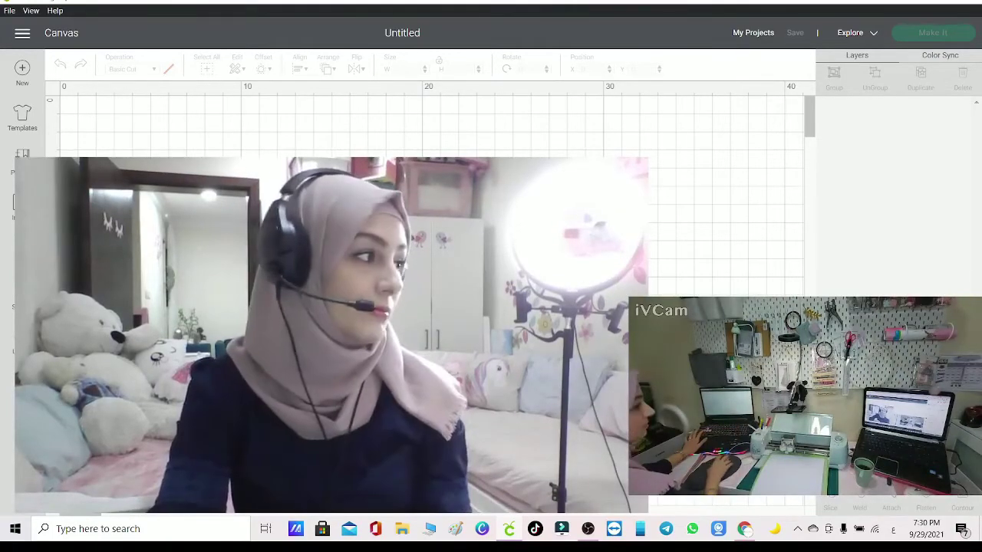
pyautogui.click(588, 529)
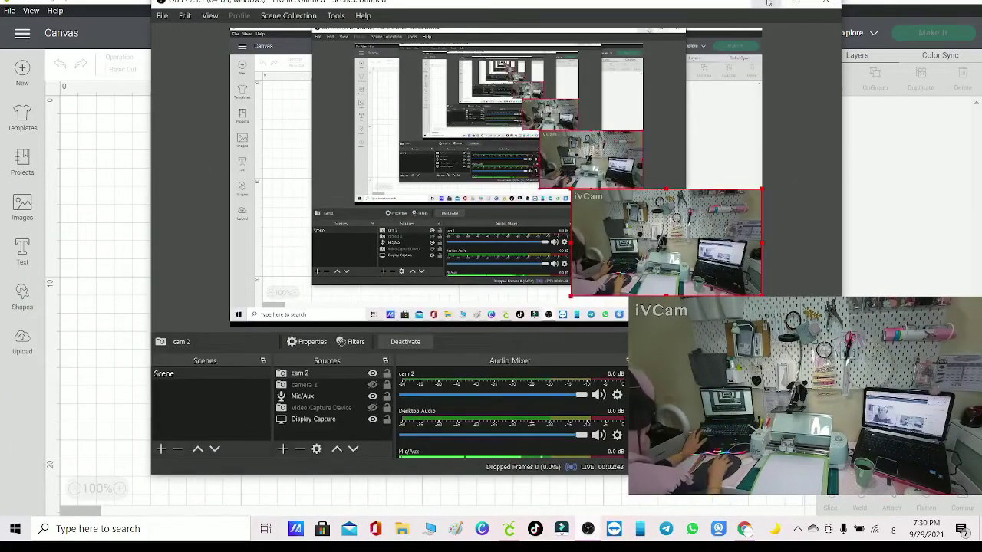
pyautogui.click(588, 529)
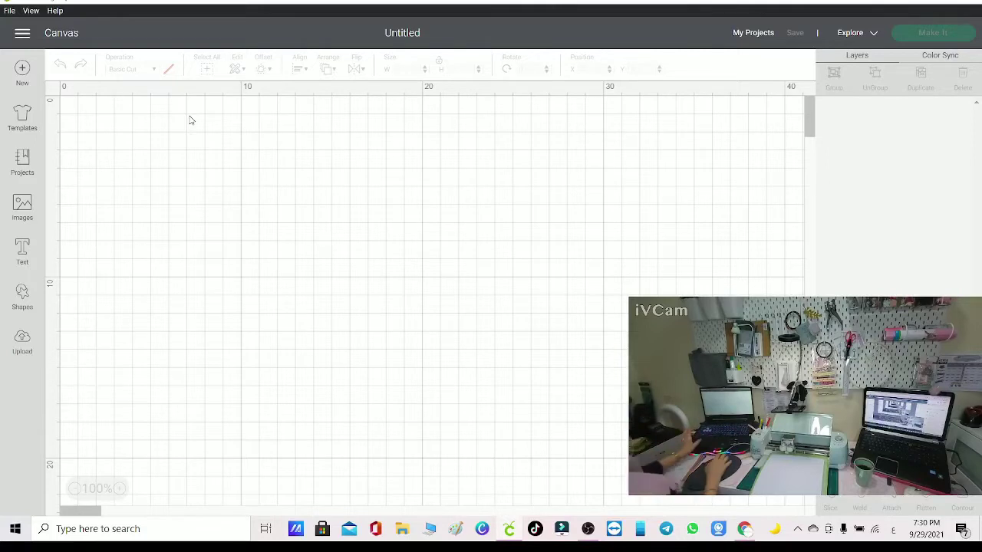
# - Open the image library
pyautogui.click(22, 207)
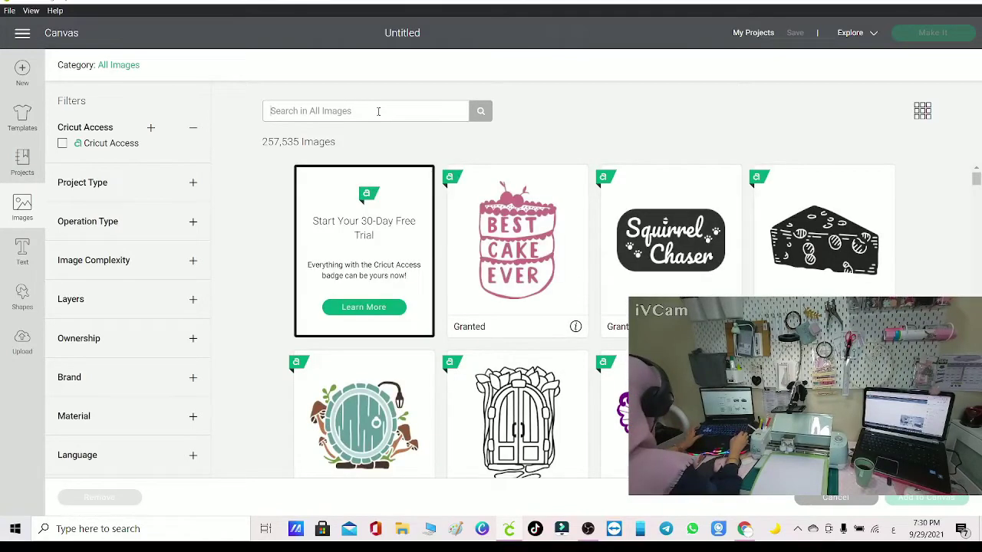
pyautogui.write('#')
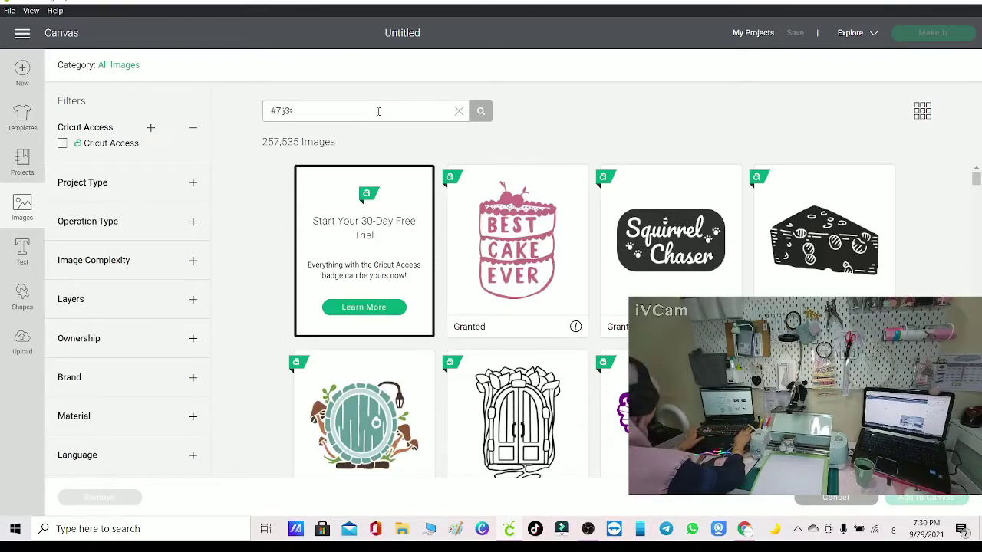
pyautogui.write('ﻻ7ت3ئ')
pyautogui.press('Return')
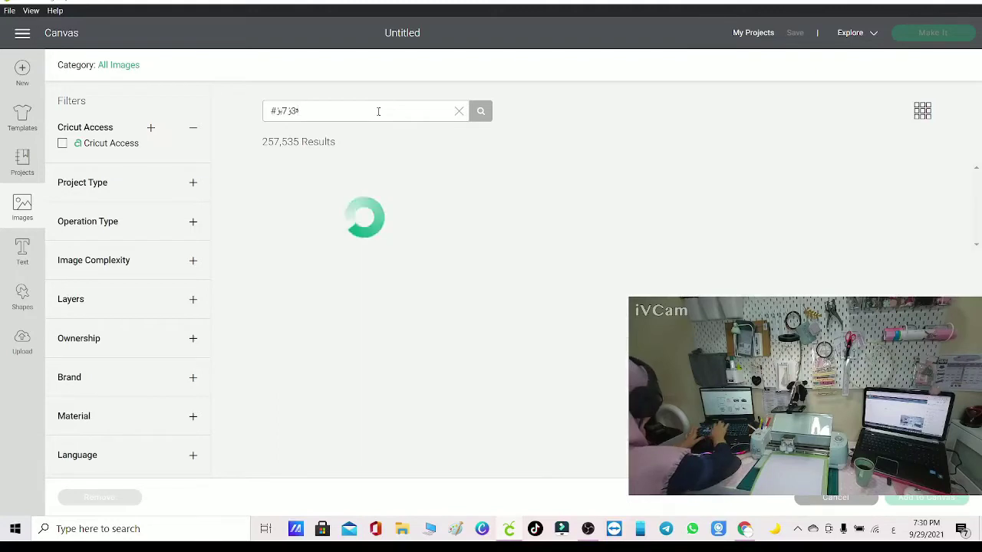
pyautogui.press('BackSpace')
pyautogui.press('BackSpace')
pyautogui.press('BackSpace')
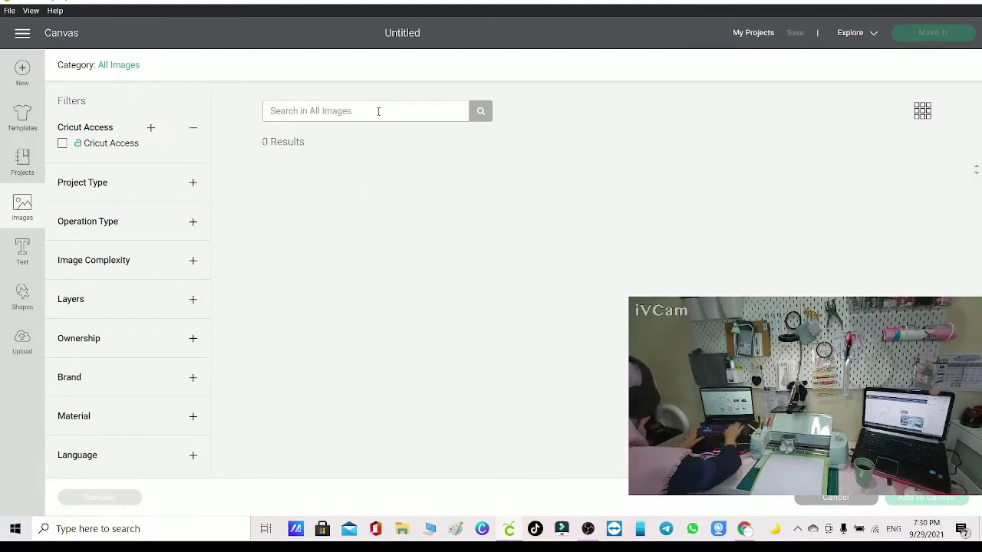
# - Search the image library for #m3c7fc and add the box with the carrying handle to the canvas
pyautogui.write('#m3c7')
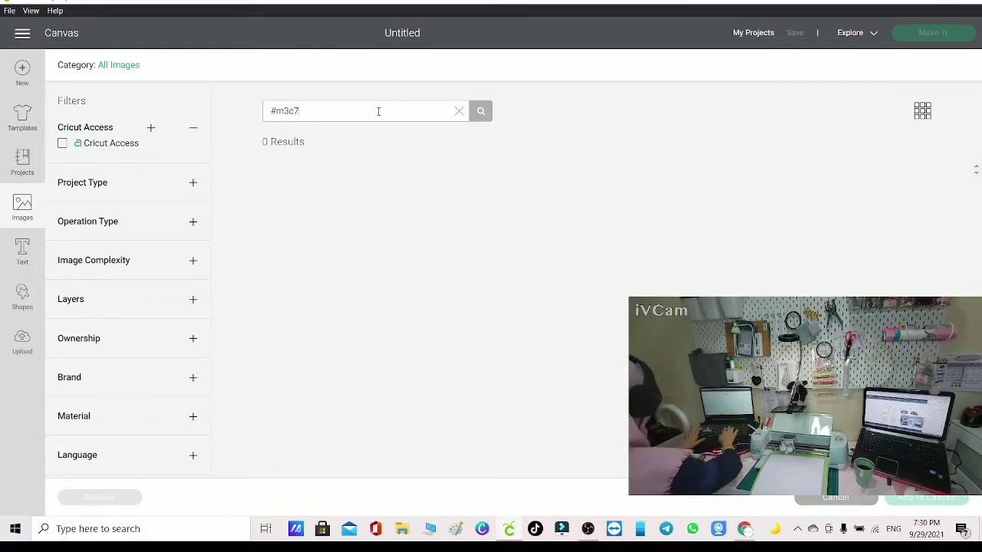
pyautogui.write('fc')
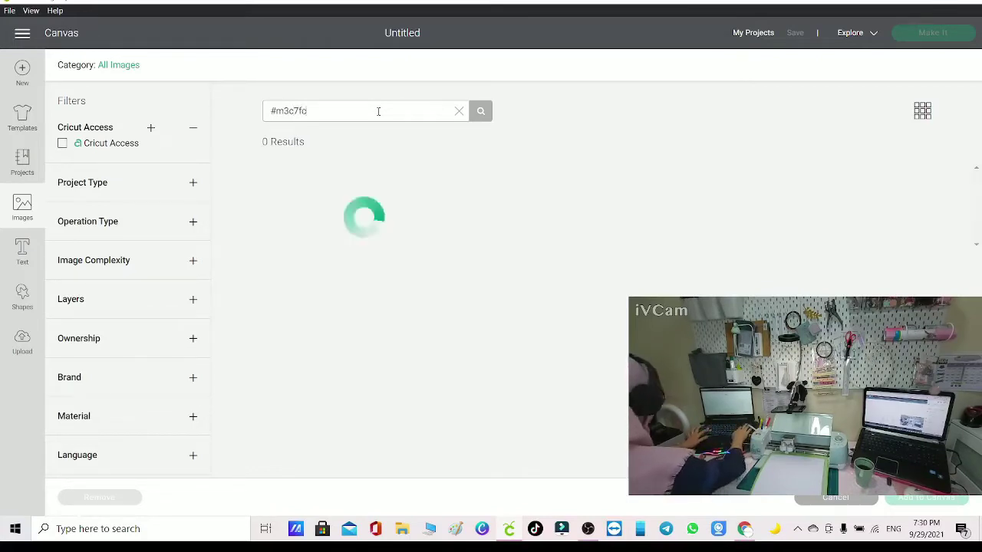
pyautogui.click(507, 306)
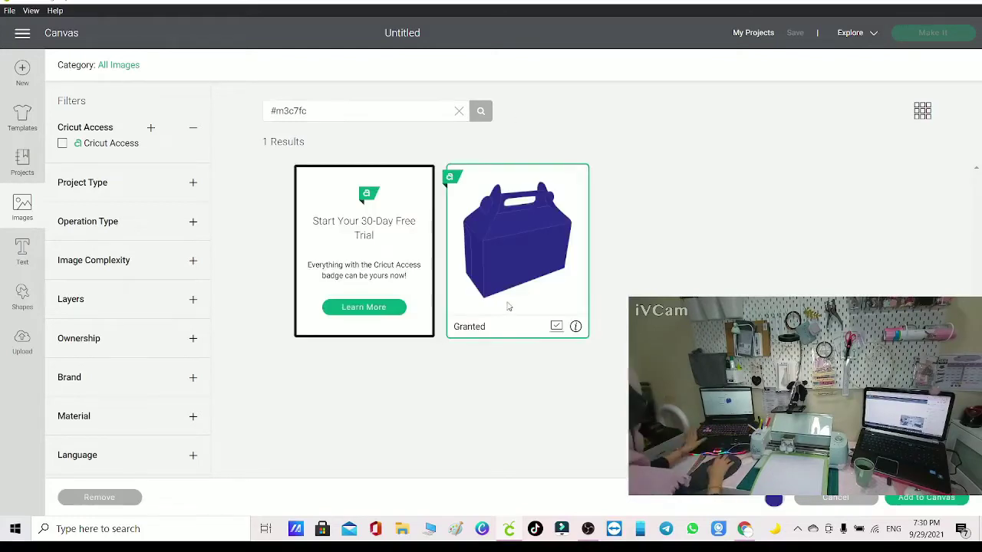
pyautogui.click(929, 499)
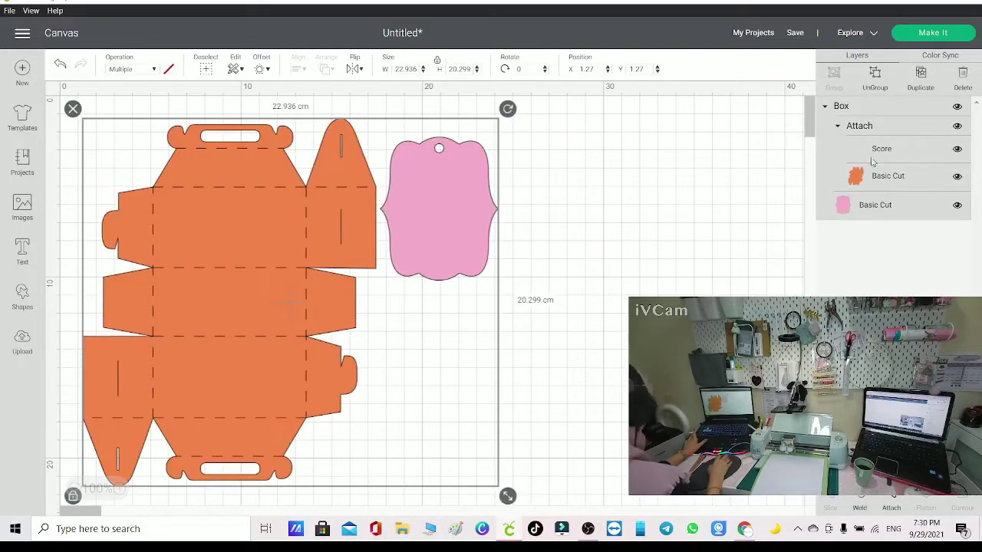
# - Delete the pink tag layer and recolour the box's Basic Cut layer white
pyautogui.click(912, 205)
pyautogui.press('Delete')
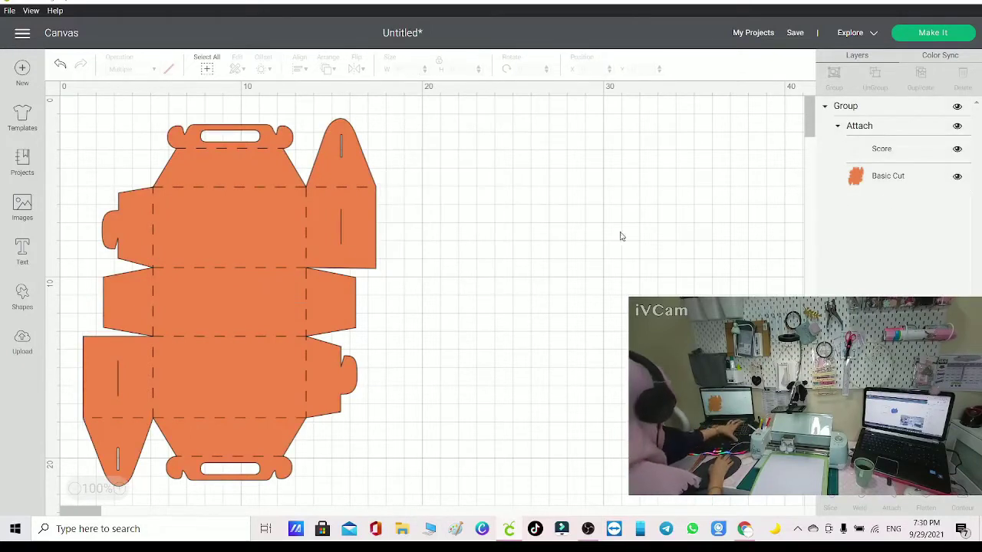
pyautogui.click(324, 217)
pyautogui.click(853, 175)
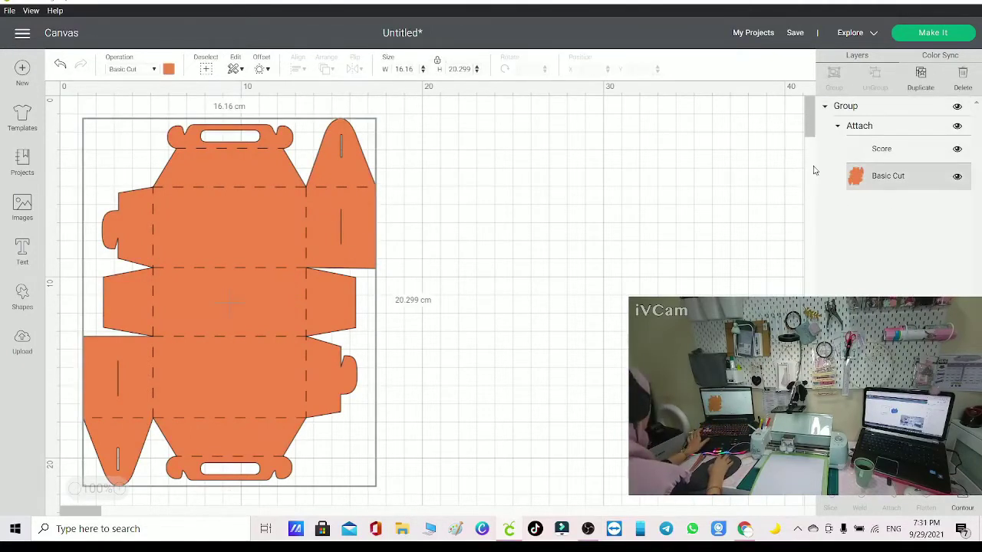
pyautogui.click(169, 70)
pyautogui.click(182, 192)
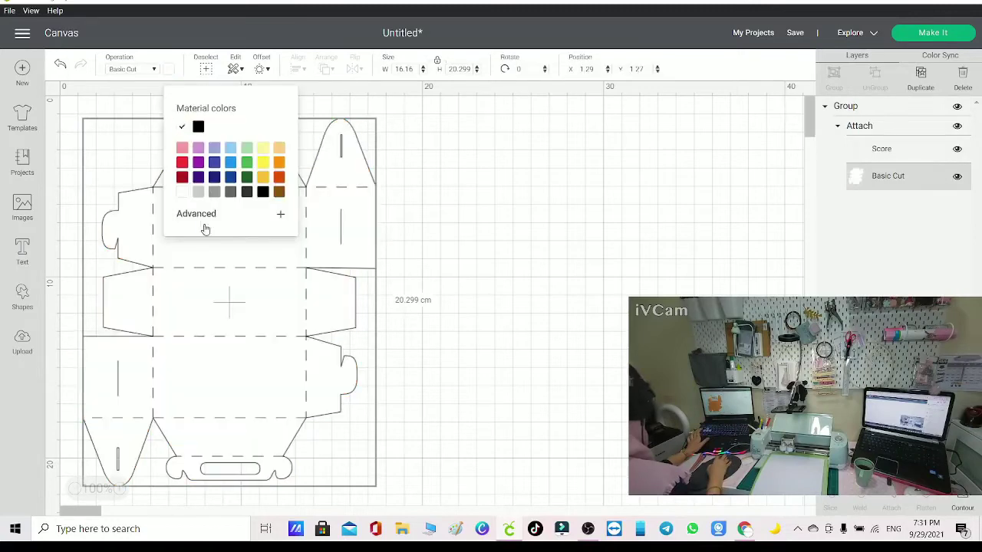
# - Set the height of the whole box group to 28 cm with proportions locked, leaving it deselected
pyautogui.click(280, 300)
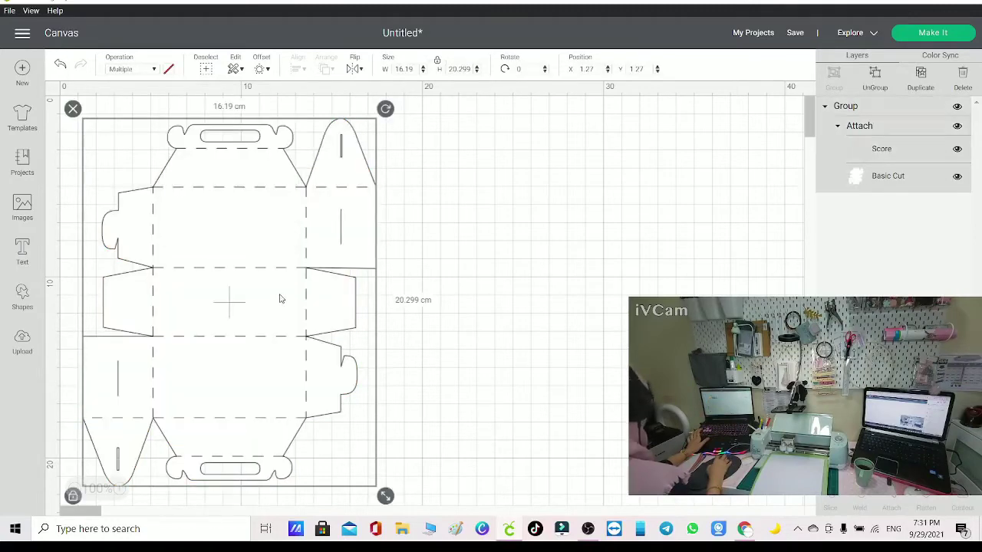
pyautogui.click(455, 68)
pyautogui.write('28')
pyautogui.press('Return')
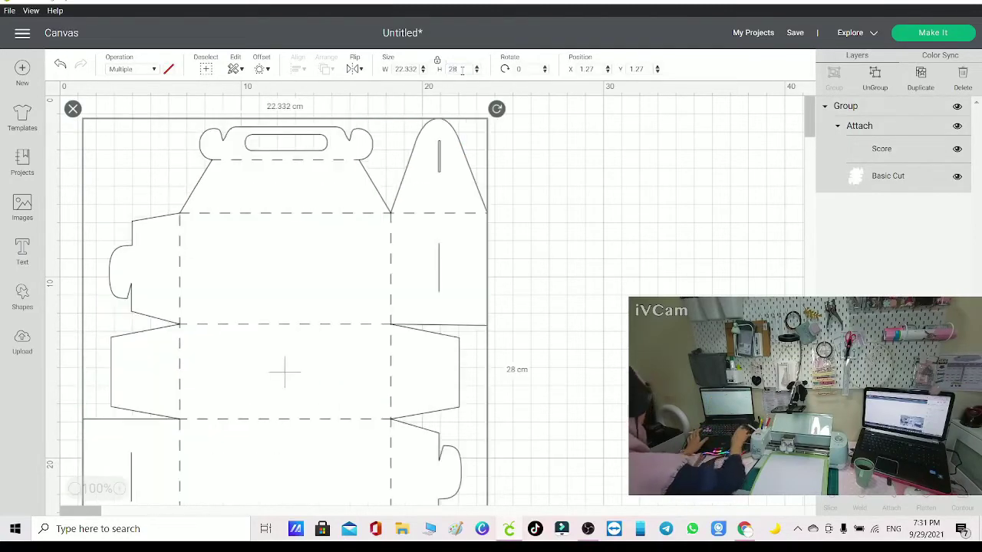
pyautogui.click(708, 263)
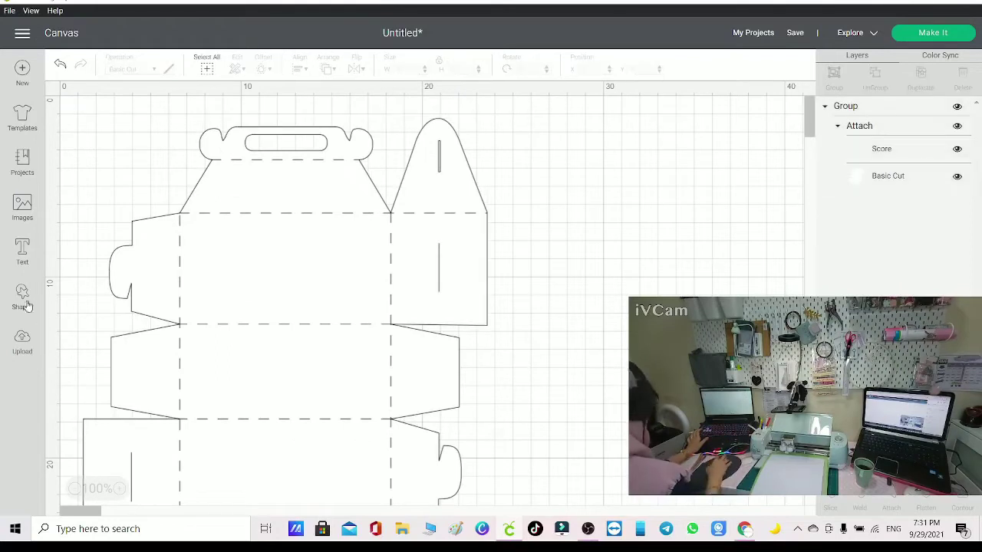
# - Search the image library for #m26eb3f65 and select the girl with pigtails and a dotted dress
pyautogui.click(22, 207)
pyautogui.tripleClick(376, 110)
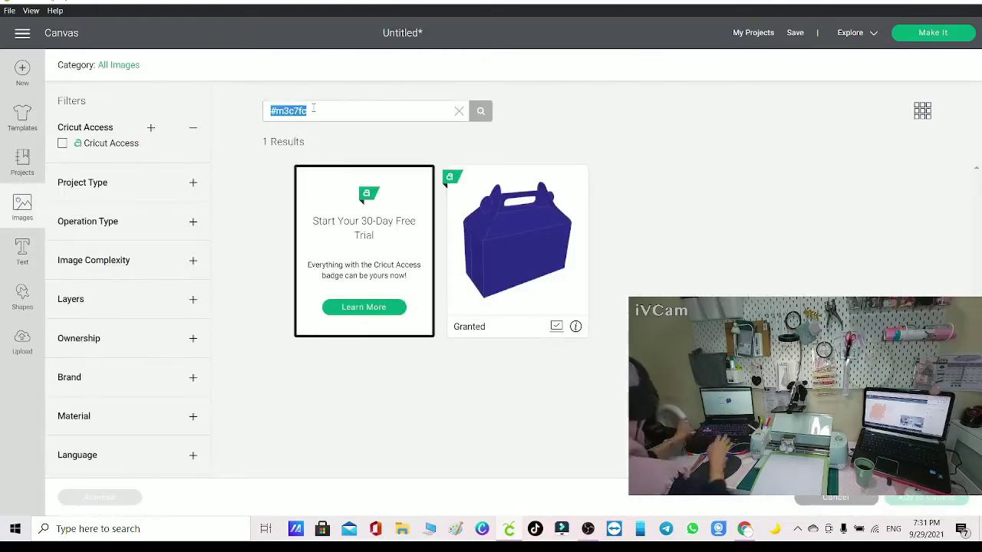
pyautogui.write('#')
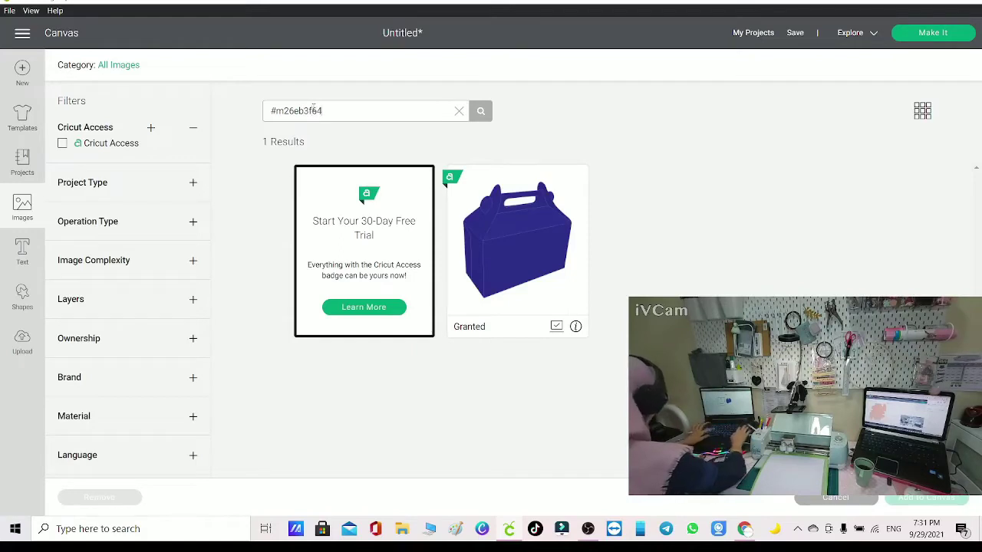
pyautogui.press('BackSpace')
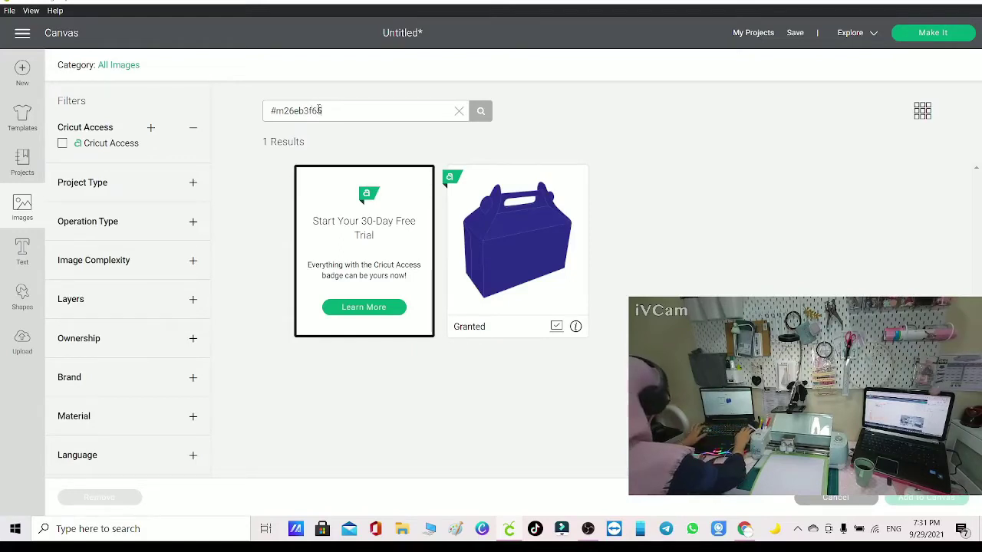
pyautogui.moveTo(313, 111); pyautogui.dragTo(261, 114)
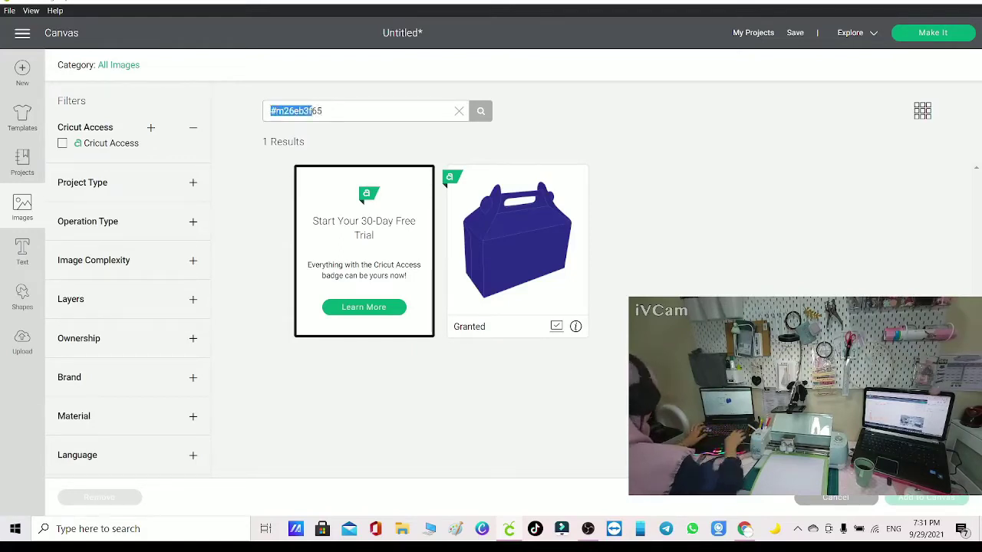
pyautogui.press('Return')
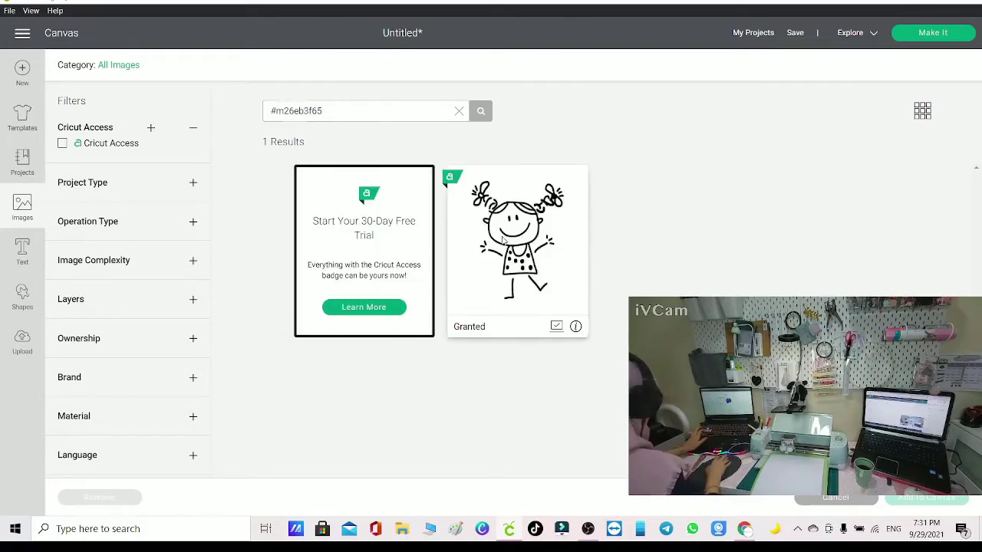
# - Search for image #m26eb3f36 and add the girl with shoulder-length straight hair to the selection
pyautogui.hotkey('ctrl', 'a')
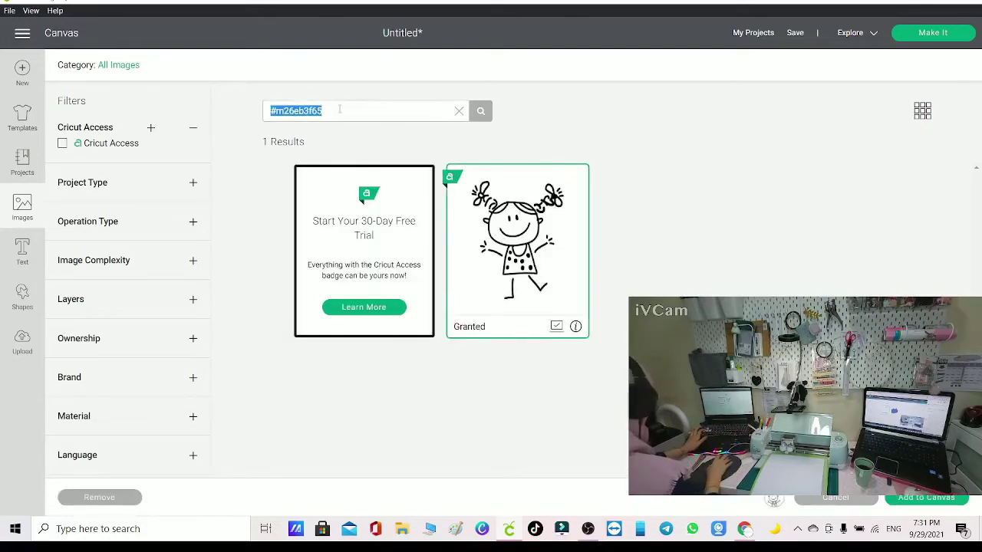
pyautogui.click(339, 111)
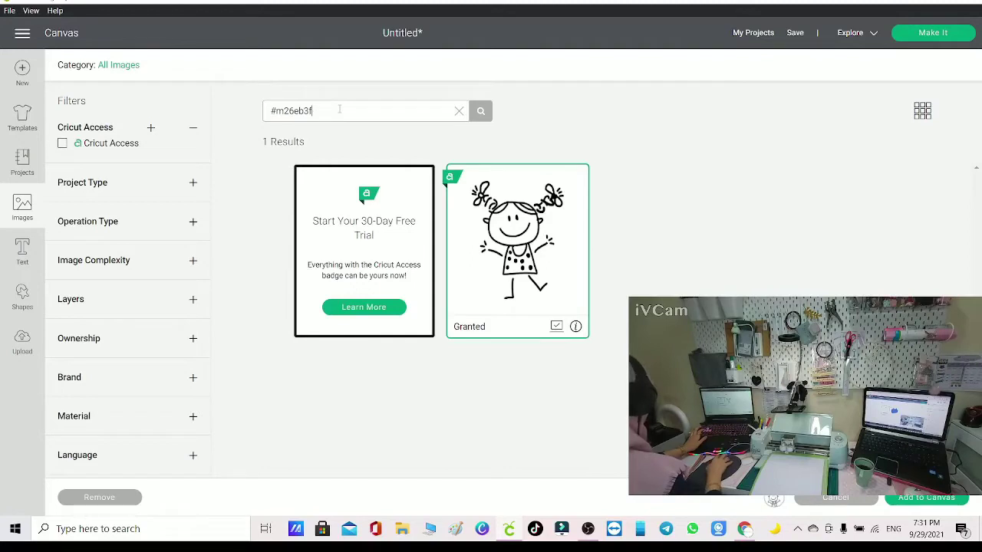
pyautogui.press('Return')
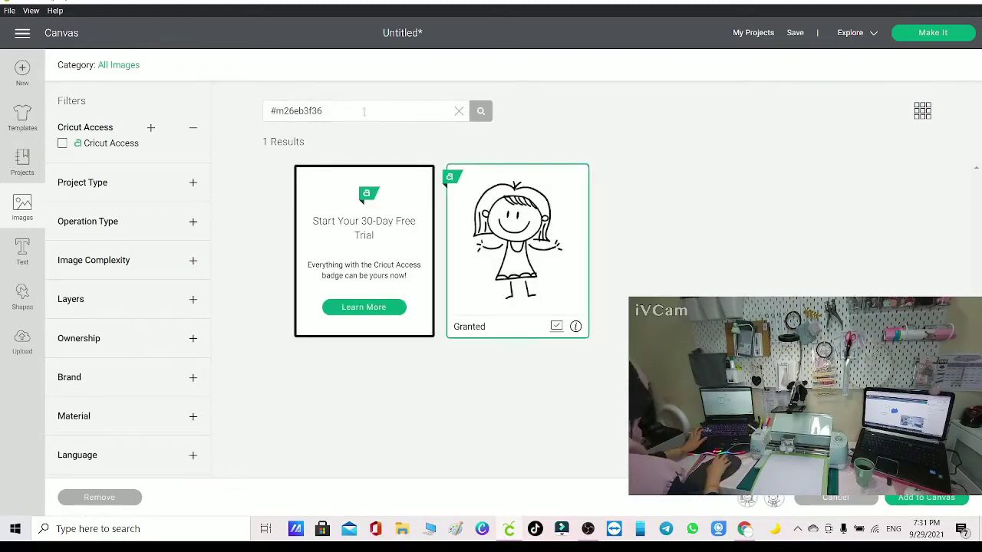
# - Search for image #m26eb3f22 and add the girl with long curly hair to the selection
pyautogui.hotkey('ctrl', 'a')
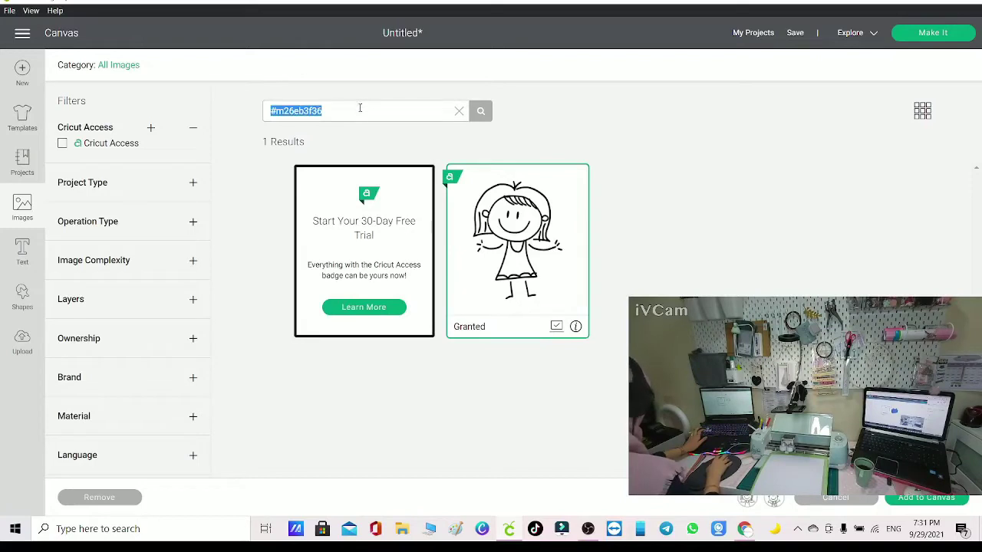
pyautogui.click(359, 109)
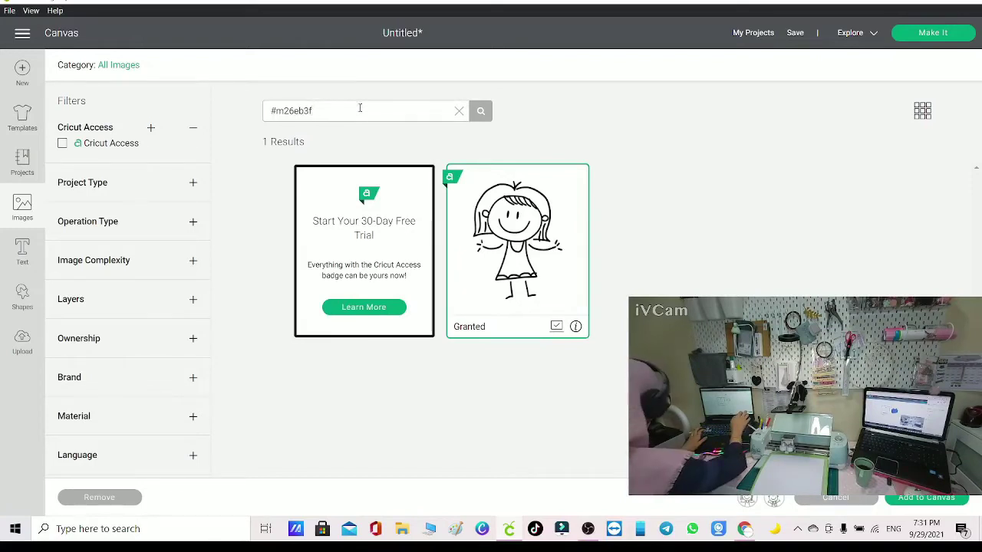
pyautogui.write('22')
pyautogui.press('Return')
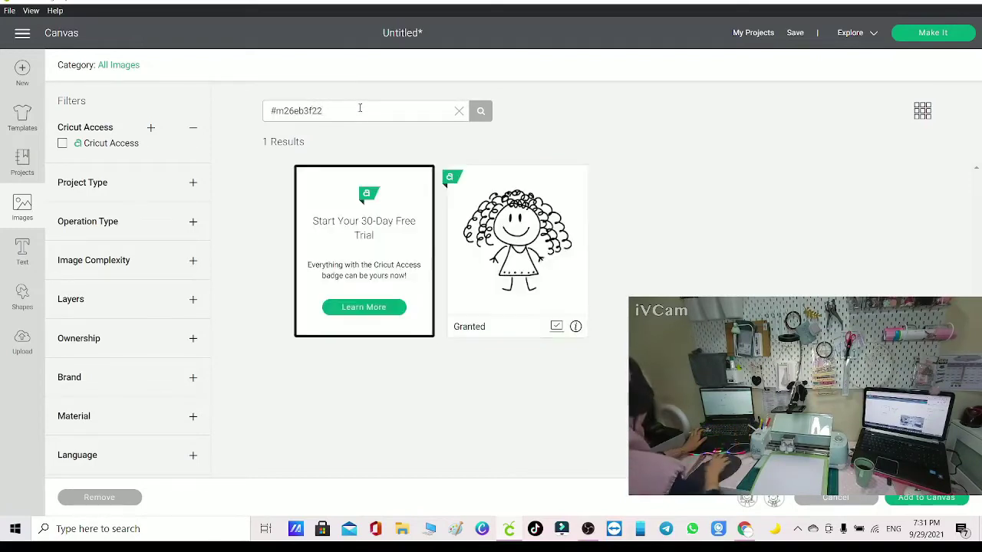
# - Search for image #m26eb3f4f and add the girl with pigtails and a pleated skirt to the selection
pyautogui.click(361, 110)
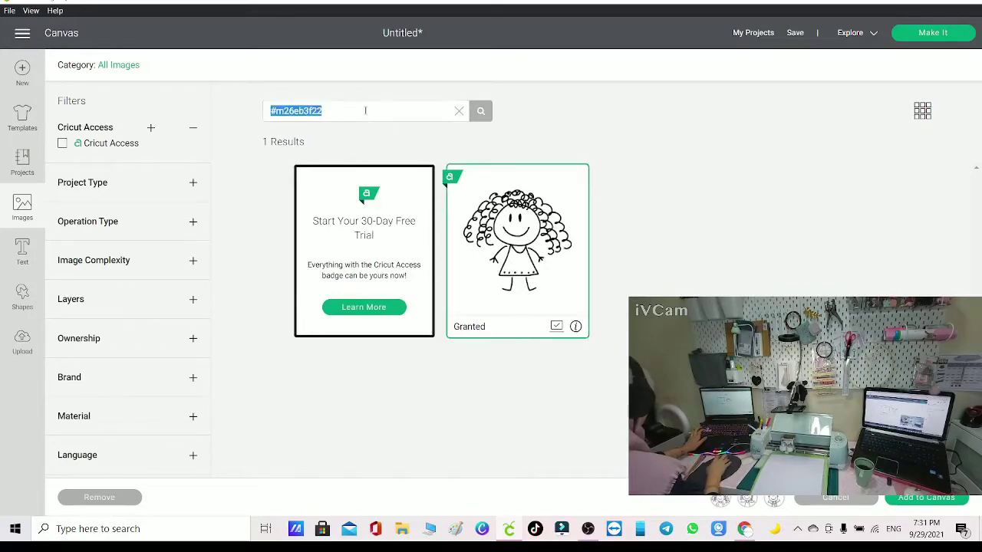
pyautogui.click(363, 110)
pyautogui.press('BackSpace')
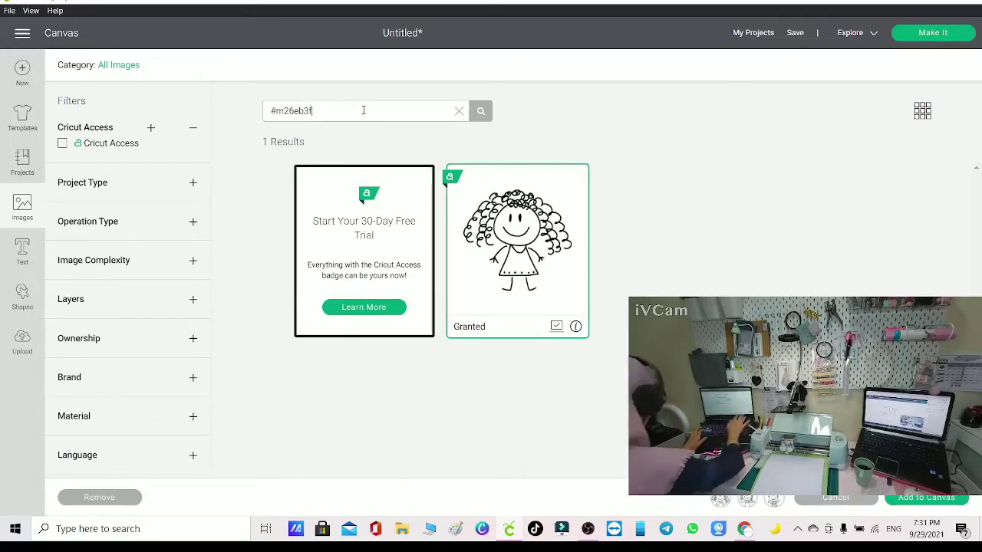
pyautogui.write('4')
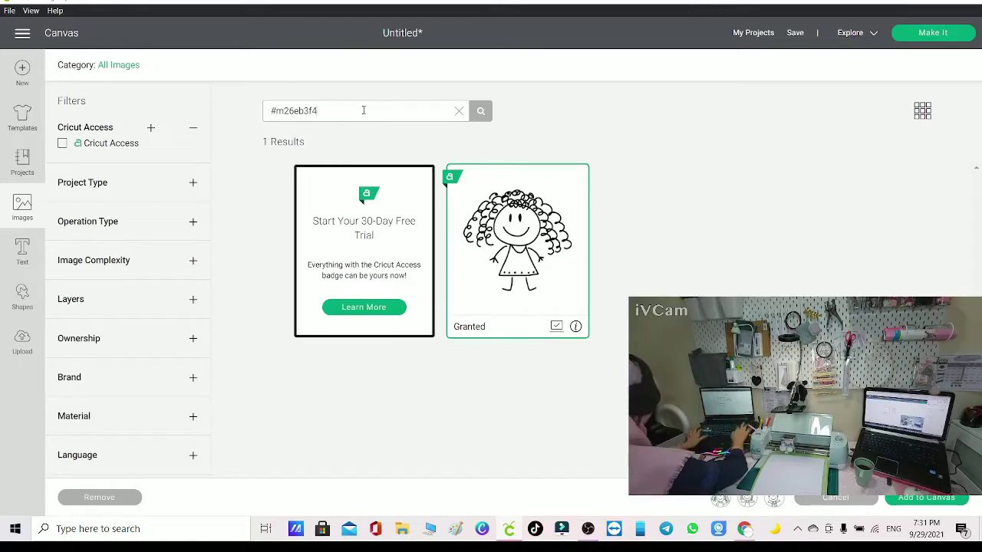
pyautogui.write('f')
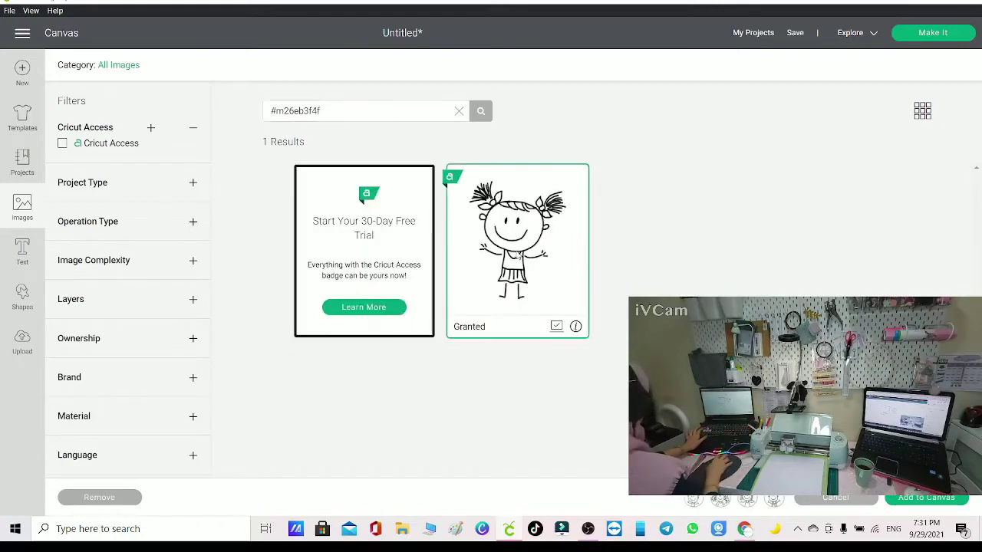
# - Search for image #m26eb3f86 and add the girl with the single side ponytail to the selection
pyautogui.tripleClick(365, 109)
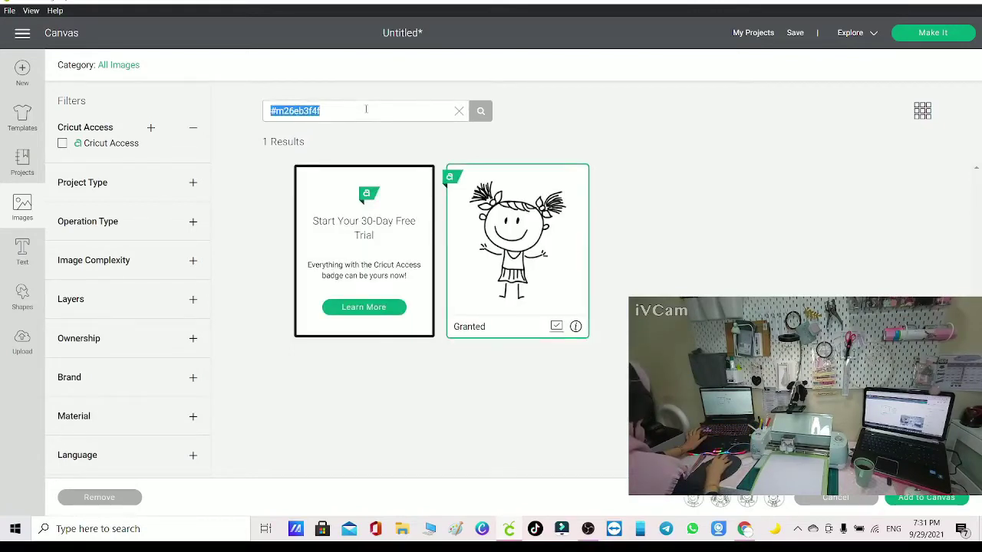
pyautogui.click(360, 109)
pyautogui.press('BackSpace')
pyautogui.press('BackSpace')
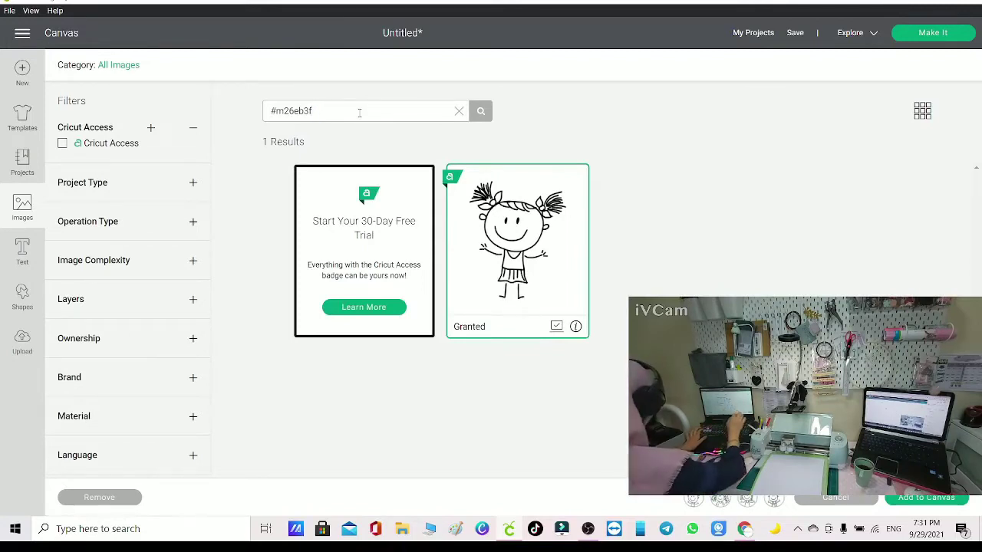
pyautogui.write('86')
pyautogui.press('Return')
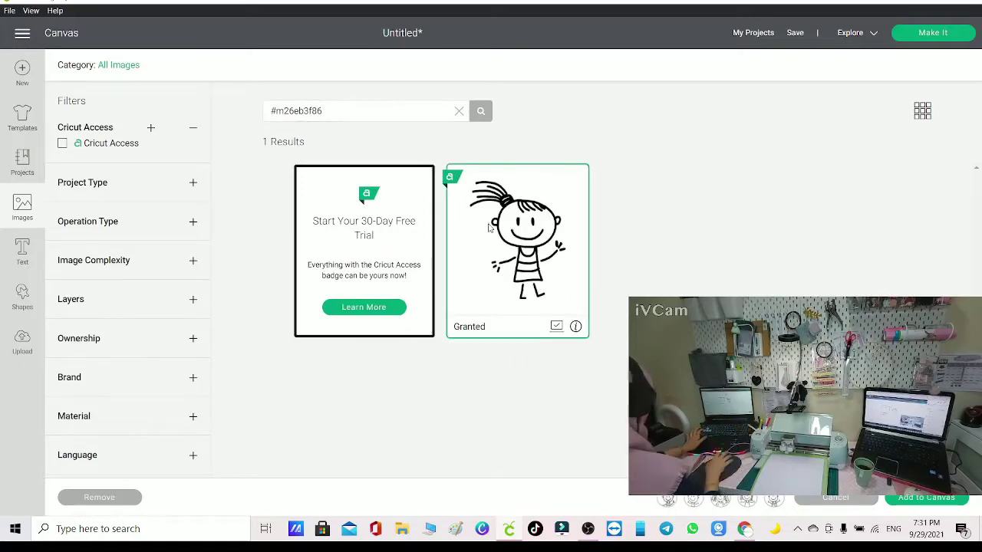
# - Search for image #m26eb3ed9, add the girl with the hair bun to the selection, and insert all selected images on the canvas
pyautogui.tripleClick(356, 112)
pyautogui.click(355, 107)
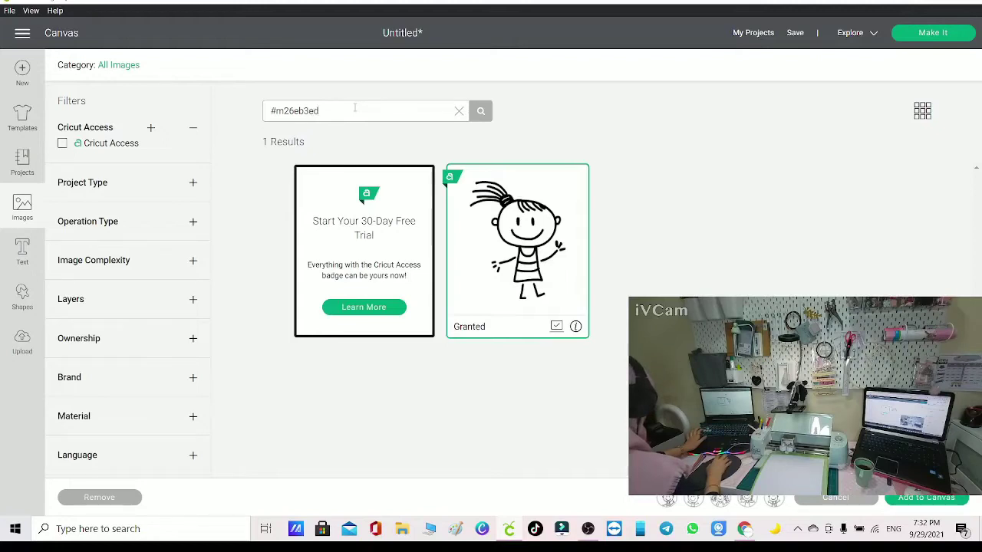
pyautogui.press('Return')
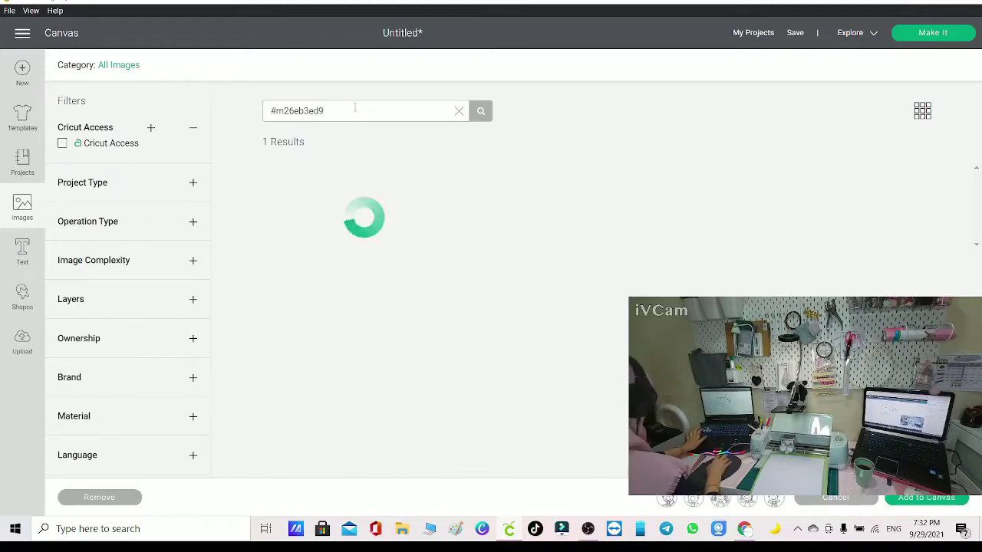
pyautogui.click(916, 499)
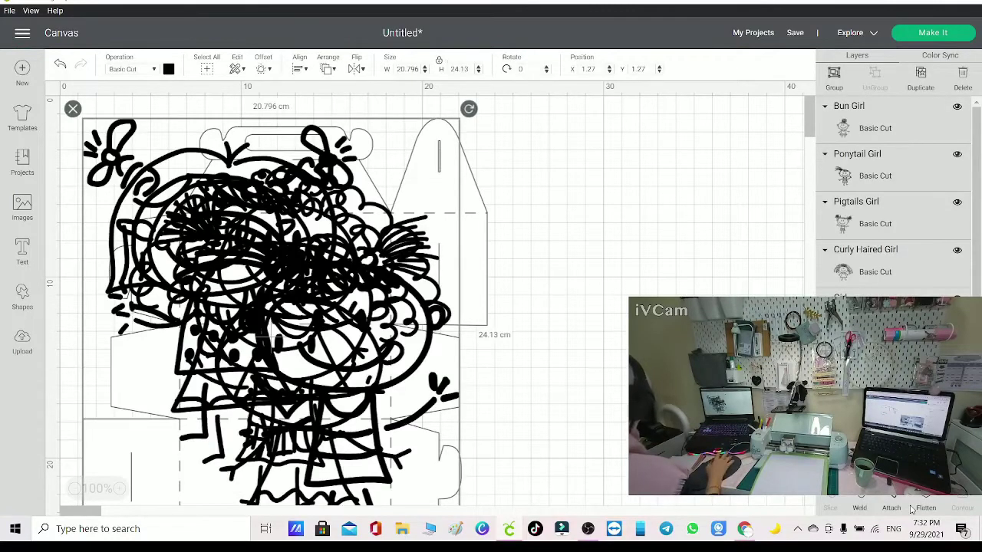
# - Move the other girls clear of the box, shrink the bun girl to about 3.1 by 4.7 cm, and place her at the upper panel's left end
pyautogui.moveTo(331, 354); pyautogui.dragTo(349, 244)
pyautogui.click(519, 432)
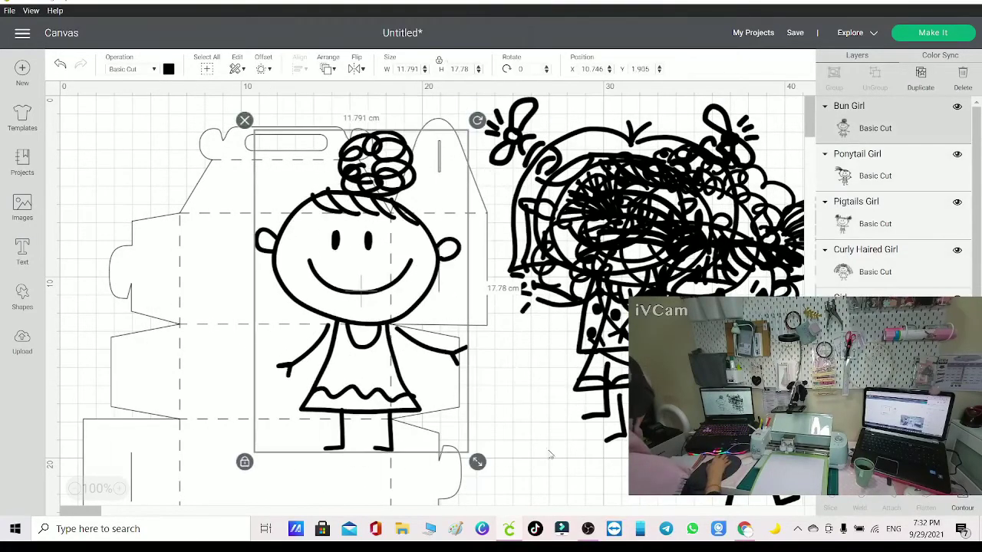
pyautogui.moveTo(478, 461); pyautogui.dragTo(224, 317)
pyautogui.click(219, 323)
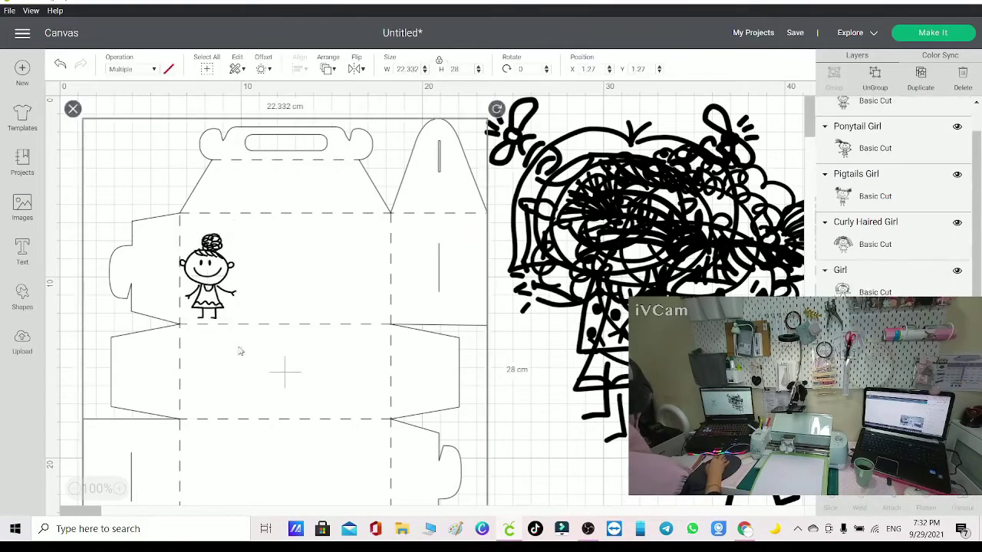
pyautogui.moveTo(213, 279); pyautogui.dragTo(217, 297)
pyautogui.click(214, 296)
pyautogui.click(230, 361)
pyautogui.click(214, 238)
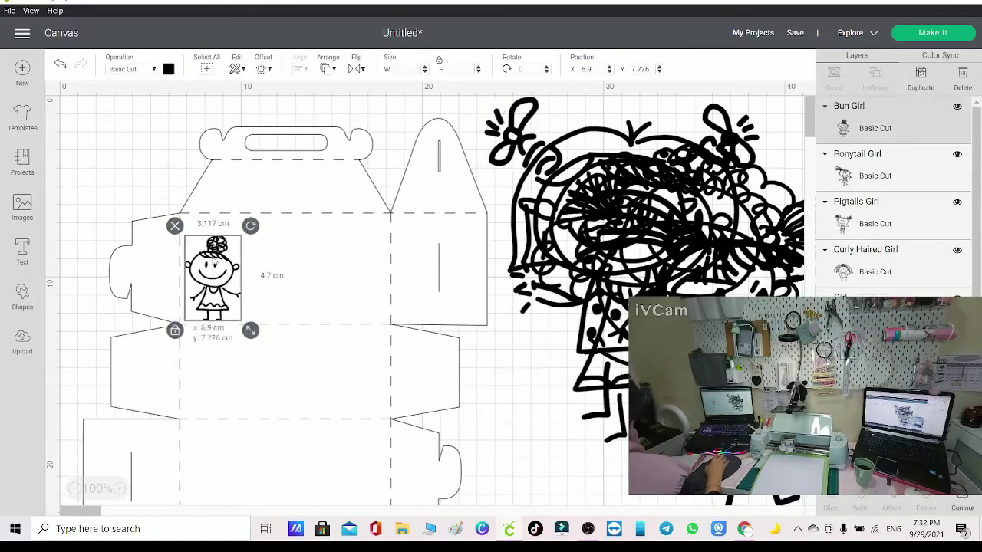
# - Change the bun girl's operation from cutting to Pen and set her Fine Point pen colour to Blue
pyautogui.click(132, 69)
pyautogui.click(143, 145)
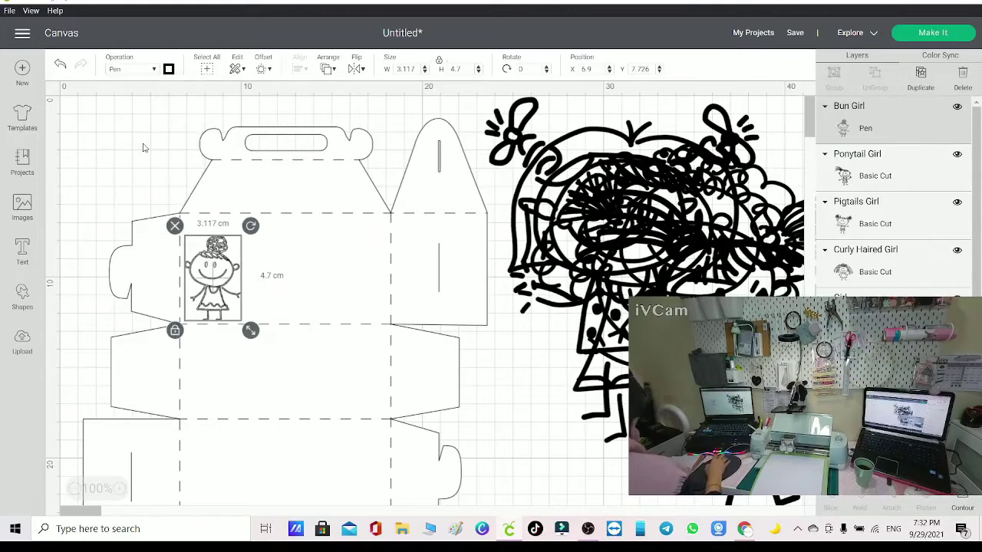
pyautogui.click(168, 70)
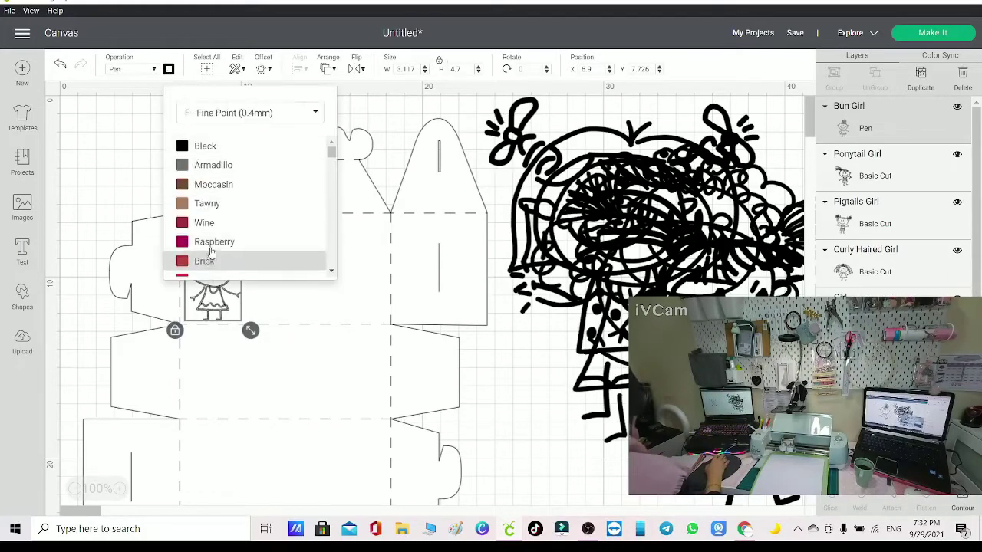
pyautogui.scroll(-6, 209, 249)
pyautogui.scroll(-7, 209, 243)
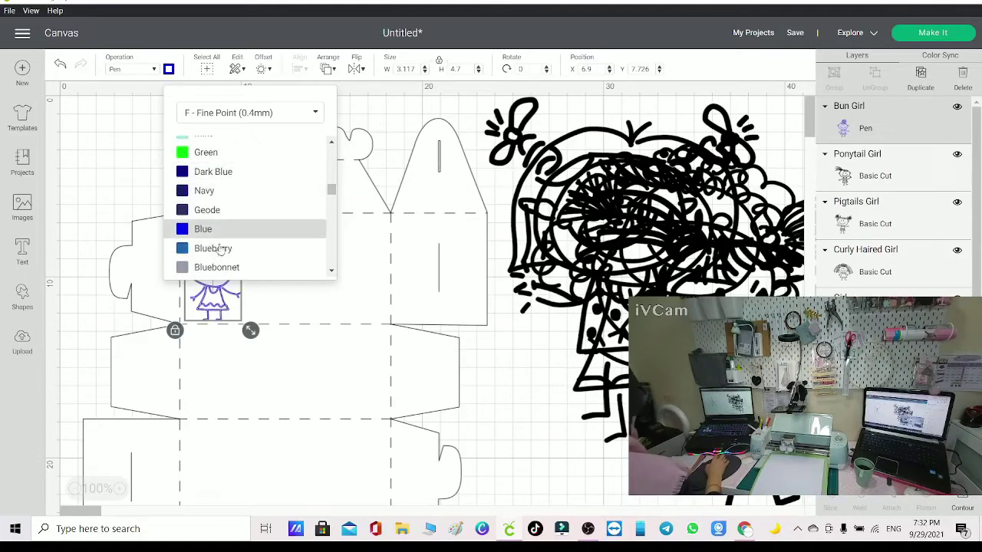
pyautogui.click(204, 229)
# - Shrink the ponytail girl to about 3.8 by 4.3 cm and place her at the left end of the box's lower large panel
pyautogui.moveTo(782, 454); pyautogui.dragTo(376, 228)
pyautogui.moveTo(374, 181); pyautogui.dragTo(266, 483)
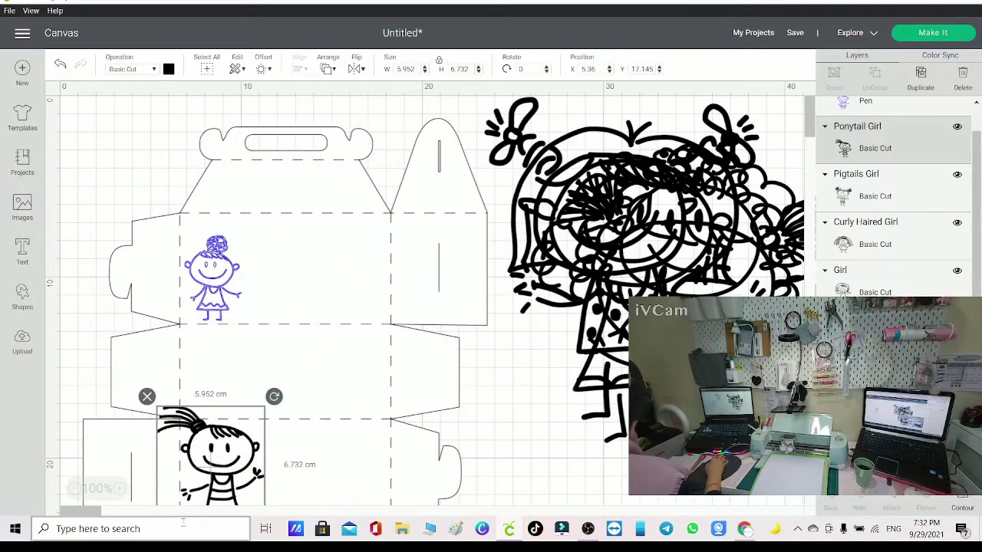
pyautogui.click(74, 488)
pyautogui.moveTo(222, 430); pyautogui.dragTo(199, 399)
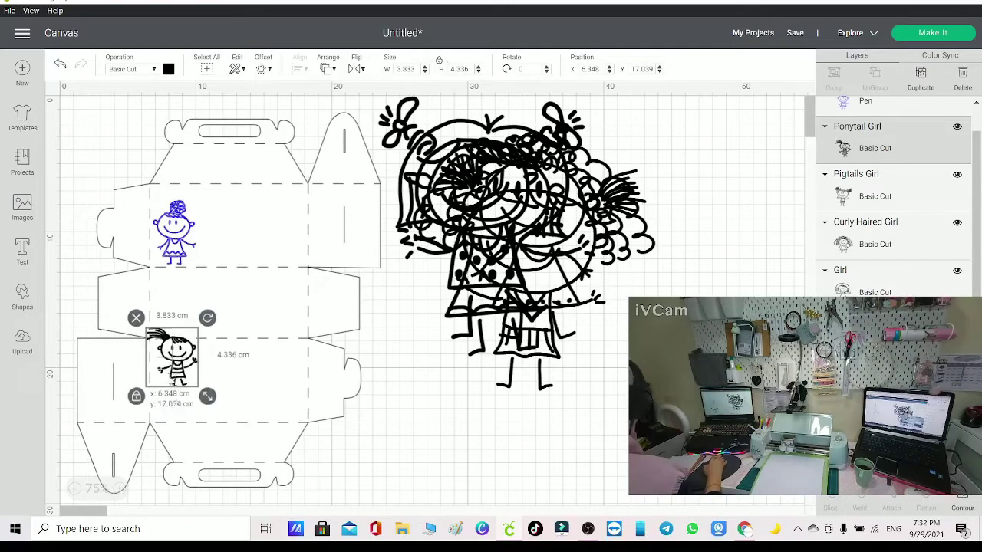
pyautogui.moveTo(170, 366); pyautogui.dragTo(179, 389)
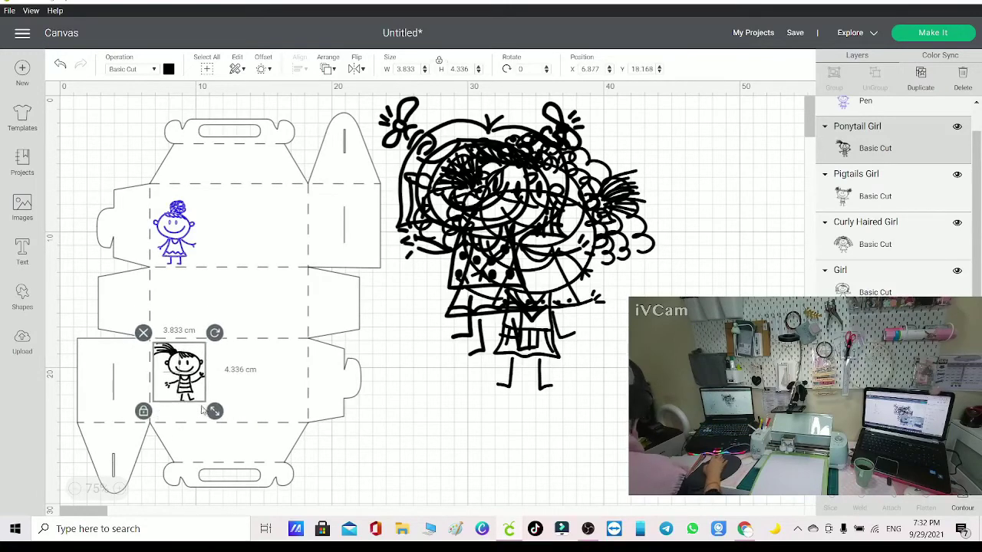
# - Change the ponytail girl's operation to Pen and set her Fine Point pen colour to Green
pyautogui.click(169, 69)
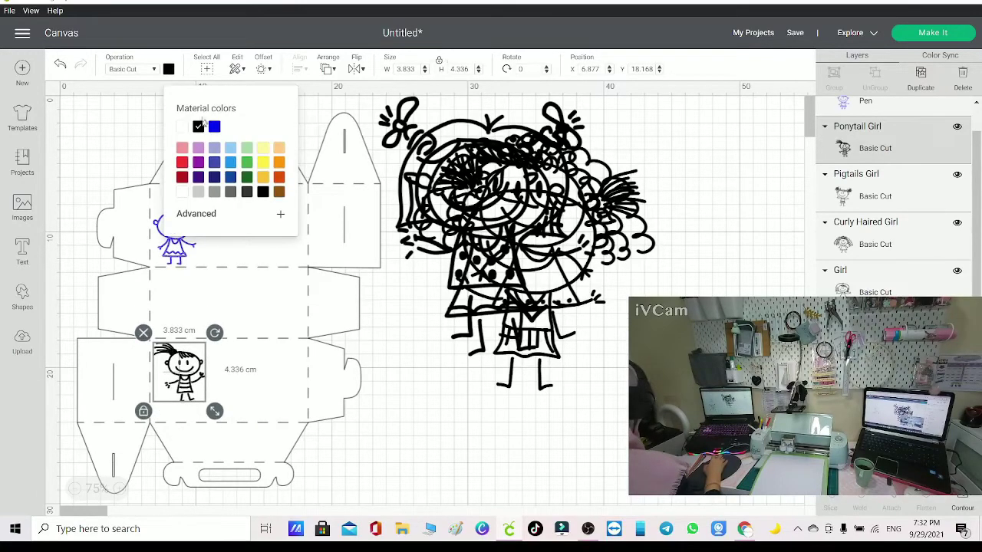
pyautogui.click(134, 69)
pyautogui.click(137, 70)
pyautogui.click(137, 71)
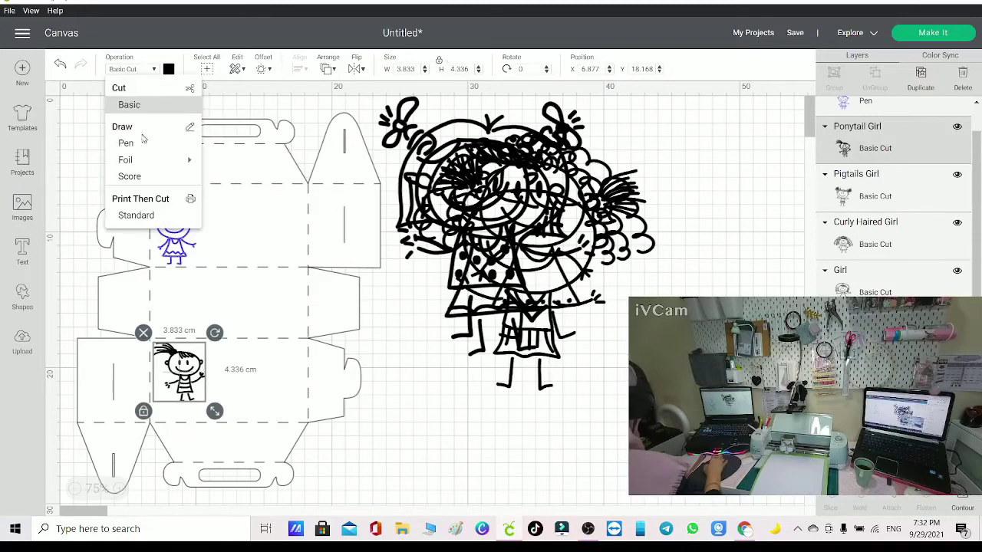
pyautogui.click(136, 145)
pyautogui.click(168, 69)
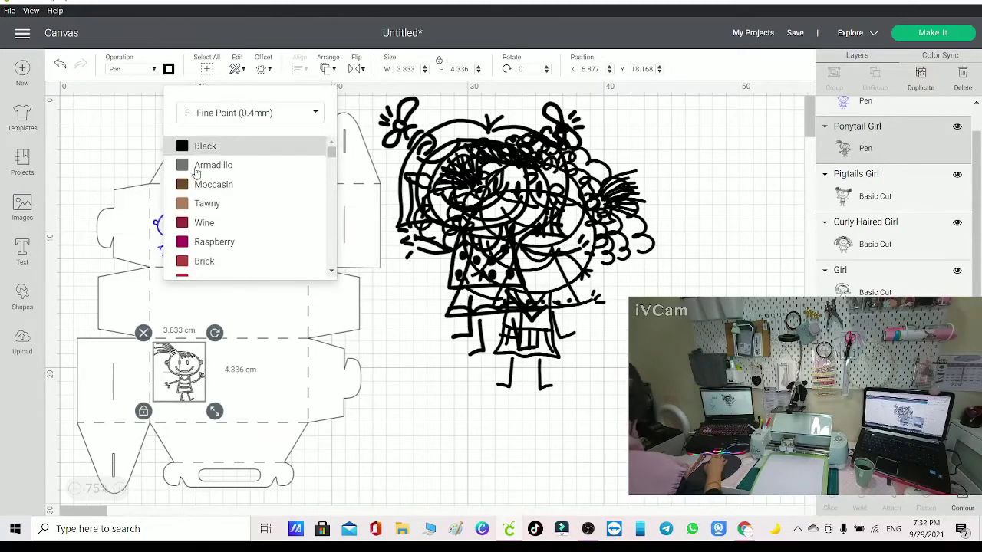
pyautogui.scroll(-1, 204, 207)
pyautogui.scroll(-7, 204, 208)
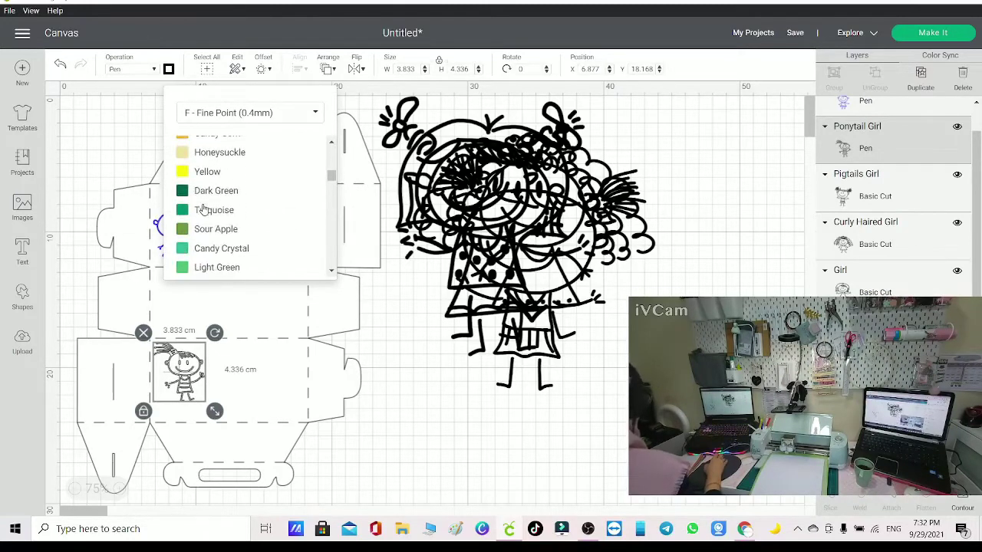
pyautogui.scroll(-3, 203, 207)
pyautogui.click(204, 154)
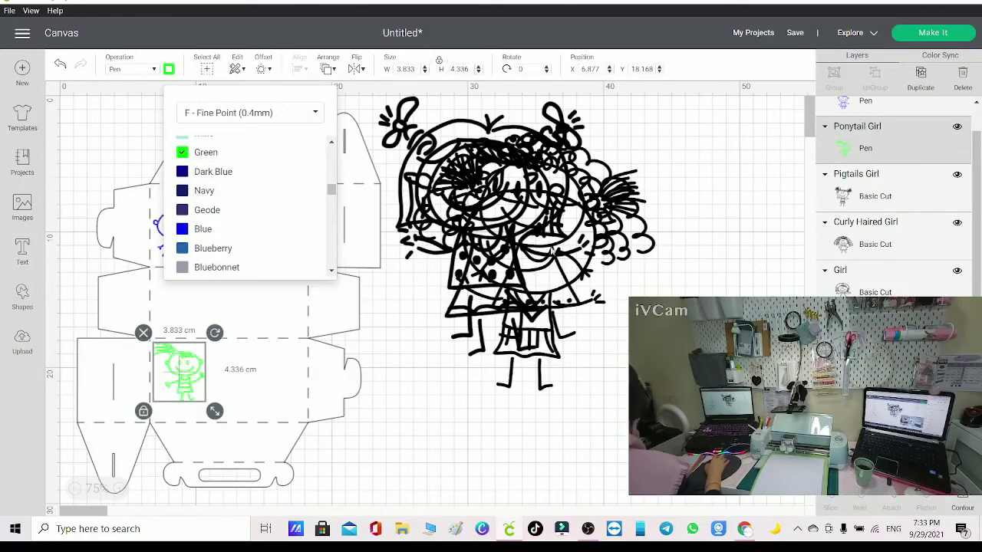
# - Shrink the pigtails girl to about 4.6 by 5.2 cm and place her beside the blue bun girl on the upper panel
pyautogui.click(502, 250)
pyautogui.moveTo(614, 408)
pyautogui.mouseDown()
pyautogui.moveTo(475, 245)
pyautogui.moveTo(498, 281)
pyautogui.mouseUp()
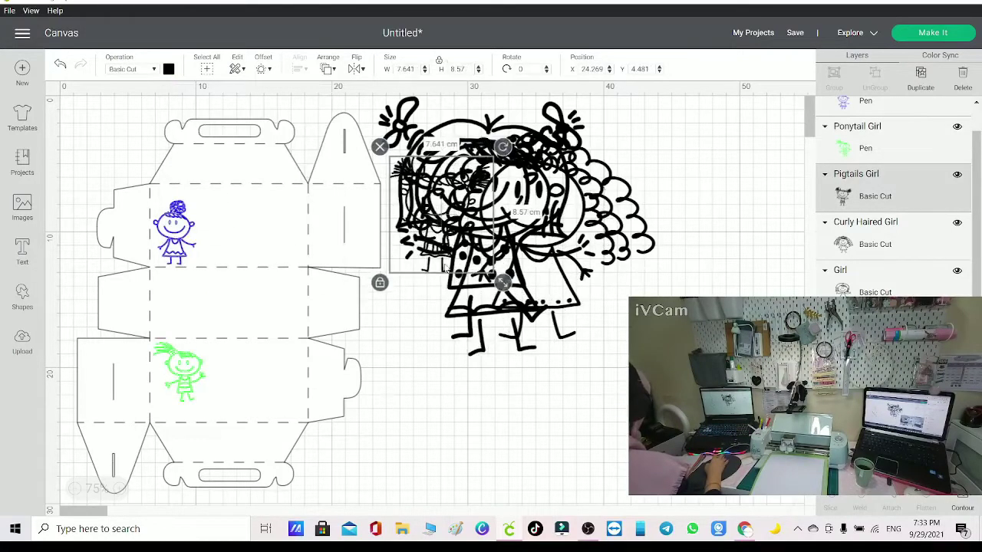
pyautogui.moveTo(393, 246)
pyautogui.mouseDown()
pyautogui.moveTo(247, 240)
pyautogui.moveTo(200, 249)
pyautogui.mouseUp()
pyautogui.moveTo(308, 286)
pyautogui.mouseDown()
pyautogui.moveTo(267, 239)
pyautogui.moveTo(243, 239)
pyautogui.moveTo(240, 255)
pyautogui.mouseUp()
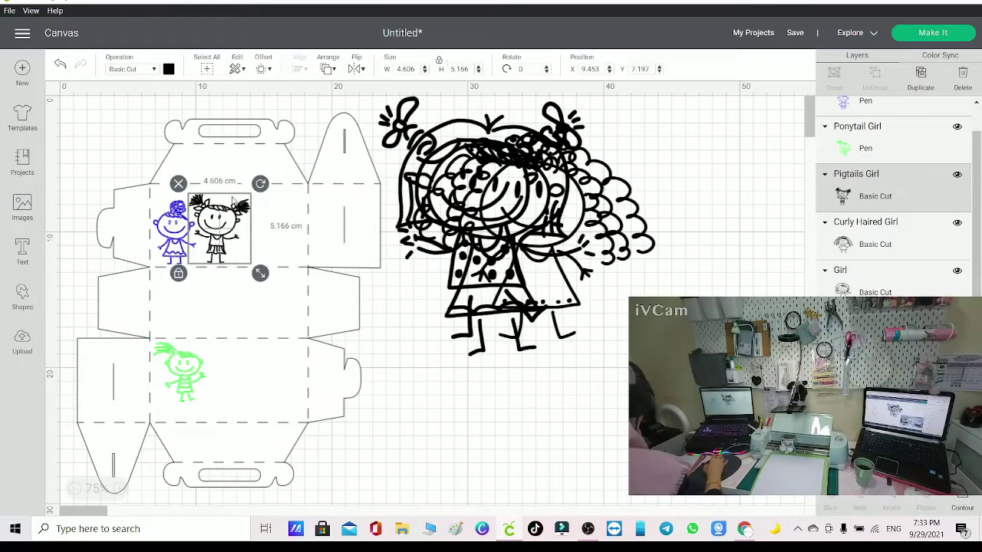
# - Change the pigtails girl's operation to Pen and give her a red Fine Point pen colour
pyautogui.click(169, 69)
pyautogui.click(127, 69)
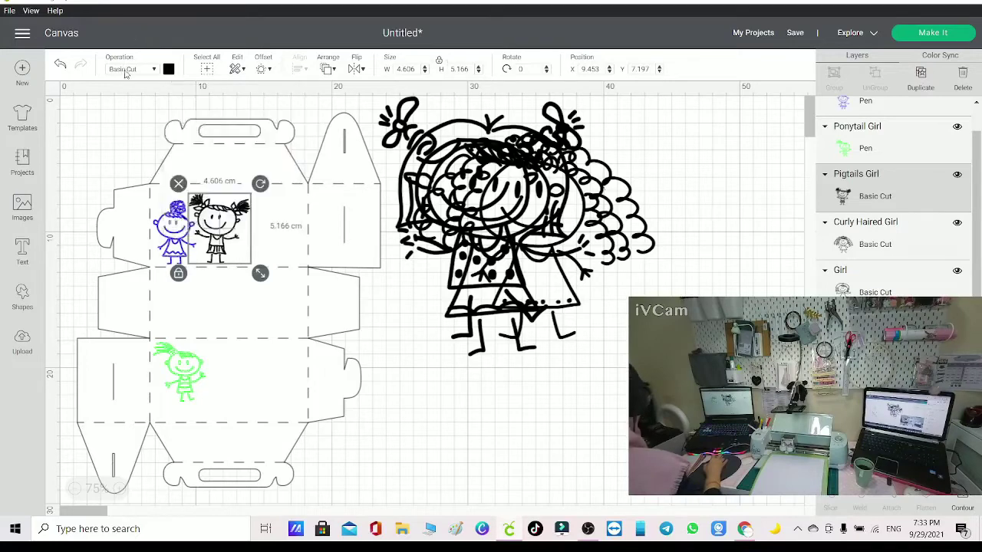
pyautogui.click(126, 143)
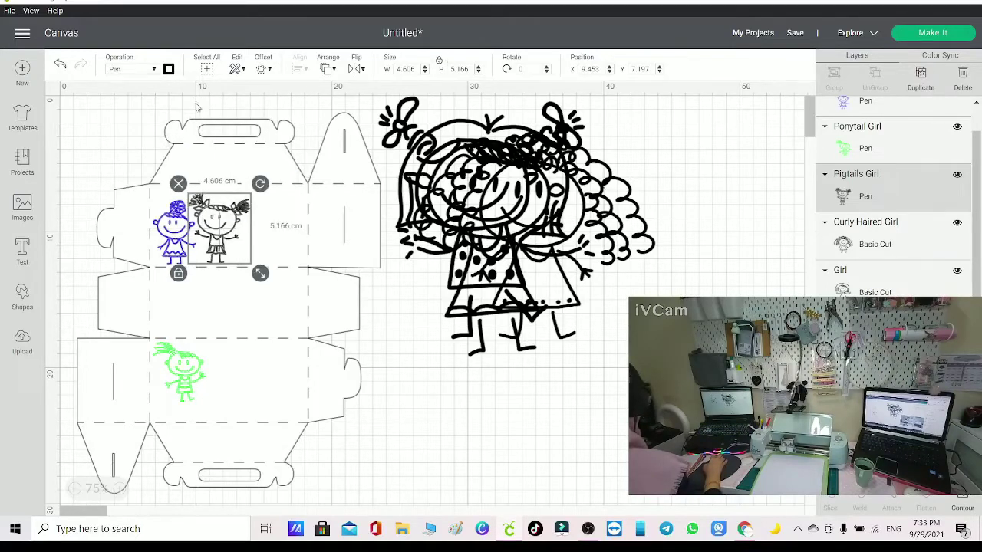
pyautogui.click(169, 69)
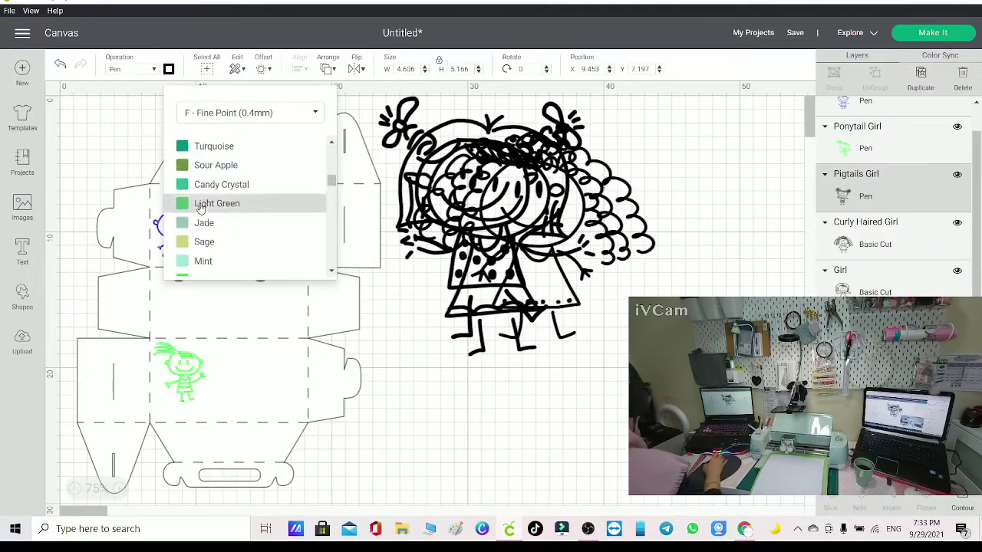
pyautogui.scroll(-2, 200, 207)
pyautogui.scroll(-10, 199, 207)
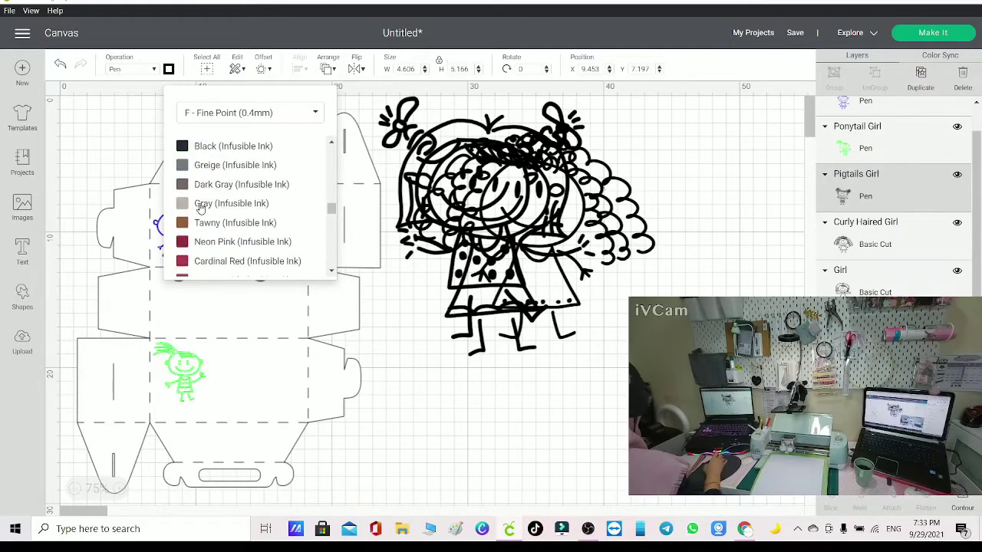
pyautogui.scroll(-2, 199, 207)
pyautogui.scroll(6, 201, 209)
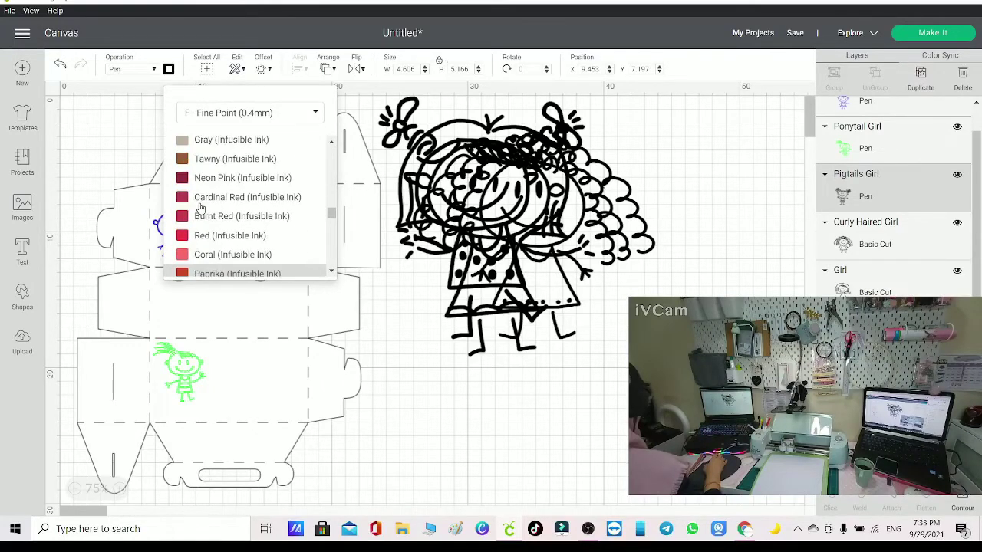
pyautogui.scroll(8, 208, 245)
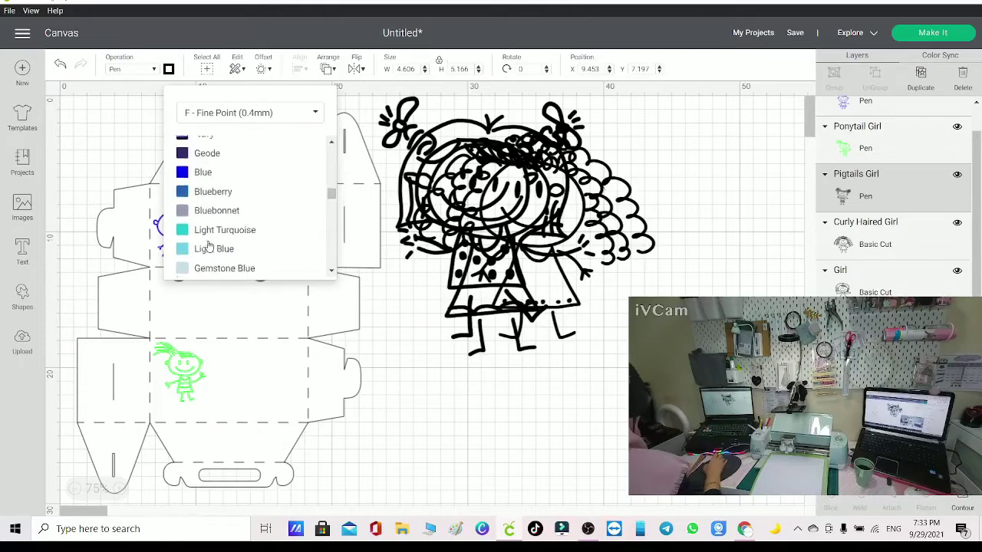
pyautogui.scroll(6, 208, 246)
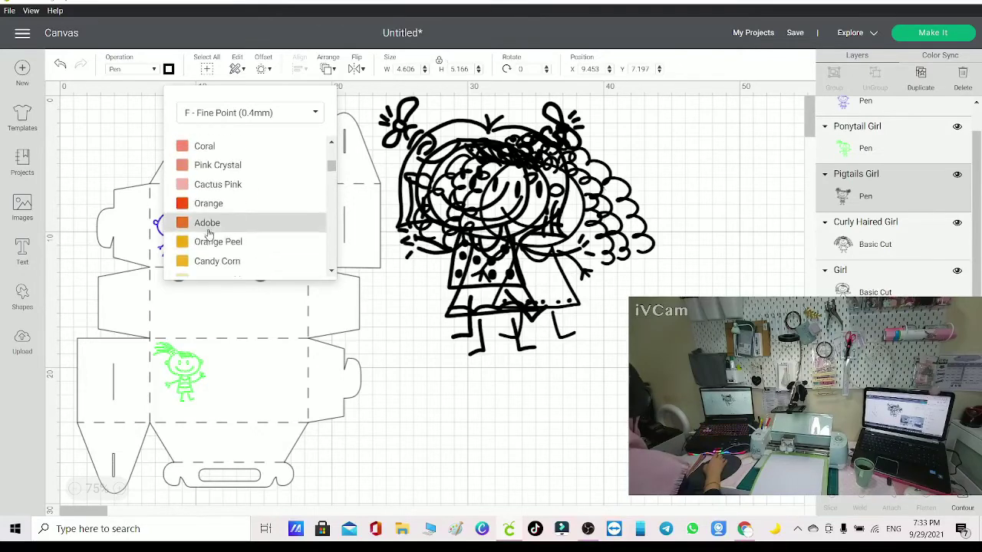
pyautogui.click(204, 172)
pyautogui.click(393, 376)
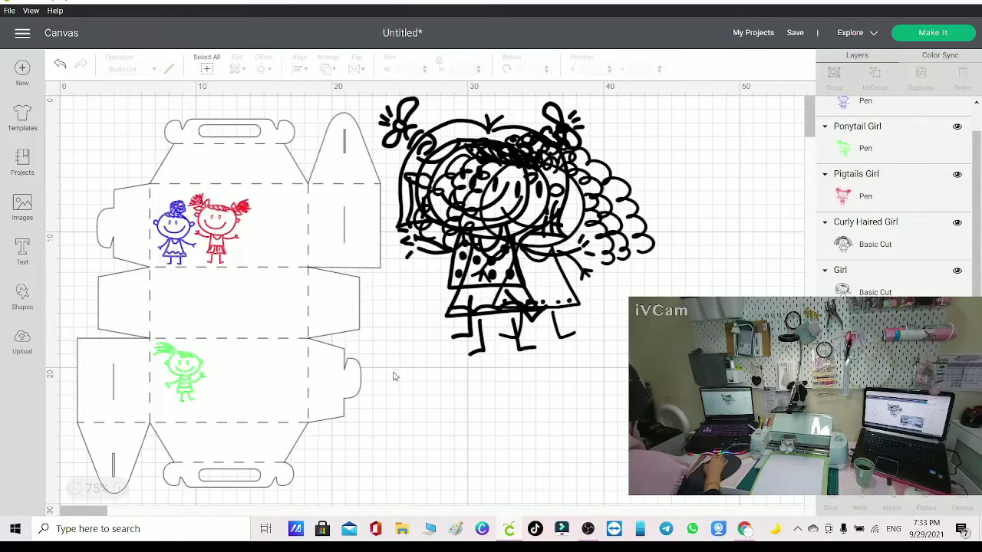
# - Shrink the curly-haired girl to about 4.7 by 4 cm at the lower panel's right end, and lower the ponytail girl to the same fold line
pyautogui.moveTo(443, 208); pyautogui.dragTo(332, 243)
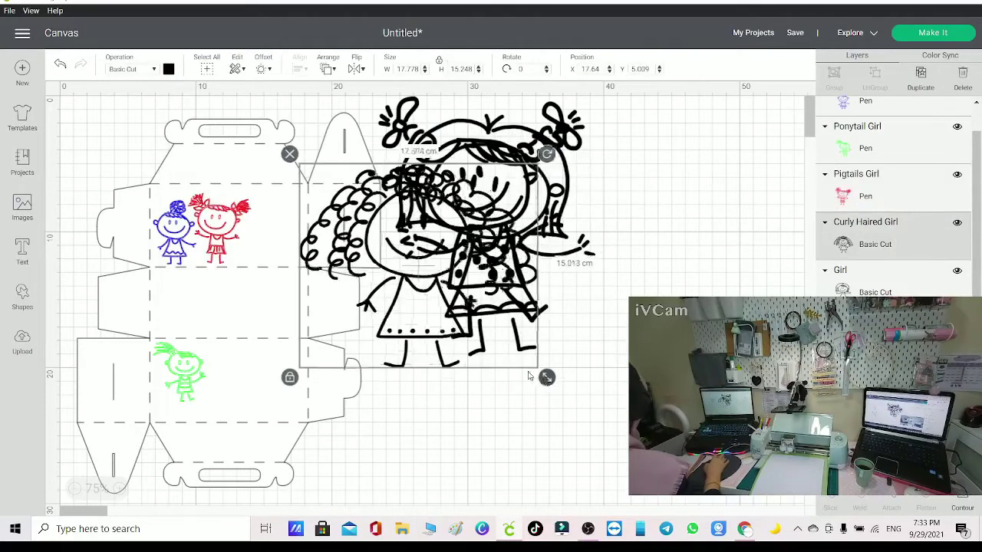
pyautogui.moveTo(546, 379); pyautogui.dragTo(383, 259)
pyautogui.moveTo(346, 218); pyautogui.dragTo(240, 396)
pyautogui.moveTo(293, 425)
pyautogui.mouseDown()
pyautogui.moveTo(249, 377)
pyautogui.moveTo(291, 385)
pyautogui.moveTo(292, 411)
pyautogui.mouseUp()
pyautogui.moveTo(187, 376); pyautogui.dragTo(186, 397)
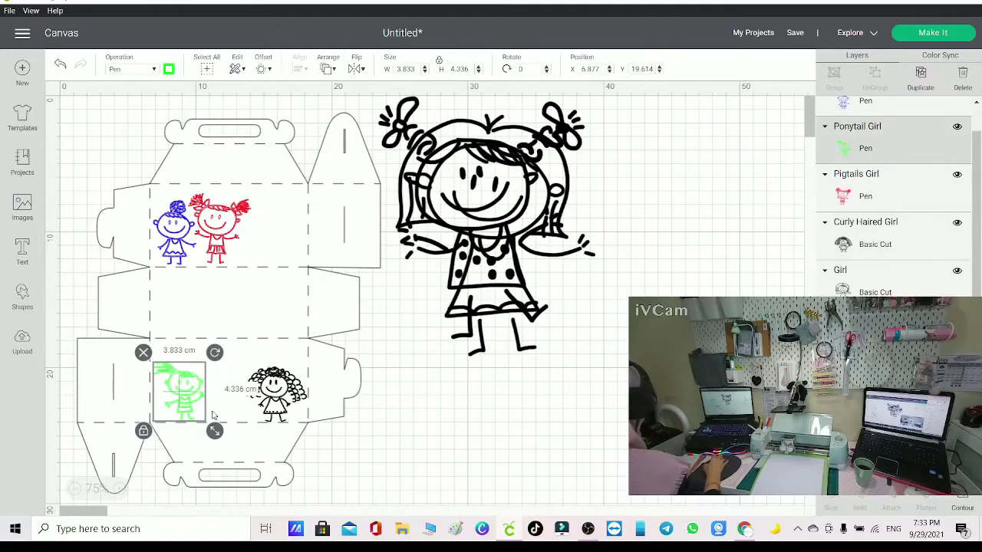
pyautogui.moveTo(272, 414); pyautogui.dragTo(272, 413)
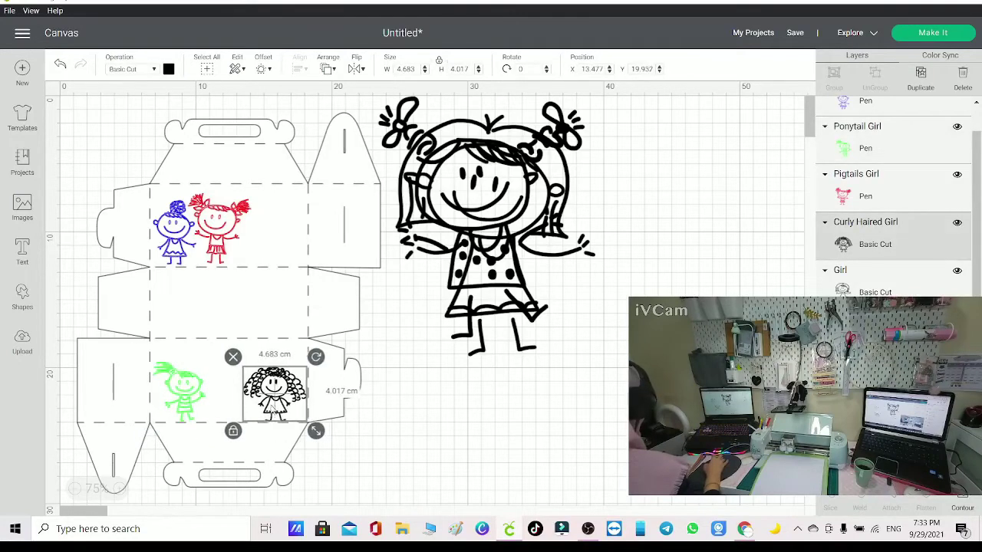
# - Change the curly-haired girl's operation to Pen and give her a red Fine Point pen colour
pyautogui.click(142, 70)
pyautogui.click(138, 141)
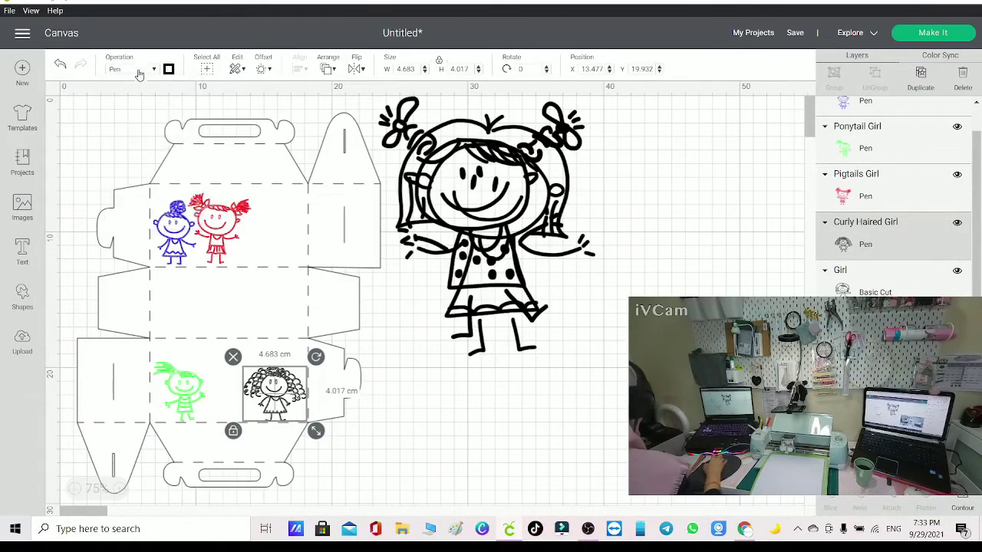
pyautogui.click(170, 70)
pyautogui.scroll(-8, 230, 244)
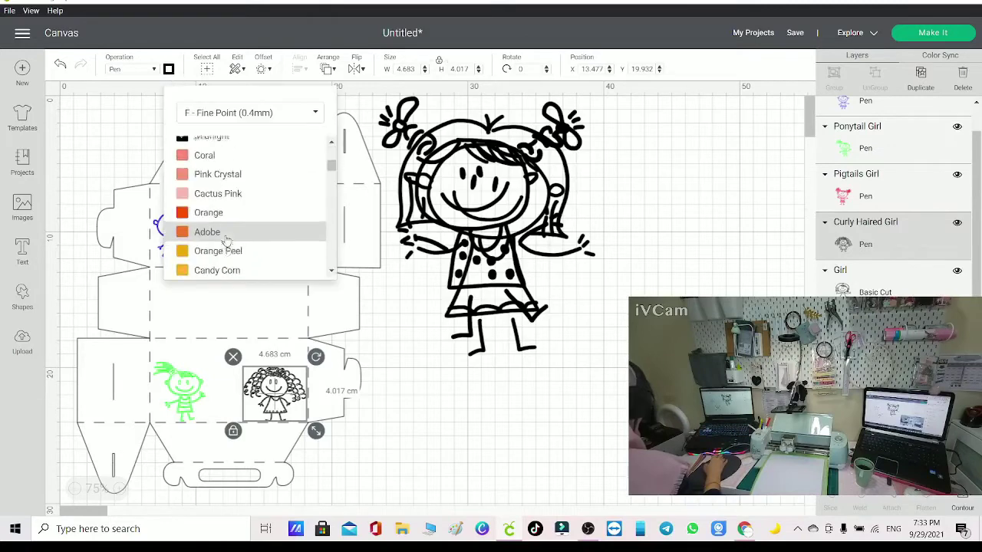
pyautogui.scroll(-10, 225, 239)
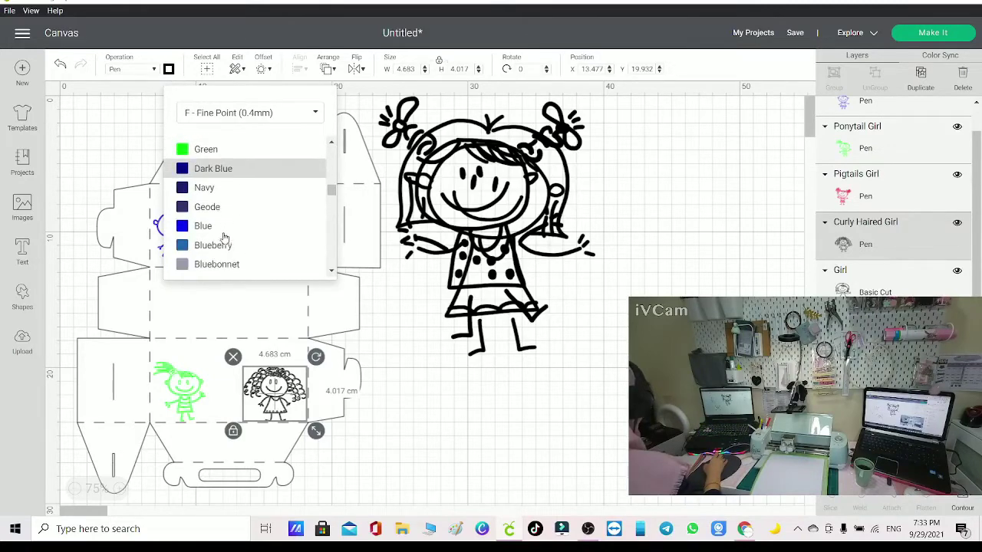
pyautogui.scroll(-10, 222, 236)
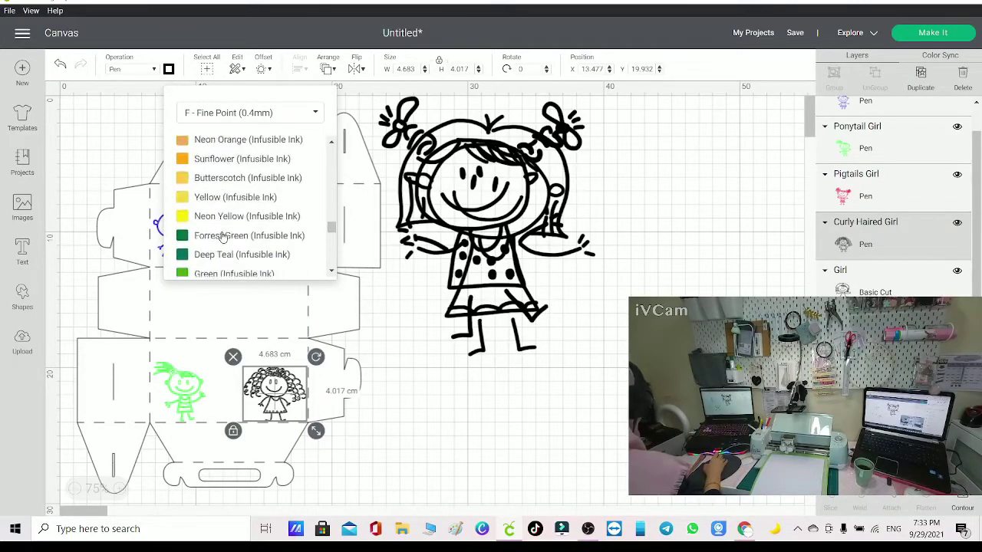
pyautogui.scroll(-4, 221, 236)
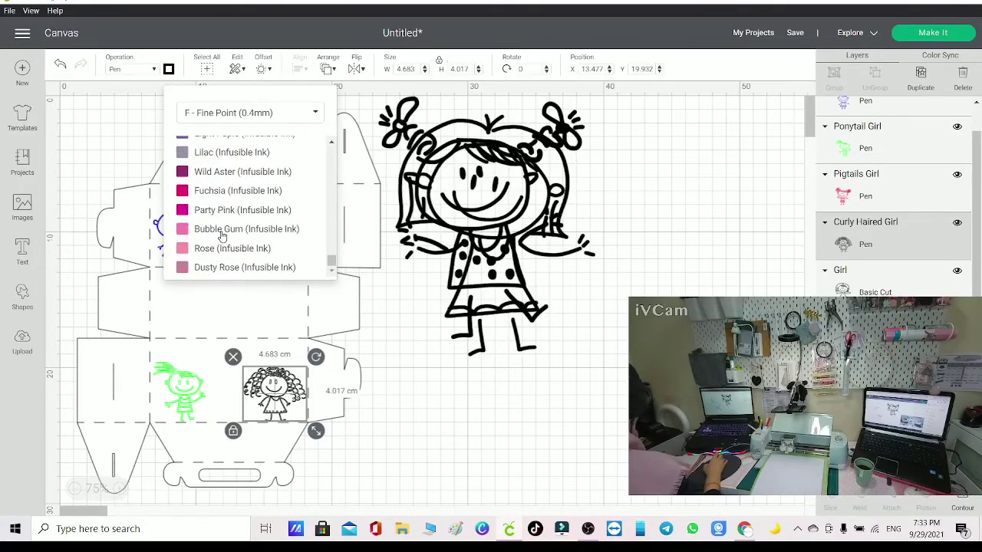
pyautogui.scroll(10, 219, 222)
pyautogui.scroll(12, 217, 203)
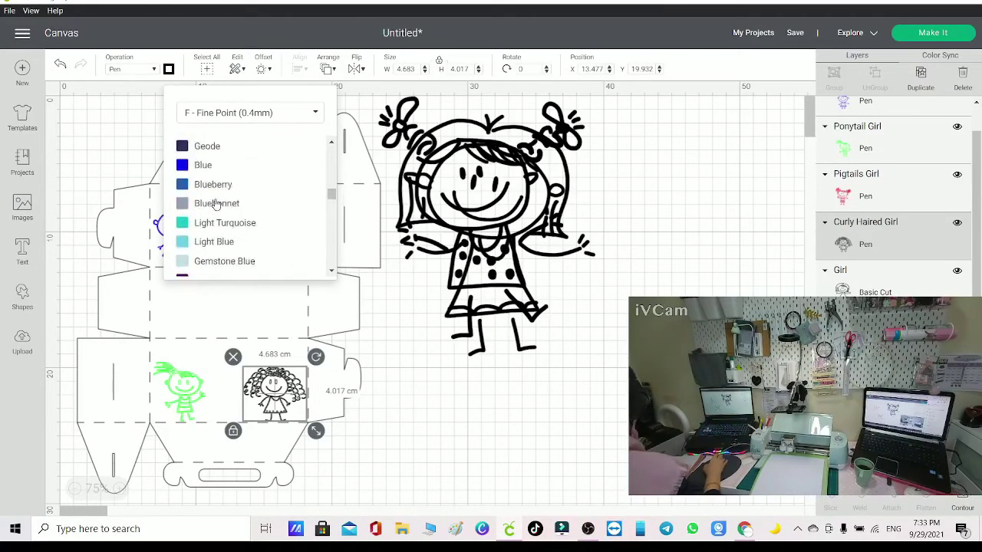
pyautogui.scroll(6, 217, 207)
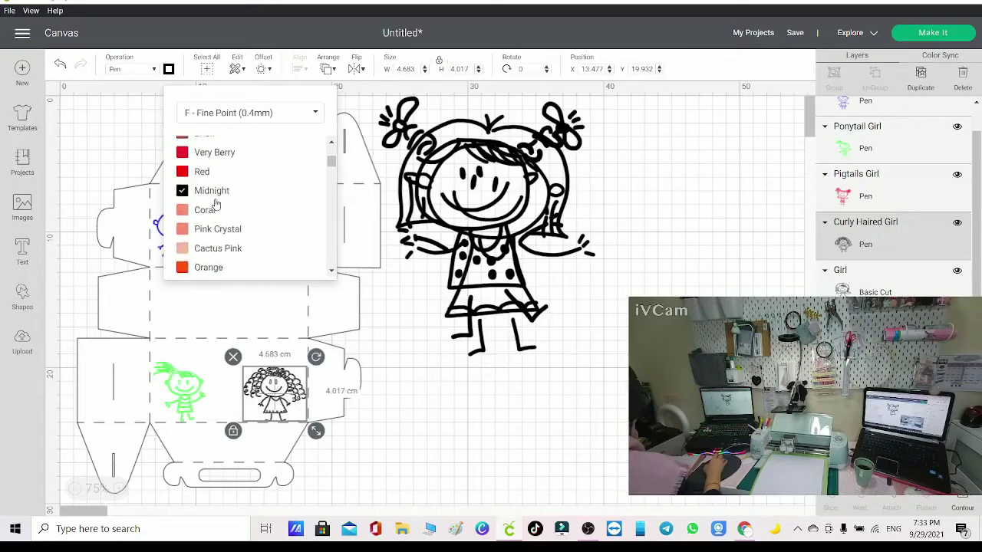
pyautogui.click(219, 240)
# - Shrink the long-haired girl to about 3.3 by 4 cm at the lower panel's left end, and place the ponytail girl in the middle
pyautogui.click(491, 231)
pyautogui.moveTo(490, 230); pyautogui.dragTo(544, 291)
pyautogui.moveTo(648, 399); pyautogui.dragTo(543, 272)
pyautogui.moveTo(489, 217); pyautogui.dragTo(278, 229)
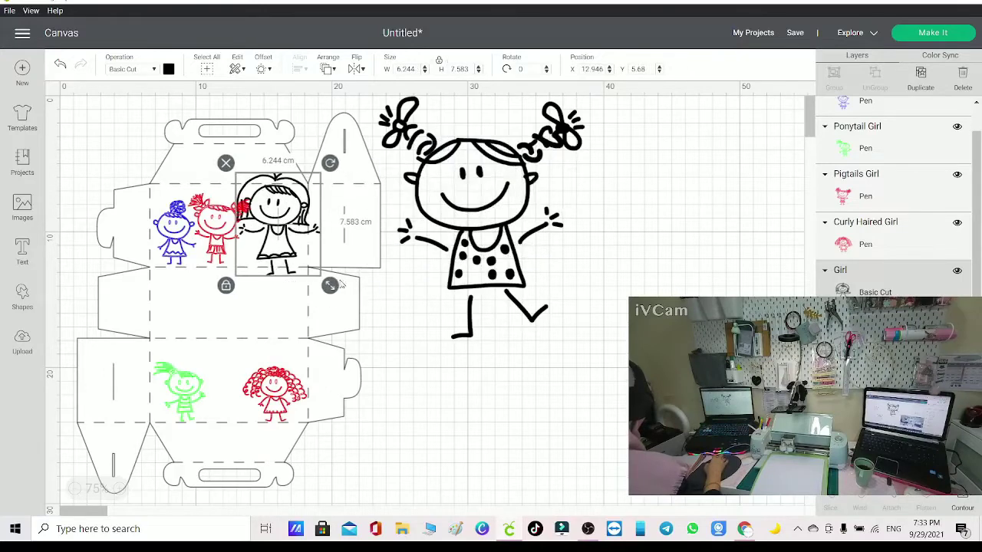
pyautogui.moveTo(329, 286); pyautogui.dragTo(314, 428)
pyautogui.moveTo(233, 415); pyautogui.dragTo(187, 395)
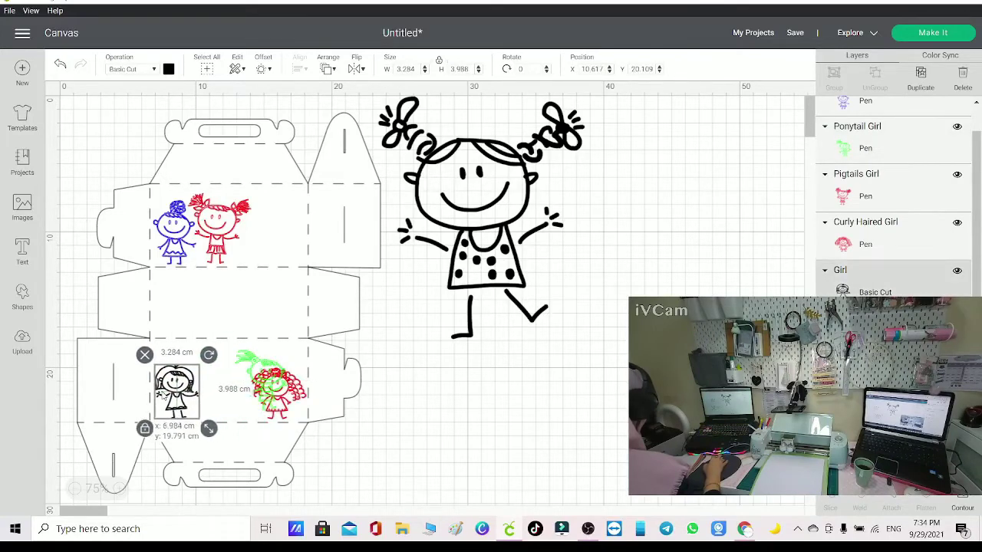
pyautogui.moveTo(257, 395); pyautogui.dragTo(230, 399)
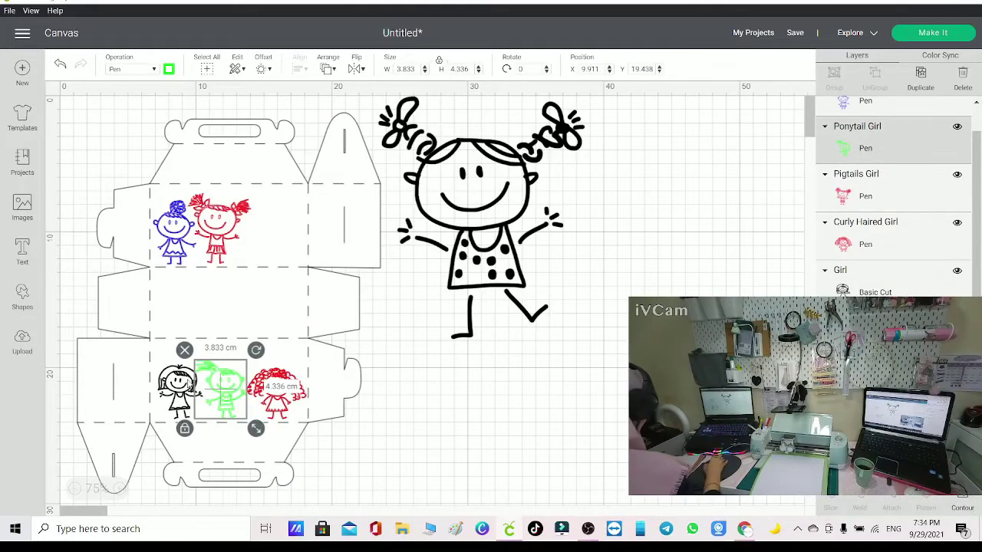
# - Change the long-haired girl's operation to Pen and set her Fine Point pen colour to Blue
pyautogui.click(179, 391)
pyautogui.click(134, 69)
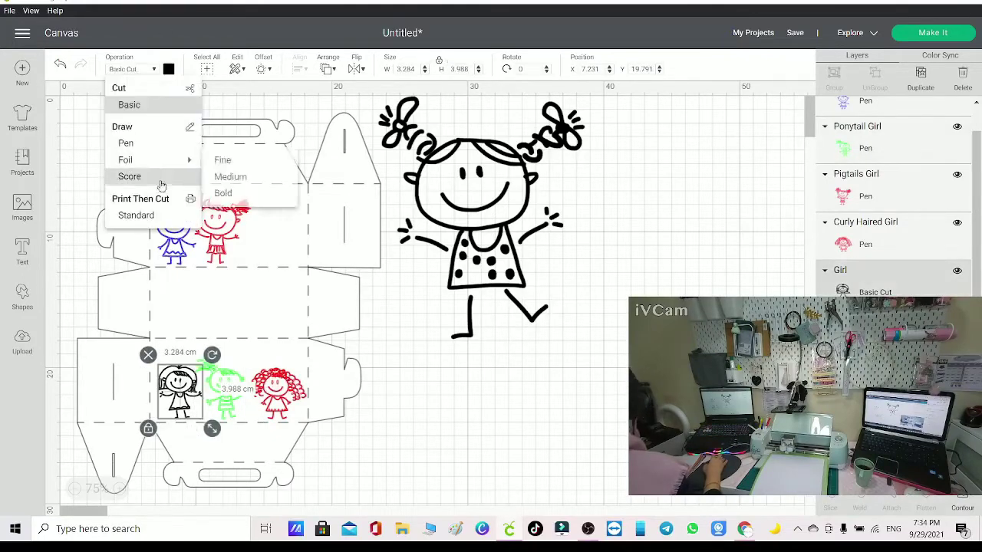
pyautogui.click(152, 145)
pyautogui.click(188, 387)
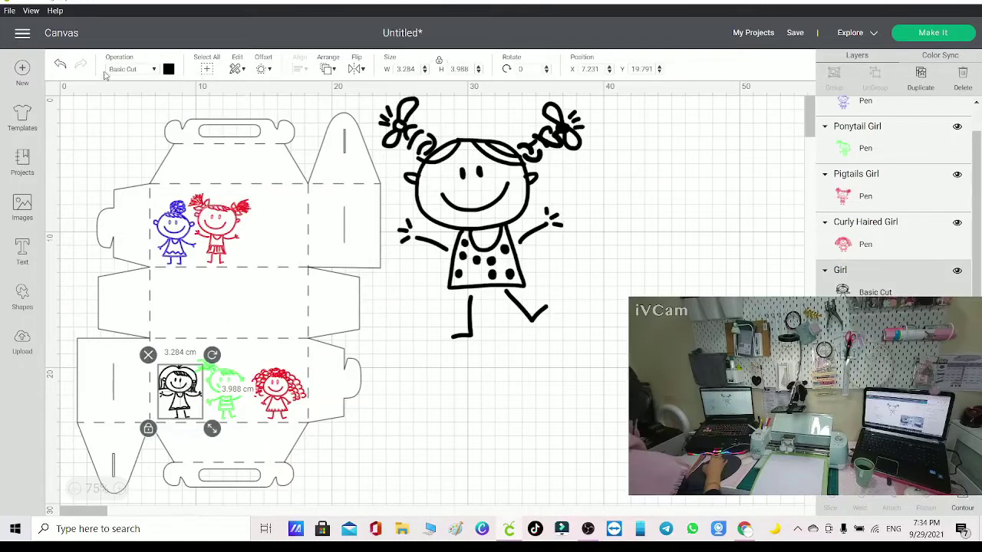
pyautogui.click(135, 69)
pyautogui.click(125, 140)
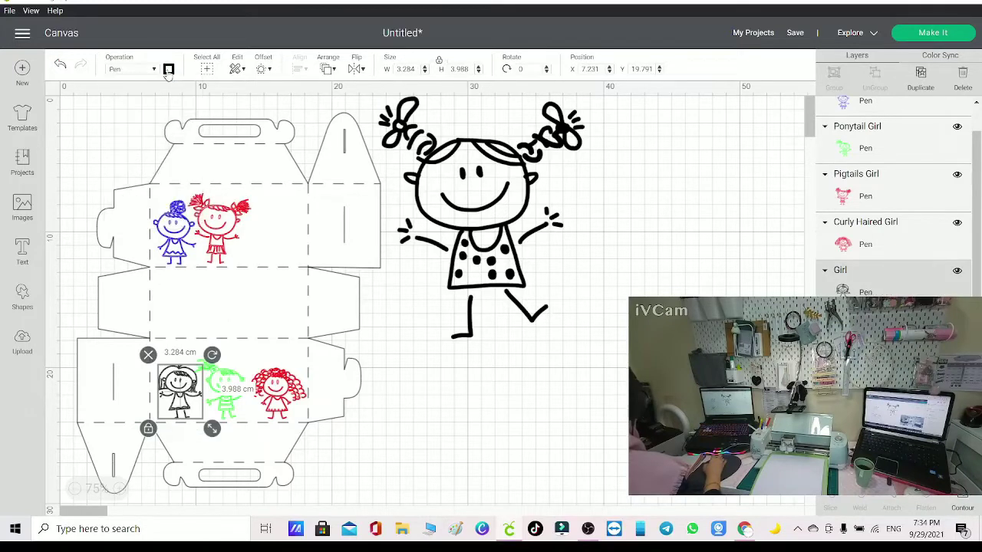
pyautogui.click(169, 69)
pyautogui.scroll(-5, 218, 219)
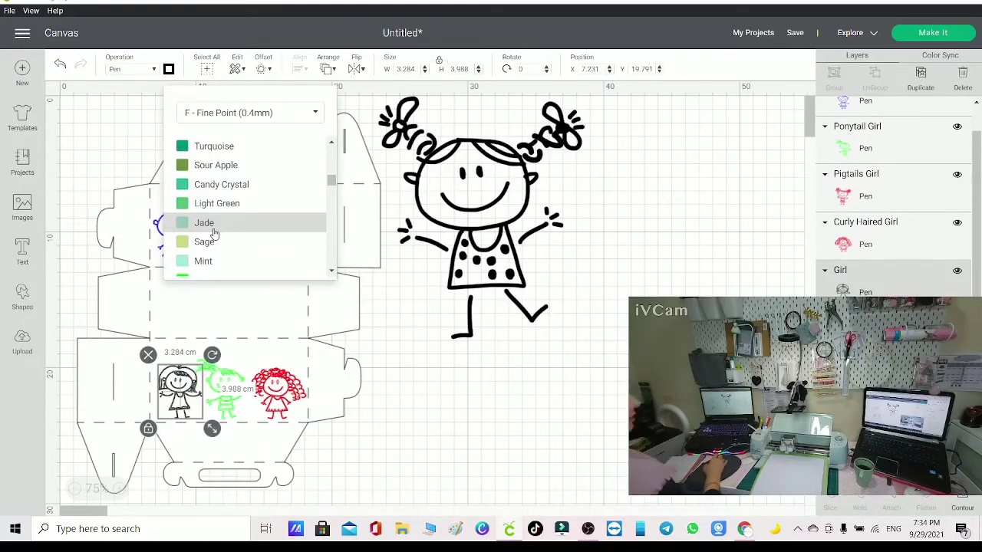
pyautogui.scroll(-5, 211, 230)
pyautogui.scroll(3, 215, 191)
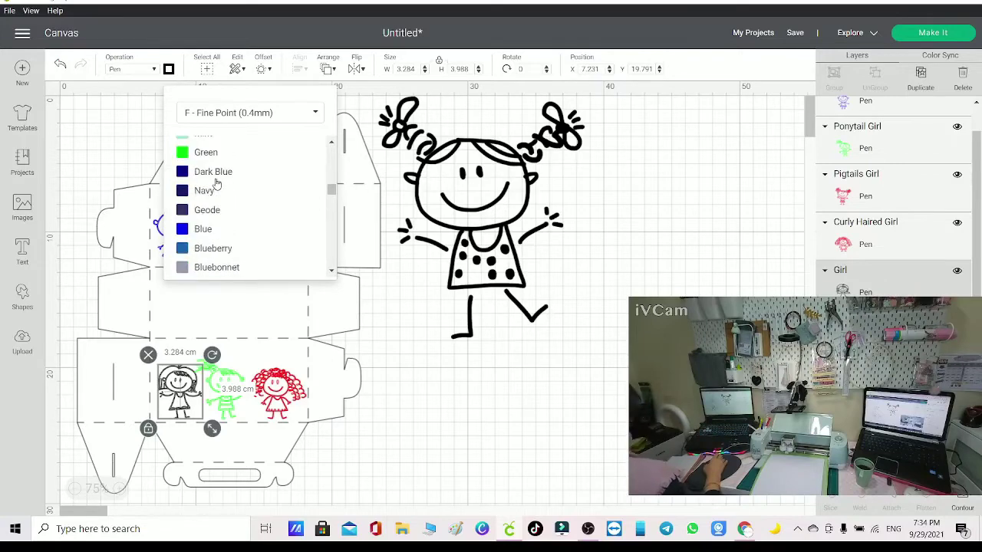
pyautogui.click(204, 229)
pyautogui.click(471, 443)
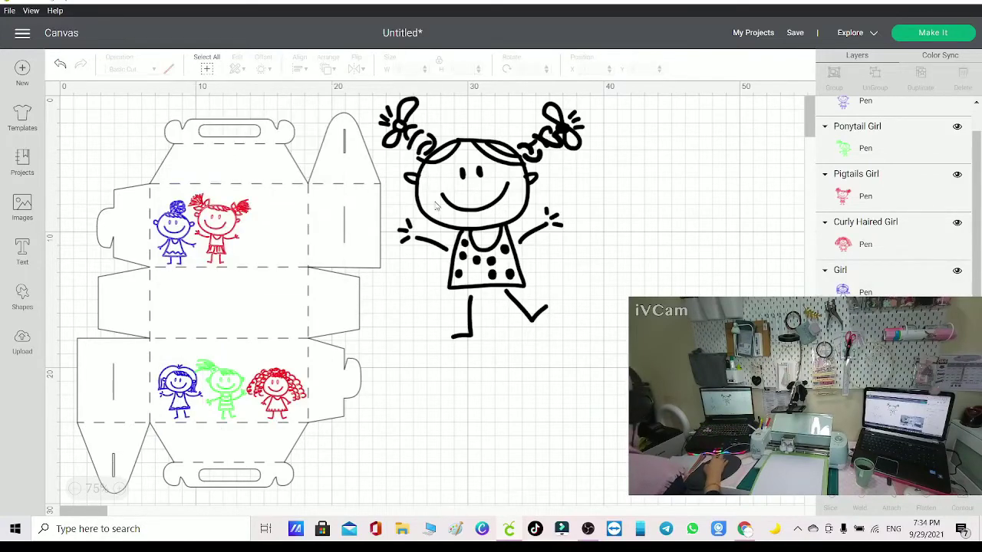
# - Shrink the polka-dot dress girl to about 5 by 5.8 cm and place her at the upper panel's right end
pyautogui.click(573, 333)
pyautogui.moveTo(595, 349); pyautogui.dragTo(456, 184)
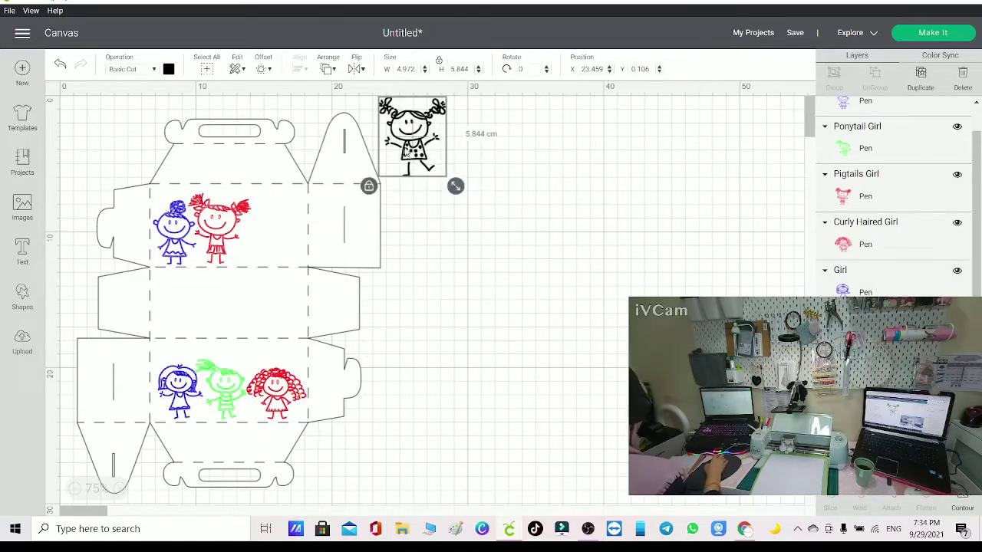
pyautogui.moveTo(414, 145); pyautogui.dragTo(273, 238)
# - Swap the two girls on the upper panel so the red pigtails girl stands at the left end and the blue bun girl in the middle
pyautogui.moveTo(214, 230); pyautogui.dragTo(193, 318)
pyautogui.moveTo(173, 244); pyautogui.dragTo(222, 244)
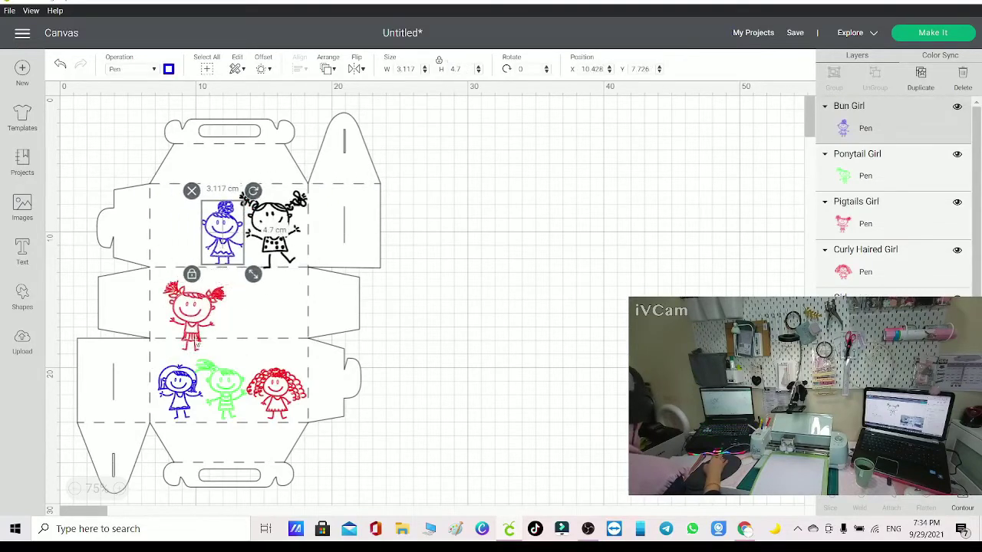
pyautogui.moveTo(188, 326); pyautogui.dragTo(283, 230)
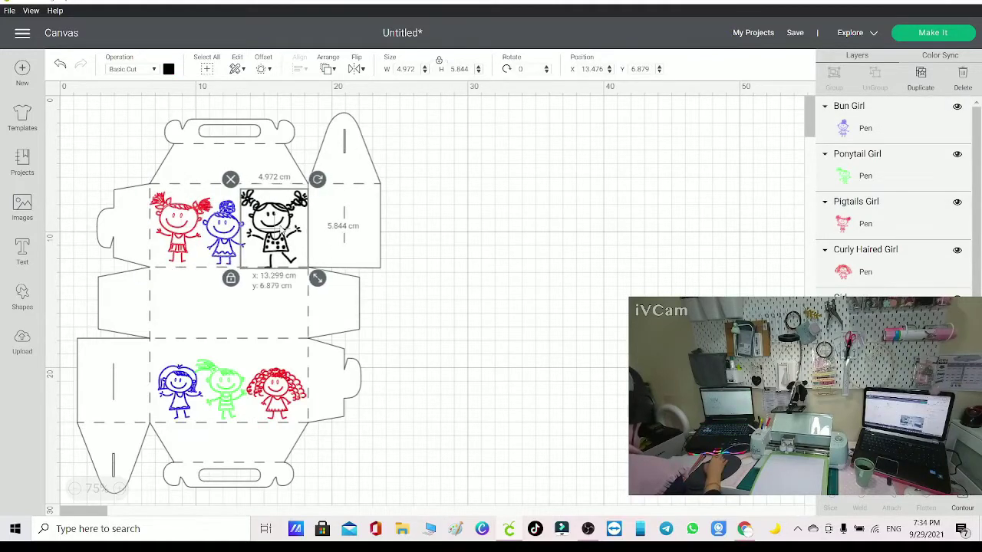
# - Shrink the polka-dot dress girl to about 4.5 by 5.3 cm and make her a Pen drawing in Fine Point Green
pyautogui.moveTo(317, 278); pyautogui.dragTo(279, 252)
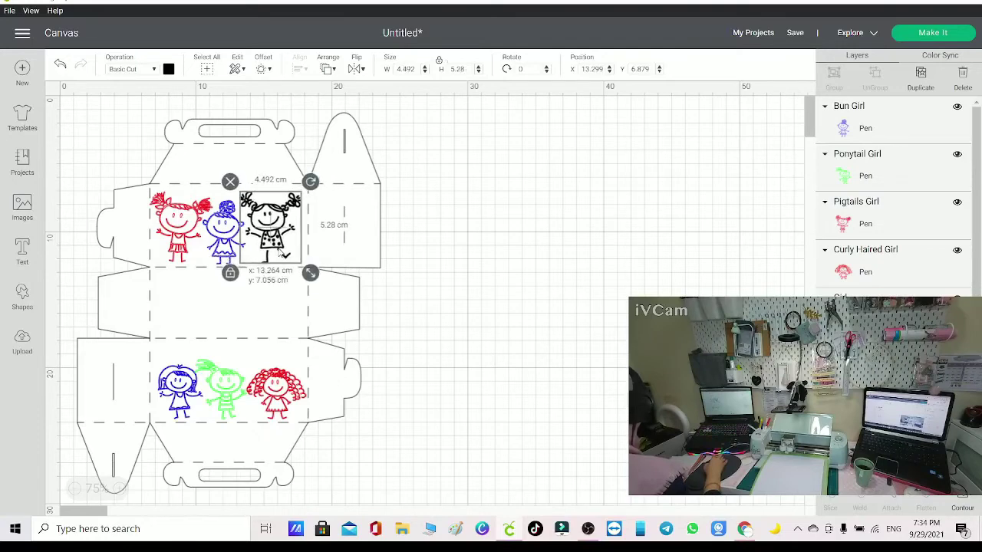
pyautogui.click(169, 69)
pyautogui.click(149, 69)
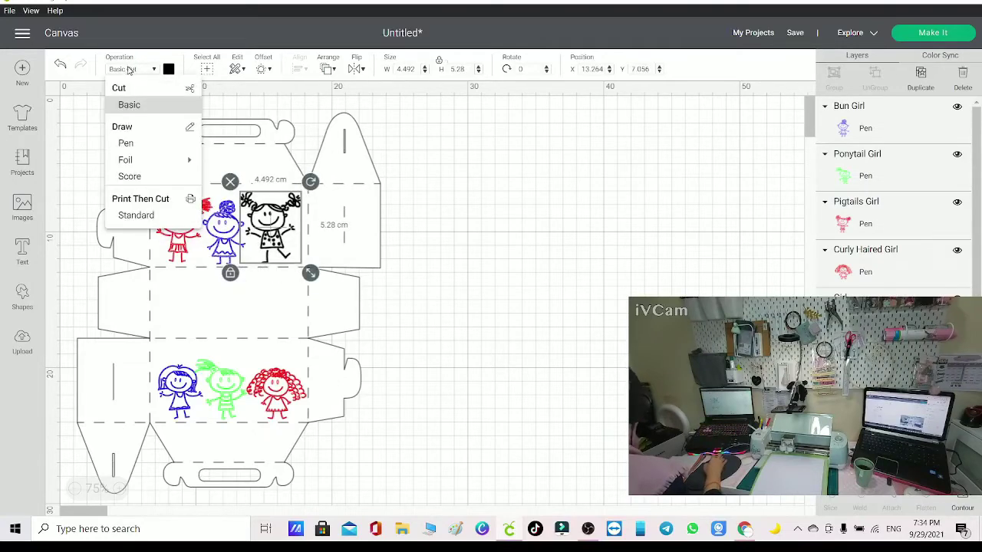
pyautogui.click(125, 143)
pyautogui.click(169, 69)
pyautogui.scroll(-3, 204, 196)
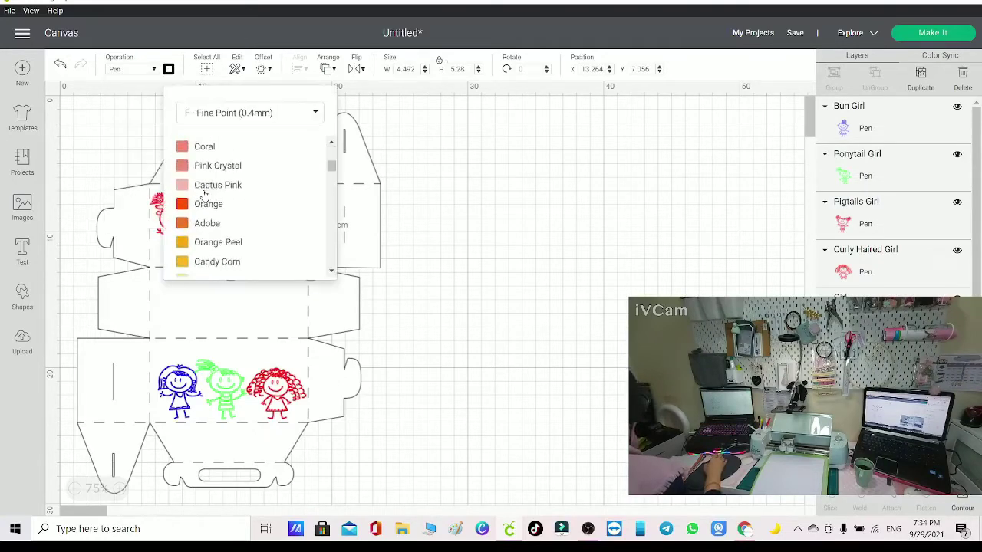
pyautogui.scroll(-6, 204, 193)
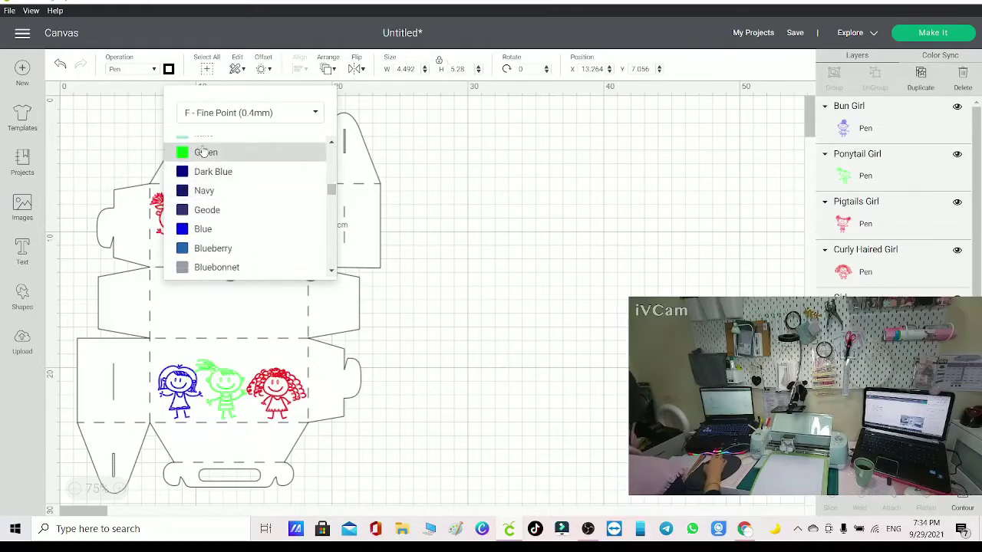
pyautogui.click(205, 152)
pyautogui.click(458, 263)
# - Even out the spacing between the three girls on the upper panel
pyautogui.click(264, 241)
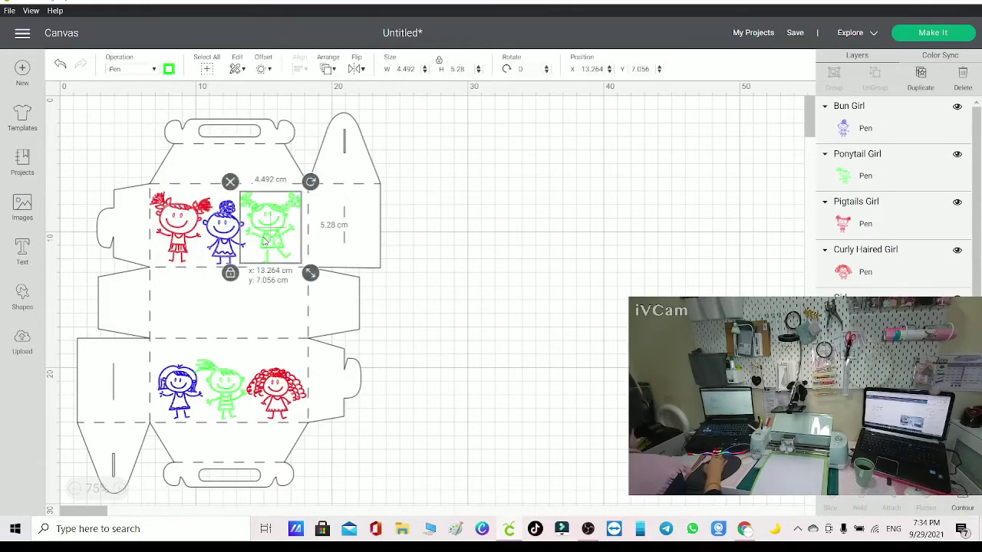
pyautogui.click(234, 246)
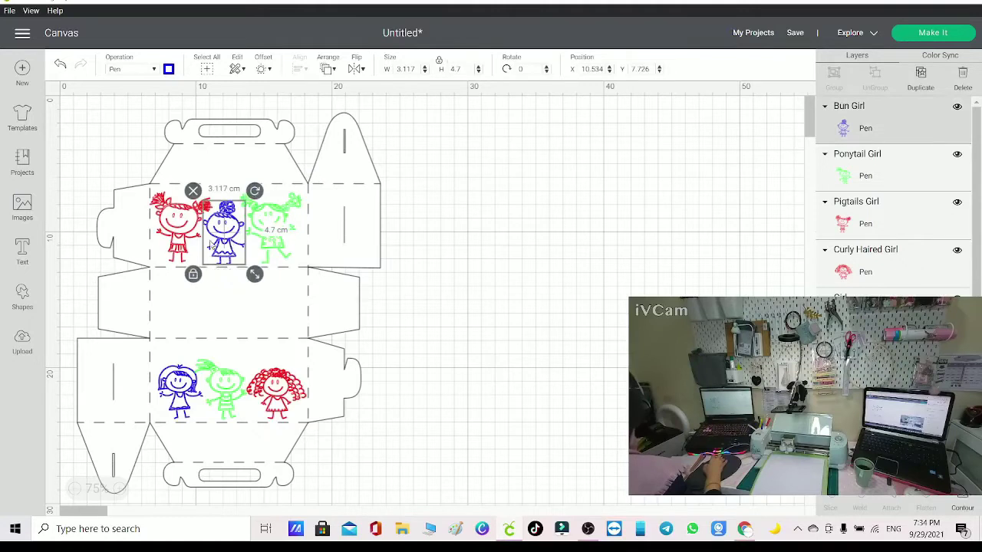
pyautogui.moveTo(211, 244); pyautogui.dragTo(191, 239)
pyautogui.click(526, 265)
# - Flip the three lower-panel girls vertically together and move them up so their feet meet the panel's upper fold line
pyautogui.click(262, 404)
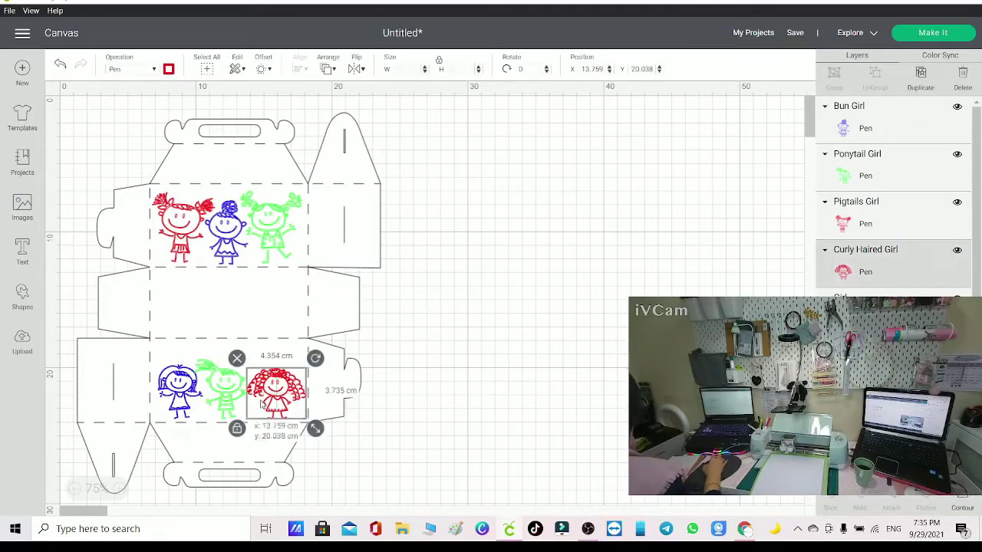
pyautogui.keyDown('shift'); pyautogui.click(224, 393); pyautogui.keyUp('shift')
pyautogui.keyDown('shift'); pyautogui.click(201, 367); pyautogui.keyUp('shift')
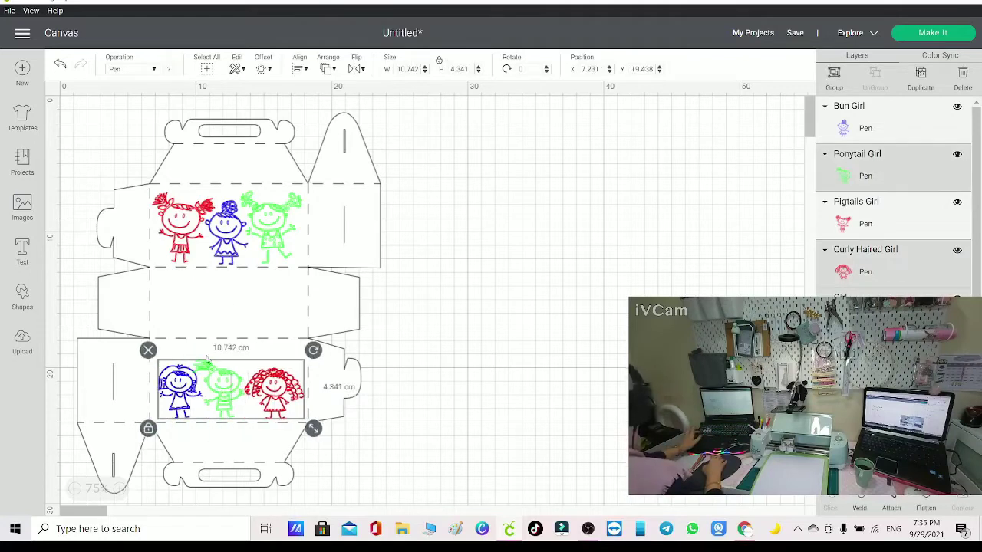
pyautogui.click(361, 70)
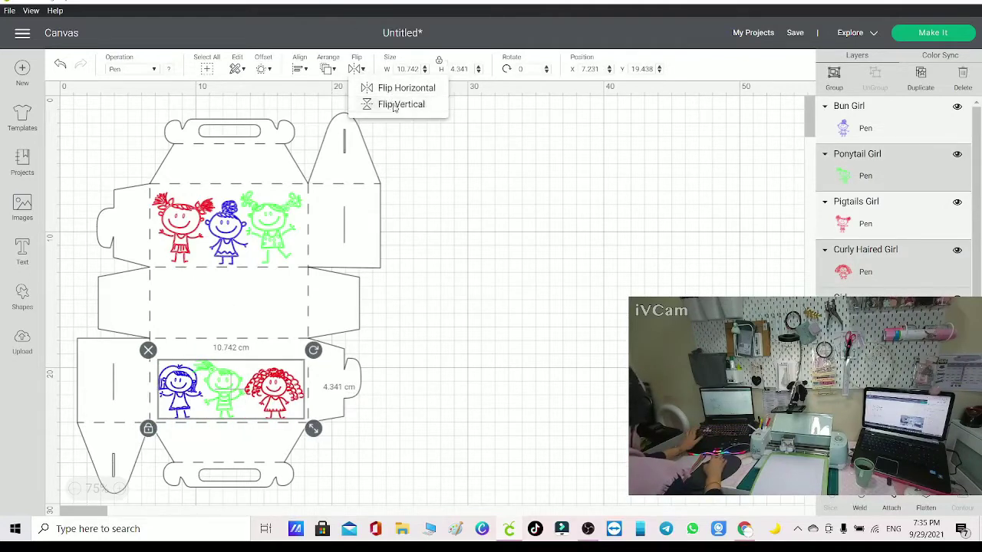
pyautogui.click(395, 103)
pyautogui.moveTo(273, 388); pyautogui.dragTo(273, 371)
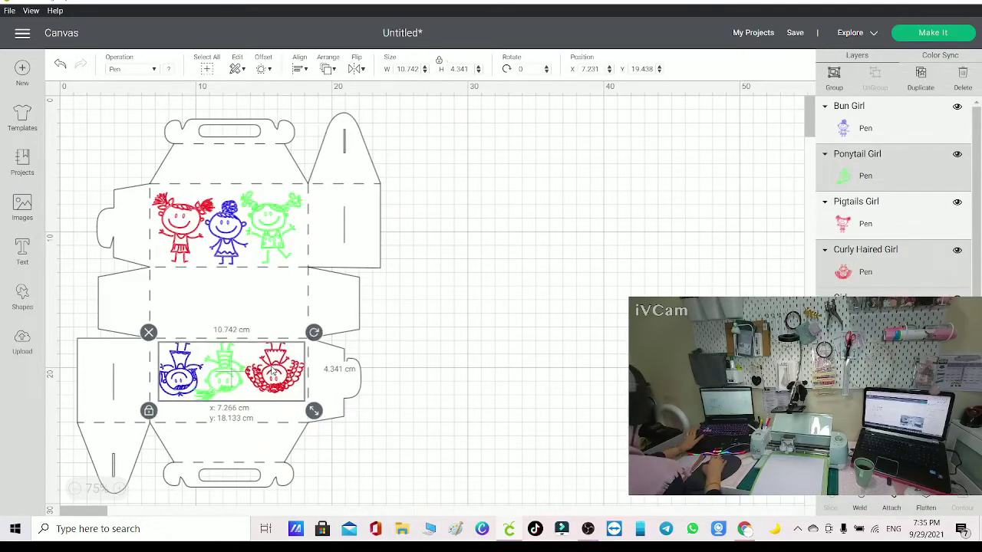
pyautogui.click(481, 284)
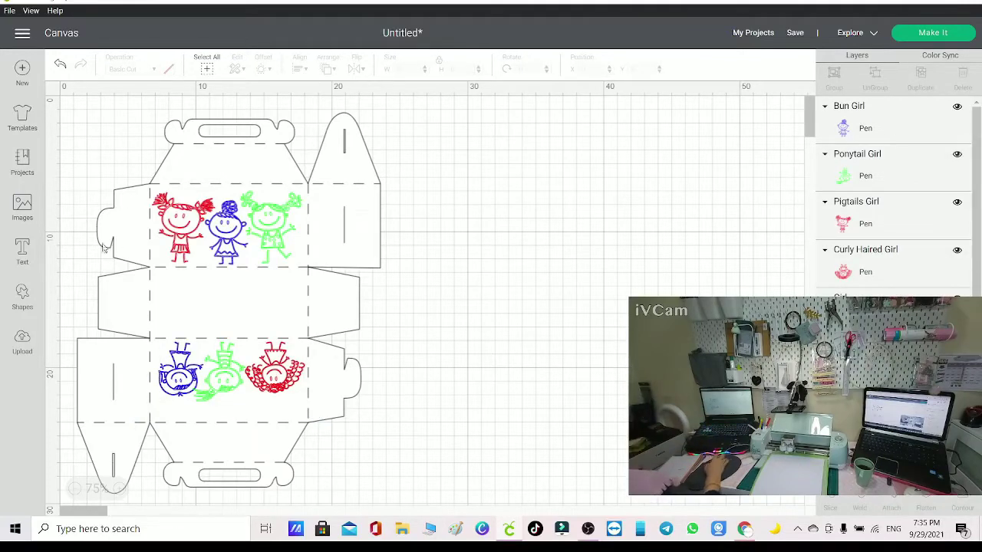
# - Add a text object with the recipient's first name and place it in the empty canvas area to the right of the box
pyautogui.click(21, 253)
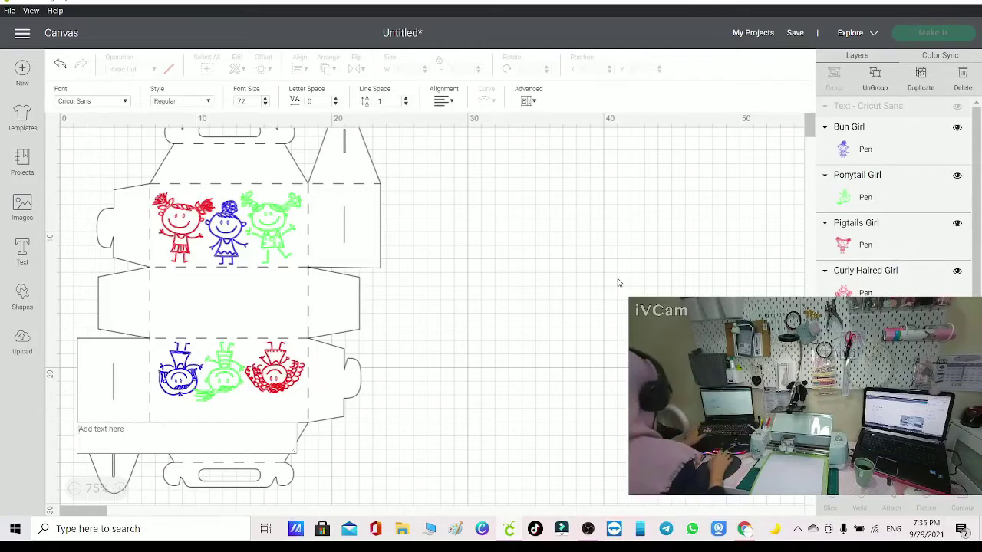
pyautogui.write('Melia')
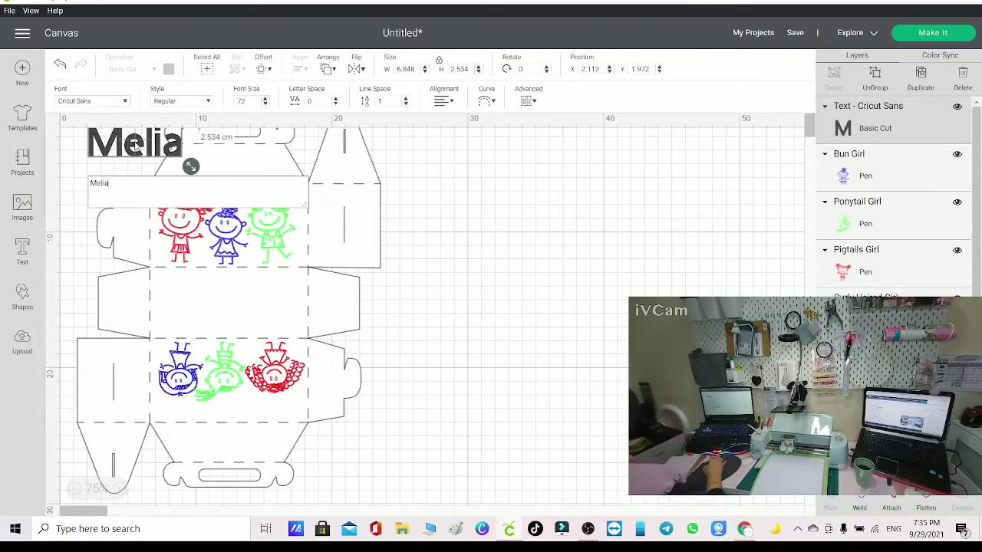
pyautogui.moveTo(135, 146); pyautogui.dragTo(603, 265)
# - Set the name text's font to Alyssa Stencil Script, searching the fonts for "alyss"
pyautogui.click(106, 102)
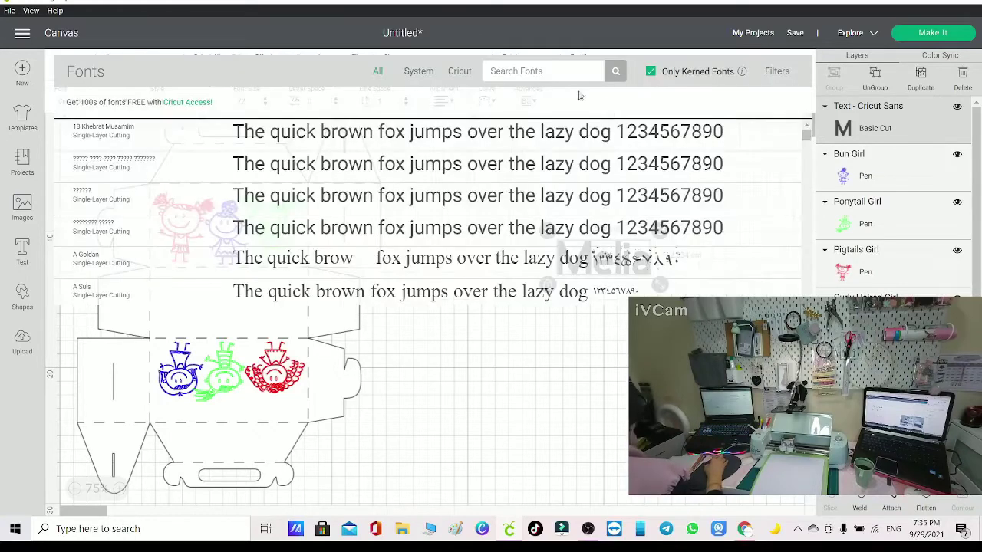
pyautogui.write('alys')
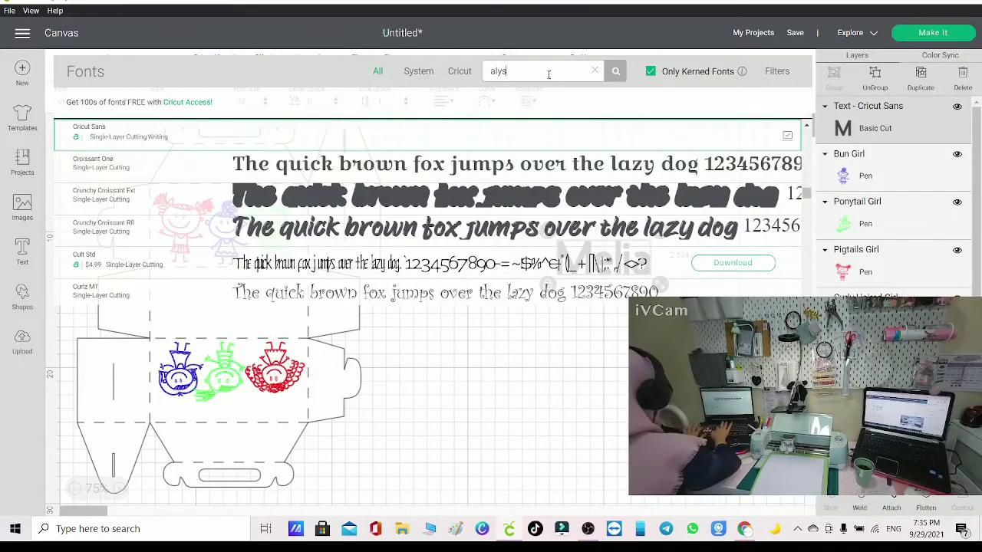
pyautogui.write('s')
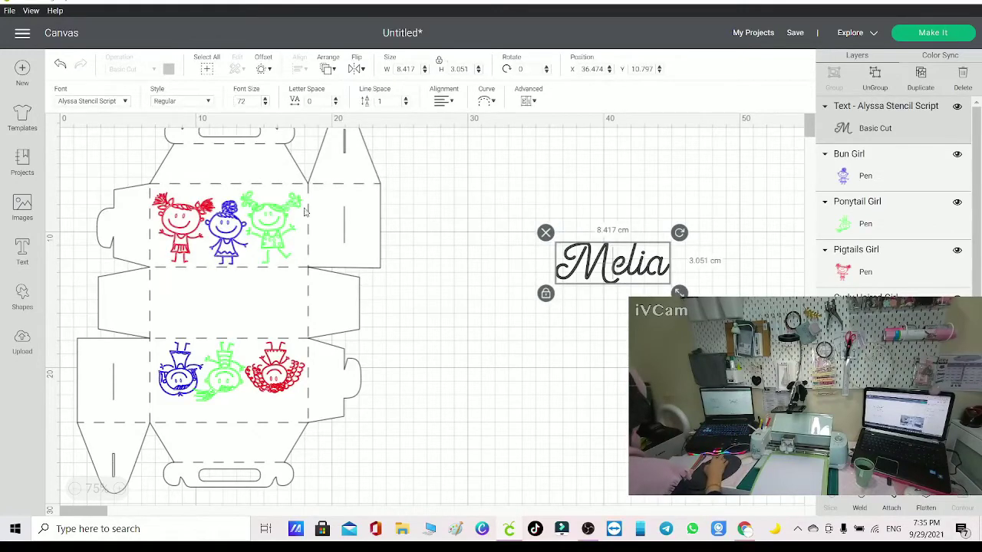
# - Switch the name text to the Writing style and fit it, about 5.5 cm wide, on the flap above the upper girls
pyautogui.click(169, 102)
pyautogui.click(192, 137)
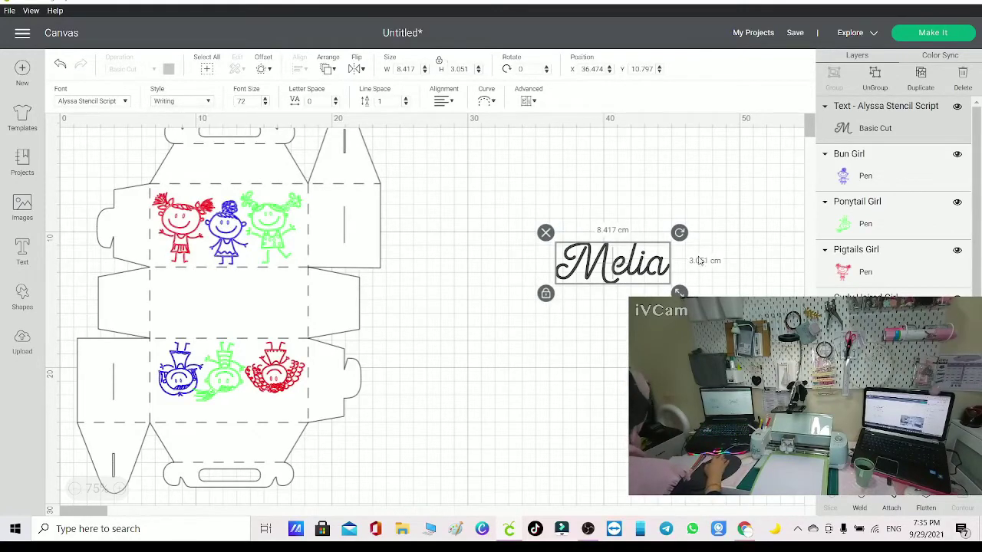
pyautogui.moveTo(622, 265); pyautogui.dragTo(269, 173)
pyautogui.moveTo(331, 205); pyautogui.dragTo(279, 185)
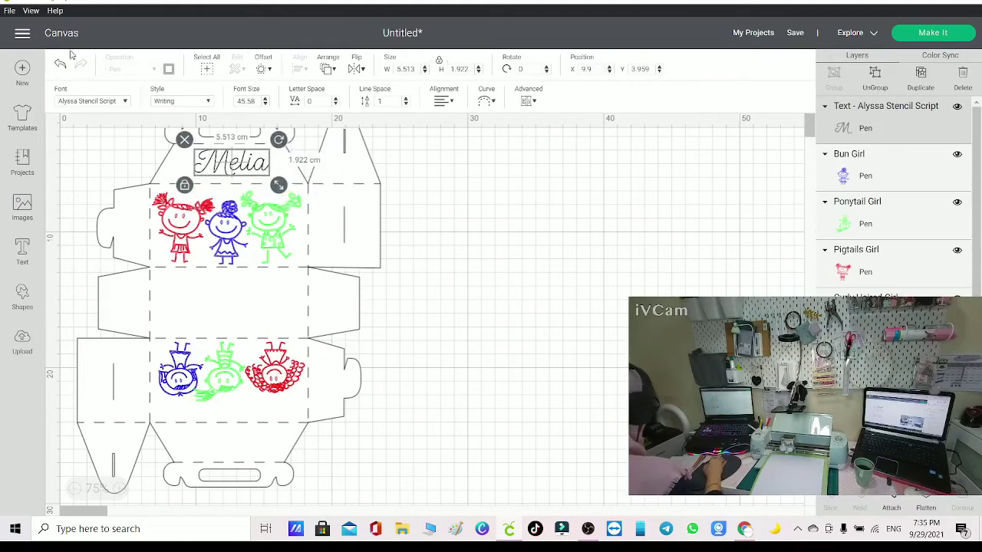
pyautogui.click(598, 210)
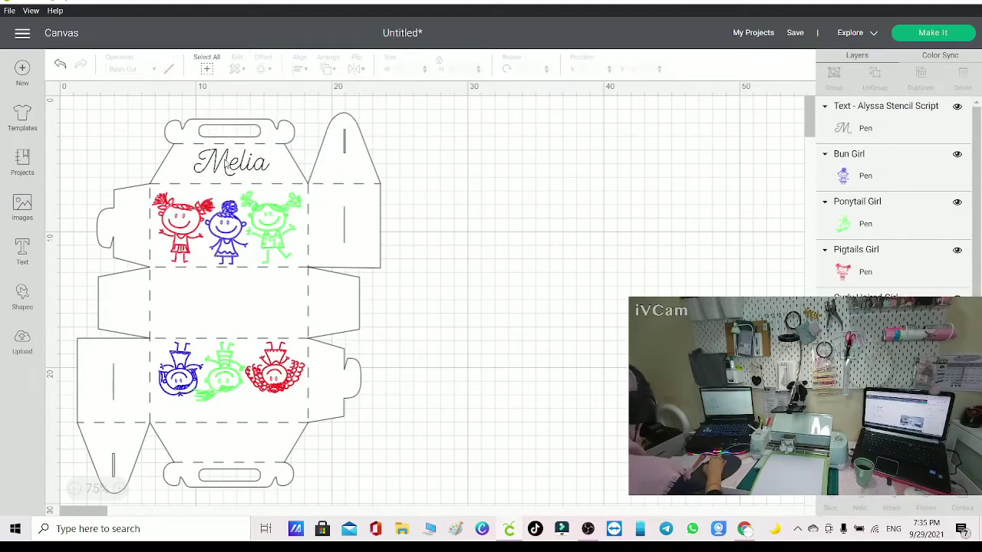
pyautogui.click(227, 164)
pyautogui.click(430, 239)
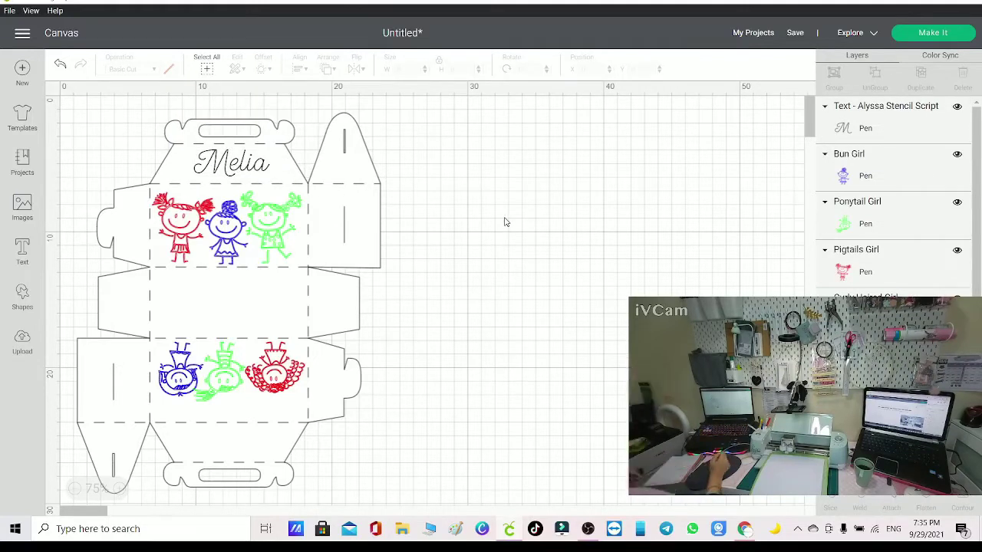
# - Scale the three upper-panel girls down slightly as one selection and keep them centred between the panel's fold lines
pyautogui.click(274, 225)
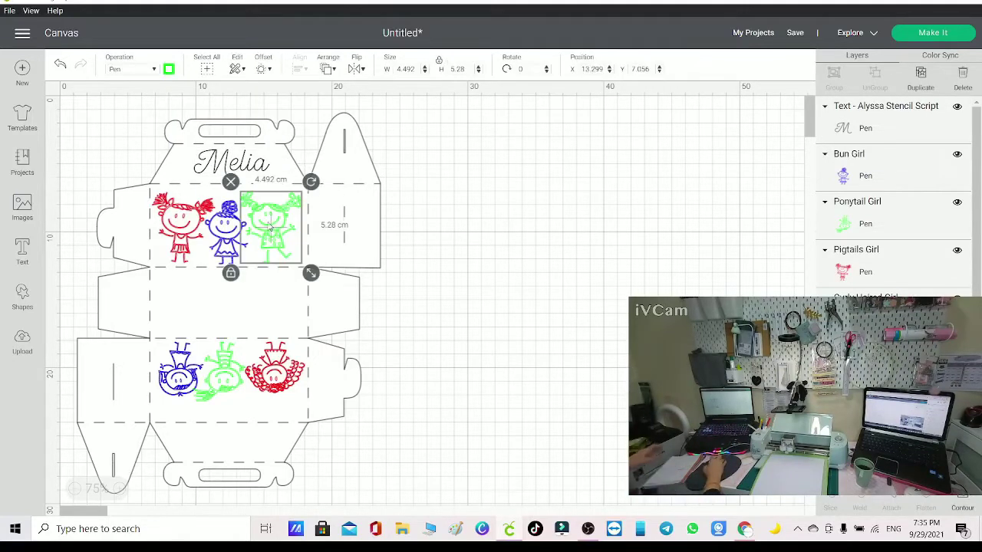
pyautogui.keyDown('shift'); pyautogui.click(225, 227); pyautogui.keyUp('shift')
pyautogui.keyDown('shift'); pyautogui.click(181, 228); pyautogui.keyUp('shift')
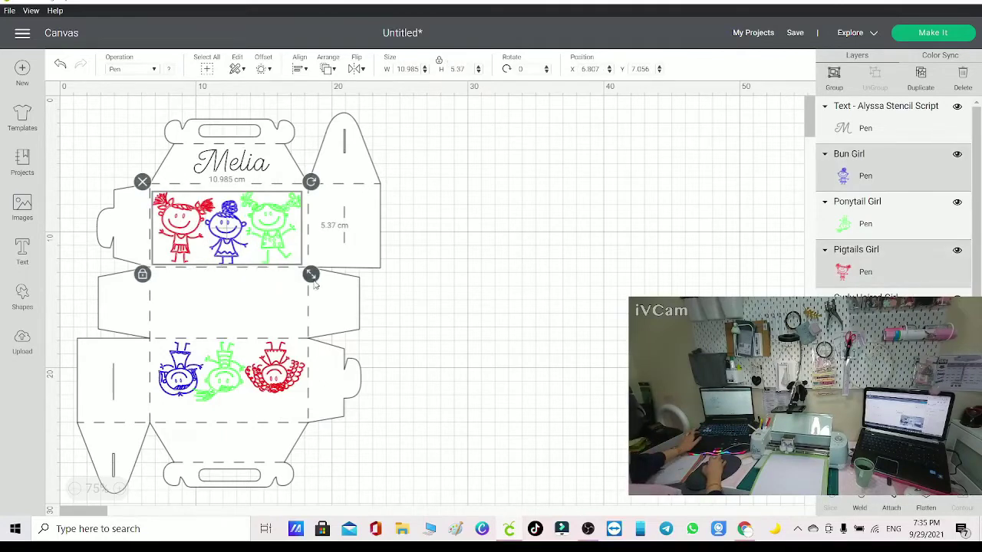
pyautogui.moveTo(313, 282); pyautogui.dragTo(285, 256)
pyautogui.click(462, 249)
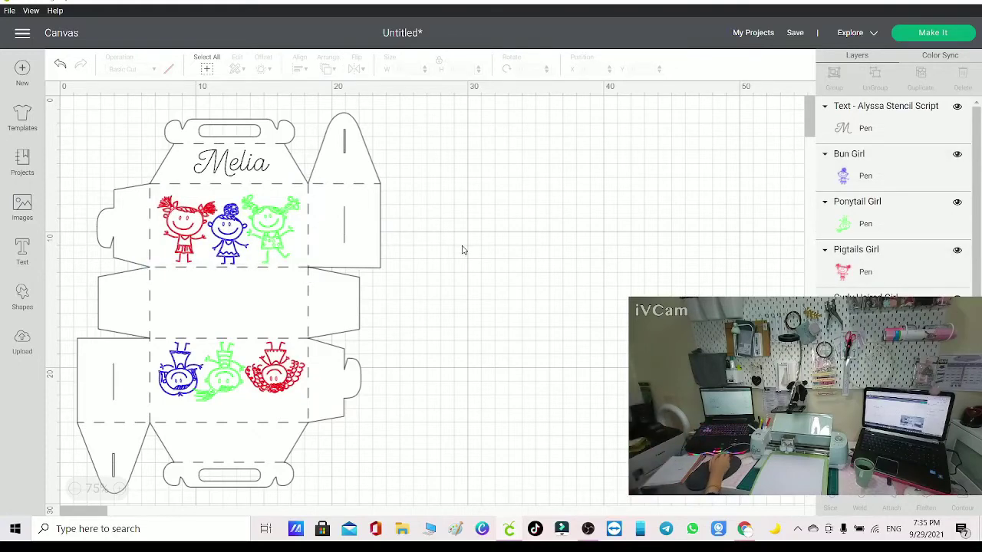
# - Preview how the unattached design is laid out on the mats, and return to the canvas
pyautogui.moveTo(473, 100); pyautogui.dragTo(67, 500)
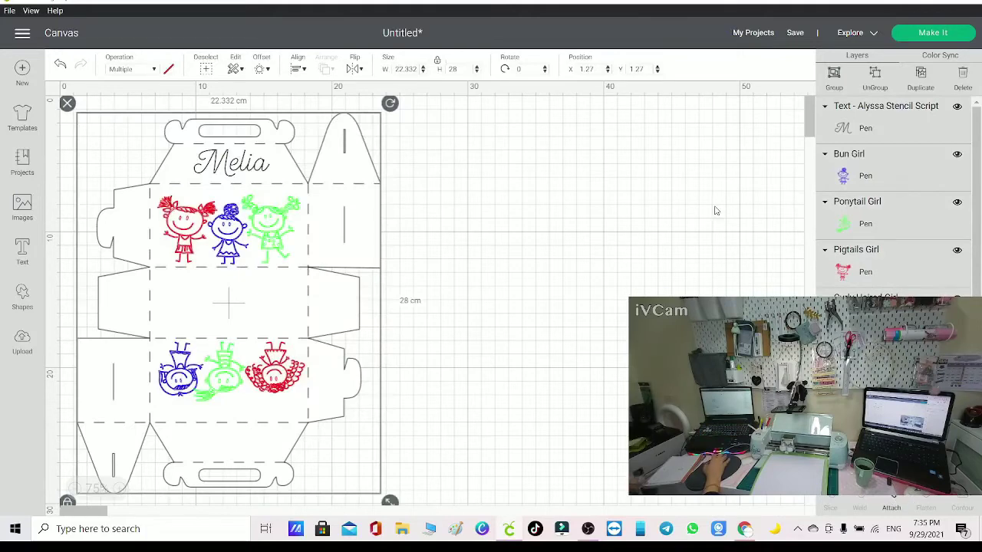
pyautogui.click(600, 174)
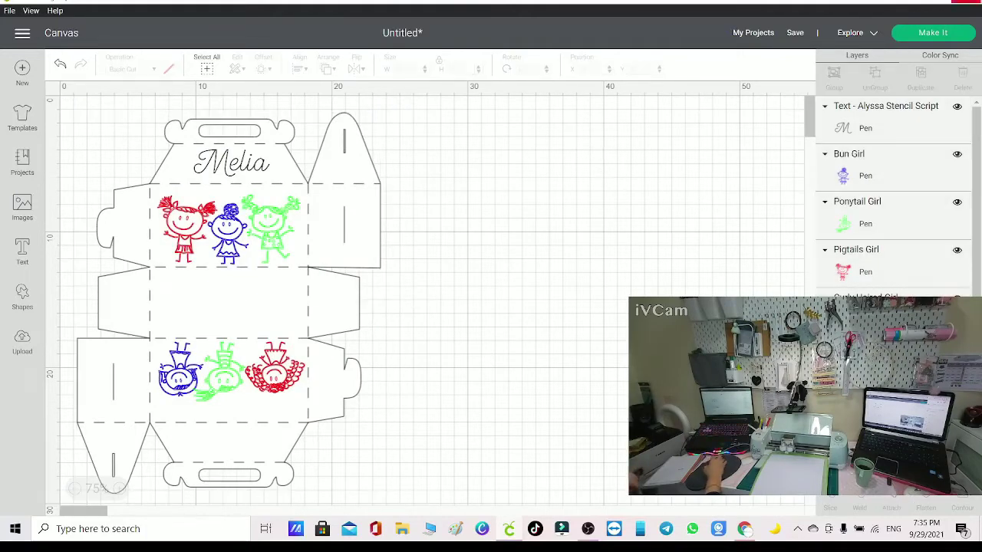
pyautogui.click(956, 36)
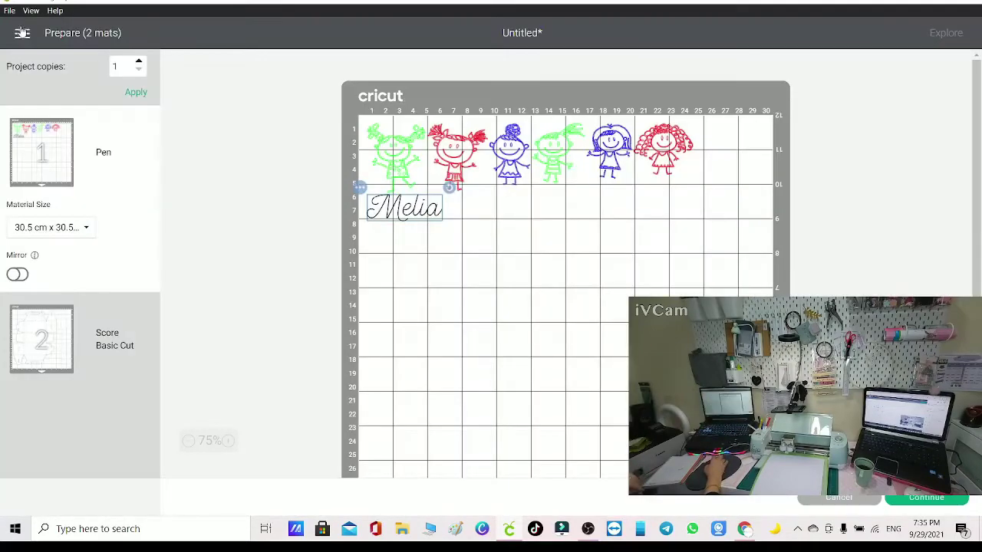
pyautogui.click(23, 33)
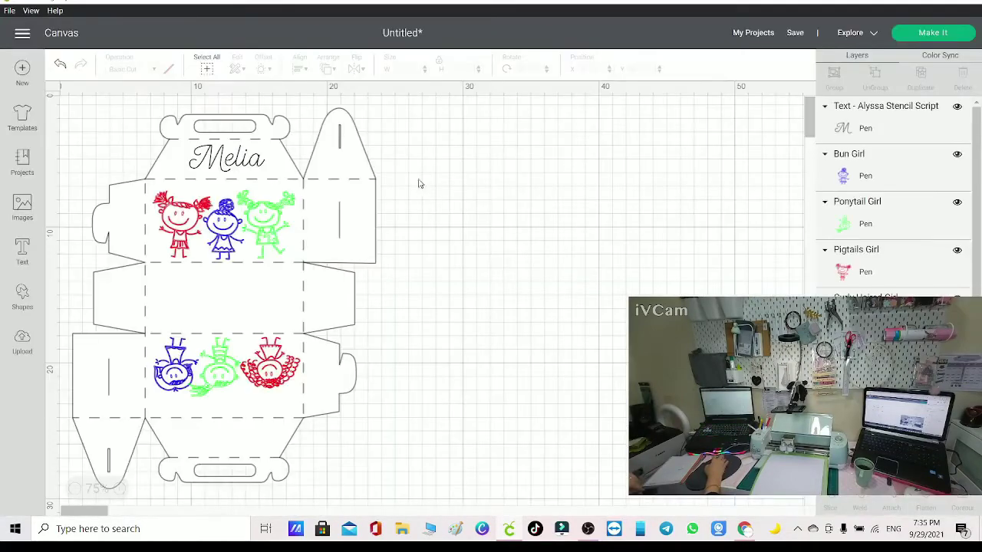
# - Attach the box, all the girls and the name together, and open the mat preview
pyautogui.moveTo(434, 113); pyautogui.dragTo(69, 491)
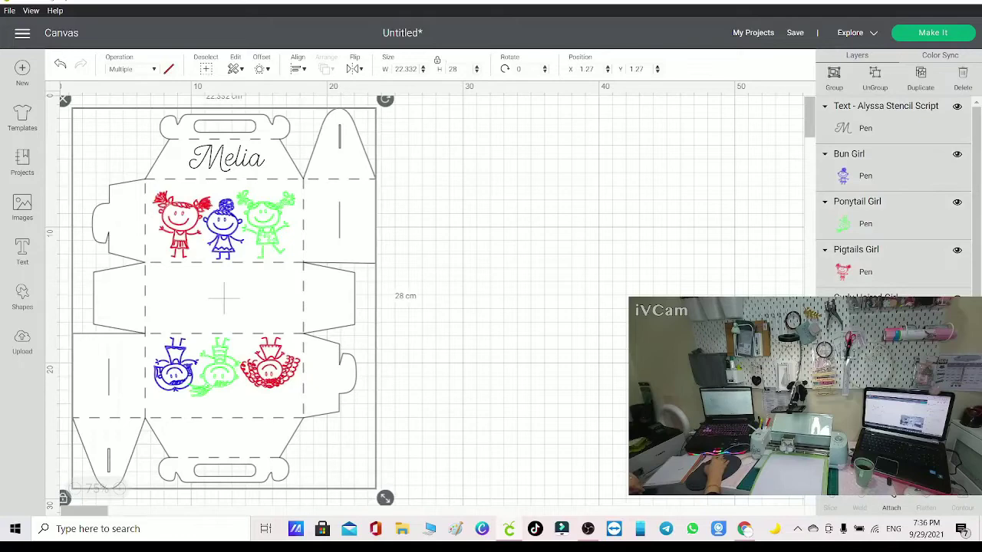
pyautogui.click(884, 505)
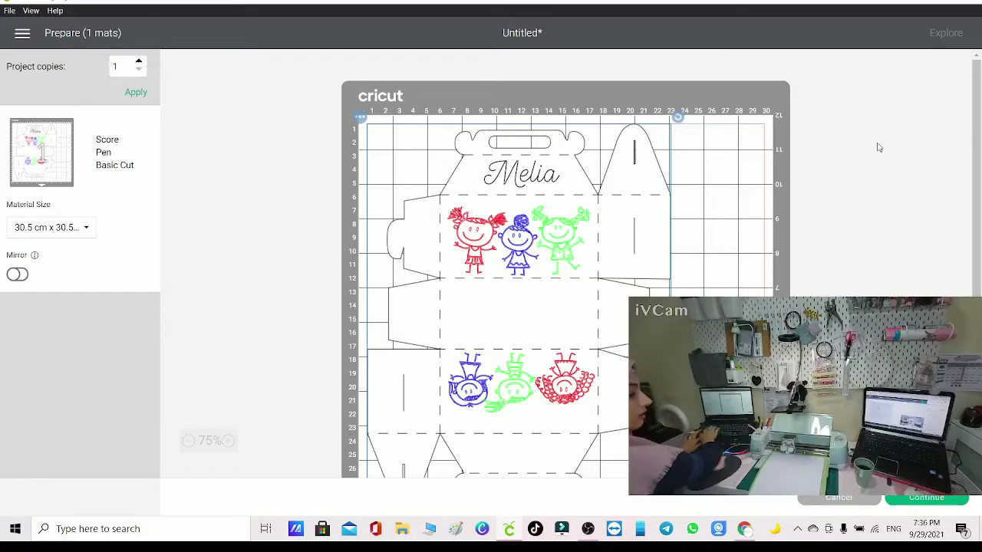
# - Switch to OBS, show the camera 1 source in place of cam 2, and return to Cricut Design Space
pyautogui.click(590, 531)
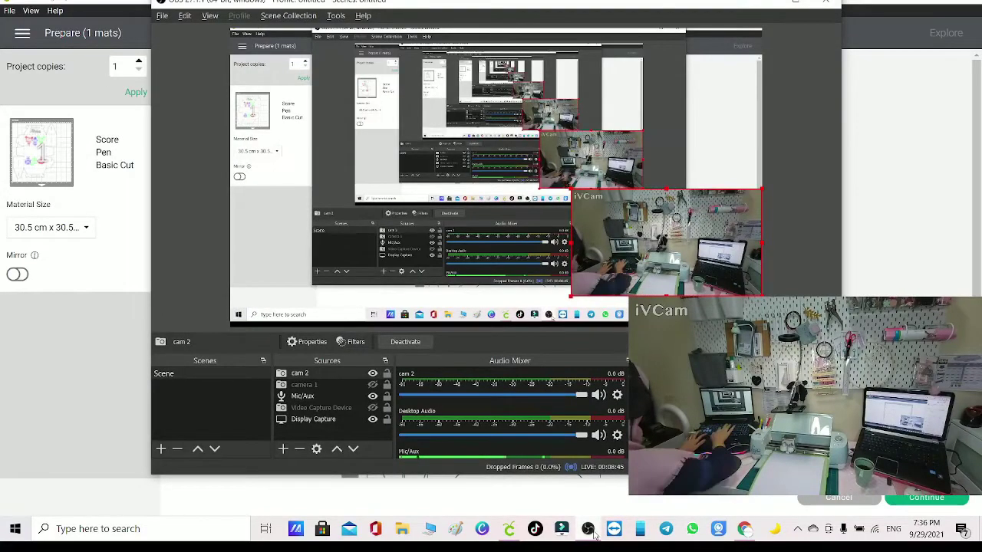
pyautogui.press('F2')
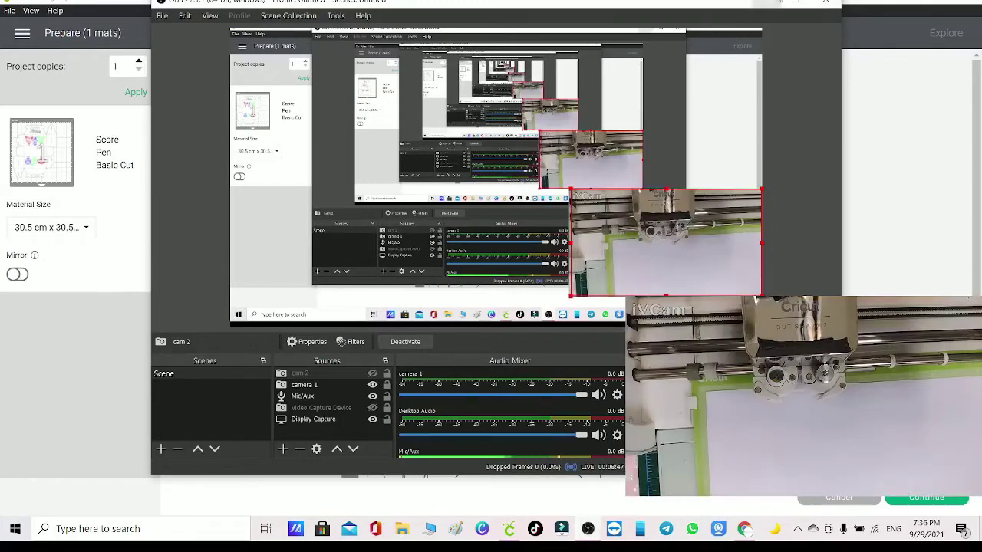
pyautogui.hotkey('alt', 'Tab')
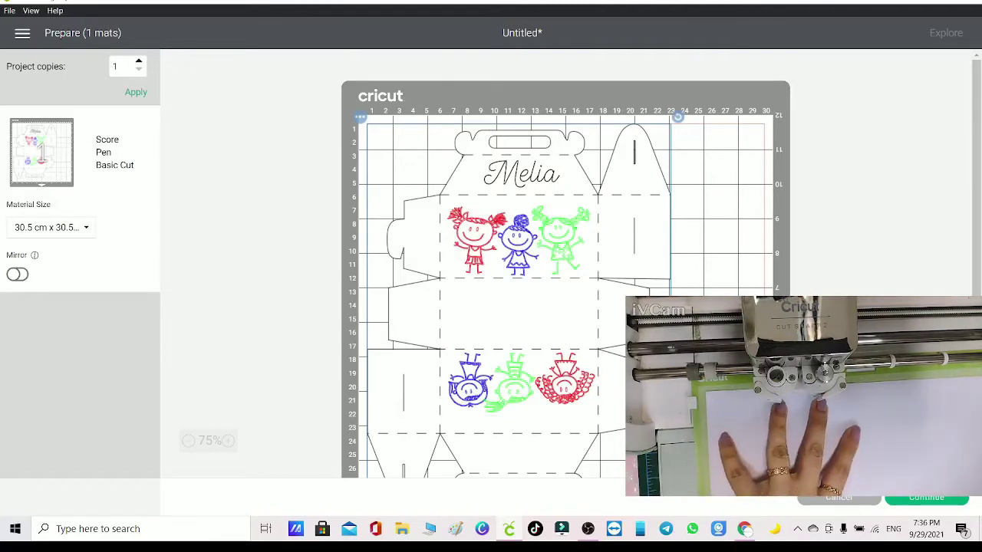
# - Continue from the mat preview to the Make stage for the box
pyautogui.click(927, 500)
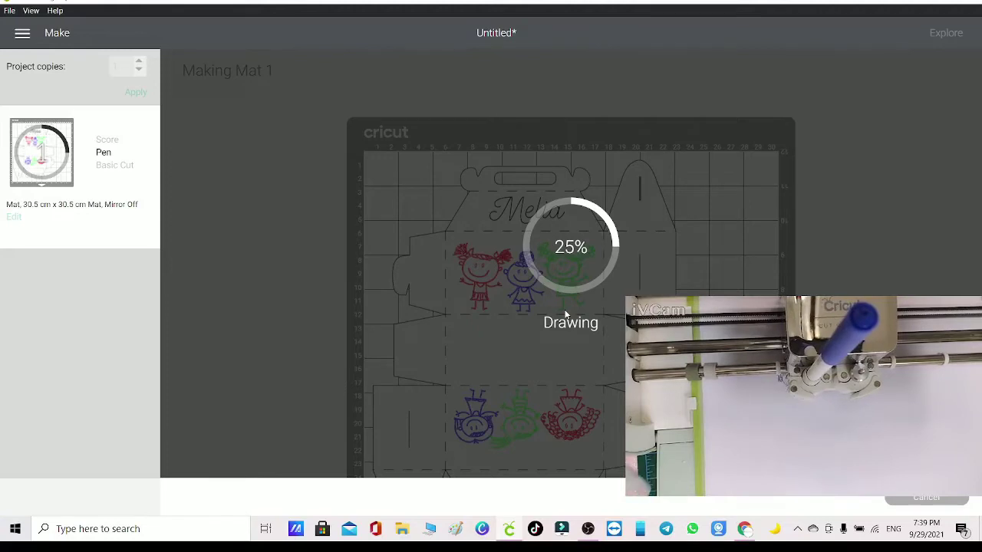
pyautogui.click(11, 10)
pyautogui.click(23, 34)
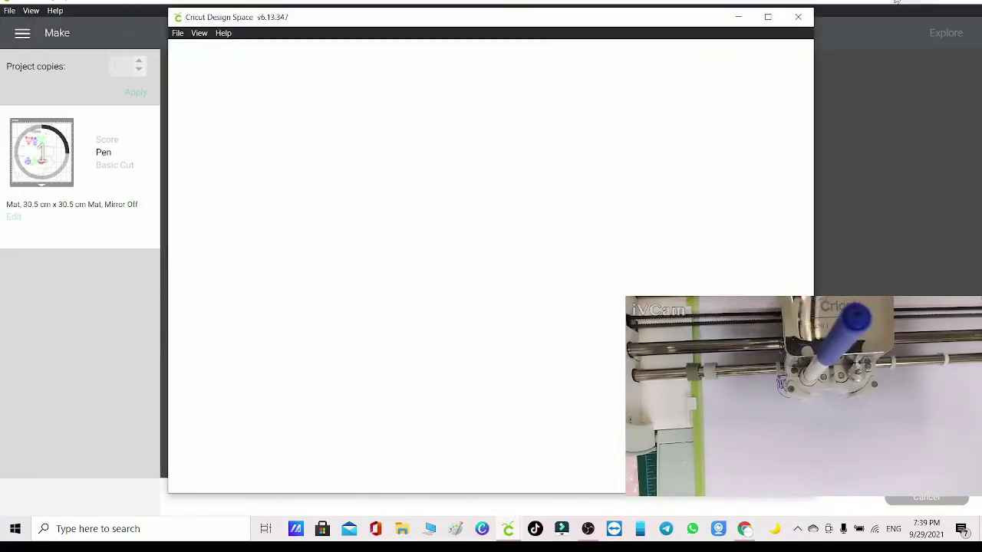
pyautogui.click(773, 25)
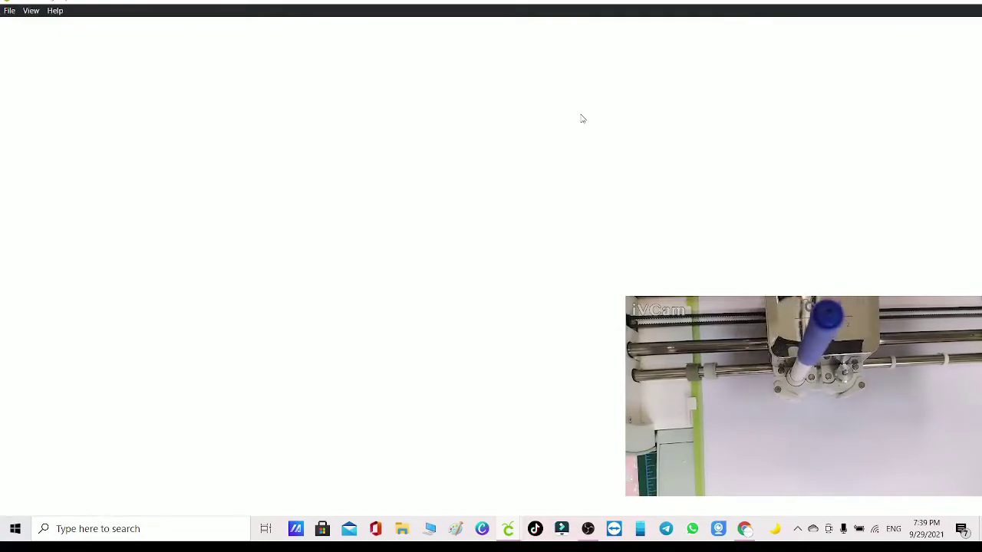
pyautogui.moveTo(506, 529)
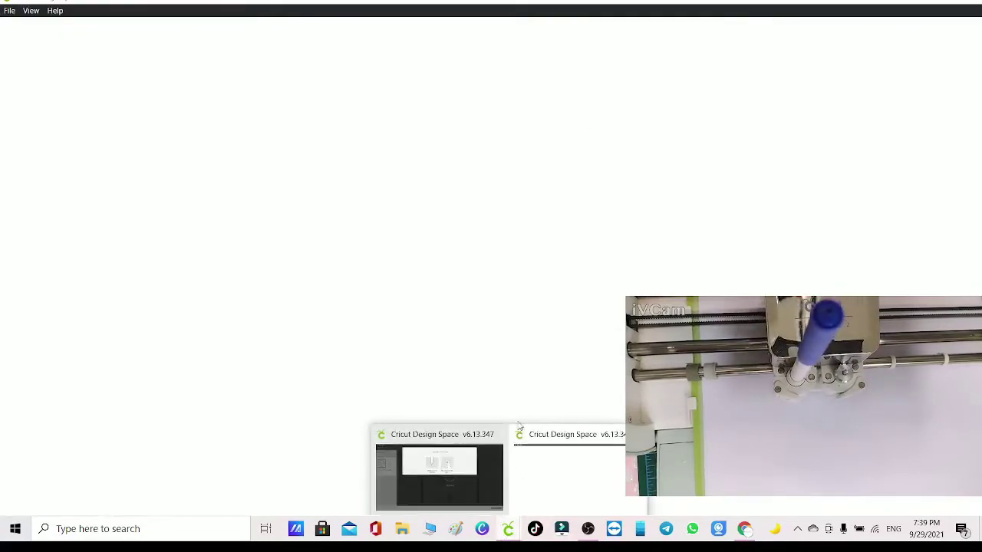
pyautogui.click(458, 443)
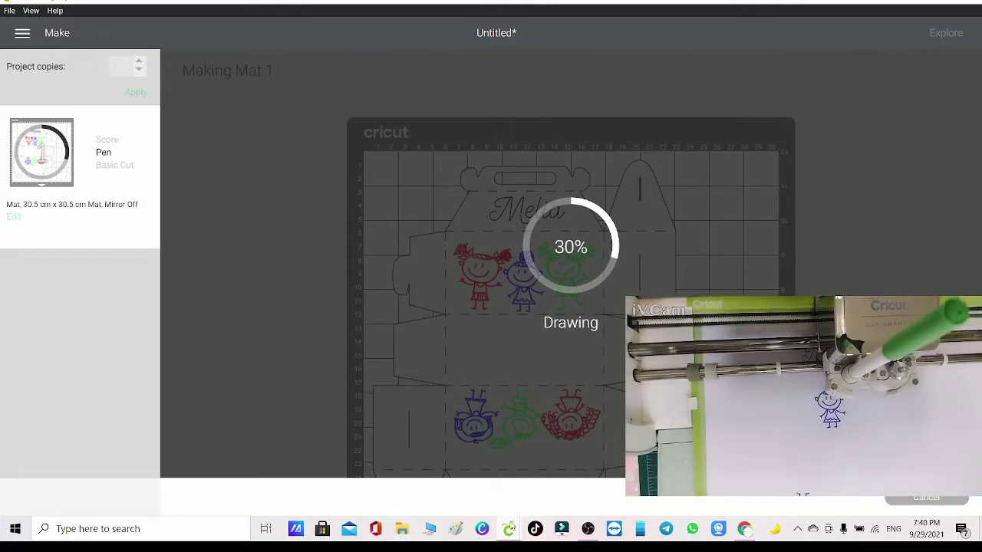
pyautogui.moveTo(510, 529)
pyautogui.click(547, 446)
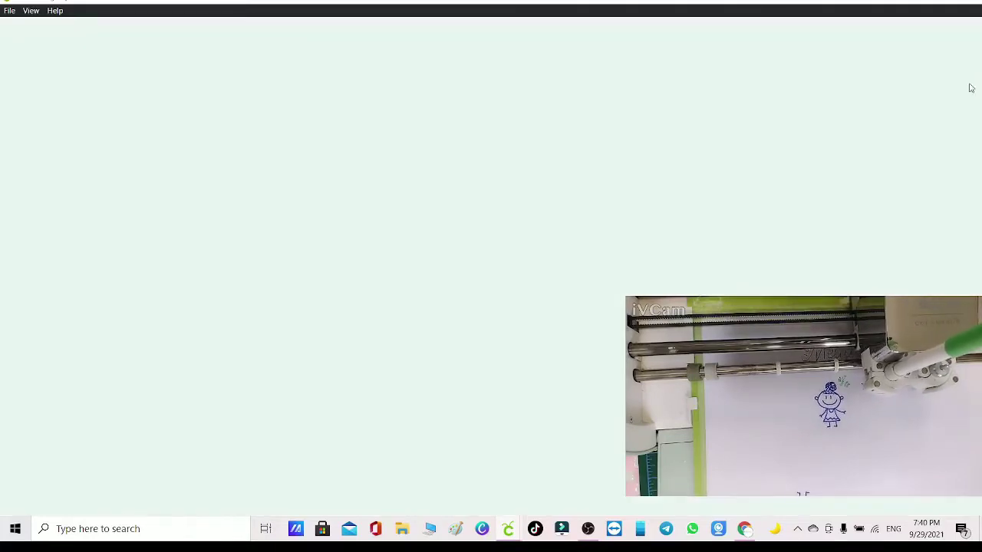
pyautogui.click(968, 3)
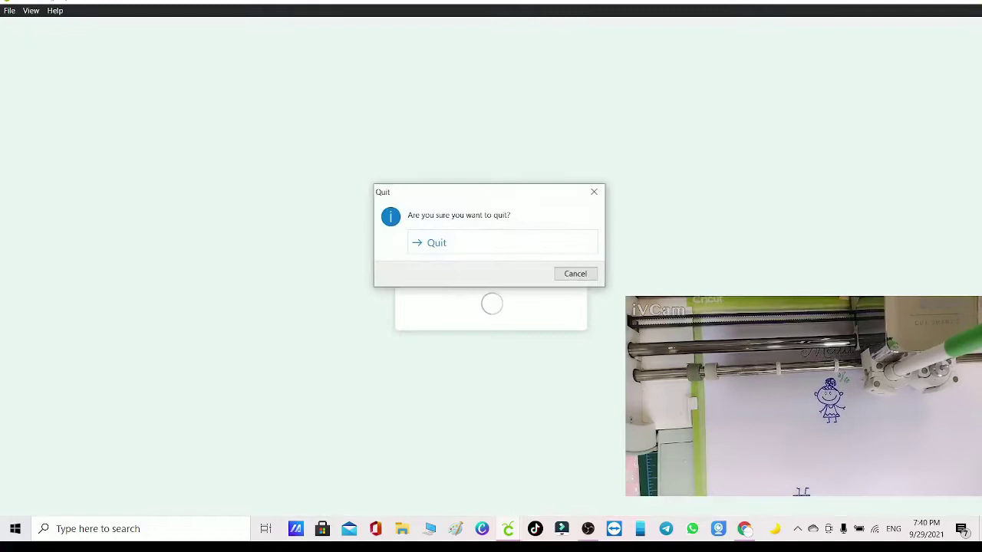
pyautogui.click(514, 238)
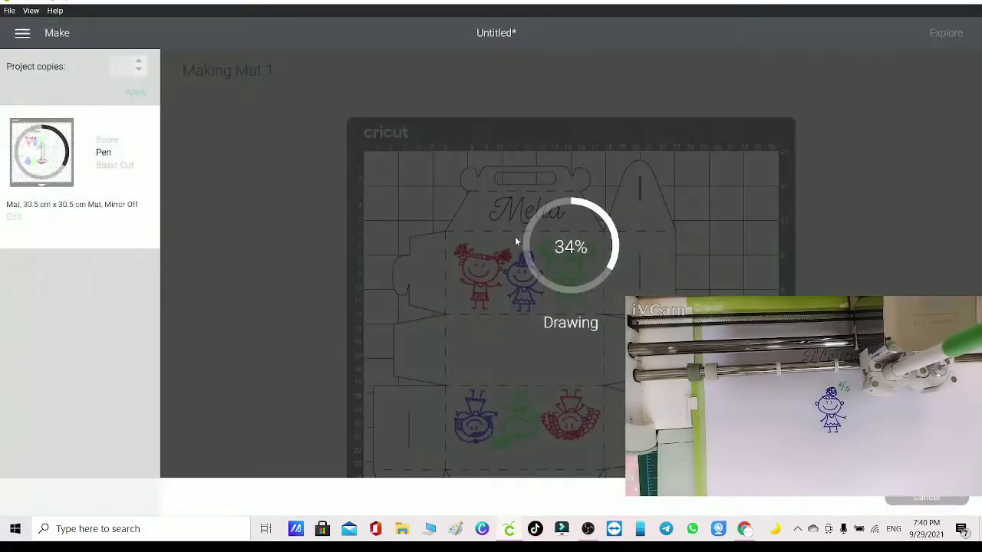
# - Open a second Cricut Design Space window, maximise it and start a new project in it
pyautogui.click(9, 11)
pyautogui.click(10, 11)
pyautogui.click(10, 11)
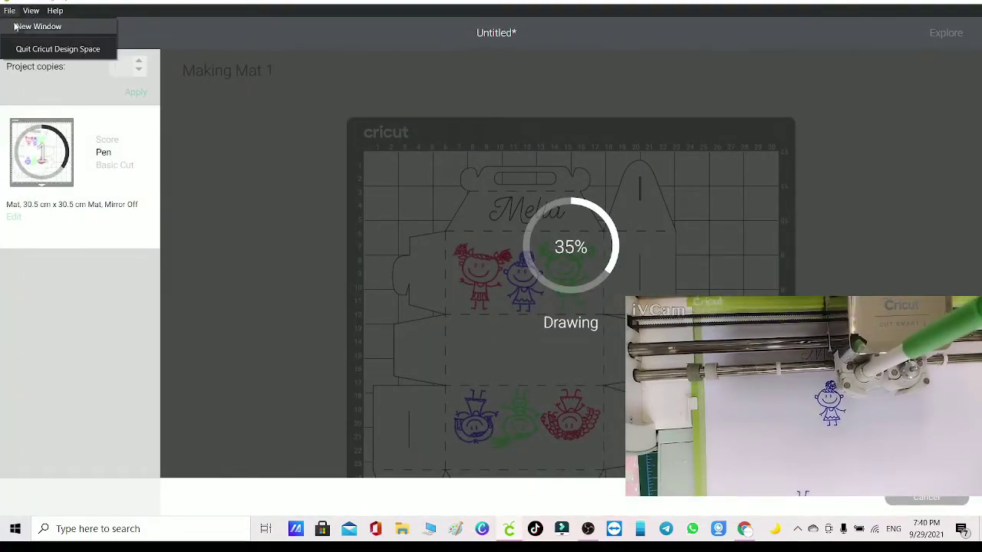
pyautogui.click(23, 25)
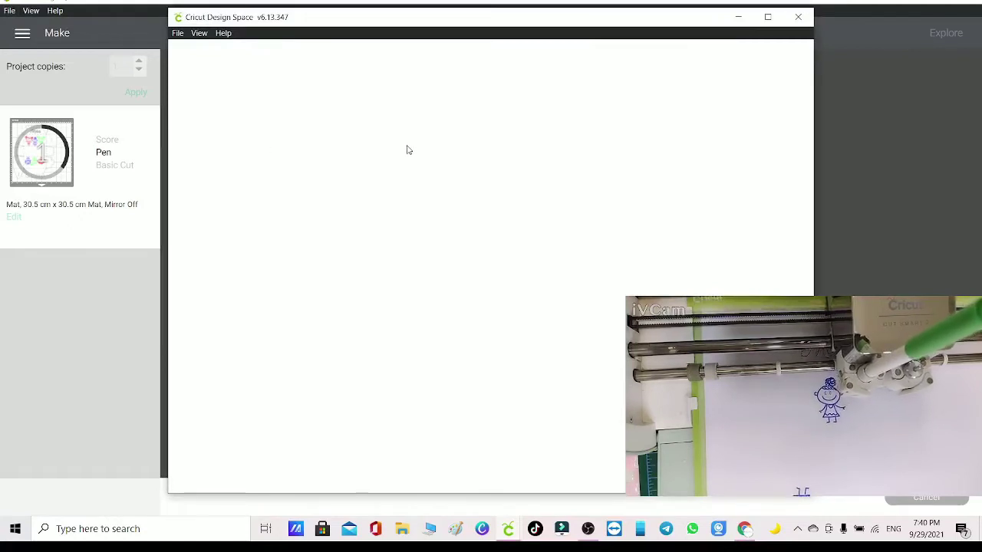
pyautogui.moveTo(398, 19)
pyautogui.mouseDown()
pyautogui.moveTo(226, 351)
pyautogui.moveTo(220, 432)
pyautogui.moveTo(263, 408)
pyautogui.mouseUp()
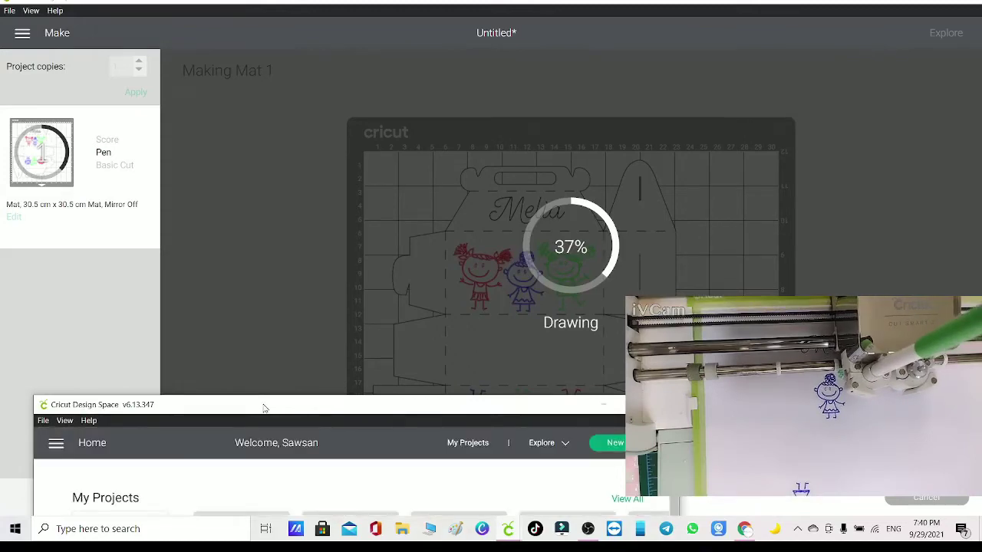
pyautogui.moveTo(263, 408); pyautogui.dragTo(359, 85)
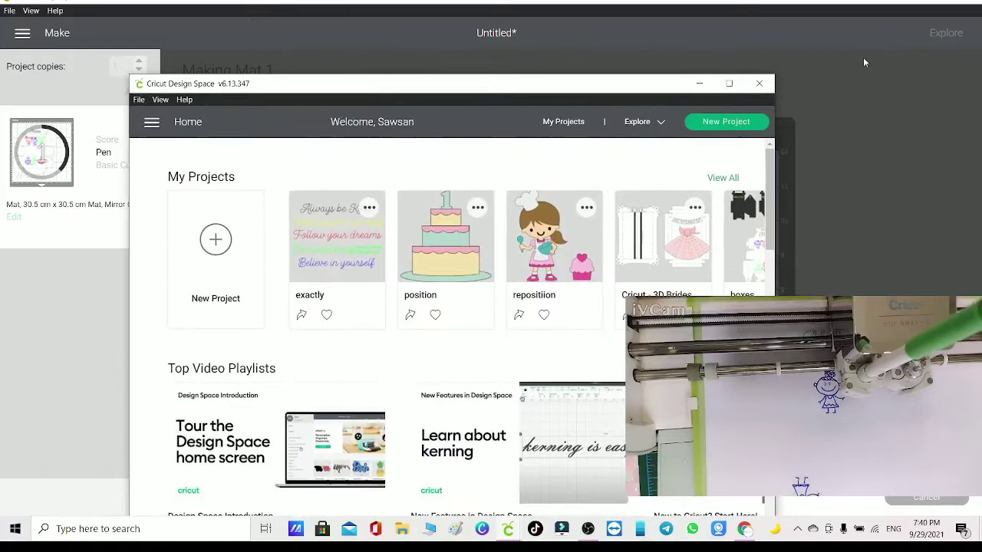
pyautogui.click(729, 83)
pyautogui.click(86, 165)
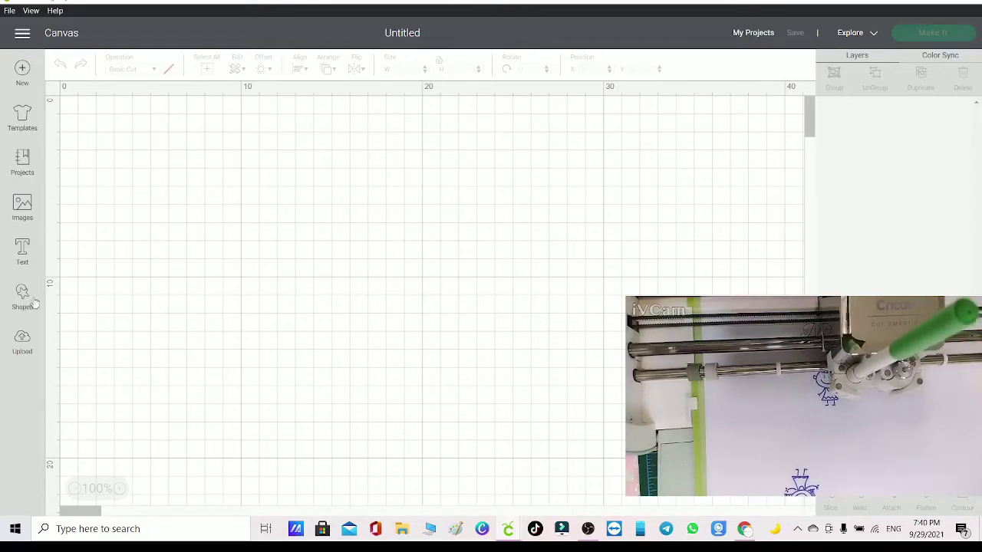
# - Search the image library for #m39795 and add the blue bird image to the canvas
pyautogui.click(23, 207)
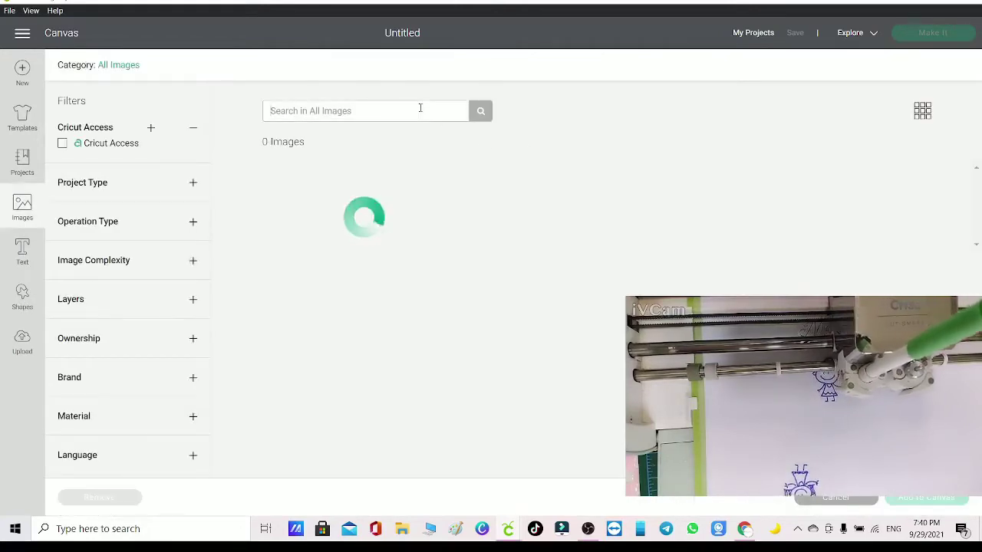
pyautogui.write('#m39795')
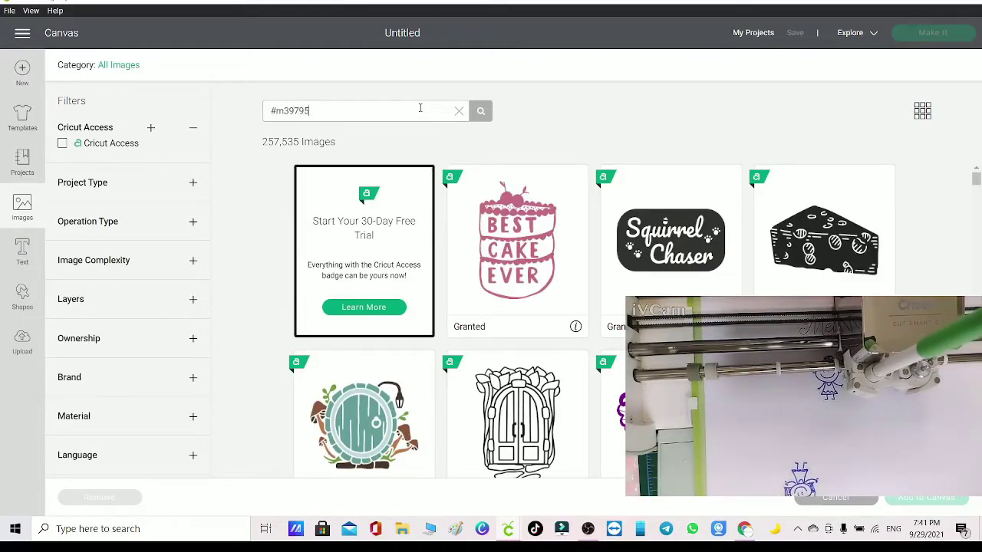
pyautogui.press('Return')
pyautogui.click(471, 220)
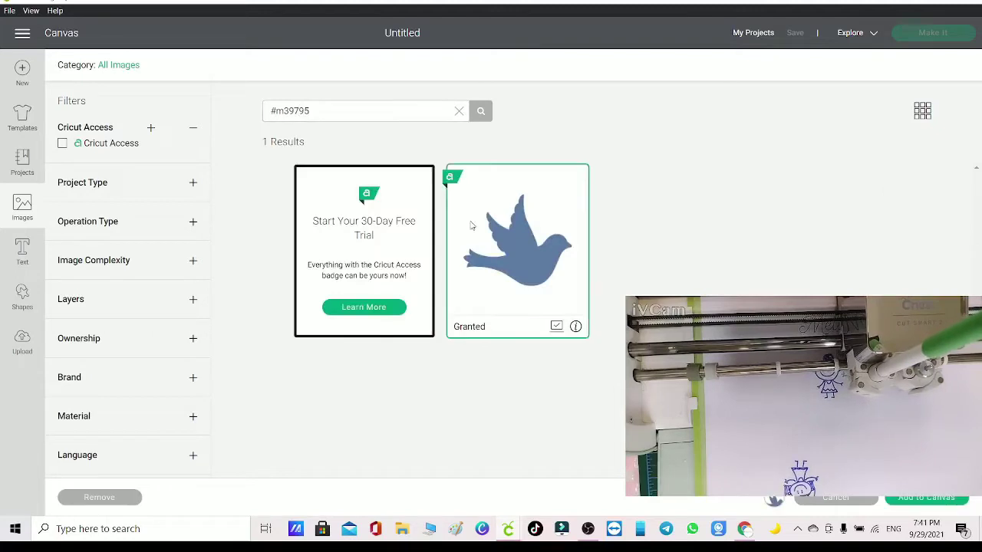
pyautogui.click(933, 501)
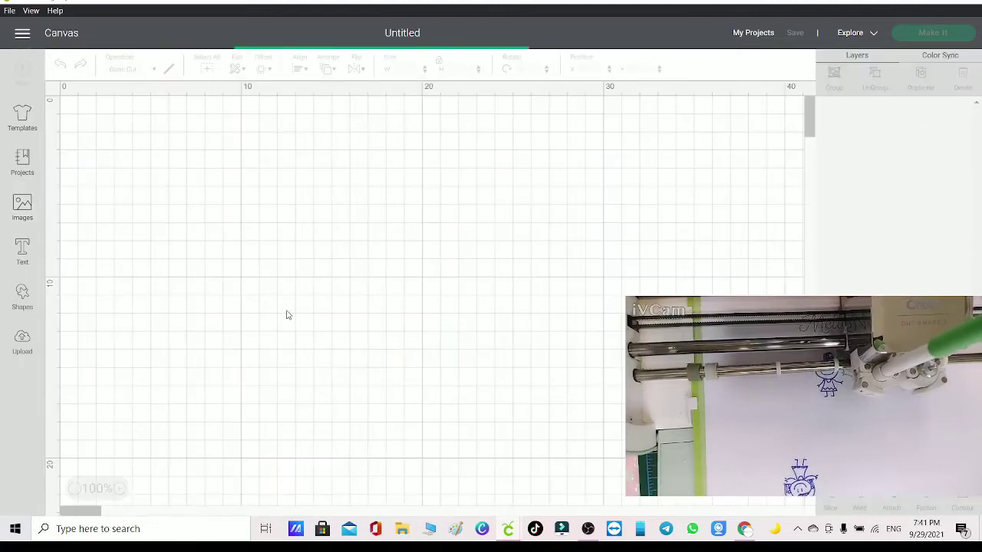
# - Add a circle shape to the canvas beside the bird
pyautogui.click(21, 297)
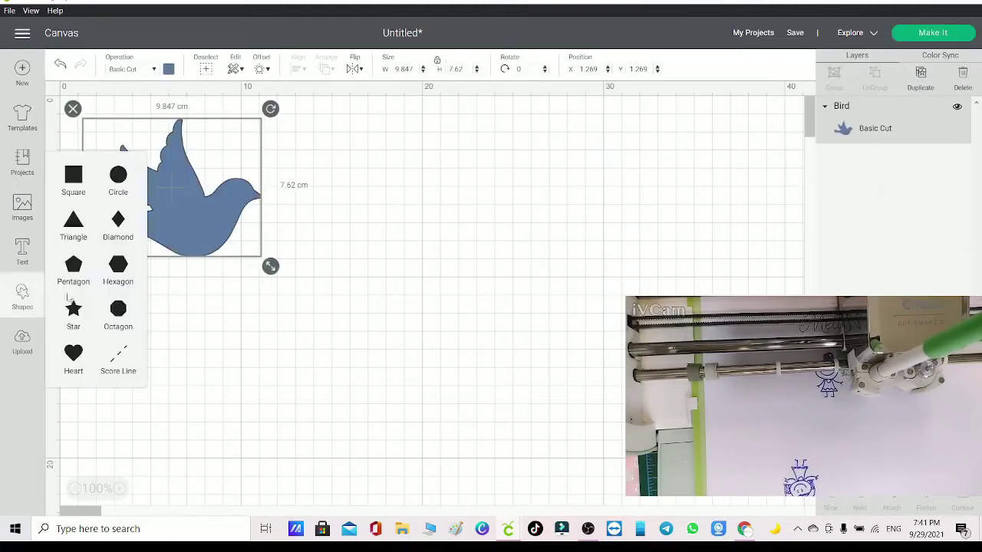
pyautogui.click(119, 176)
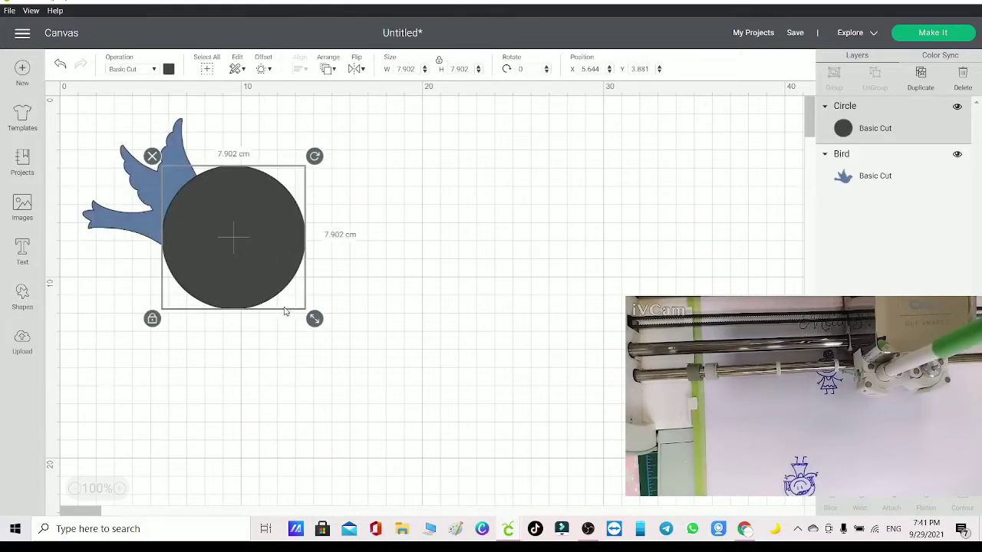
# - Shrink the circle to a small eye, place it on the bird's head and select it together with the bird
pyautogui.moveTo(289, 293); pyautogui.dragTo(239, 190)
pyautogui.click(304, 164)
pyautogui.moveTo(307, 161); pyautogui.dragTo(224, 249)
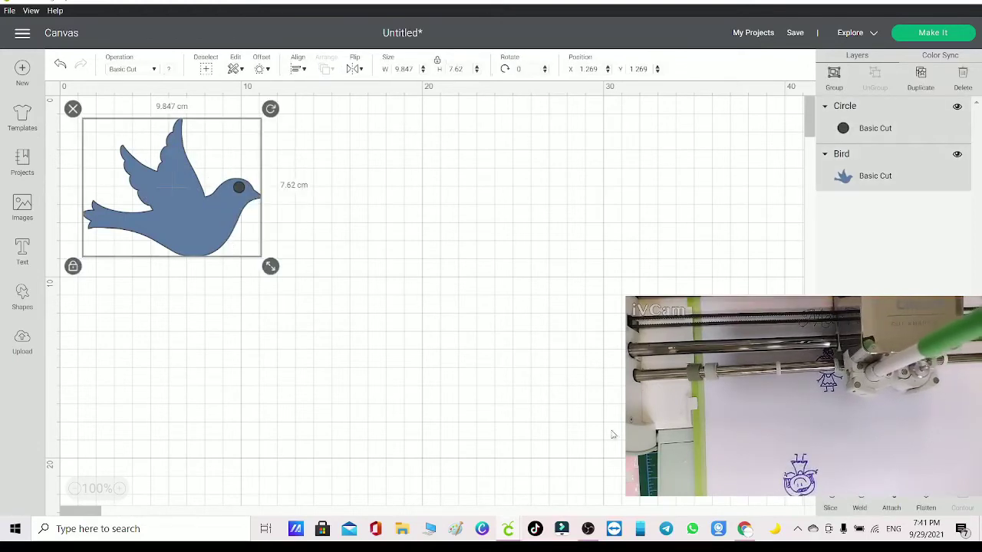
# - Slice the eye circle out of the bird, separate the pieces and delete the leftovers, keeping only the bird with the eye hole
pyautogui.click(830, 508)
pyautogui.moveTo(169, 200); pyautogui.dragTo(434, 204)
pyautogui.moveTo(206, 155); pyautogui.dragTo(286, 244)
pyautogui.press('Delete')
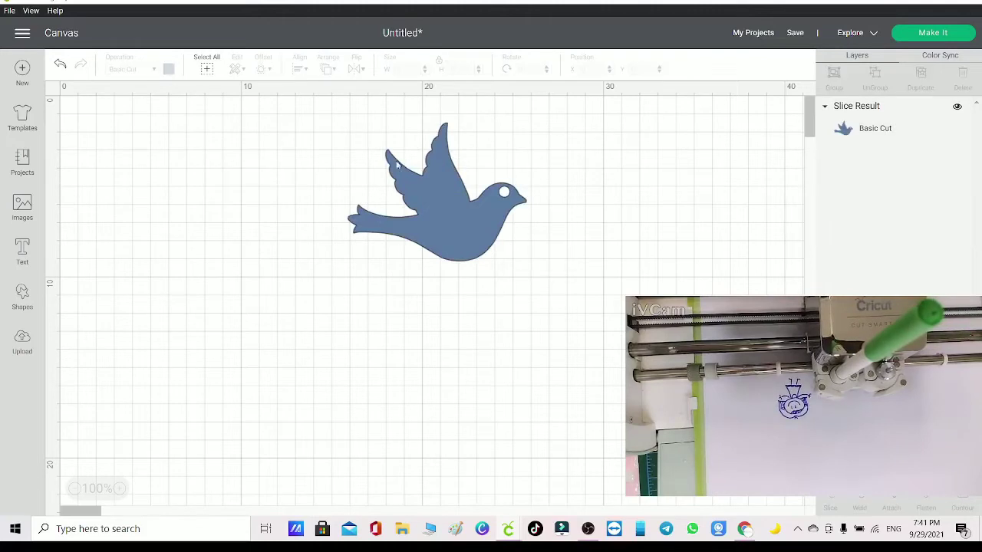
# - Set the sliced bird's height to 5 cm with proportions locked and reposition it near the 10 cm horizontal ruler mark
pyautogui.moveTo(443, 196); pyautogui.dragTo(359, 195)
pyautogui.click(405, 69)
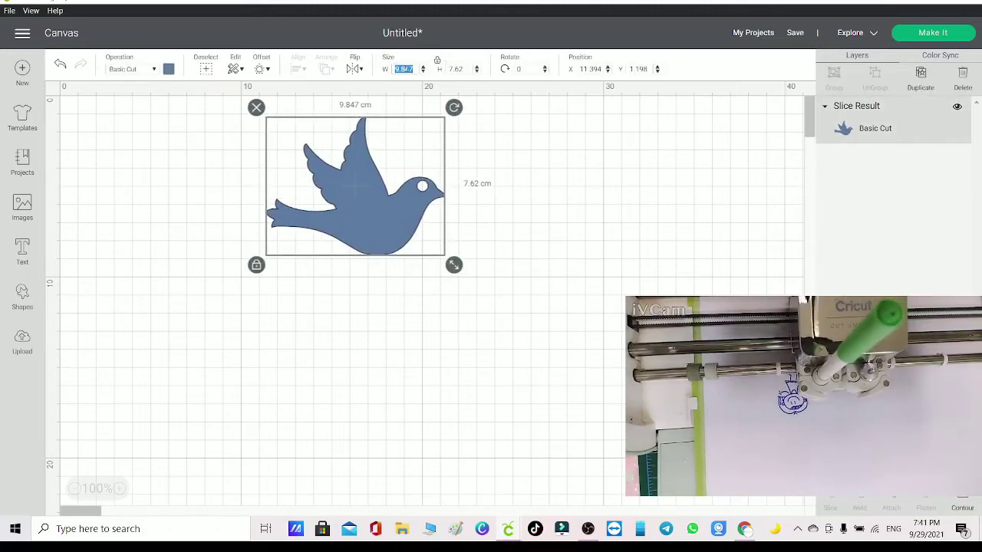
pyautogui.click(459, 69)
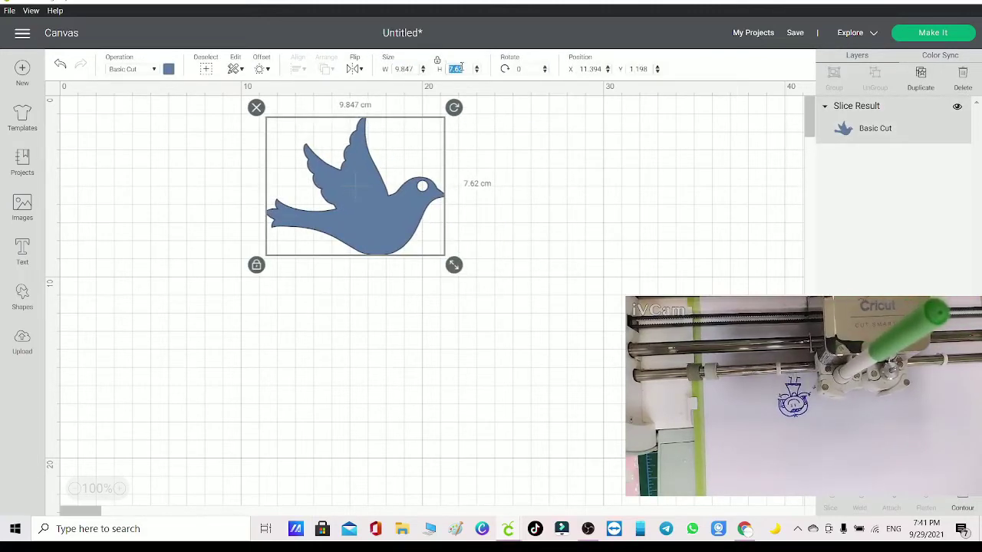
pyautogui.write('5')
pyautogui.press('Return')
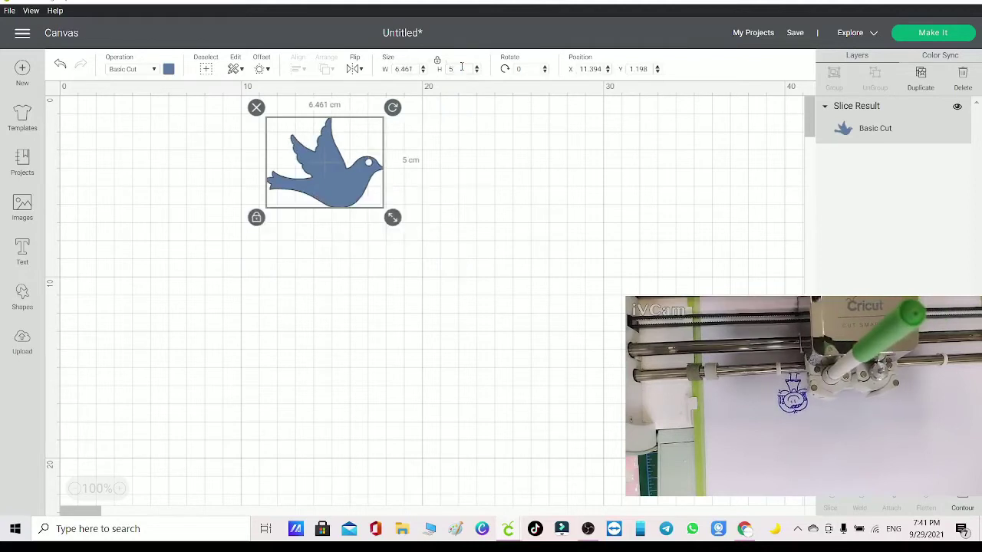
pyautogui.moveTo(333, 215); pyautogui.dragTo(308, 214)
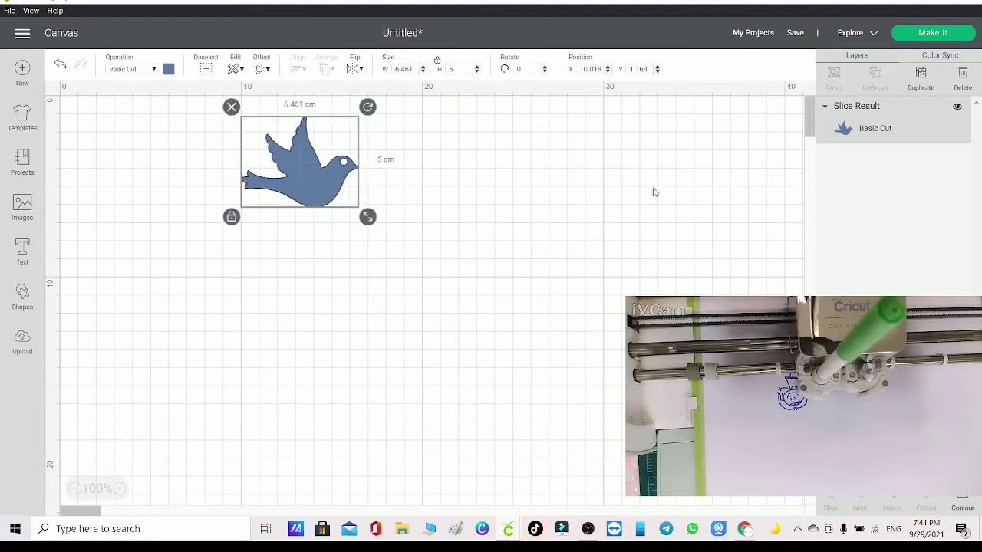
# - Send the bird to the mat preview and apply 24 project copies
pyautogui.click(923, 33)
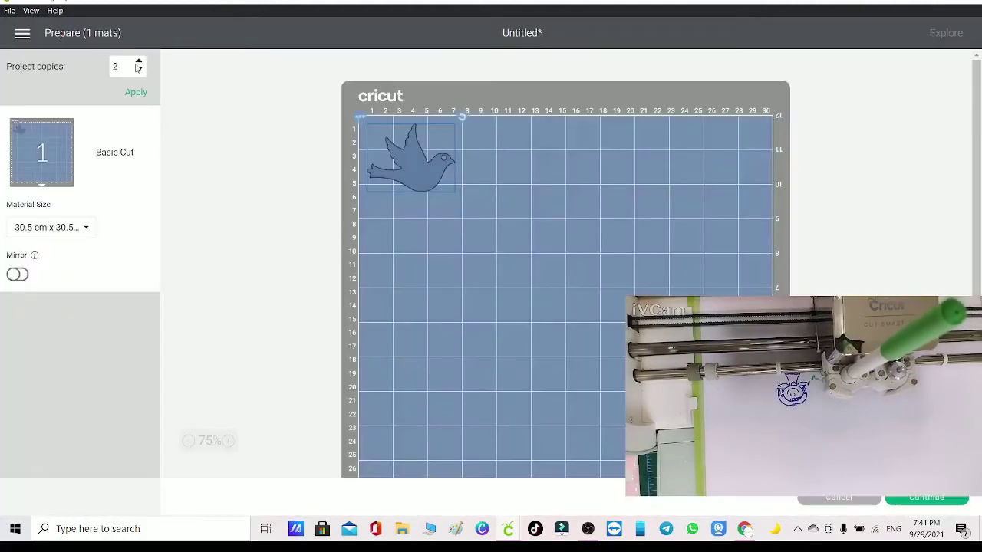
pyautogui.click(127, 67)
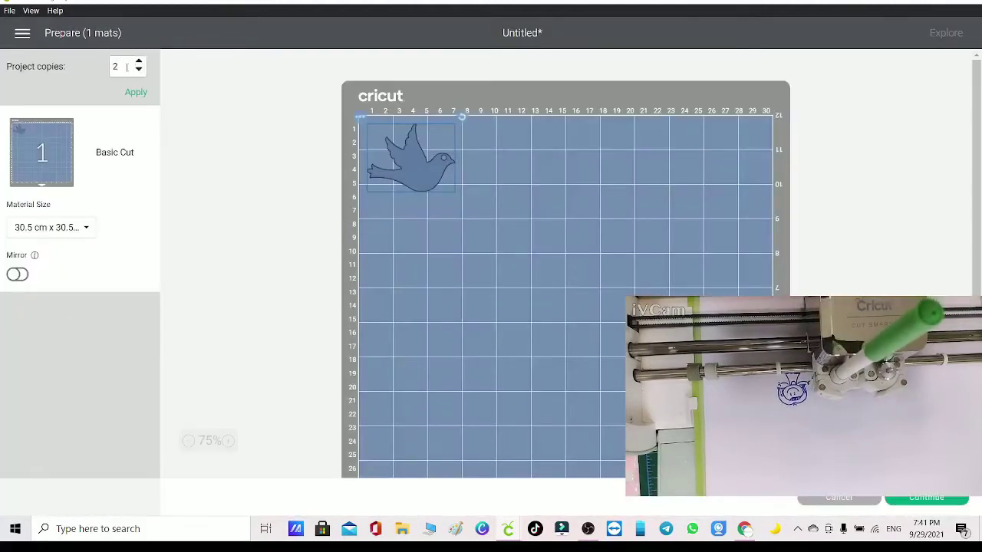
pyautogui.write('4')
pyautogui.click(137, 92)
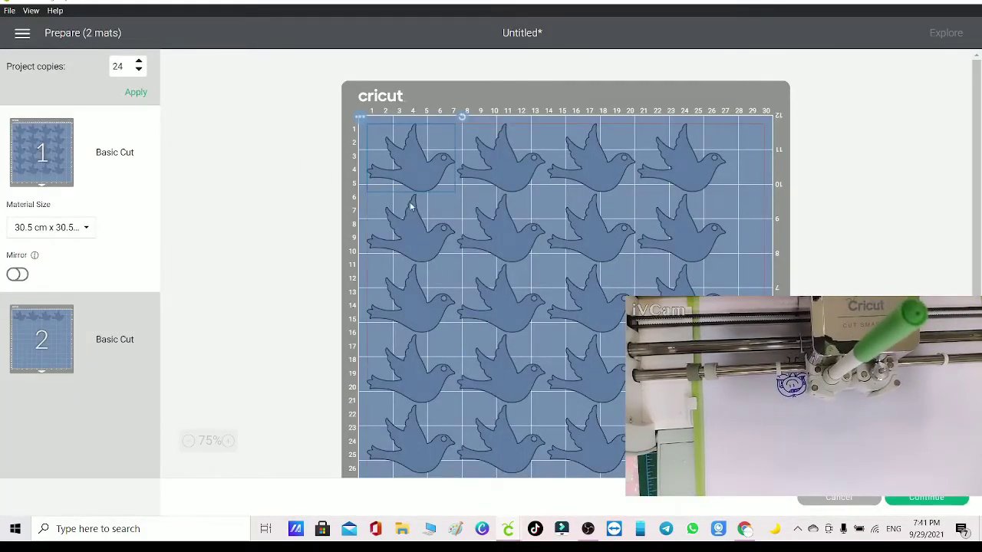
# - Check the layout of both mats, then tilt the first two top-row birds on mat 1 upward and nest them closer together
pyautogui.scroll(-3, 700, 165)
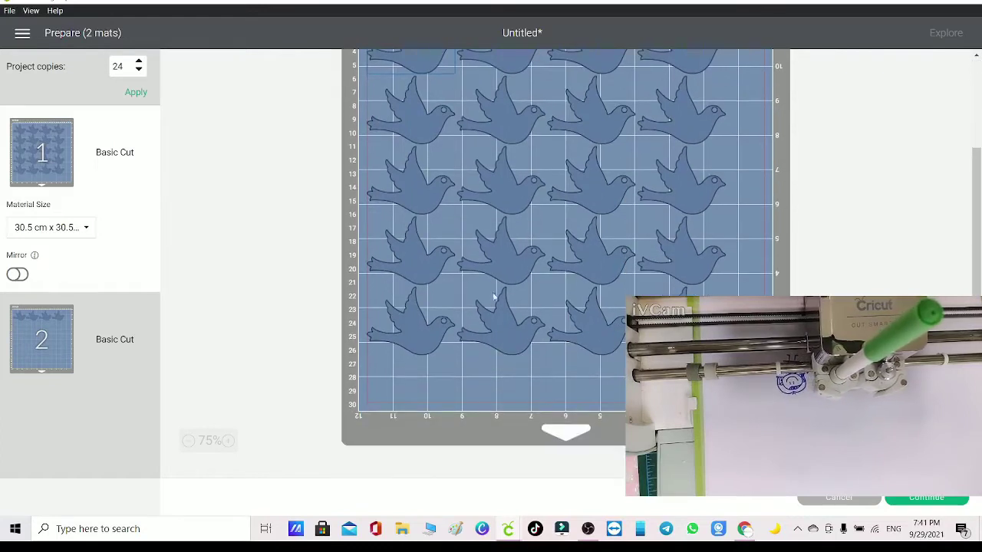
pyautogui.click(60, 332)
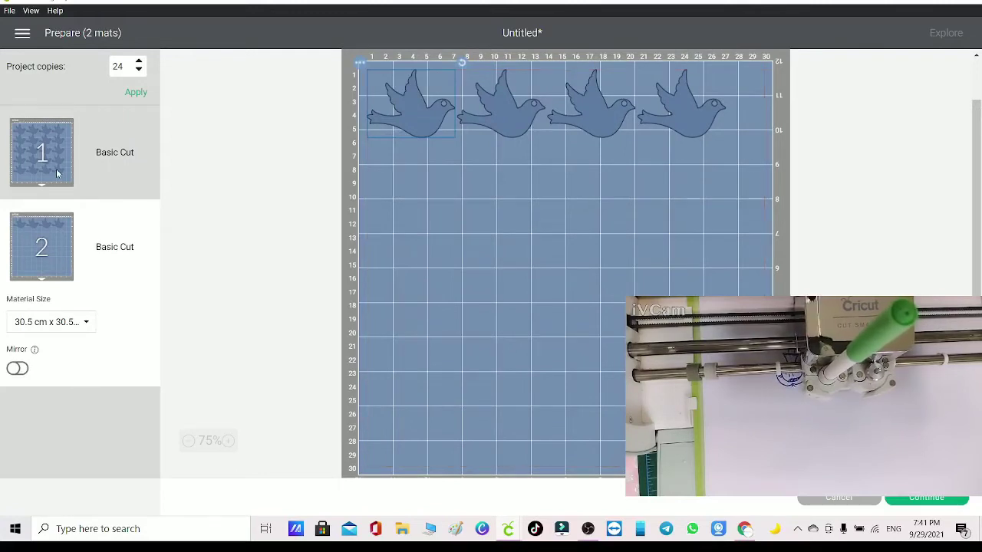
pyautogui.click(56, 173)
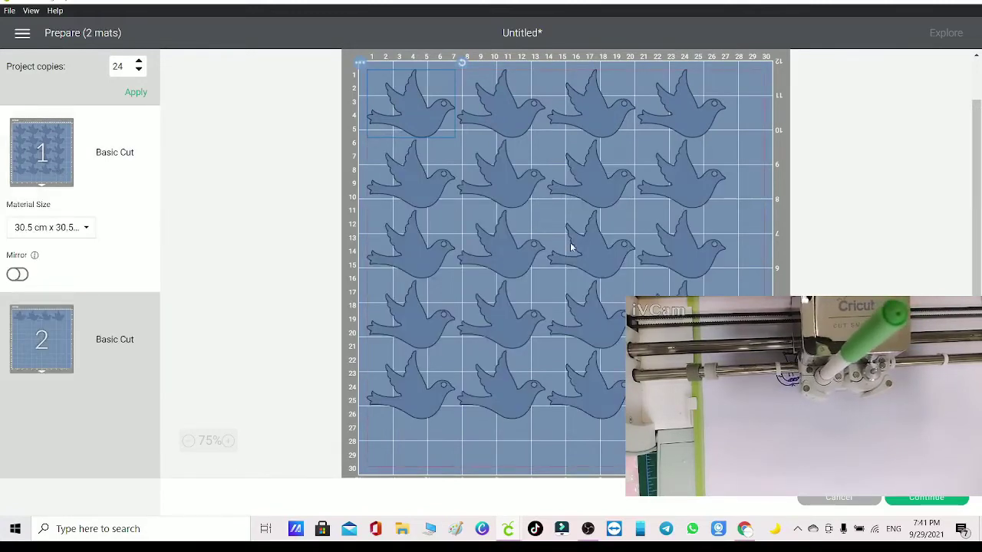
pyautogui.scroll(2, 548, 211)
pyautogui.moveTo(464, 118)
pyautogui.mouseDown()
pyautogui.moveTo(437, 100)
pyautogui.moveTo(447, 117)
pyautogui.mouseUp()
pyautogui.click(510, 156)
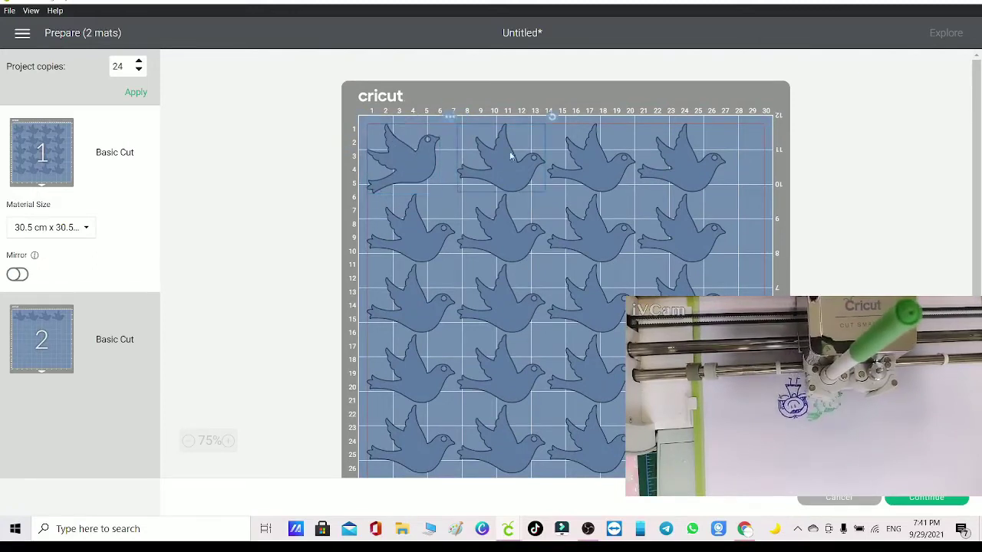
pyautogui.moveTo(553, 120); pyautogui.dragTo(470, 146)
pyautogui.click(580, 165)
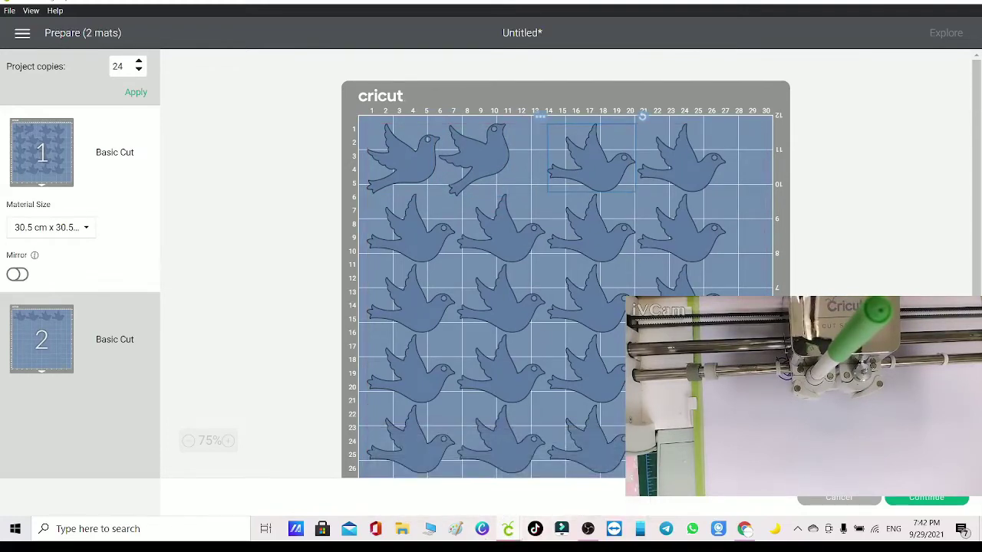
# - Switch to the other Design Space window to check the box's pen drawing progress, then return to the bird mats
pyautogui.moveTo(507, 524)
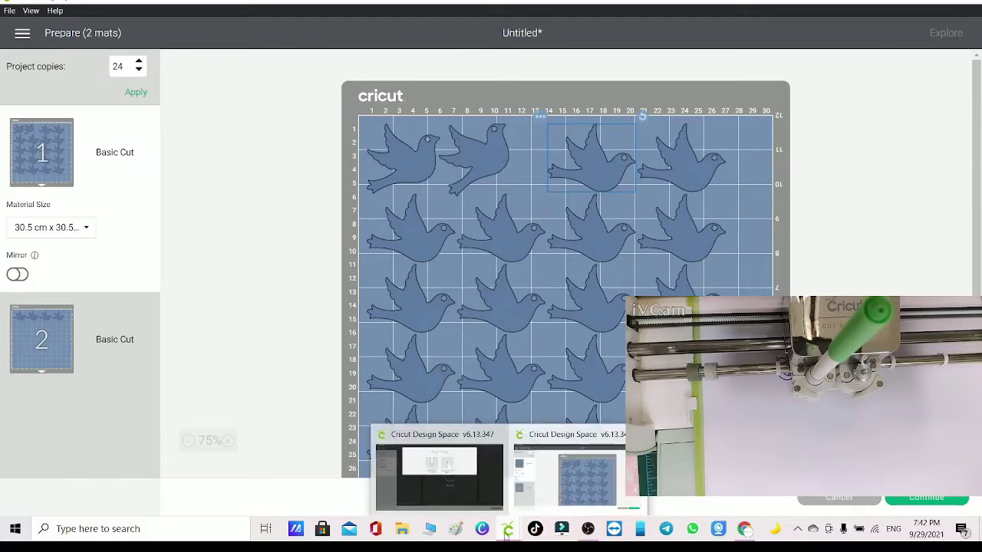
pyautogui.click(466, 438)
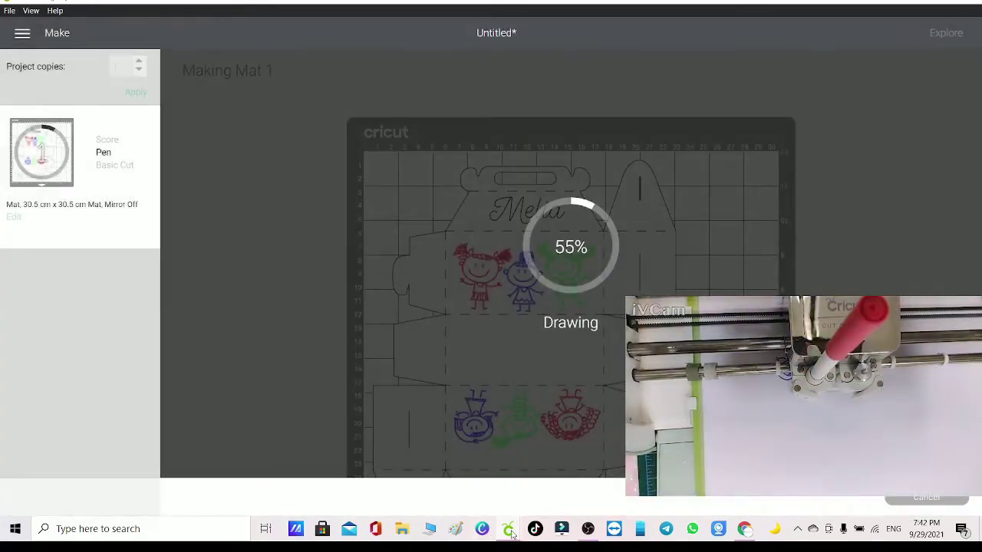
pyautogui.moveTo(508, 529)
pyautogui.click(561, 436)
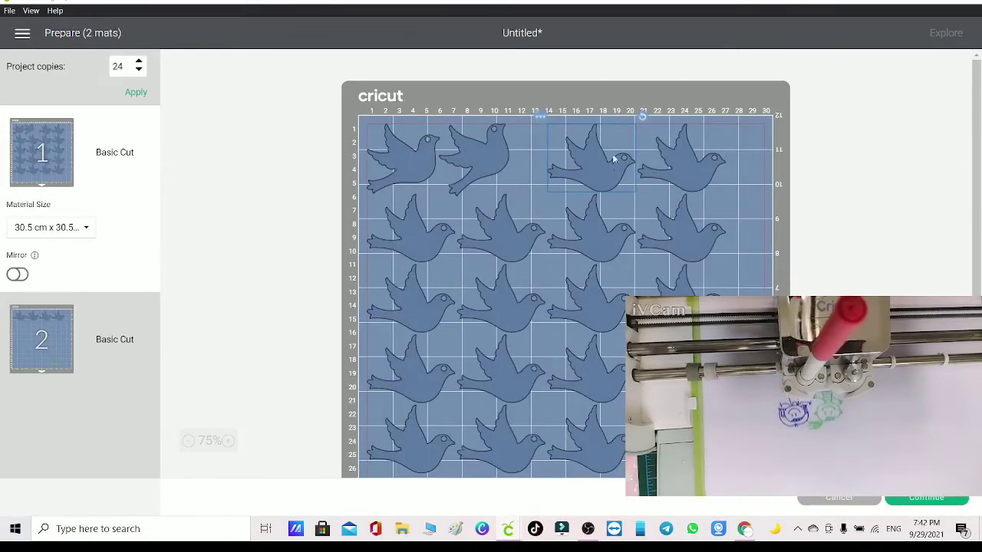
# - Tilt and nest the third and fourth top-row birds, and move the last second-row bird up to fill the top row with five
pyautogui.moveTo(589, 158); pyautogui.dragTo(541, 155)
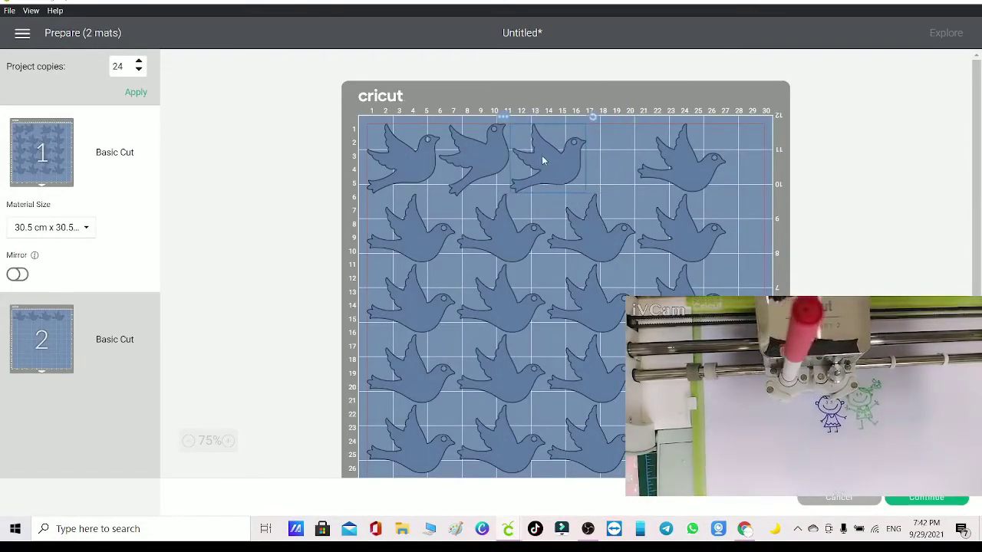
pyautogui.click(719, 152)
pyautogui.moveTo(733, 116); pyautogui.dragTo(695, 95)
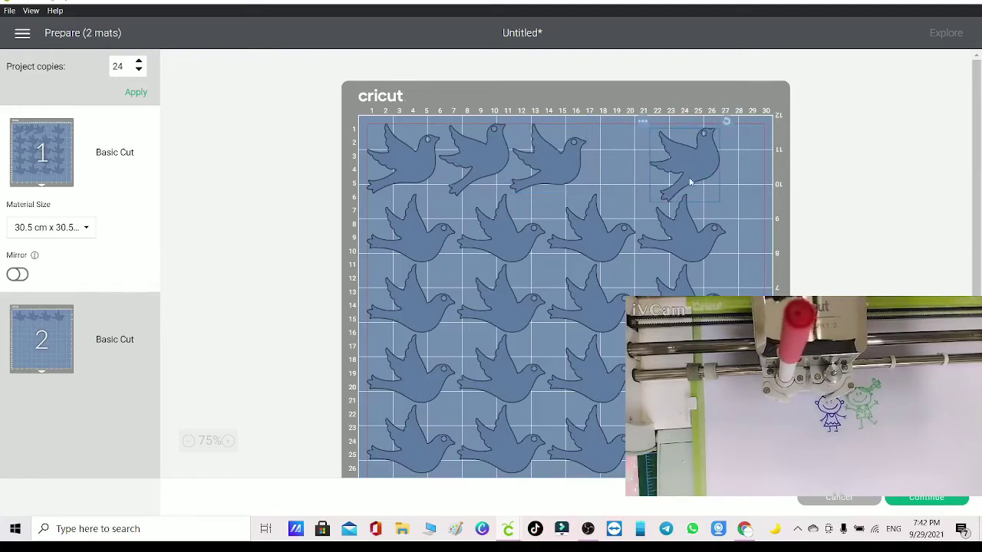
pyautogui.moveTo(687, 164); pyautogui.dragTo(629, 172)
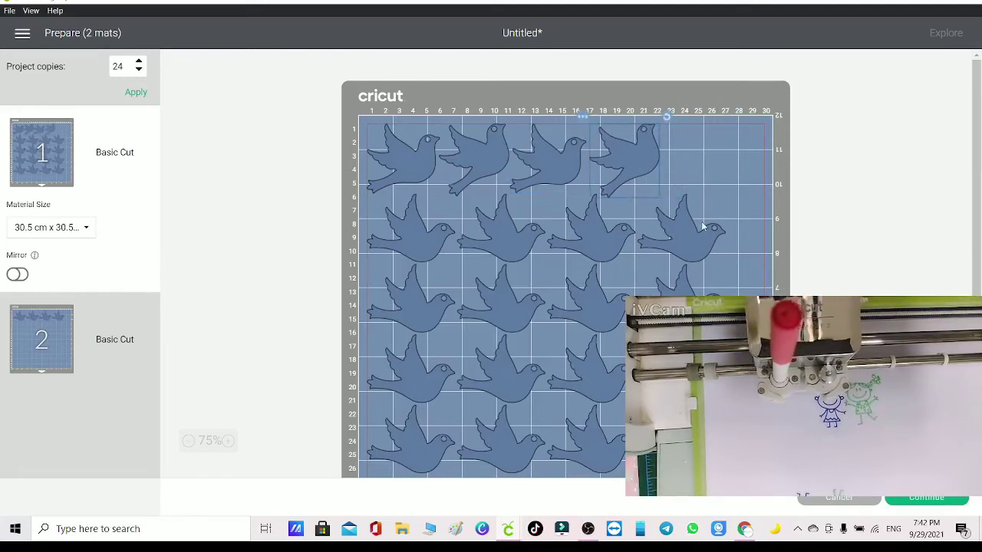
pyautogui.moveTo(703, 227); pyautogui.dragTo(725, 197)
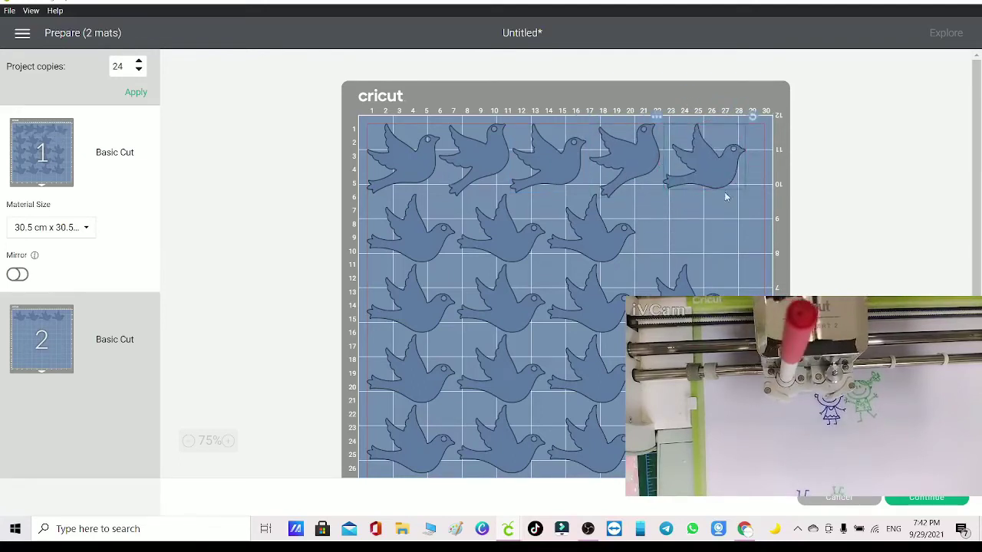
pyautogui.moveTo(716, 164); pyautogui.dragTo(709, 164)
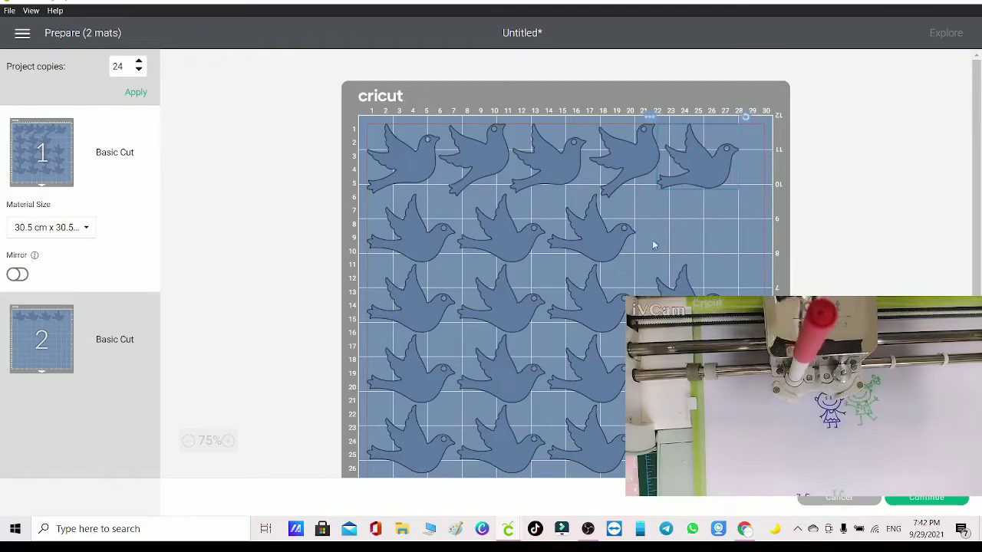
# - Turn the first two second-row birds upside down and nest them tightly beneath the top row
pyautogui.click(414, 206)
pyautogui.moveTo(460, 181); pyautogui.dragTo(401, 209)
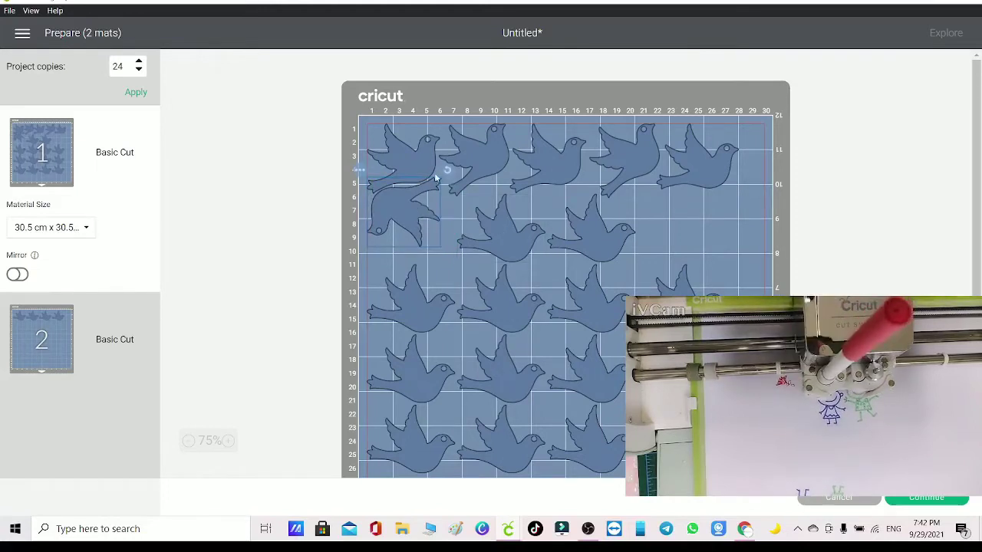
pyautogui.moveTo(447, 170); pyautogui.dragTo(419, 211)
pyautogui.click(482, 237)
pyautogui.moveTo(551, 188); pyautogui.dragTo(500, 229)
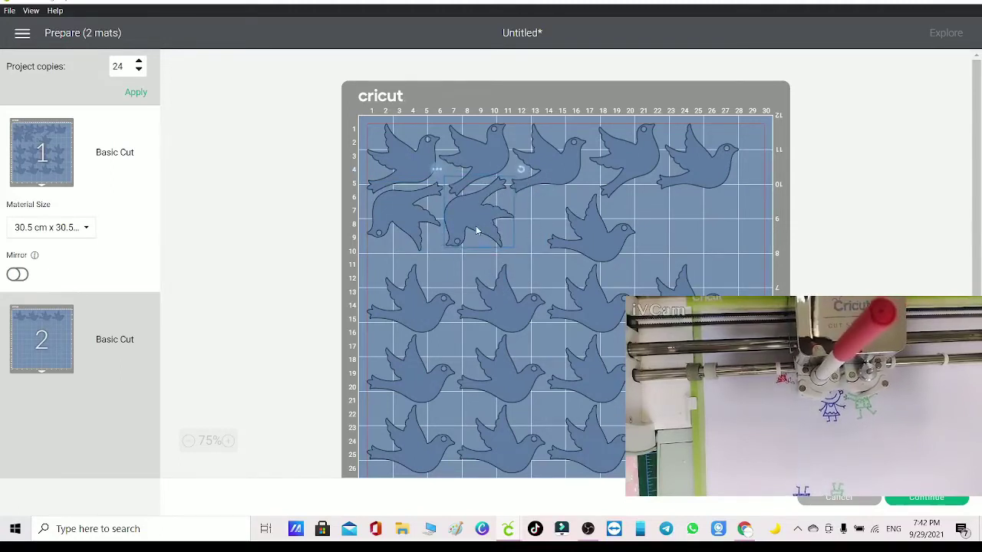
# - Turn the remaining second-row bird upside down and complete the row with two inverted birds from the third row
pyautogui.click(591, 225)
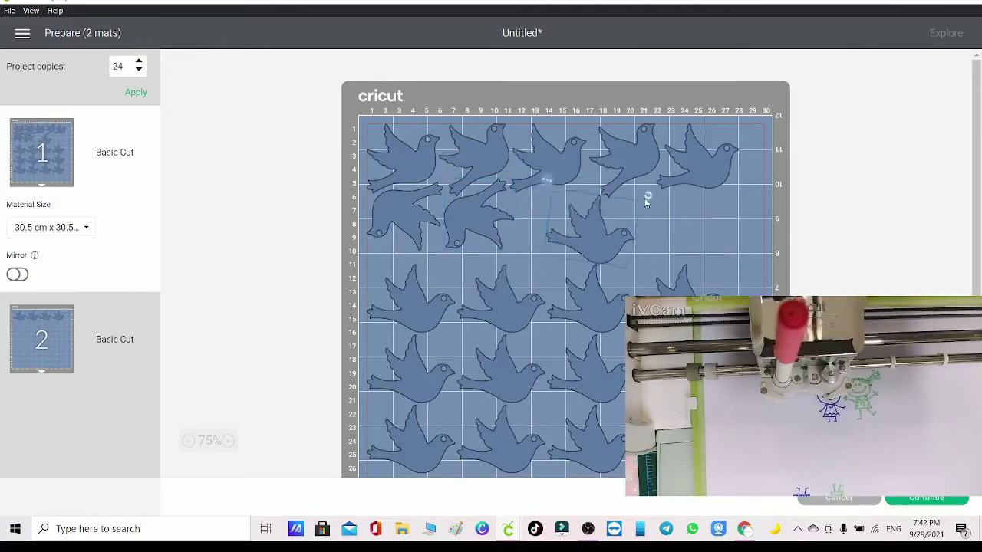
pyautogui.moveTo(647, 201); pyautogui.dragTo(557, 224)
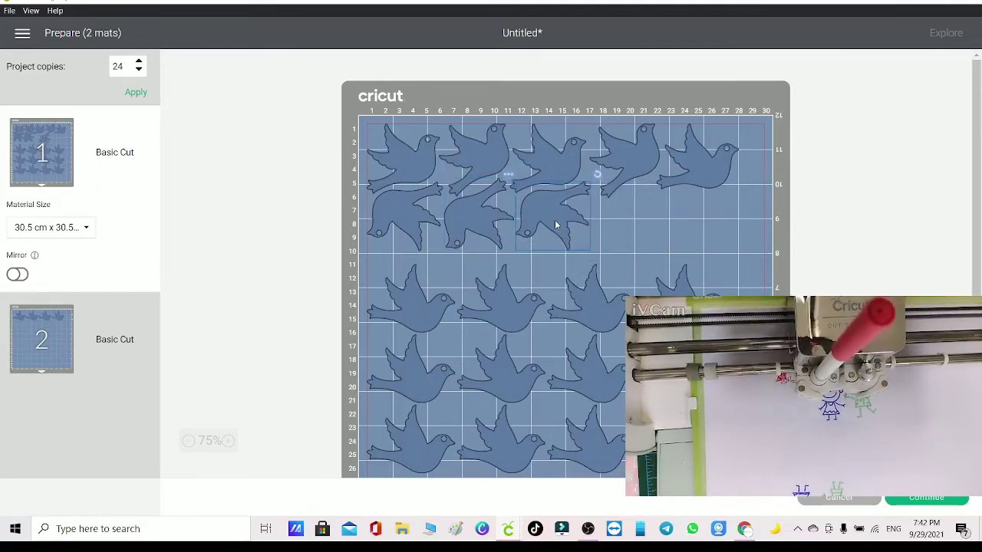
pyautogui.moveTo(583, 296); pyautogui.dragTo(632, 233)
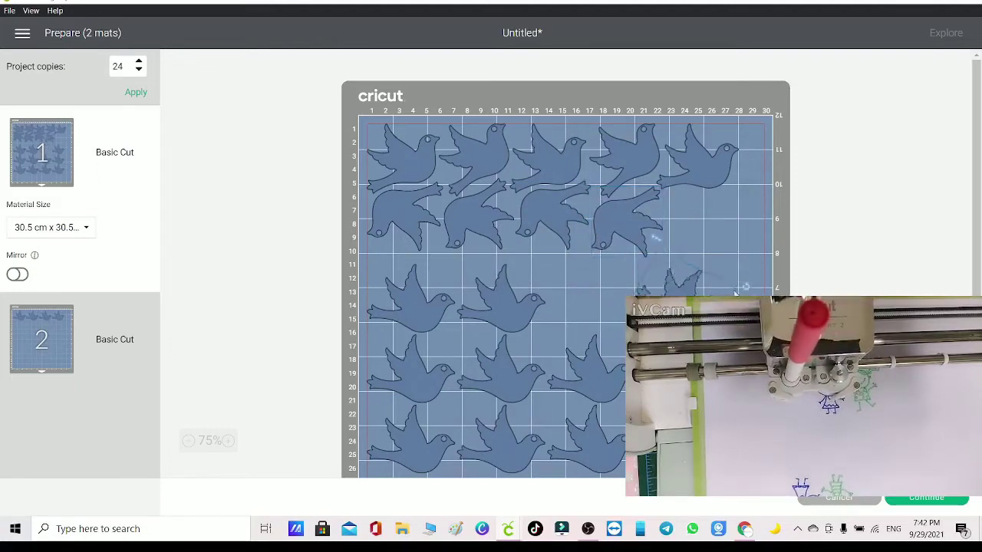
pyautogui.moveTo(735, 292); pyautogui.dragTo(758, 248)
# - Rotate the first two third-row birds clockwise, heads downward, and nest them directly below the second row
pyautogui.moveTo(422, 337); pyautogui.dragTo(413, 311)
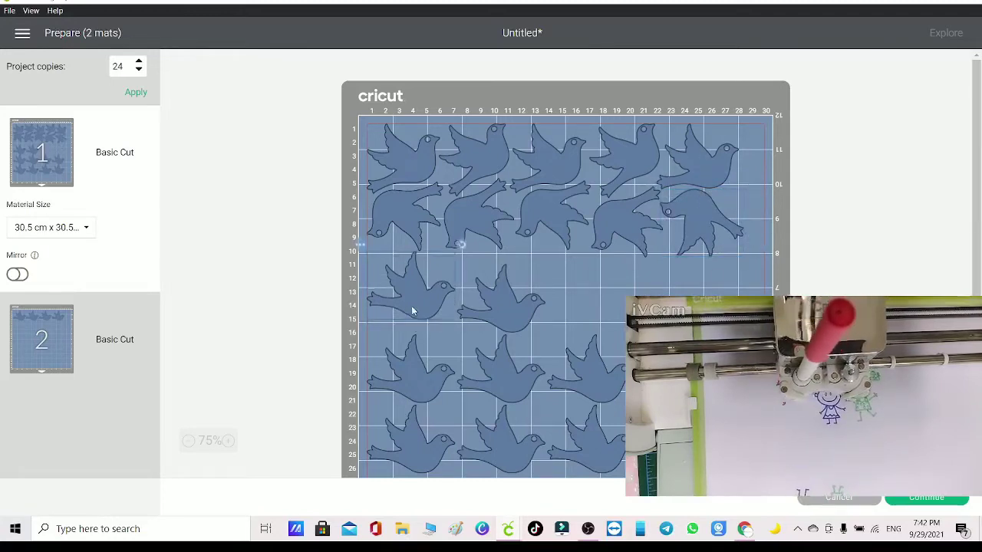
pyautogui.moveTo(461, 244); pyautogui.dragTo(411, 284)
pyautogui.click(529, 289)
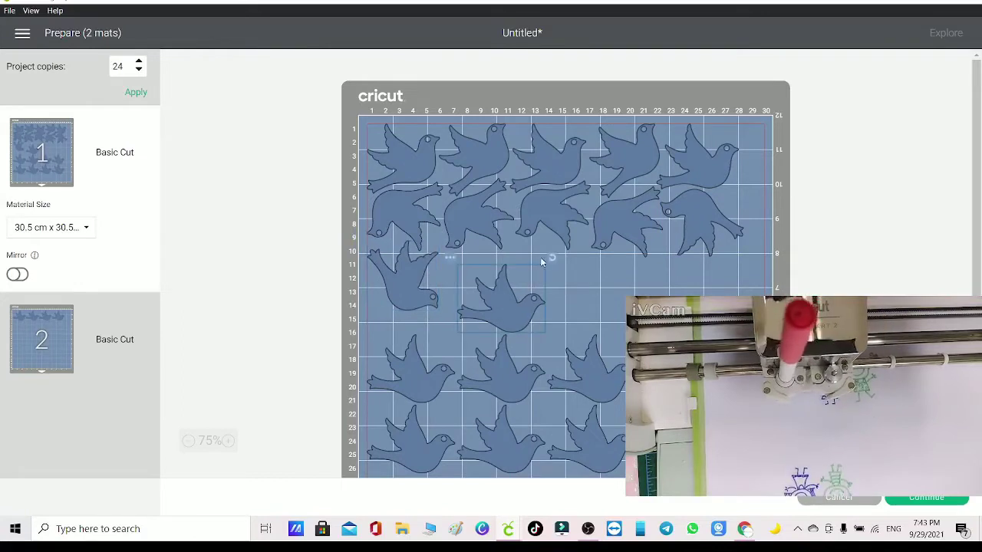
pyautogui.moveTo(542, 263); pyautogui.dragTo(474, 291)
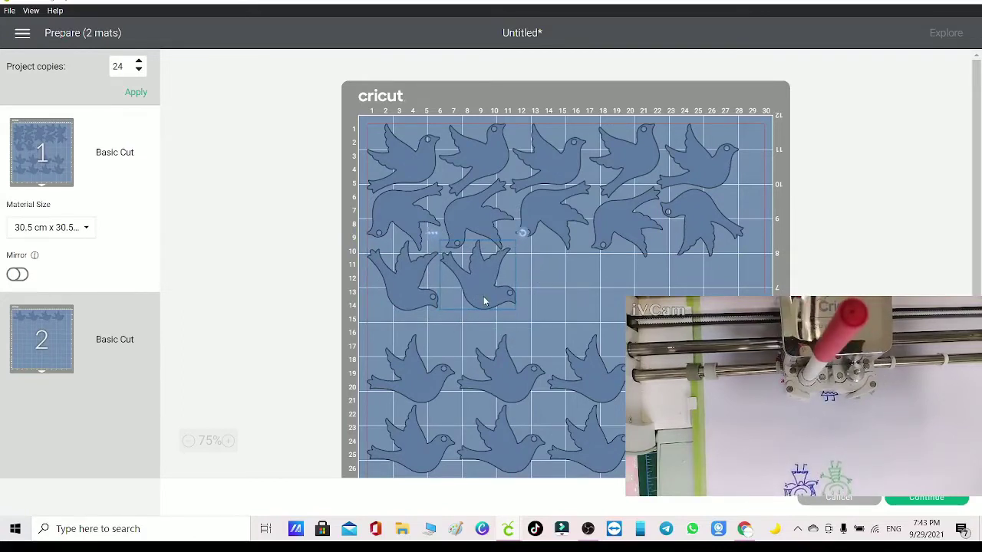
# - Move three birds up from the fourth row to complete the third row, rotating them to fit beside its first two
pyautogui.moveTo(508, 379); pyautogui.dragTo(545, 283)
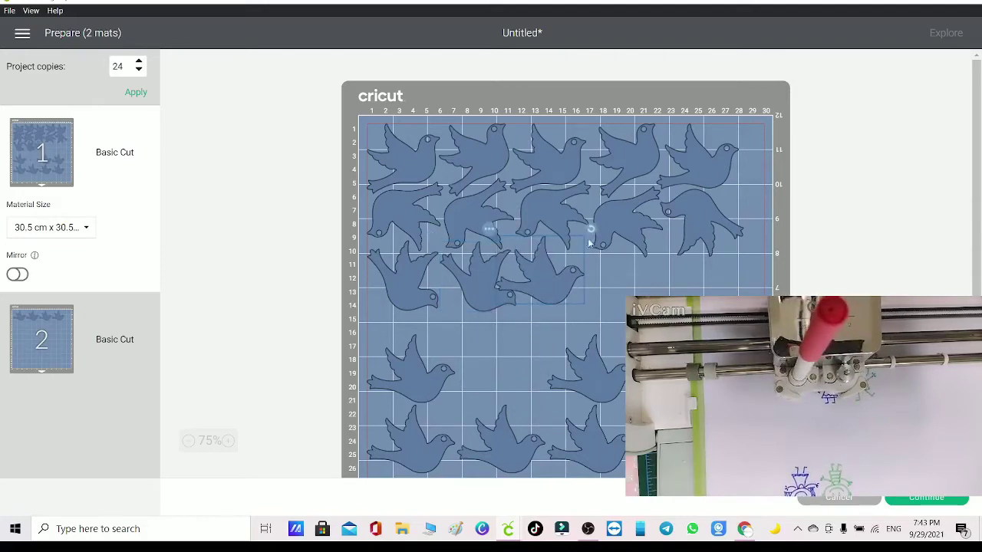
pyautogui.moveTo(589, 244); pyautogui.dragTo(564, 300)
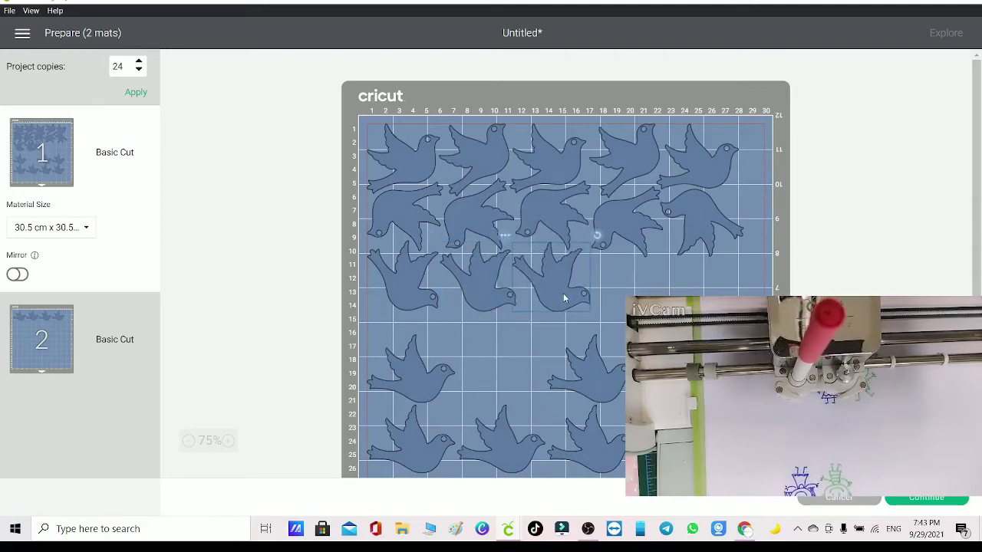
pyautogui.moveTo(604, 368); pyautogui.dragTo(623, 338)
pyautogui.moveTo(641, 286); pyautogui.dragTo(719, 285)
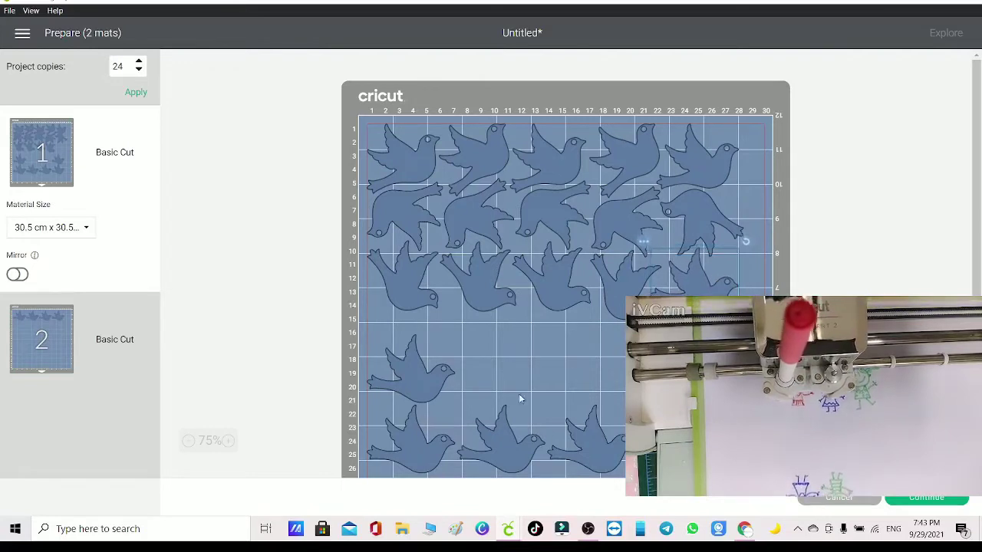
# - Move the lone bird up beneath the third row and rotate it to fit as the second bird of the fourth row
pyautogui.click(430, 377)
pyautogui.moveTo(463, 317); pyautogui.dragTo(409, 357)
pyautogui.click(430, 351)
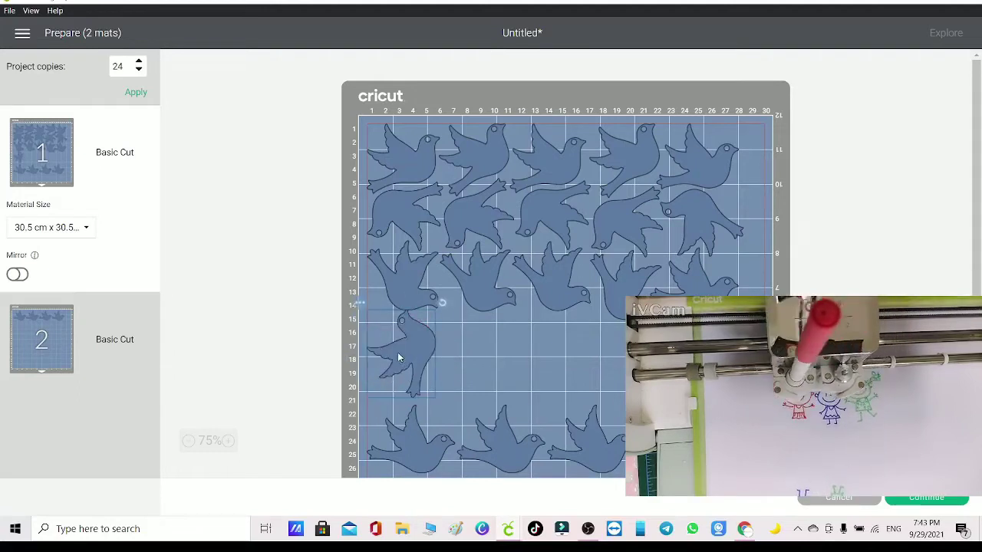
pyautogui.moveTo(440, 302); pyautogui.dragTo(481, 336)
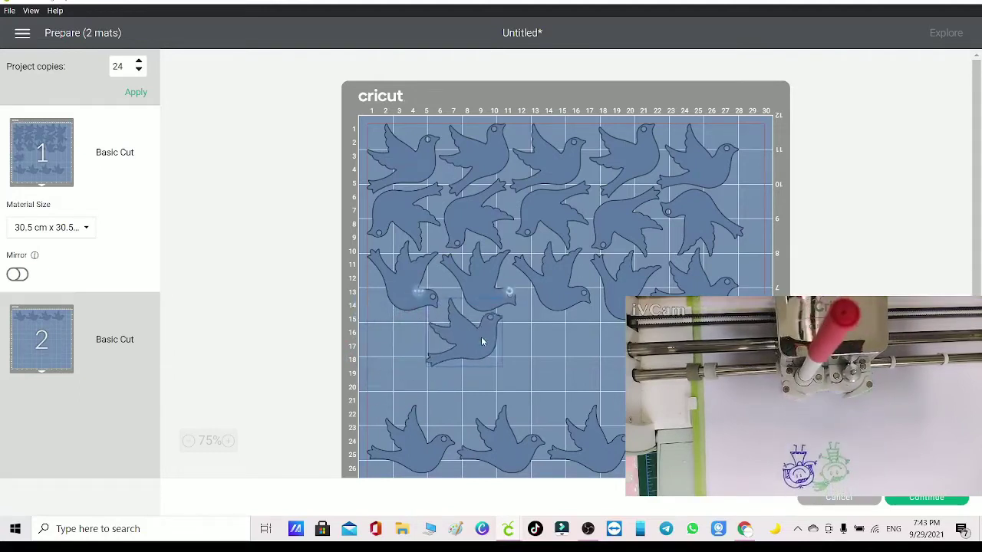
pyautogui.moveTo(510, 290)
pyautogui.mouseDown()
pyautogui.moveTo(512, 310)
pyautogui.moveTo(493, 325)
pyautogui.moveTo(504, 282)
pyautogui.mouseUp()
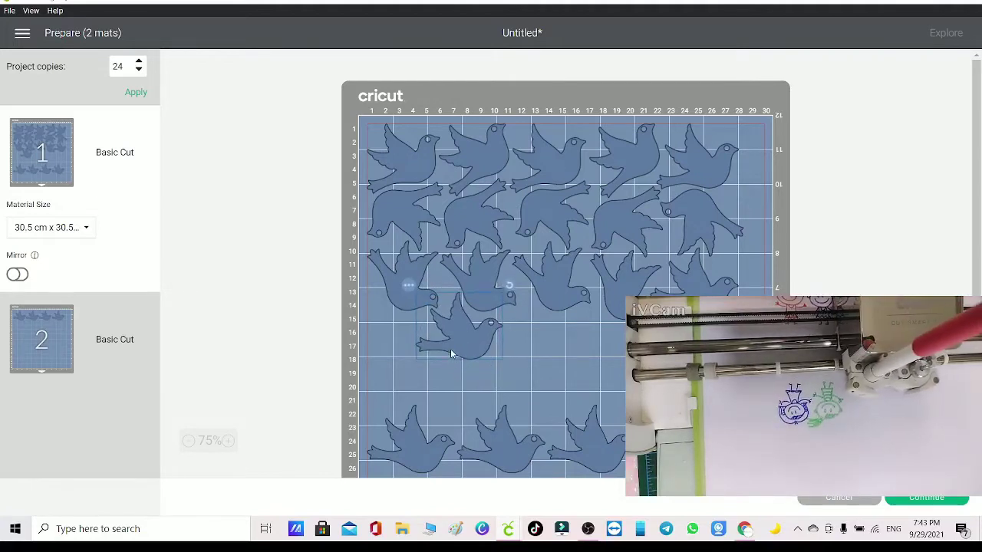
# - Move the remaining birds up from the bottom row to fill the fourth row, rotating them to interlock around the placed bird
pyautogui.moveTo(497, 431); pyautogui.dragTo(539, 359)
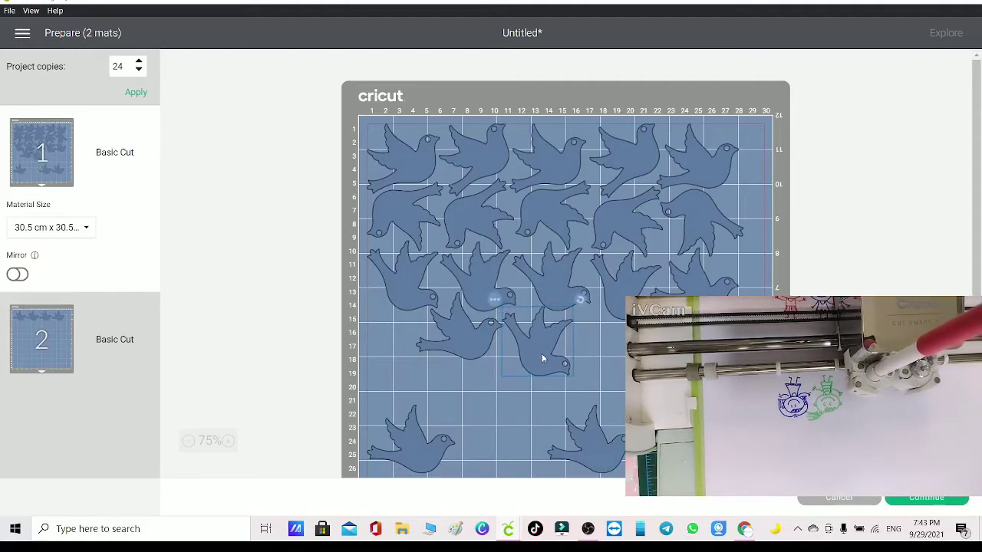
pyautogui.moveTo(608, 432); pyautogui.dragTo(602, 361)
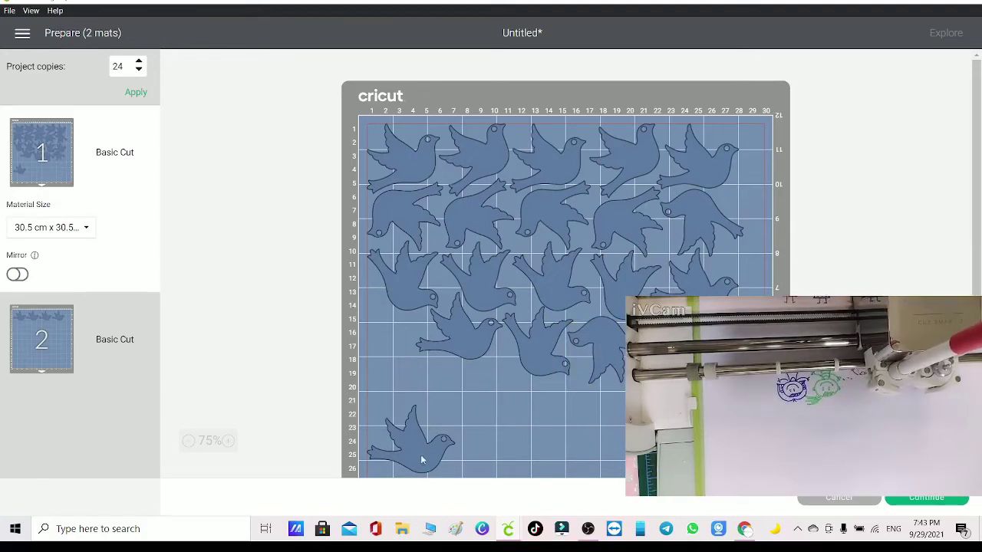
pyautogui.moveTo(421, 460); pyautogui.dragTo(471, 353)
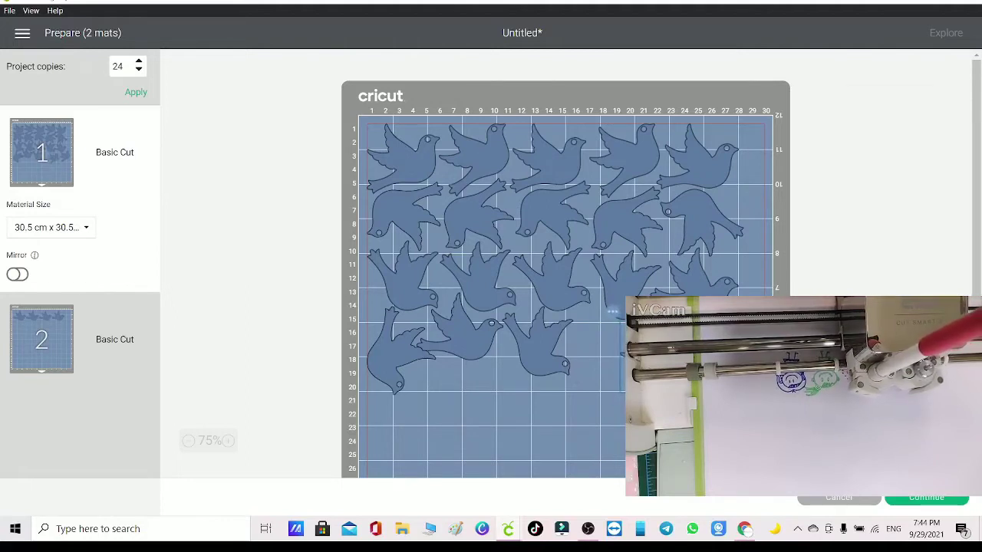
# - Shift the third and second birds of the fourth row to the right and turn the second one upside down
pyautogui.moveTo(560, 355); pyautogui.dragTo(603, 355)
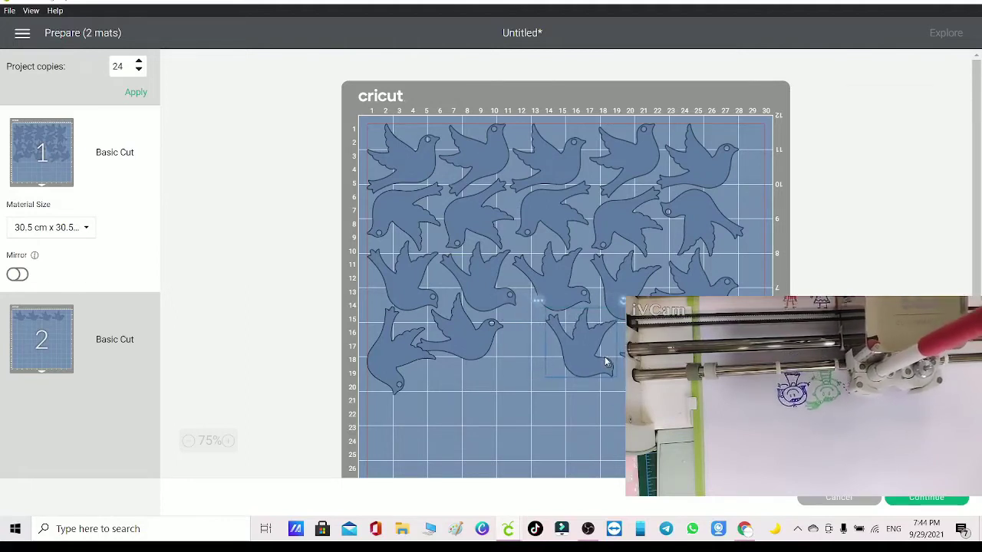
pyautogui.moveTo(484, 340); pyautogui.dragTo(523, 351)
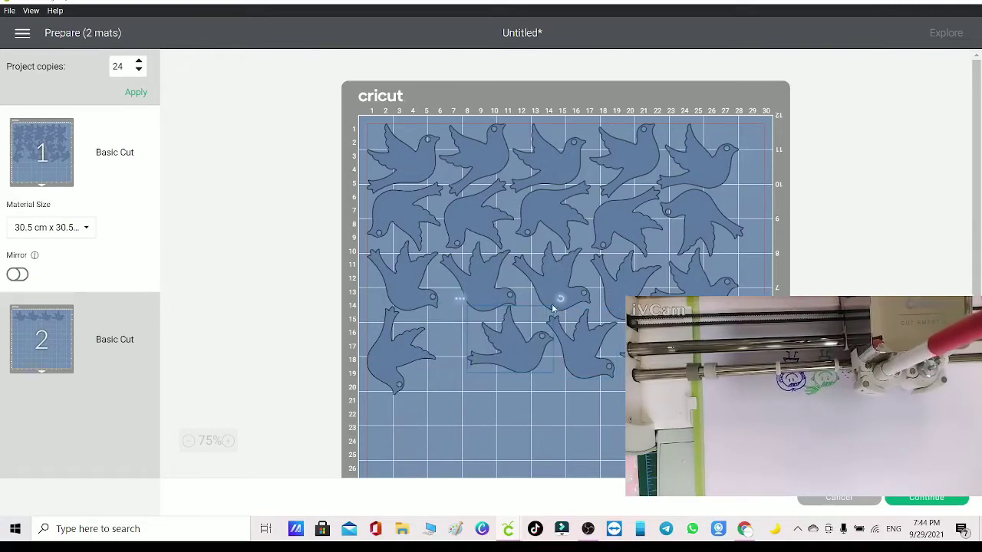
pyautogui.moveTo(552, 309); pyautogui.dragTo(518, 338)
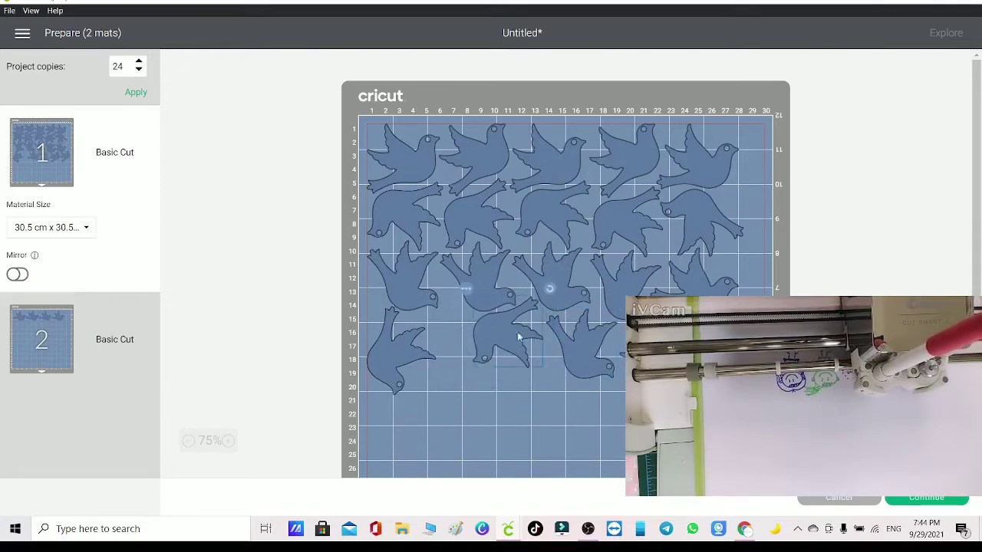
# - Move the first bird from mat 2 to mat 1 and nest it upside down below the start of the fourth row
pyautogui.scroll(-2, 549, 384)
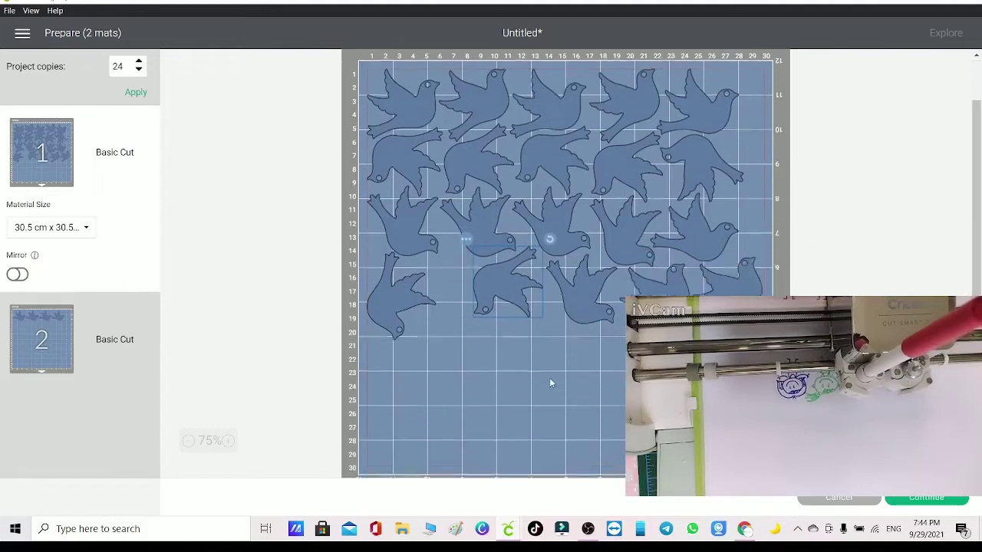
pyautogui.scroll(-3, 549, 384)
pyautogui.click(39, 335)
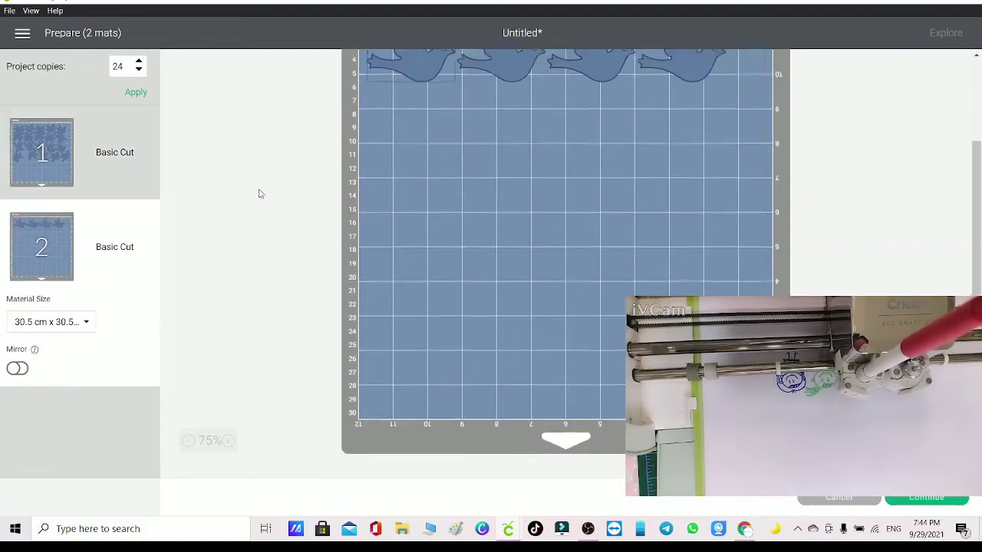
pyautogui.scroll(4, 259, 194)
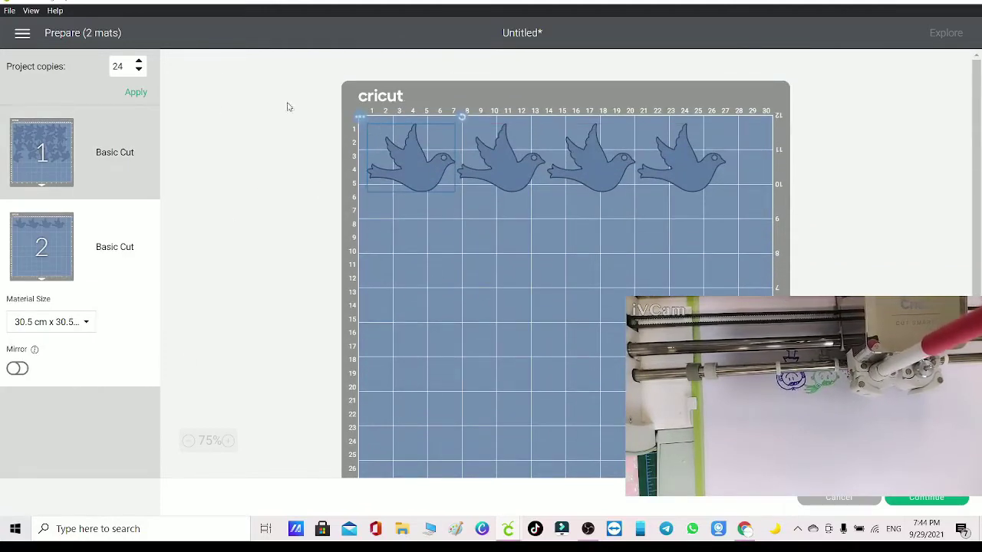
pyautogui.click(362, 119)
pyautogui.click(373, 138)
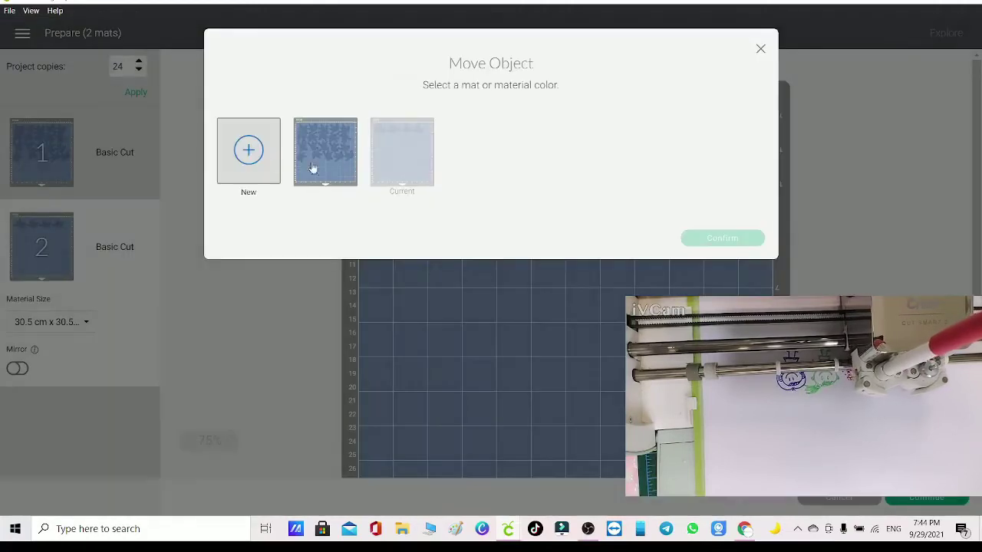
pyautogui.click(313, 168)
pyautogui.click(756, 238)
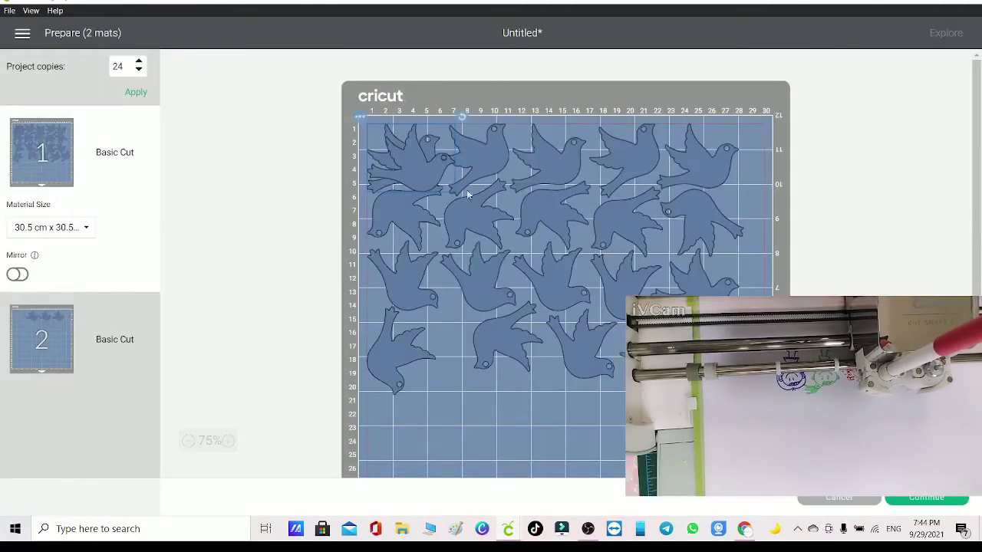
pyautogui.moveTo(403, 166); pyautogui.dragTo(445, 410)
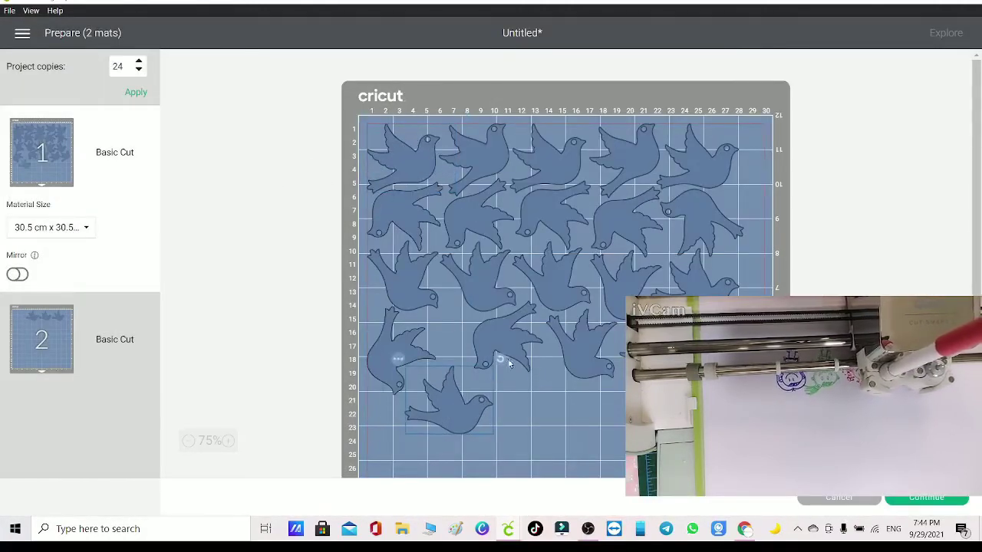
pyautogui.moveTo(502, 359); pyautogui.dragTo(447, 399)
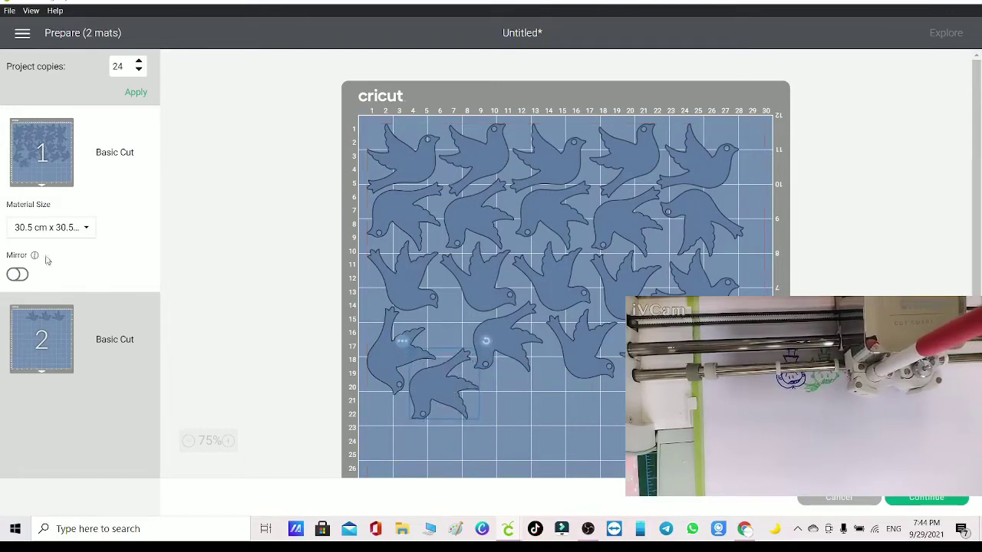
# - Move the first of the three birds left on mat 2 to mat 1 and place it upright in the middle of the fifth row
pyautogui.click(17, 339)
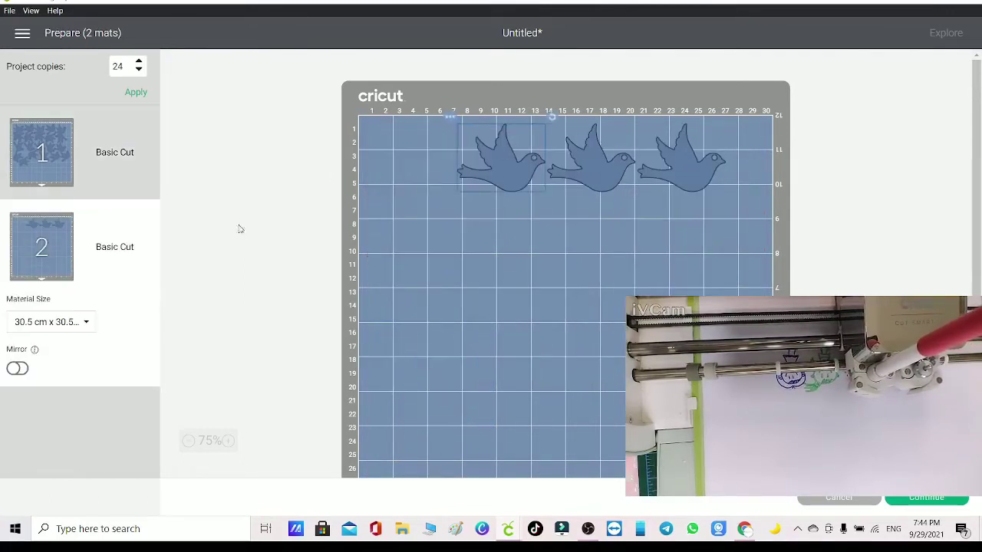
pyautogui.click(453, 119)
pyautogui.click(457, 137)
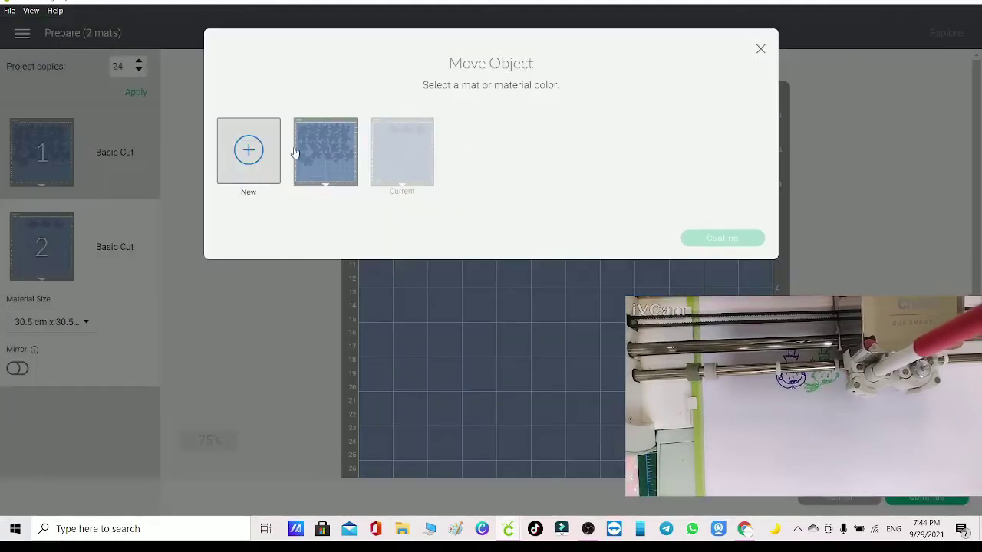
pyautogui.click(305, 159)
pyautogui.click(752, 246)
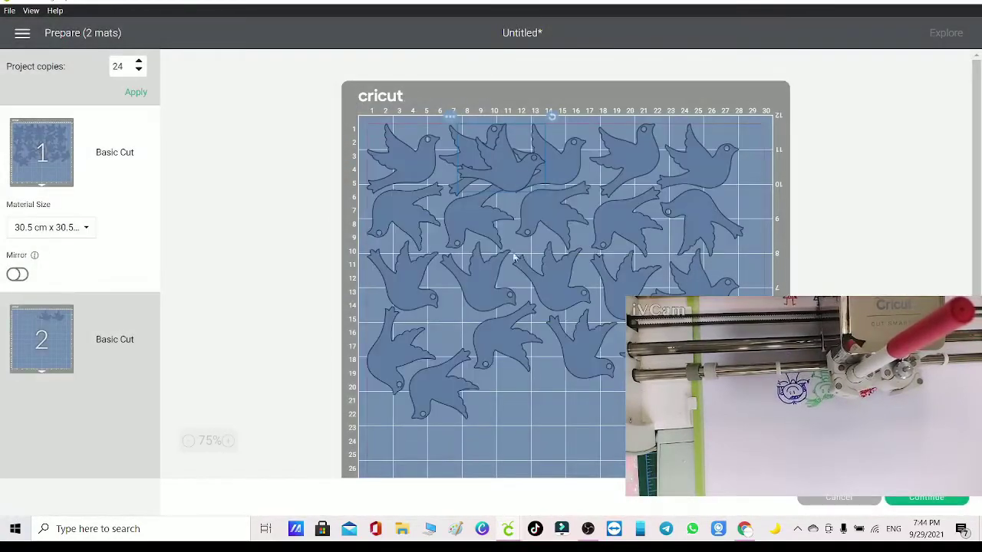
pyautogui.moveTo(520, 178); pyautogui.dragTo(553, 401)
# - Move the first of the two birds left on mat 2 to mat 1 and place it beside the upright fifth-row bird
pyautogui.click(42, 339)
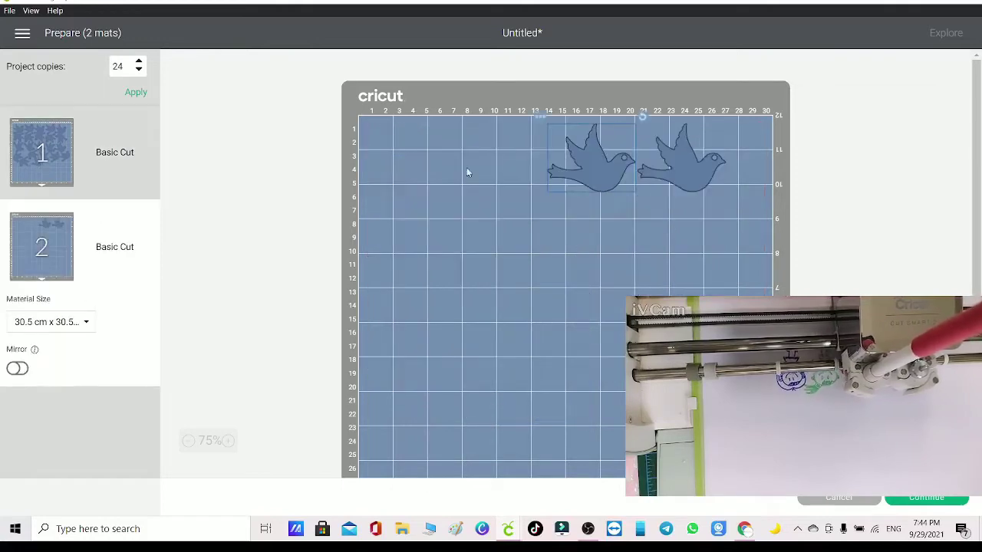
pyautogui.click(540, 118)
pyautogui.click(542, 137)
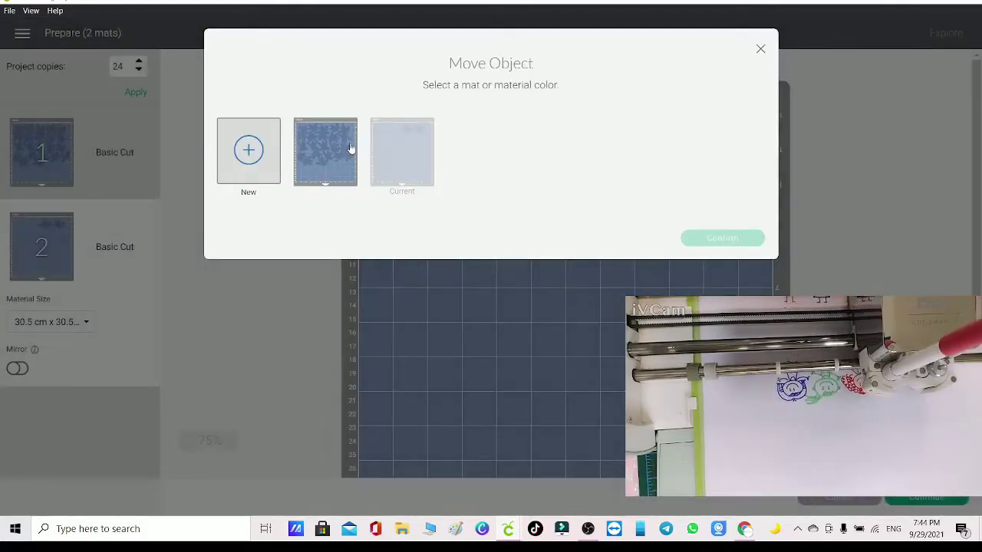
pyautogui.click(349, 154)
pyautogui.click(722, 238)
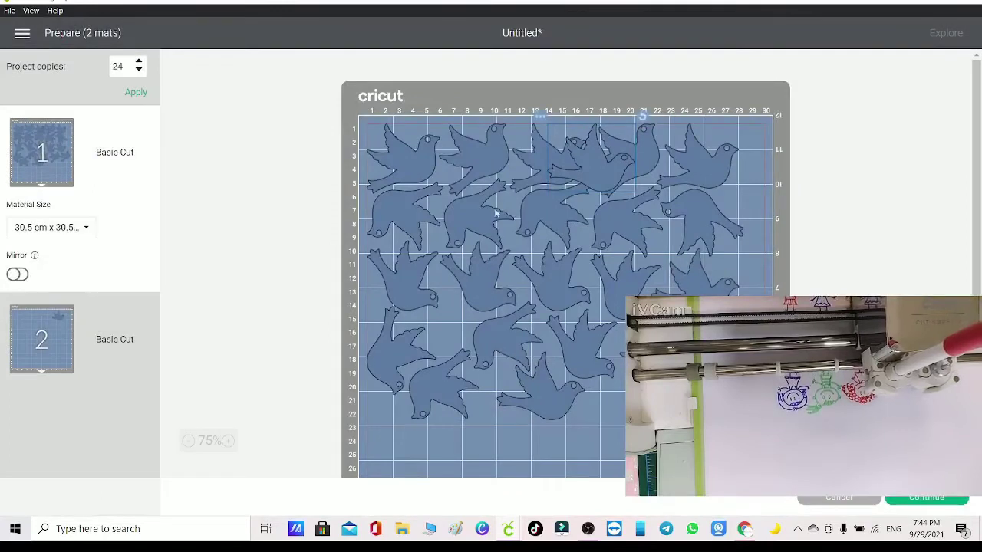
pyautogui.moveTo(583, 159); pyautogui.dragTo(616, 419)
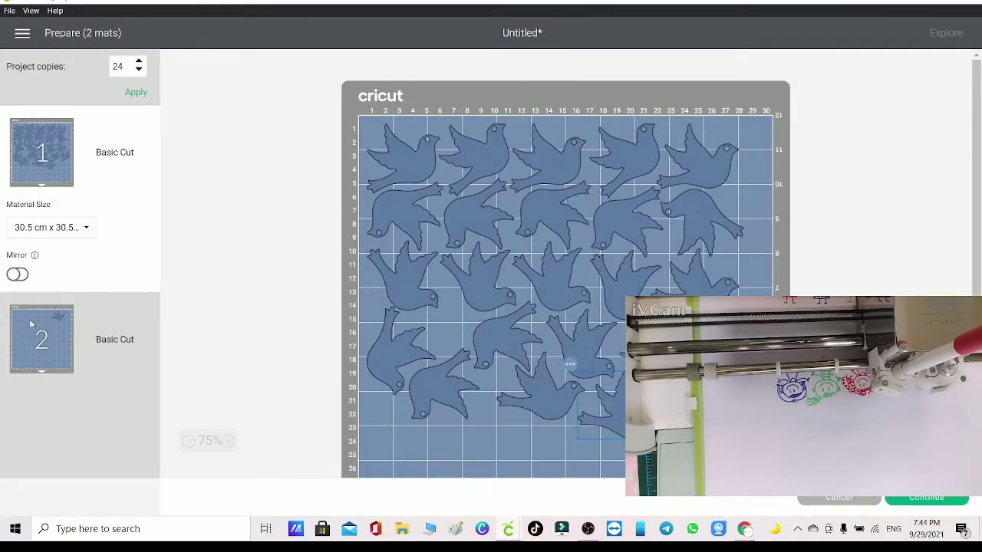
# - Move the last bird from mat 2 to mat 1 and place it in the free space at the end of the fifth row
pyautogui.click(77, 337)
pyautogui.click(630, 117)
pyautogui.click(625, 138)
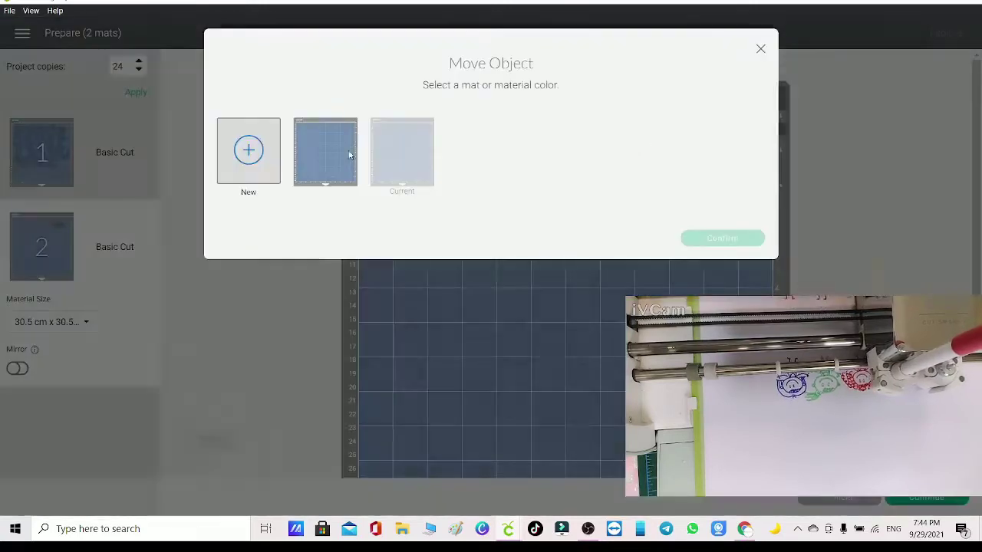
pyautogui.click(325, 151)
pyautogui.click(721, 238)
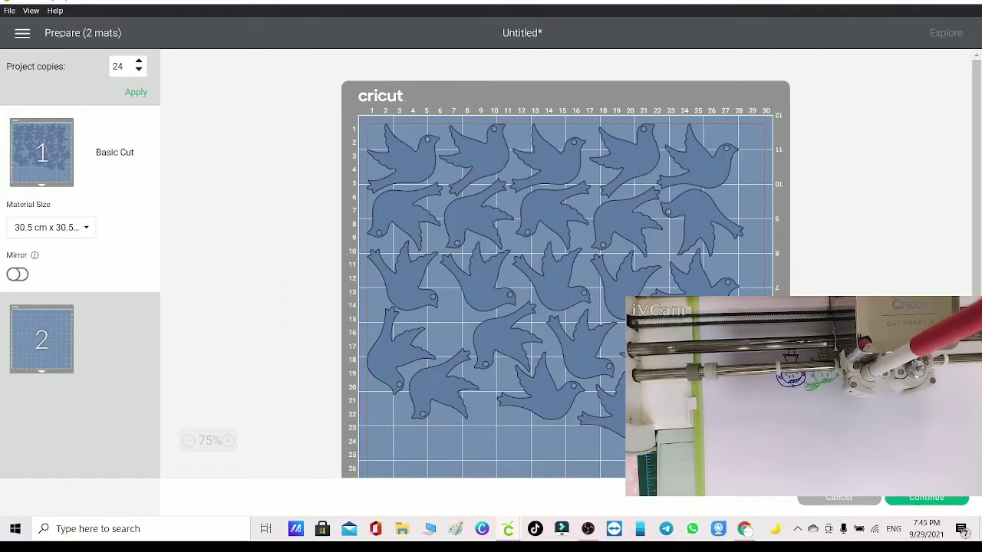
# - Check the nested bird layout on mat 1 from the top row to the lower edge and close the bird project
pyautogui.scroll(-1, 416, 388)
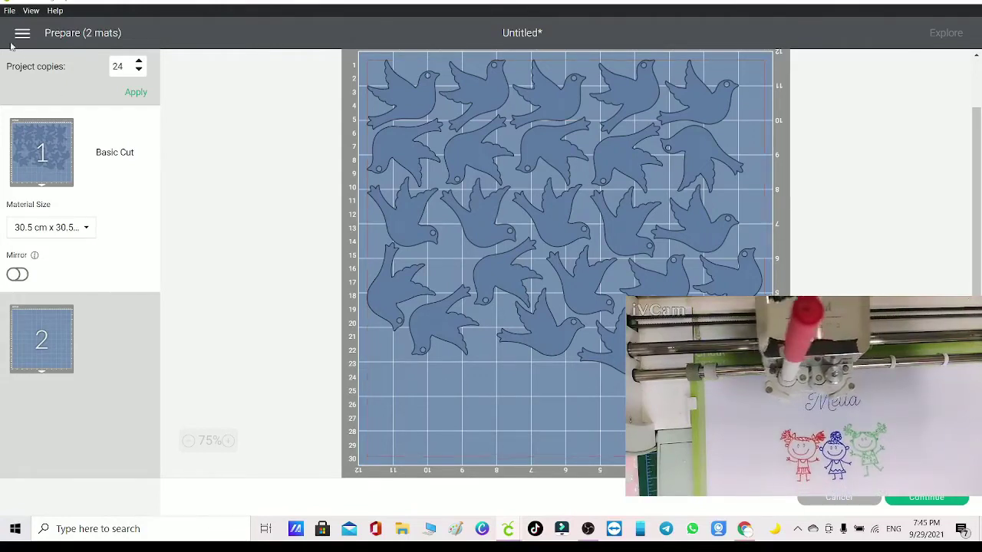
pyautogui.scroll(1, 248, 248)
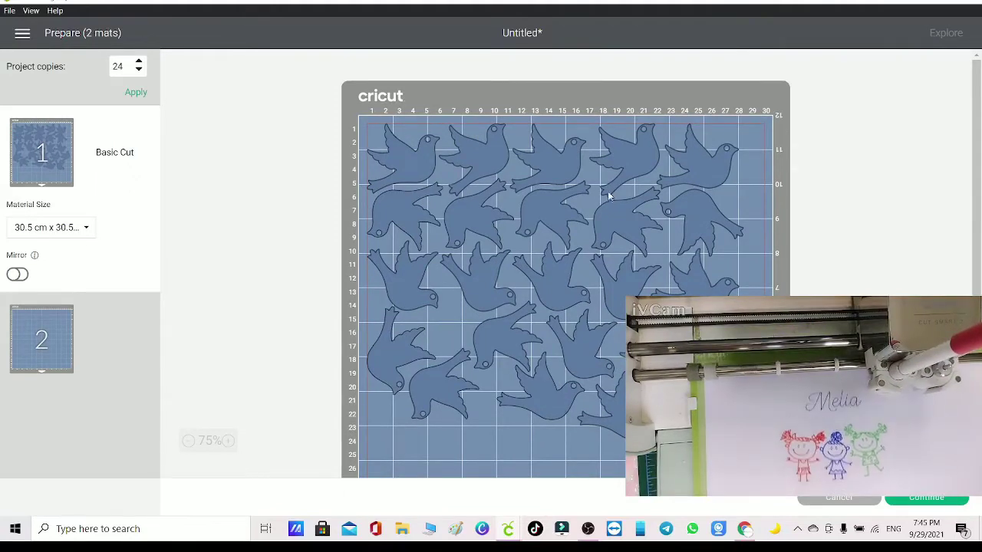
pyautogui.scroll(-1, 555, 331)
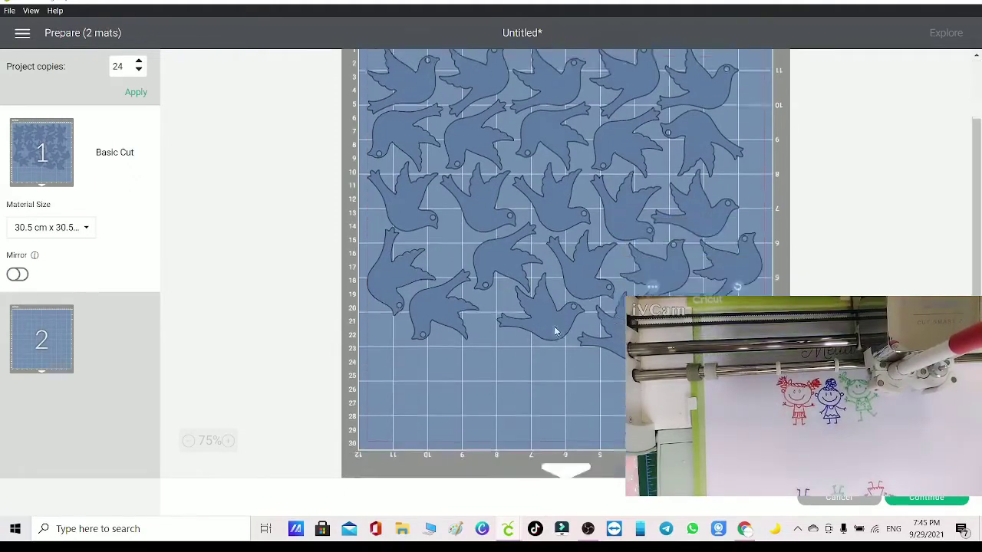
pyautogui.scroll(1, 555, 331)
pyautogui.hotkey('alt', 'F4')
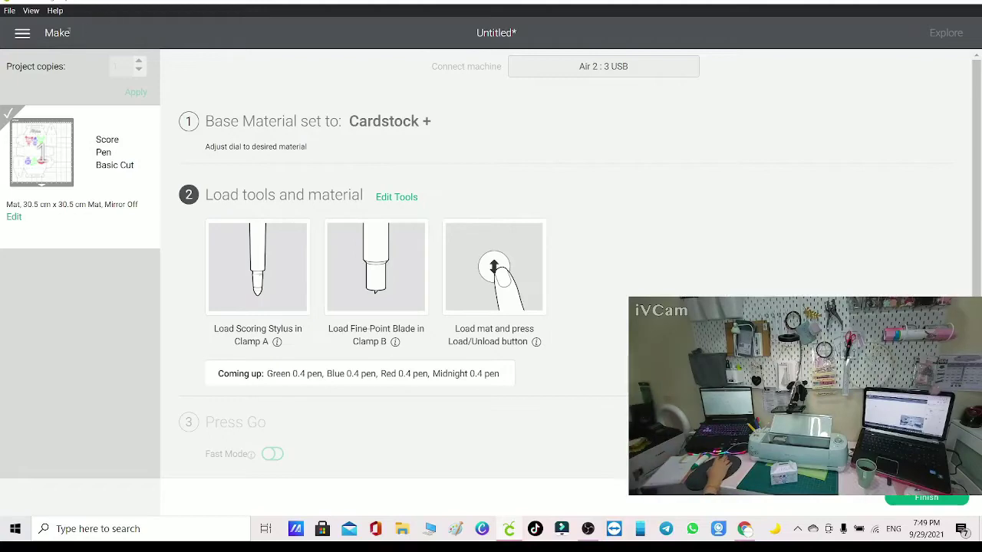
# - Cancel the box cut to return to the canvas and delete the whole attached box design
pyautogui.click(26, 33)
pyautogui.click(33, 115)
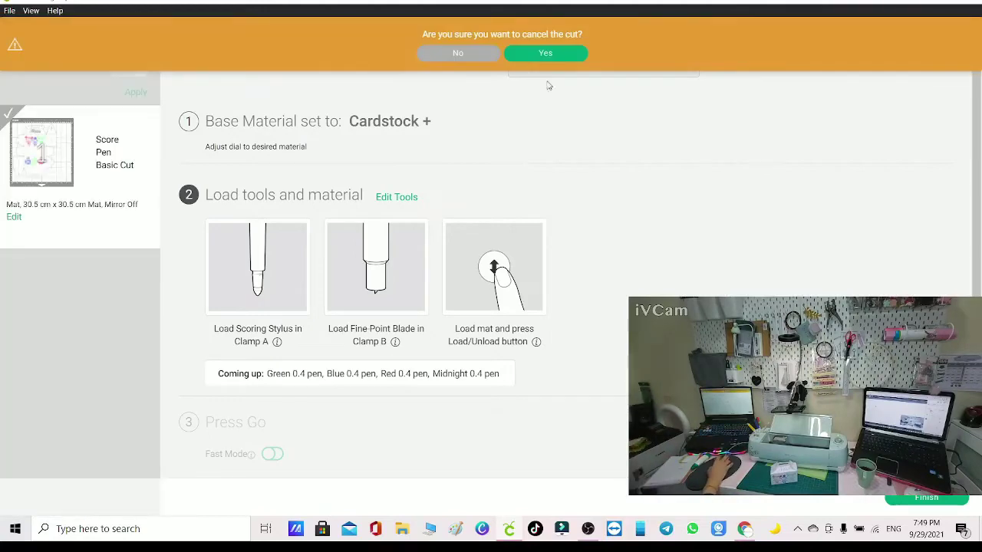
pyautogui.click(546, 53)
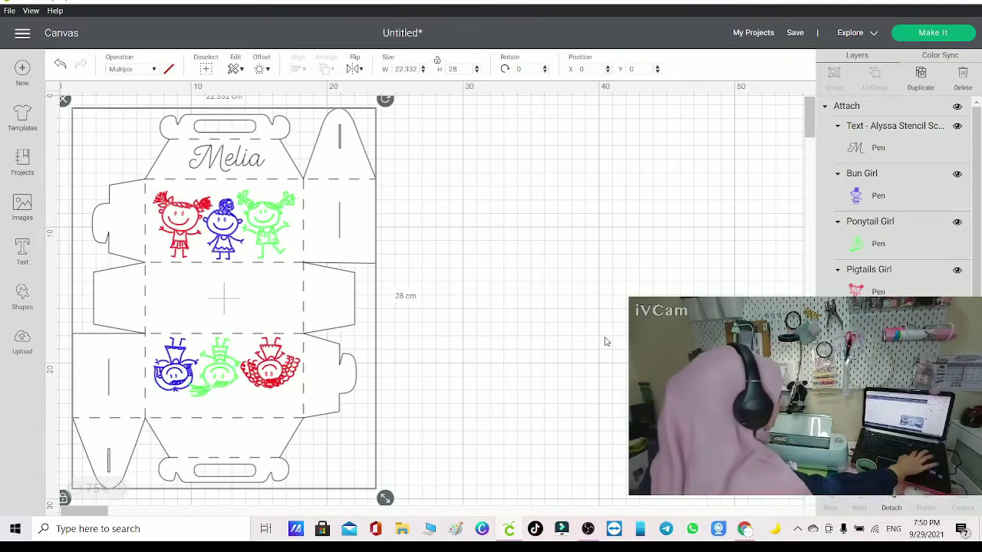
pyautogui.press('Delete')
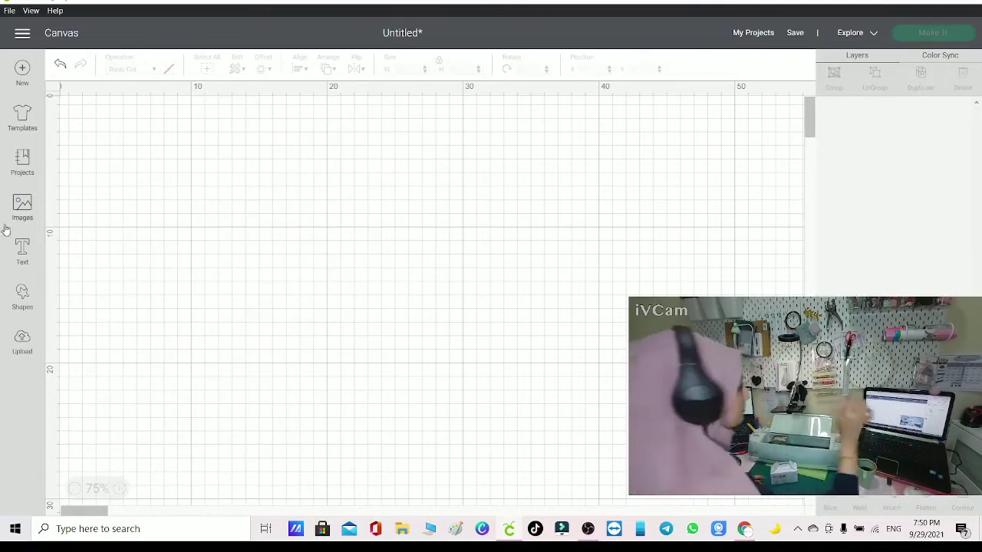
# - Search the image library for #m46629
pyautogui.click(22, 207)
pyautogui.tripleClick(396, 104)
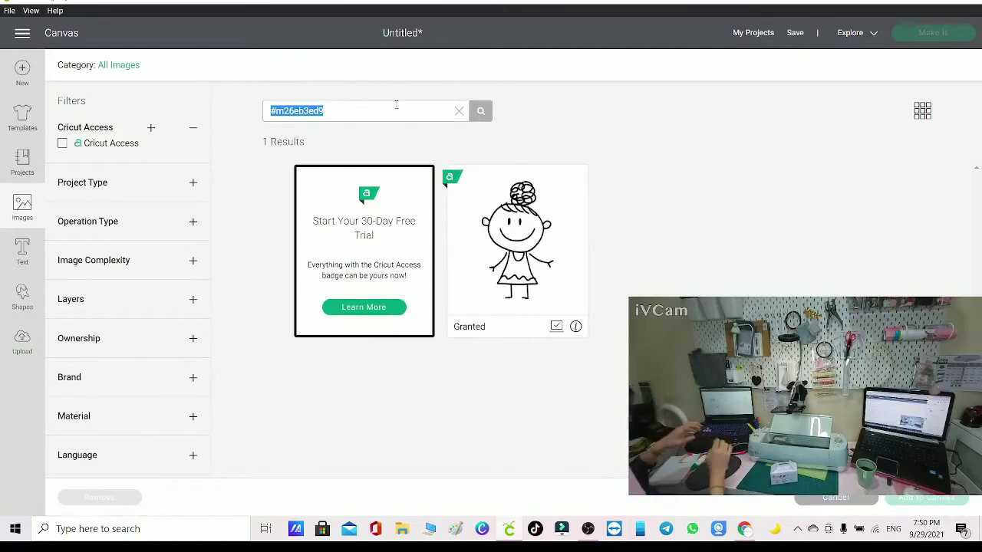
pyautogui.write('#m46629')
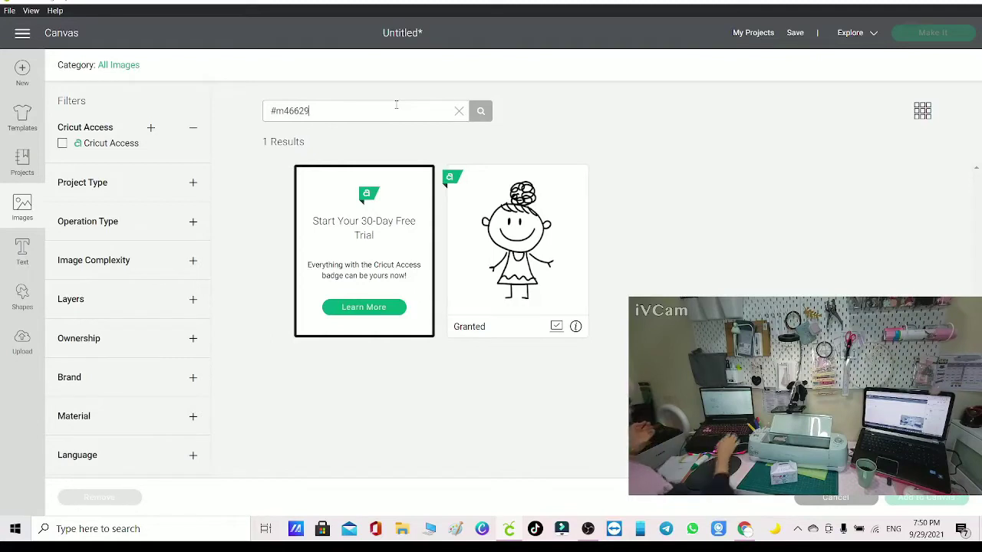
pyautogui.press('Return')
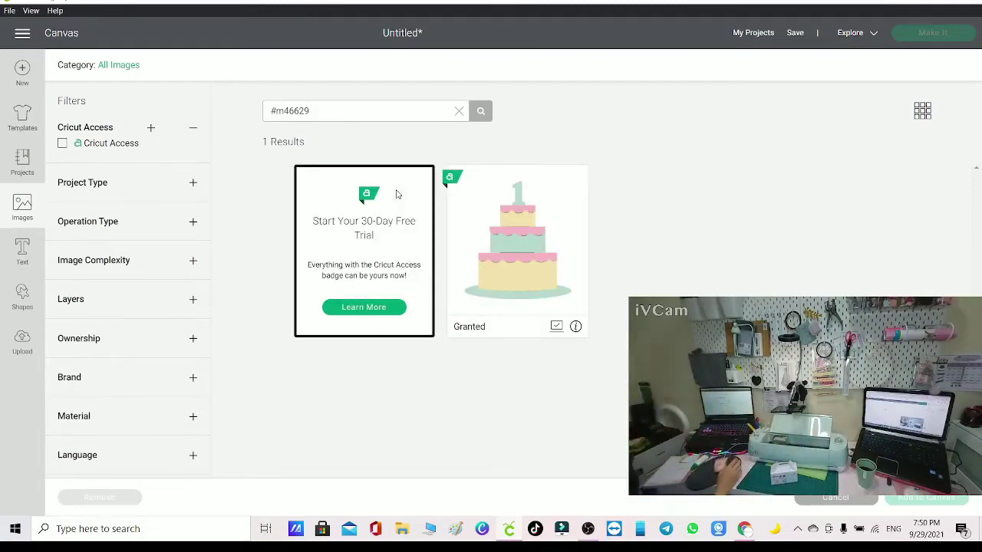
# - Add the tiered first-birthday cake image to the canvas and set its height to 10 cm
pyautogui.click(518, 242)
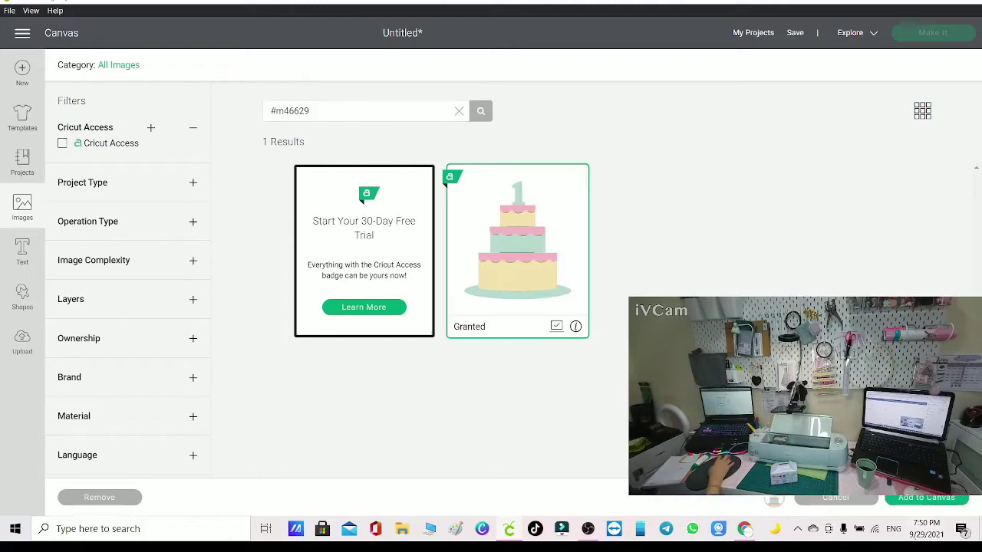
pyautogui.click(922, 500)
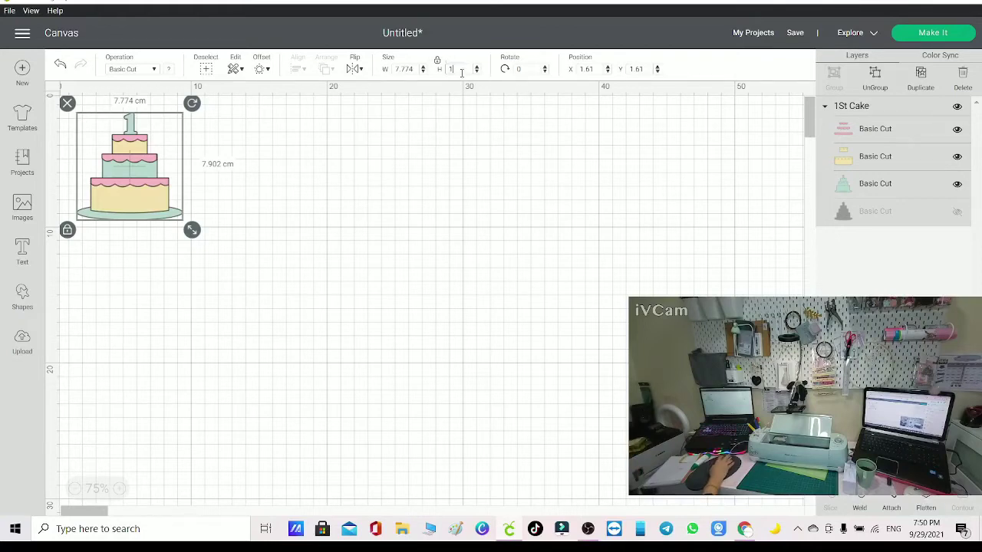
pyautogui.press('Return')
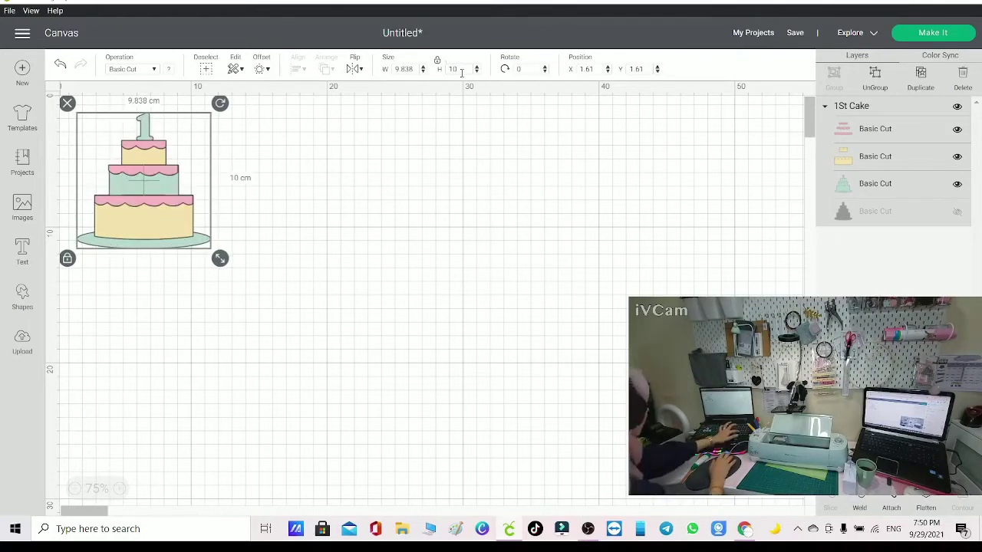
# - Prepare the cake for cutting, move the pink icing strips from mat 3 to mat 2 and place them in the upper corner opposite the cake
pyautogui.click(932, 35)
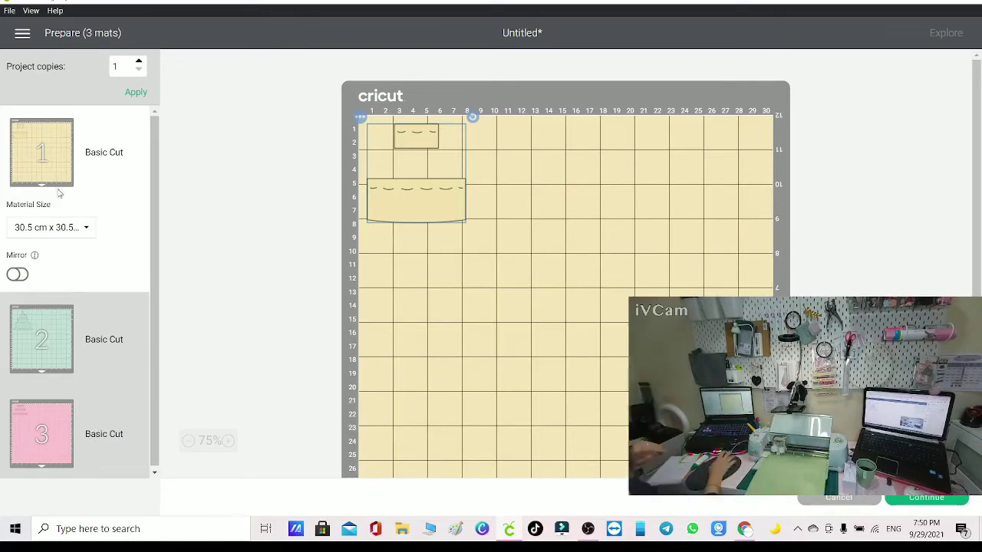
pyautogui.click(79, 339)
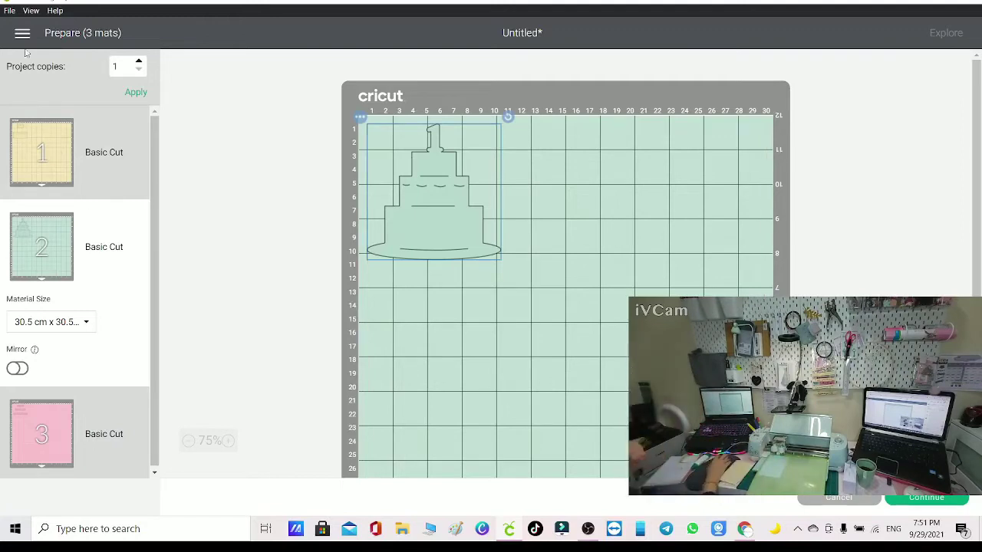
pyautogui.click(68, 421)
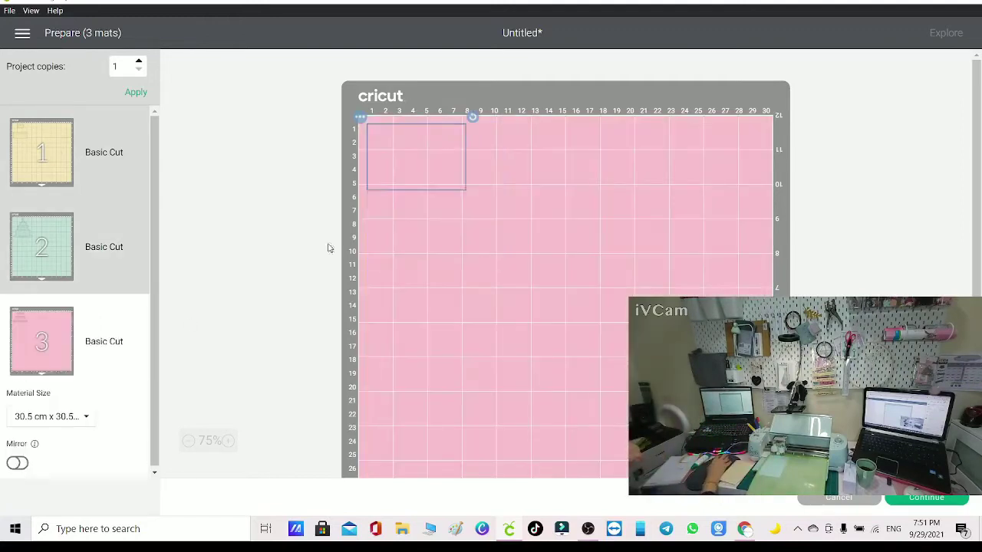
pyautogui.click(361, 118)
pyautogui.click(371, 144)
pyautogui.click(398, 158)
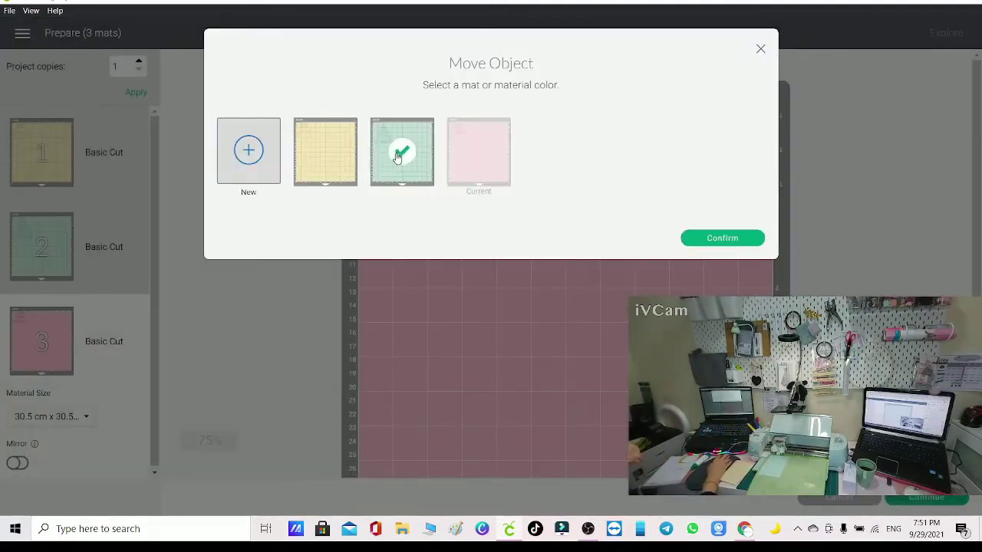
pyautogui.click(733, 238)
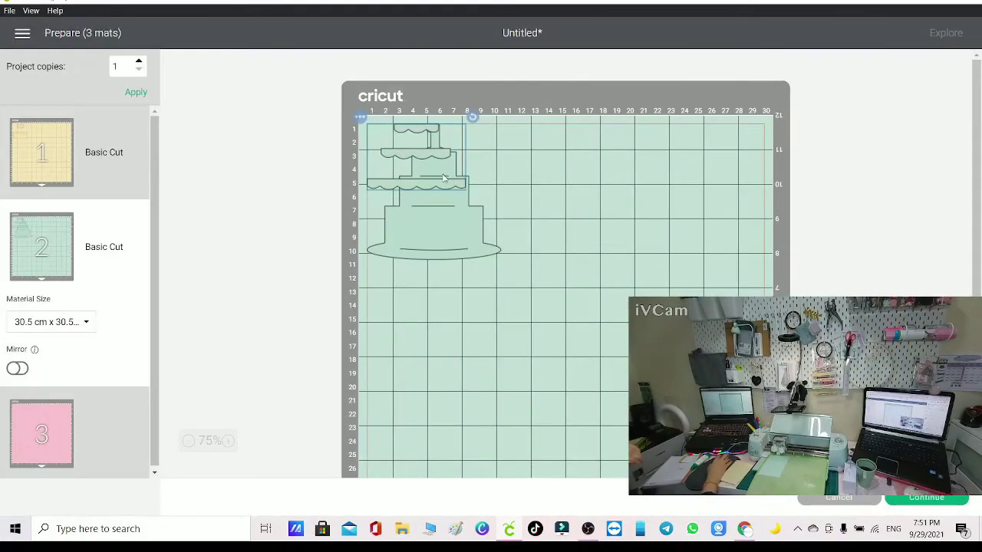
pyautogui.moveTo(692, 175); pyautogui.dragTo(757, 170)
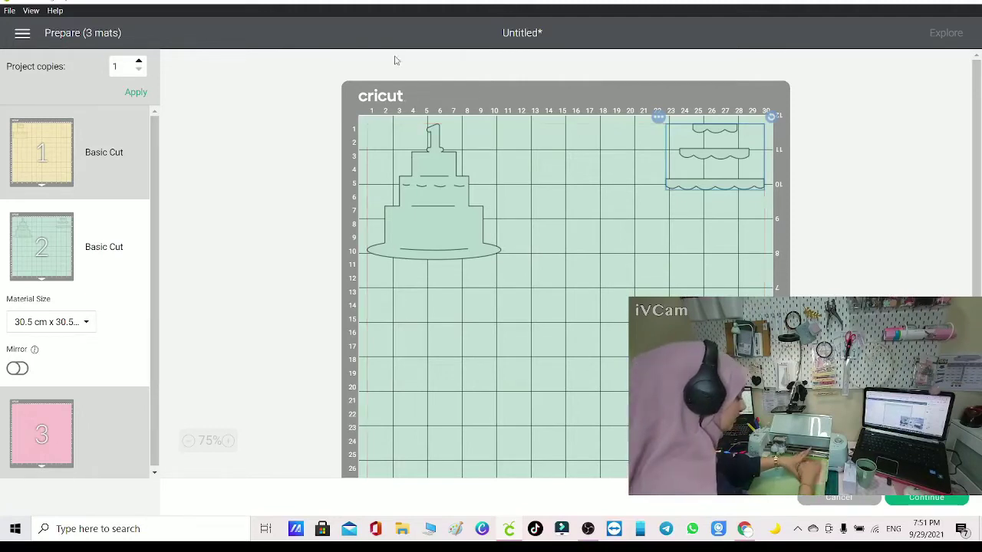
# - Move the yellow cake tiers from mat 1 to mat 2 and place them in the lower corner beneath the cake
pyautogui.click(26, 153)
pyautogui.click(361, 116)
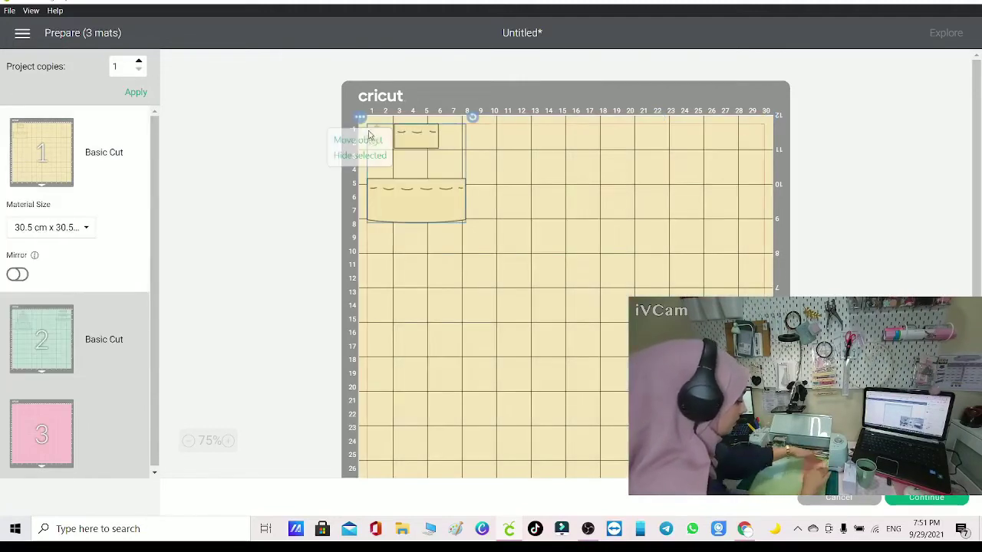
pyautogui.click(353, 139)
pyautogui.click(418, 153)
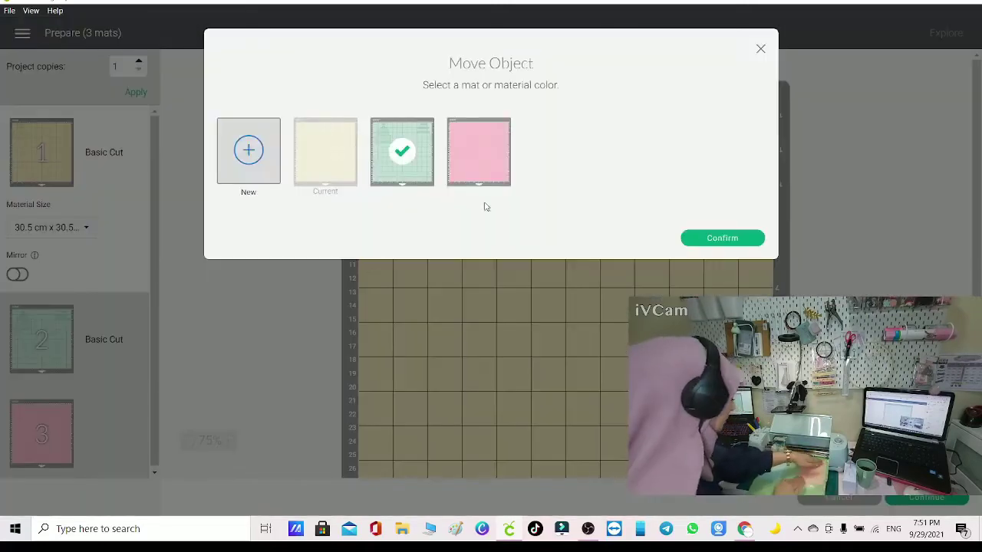
pyautogui.click(713, 240)
pyautogui.moveTo(445, 209); pyautogui.dragTo(441, 450)
pyautogui.scroll(-3, 441, 451)
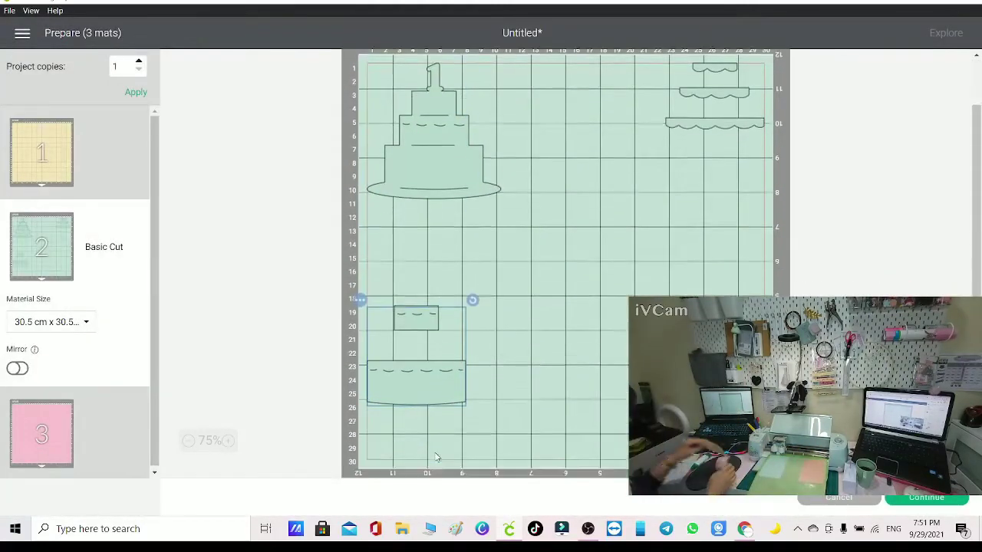
pyautogui.moveTo(418, 334); pyautogui.dragTo(409, 390)
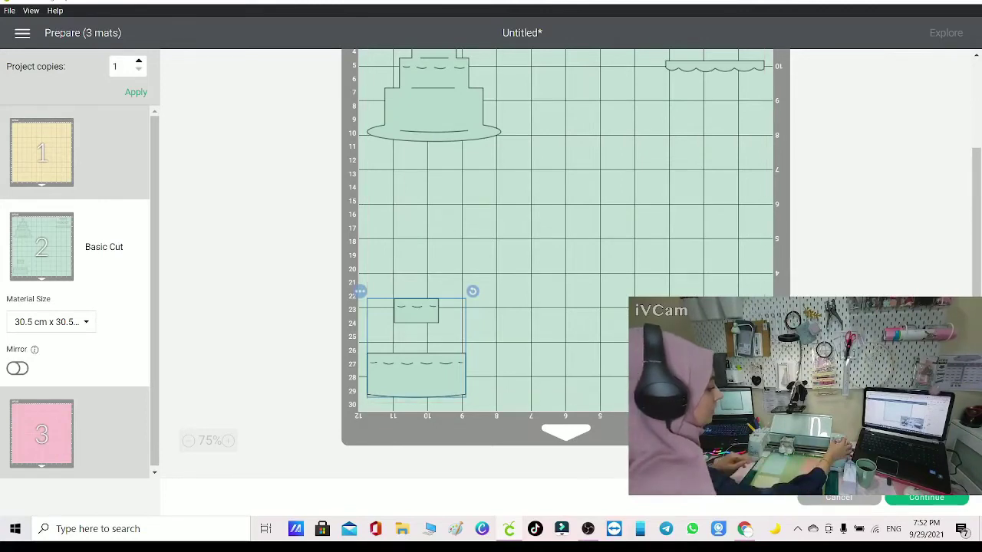
# - Cut the combined cake mat with Cardstock 80 lb (216 gsm), checking the camera sources in OBS during the cut
pyautogui.click(926, 498)
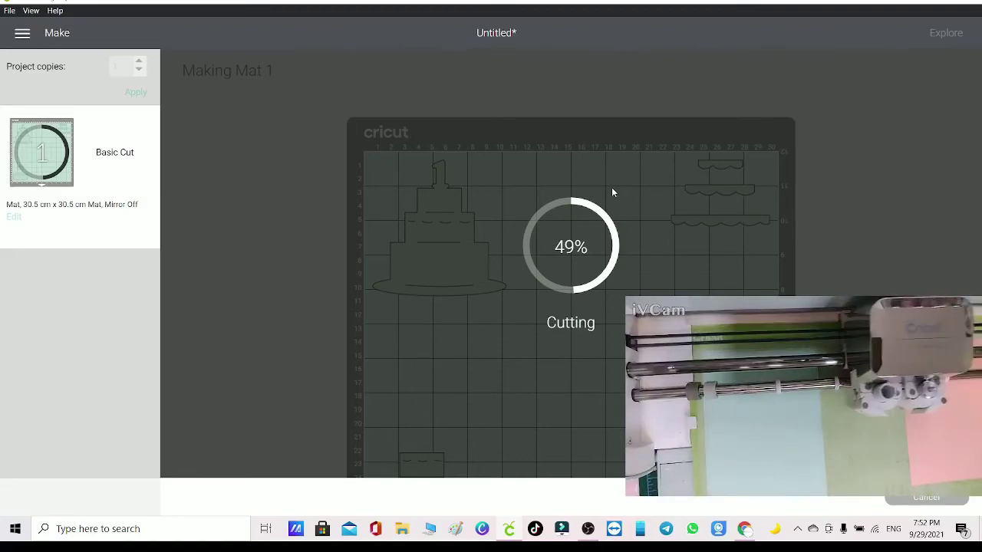
pyautogui.click(587, 529)
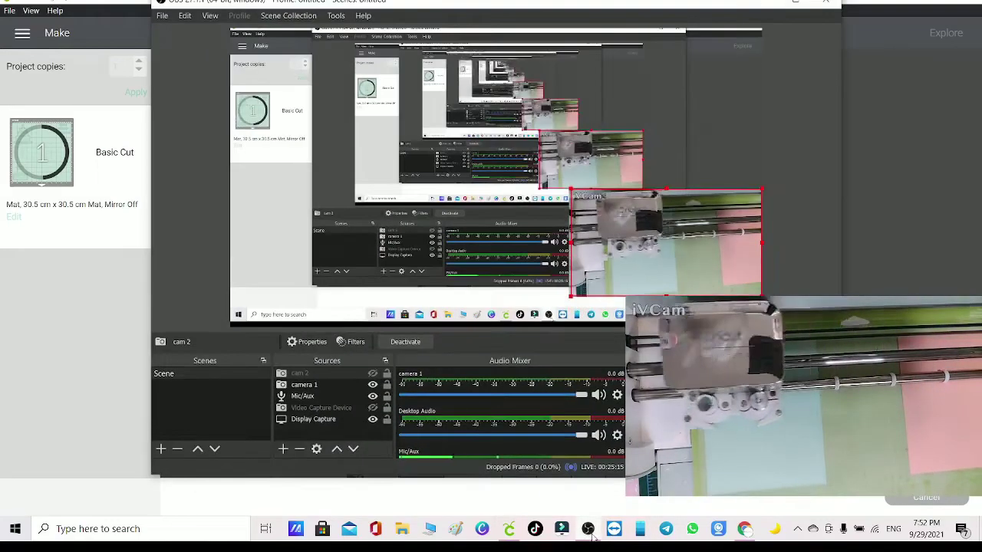
pyautogui.click(587, 529)
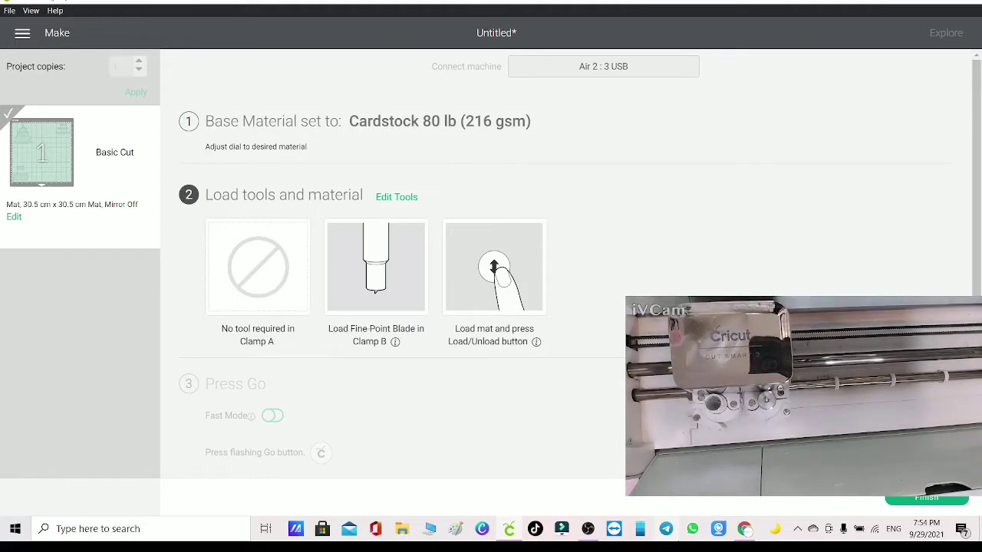
# - Leave the completed cut, return to the canvas and clear the cake design
pyautogui.click(31, 11)
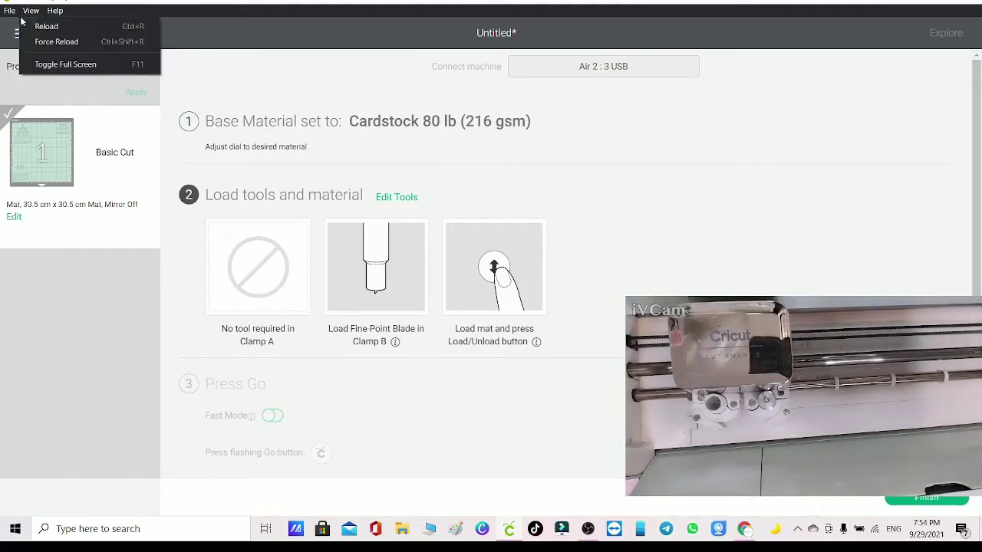
pyautogui.click(17, 40)
pyautogui.click(24, 38)
pyautogui.click(36, 125)
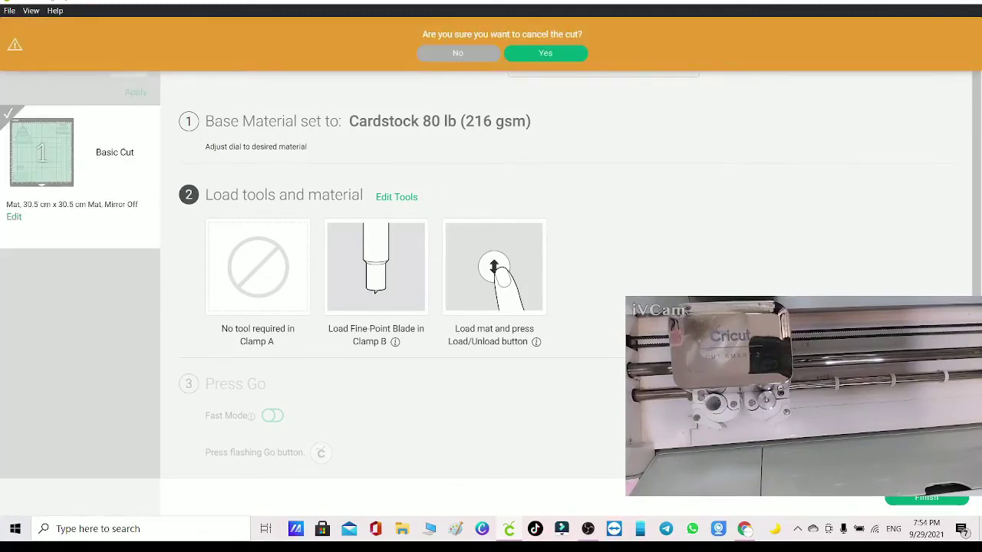
pyautogui.click(542, 53)
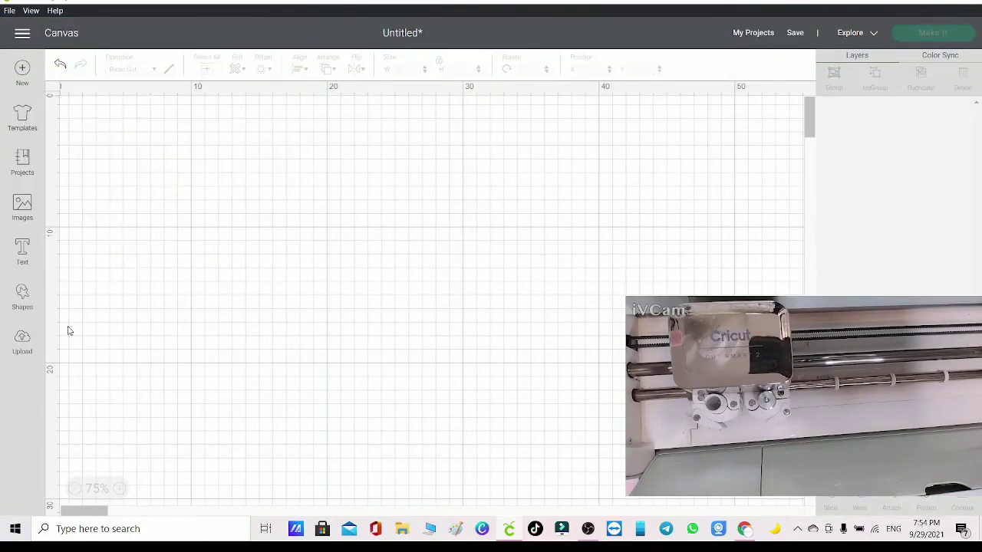
# - Search the image library for #m347b9 and add the heart-shaped box to the canvas
pyautogui.click(29, 204)
pyautogui.moveTo(347, 120); pyautogui.dragTo(259, 110)
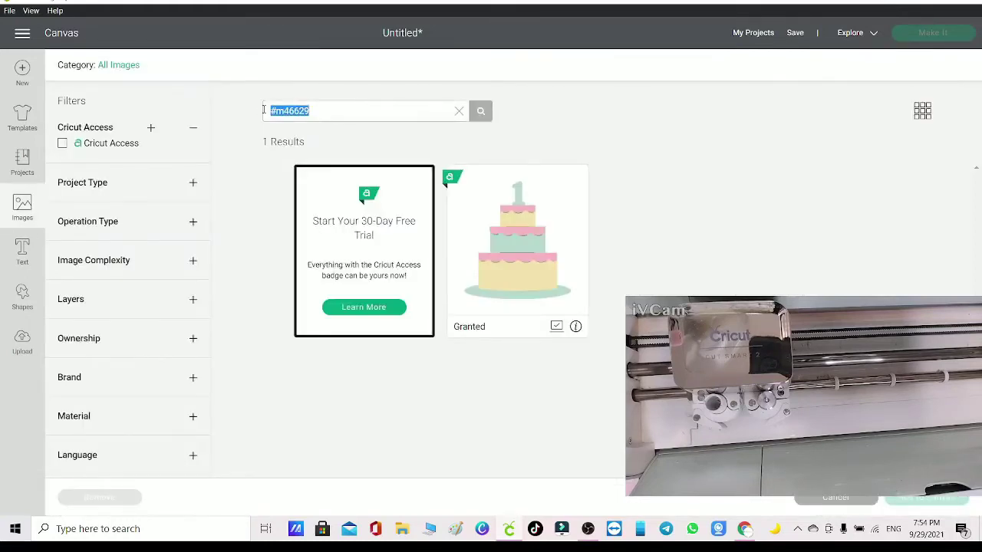
pyautogui.write('#')
pyautogui.press('Return')
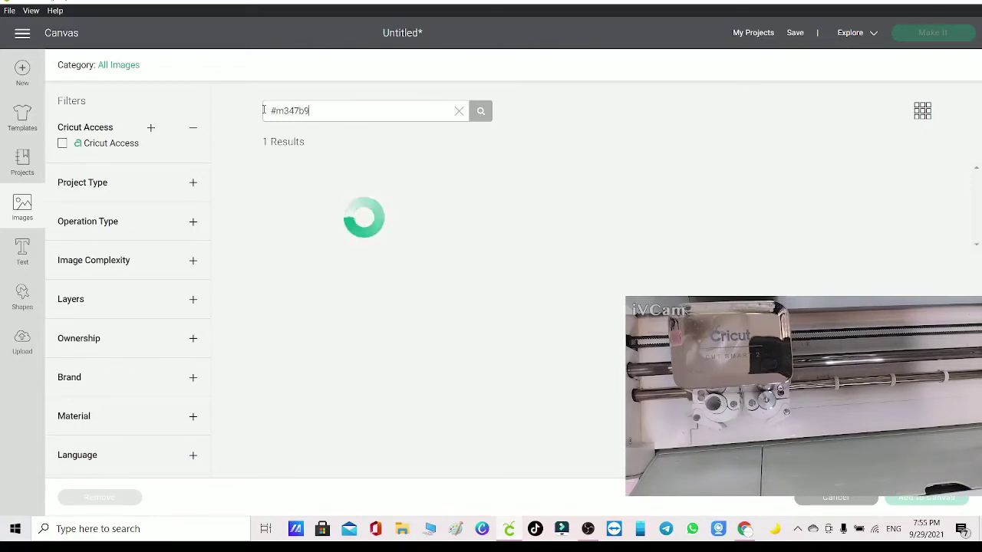
pyautogui.click(492, 224)
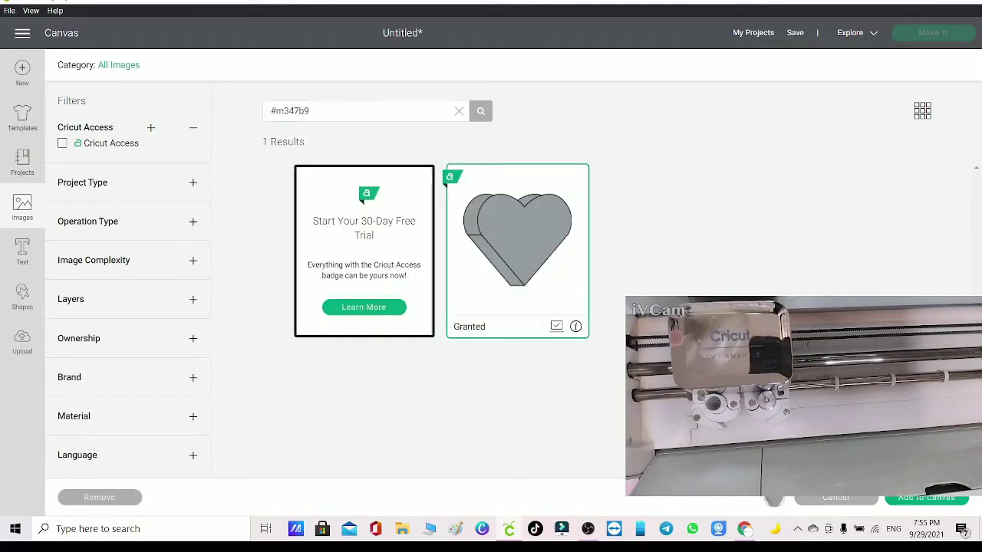
pyautogui.click(924, 500)
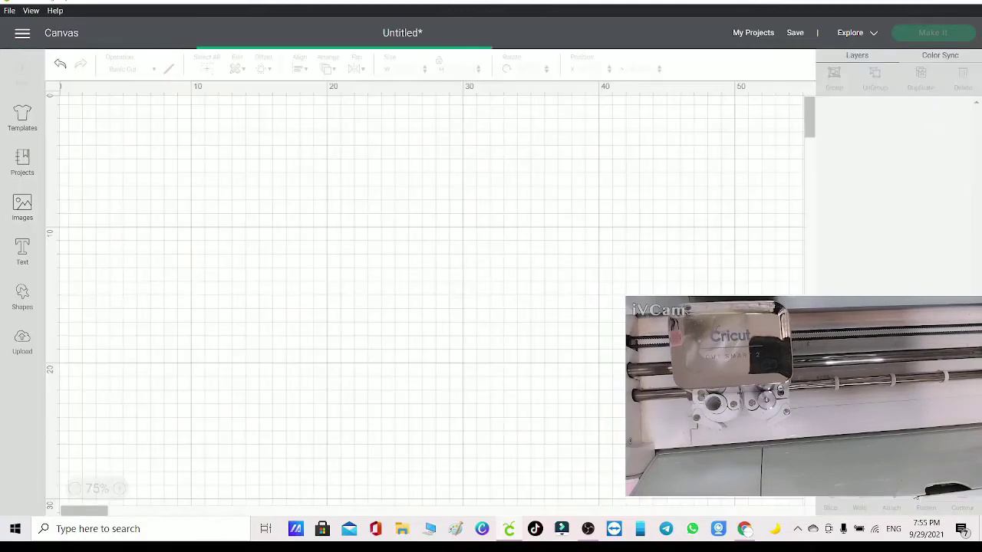
# - Move the heart box away from the canvas edge and set its width to 16 cm
pyautogui.moveTo(195, 204); pyautogui.dragTo(256, 229)
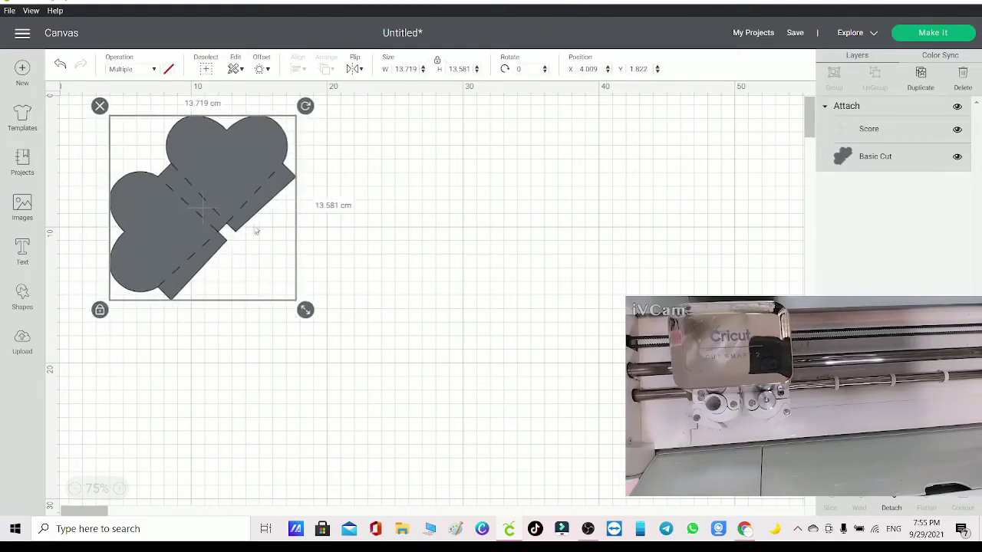
pyautogui.click(406, 69)
pyautogui.write('14')
pyautogui.press('Return')
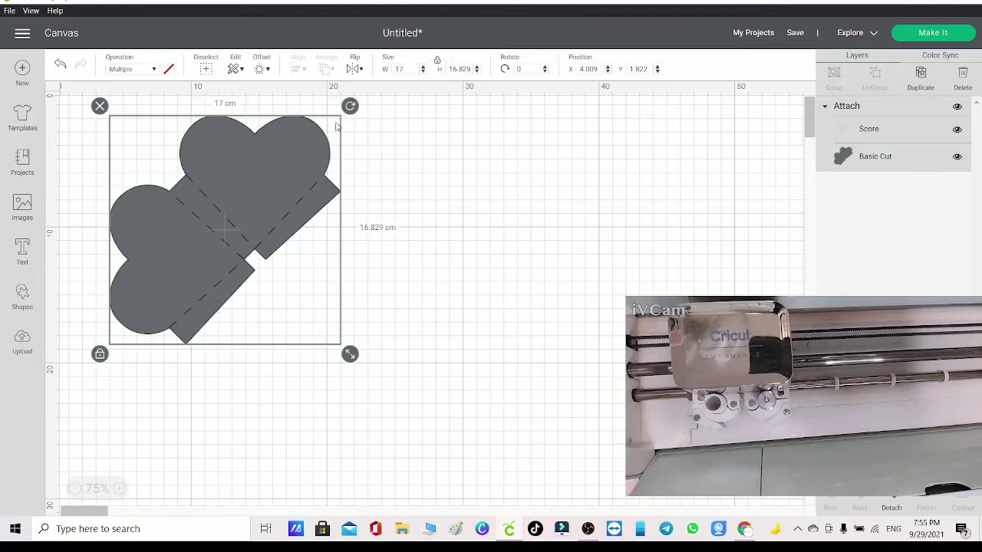
pyautogui.write('16')
pyautogui.press('Return')
# - Change the colour of the heart box's Basic Cut layer to light yellow
pyautogui.click(120, 489)
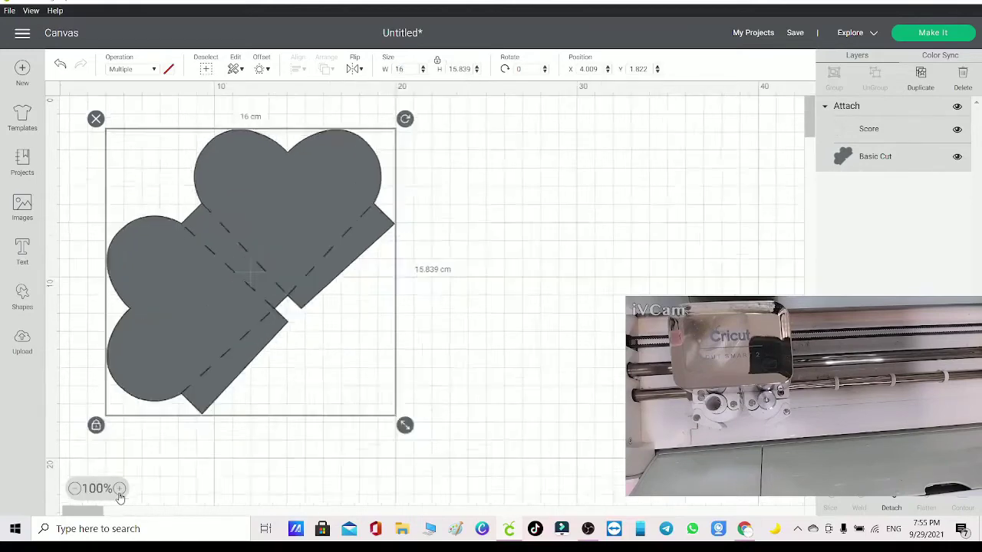
pyautogui.click(119, 488)
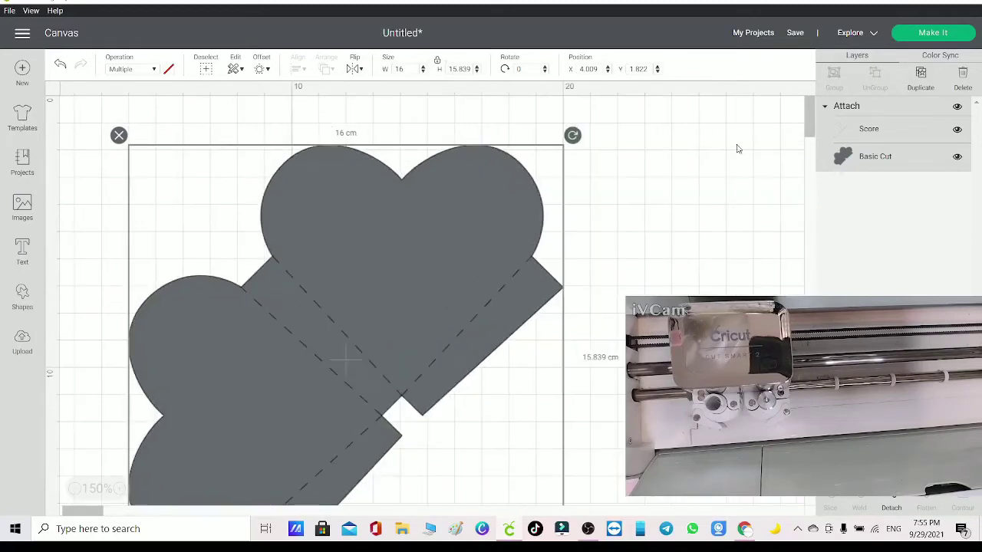
pyautogui.click(928, 153)
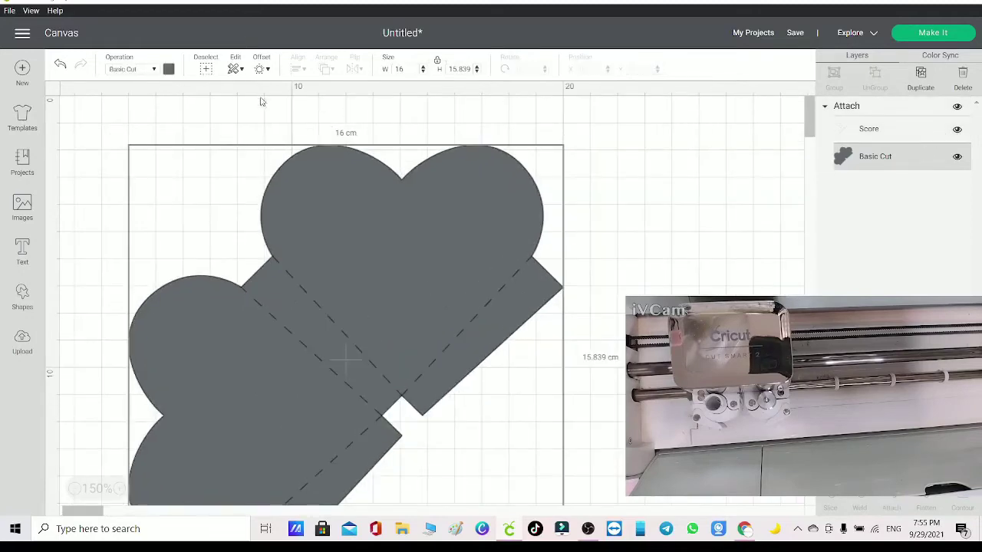
pyautogui.click(168, 69)
pyautogui.click(261, 158)
pyautogui.click(669, 265)
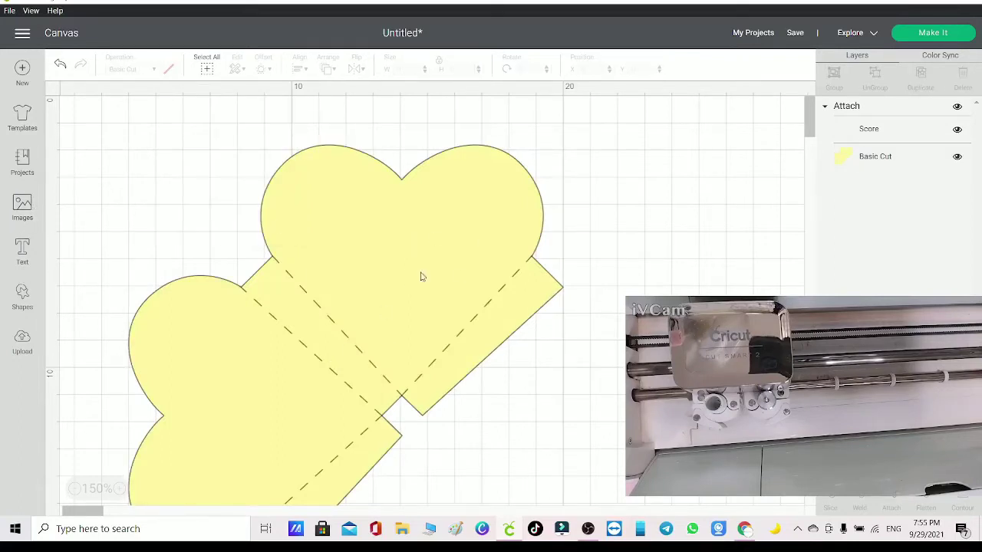
# - Insert a heart shape and shrink it to about 3.7 cm wide beside the upper heart panel
pyautogui.click(15, 302)
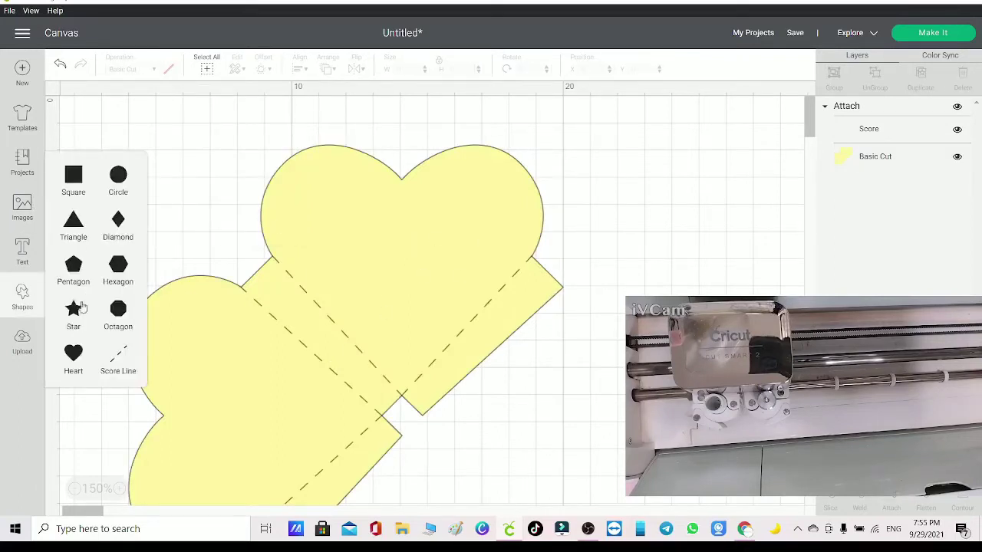
pyautogui.click(72, 355)
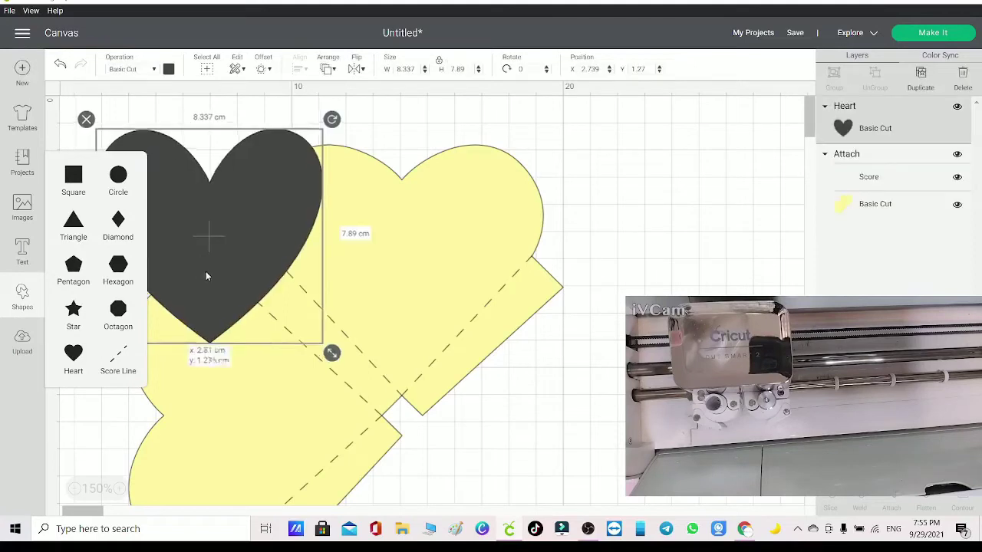
pyautogui.moveTo(394, 351); pyautogui.dragTo(266, 227)
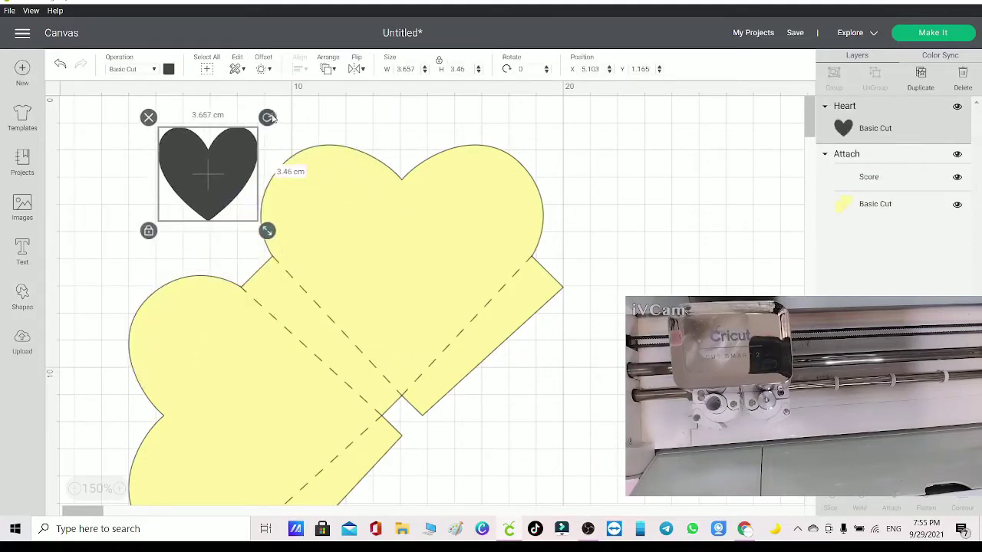
# - Place the small heart on the box's upper heart panel, rotate it to about 14.7° and shrink it to about 2 cm wide
pyautogui.moveTo(267, 116); pyautogui.dragTo(450, 256)
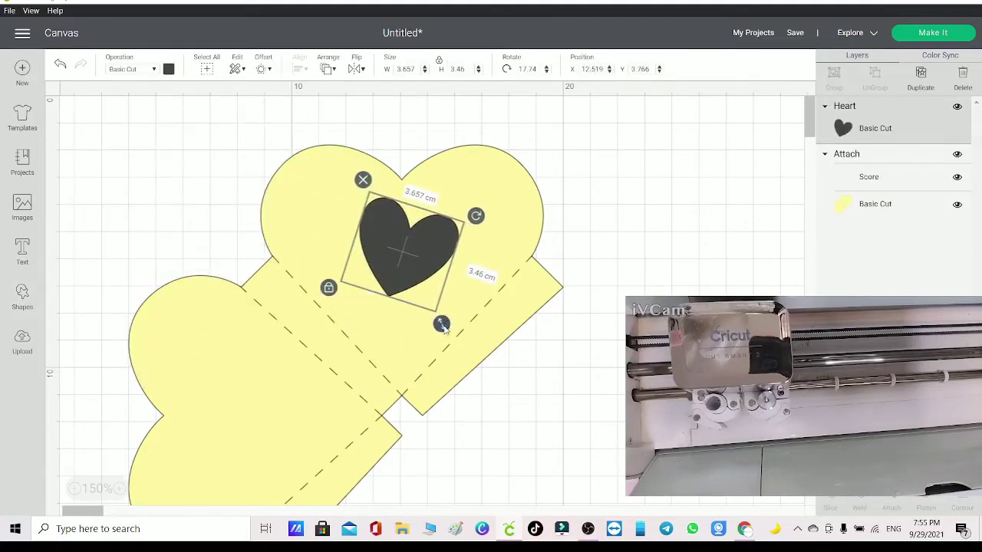
pyautogui.moveTo(442, 325); pyautogui.dragTo(406, 257)
pyautogui.moveTo(445, 204); pyautogui.dragTo(465, 219)
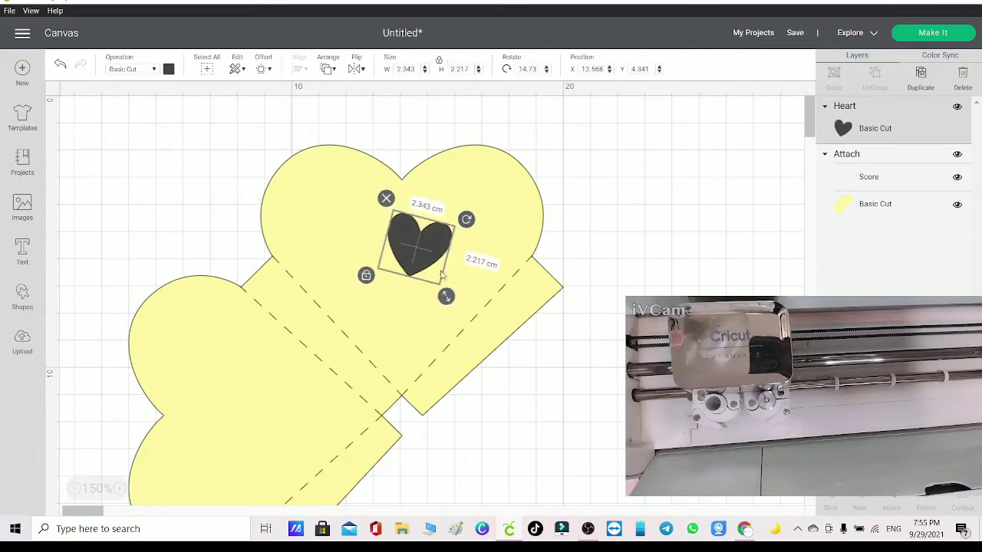
pyautogui.moveTo(447, 299); pyautogui.dragTo(438, 289)
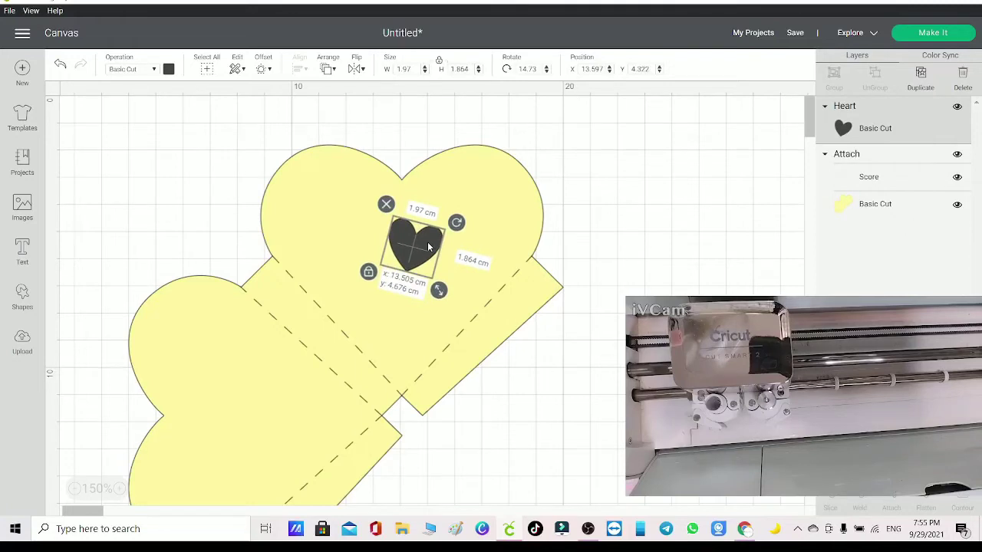
# - Rotate the dark heart to about 16.4° and place a duplicate about 1.17 cm wide near the panel's notch, rotated to about 329.7°
pyautogui.moveTo(457, 222); pyautogui.dragTo(454, 202)
pyautogui.rightClick(427, 247)
pyautogui.click(484, 185)
pyautogui.moveTo(469, 164); pyautogui.dragTo(452, 147)
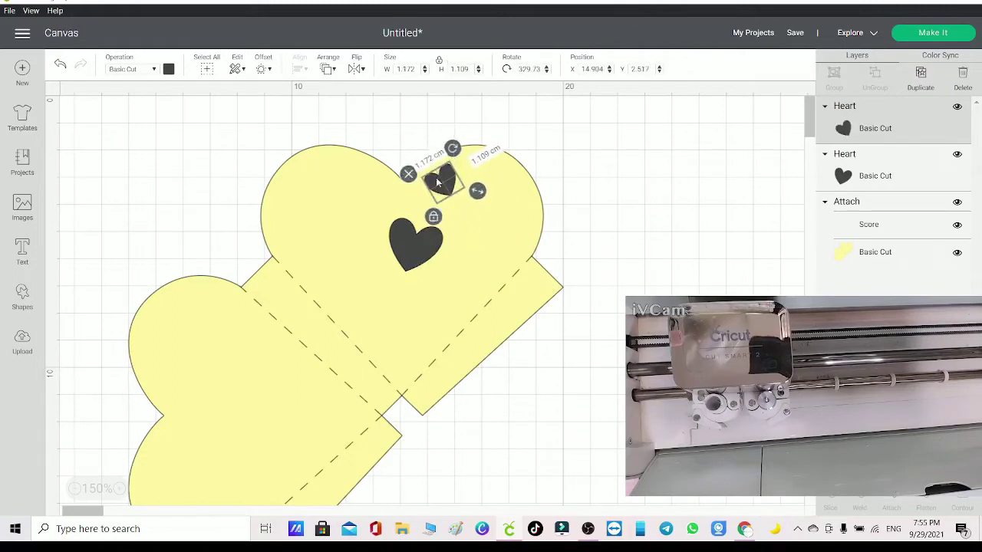
pyautogui.moveTo(448, 198); pyautogui.dragTo(509, 154)
# - Add two more heart duplicates along the right lobe's upper edge, about 1.46 cm and 0.85 cm wide, both rotated to about 11.8°
pyautogui.rightClick(435, 193)
pyautogui.click(465, 296)
pyautogui.moveTo(493, 200); pyautogui.dragTo(502, 213)
pyautogui.moveTo(499, 167); pyautogui.dragTo(497, 209)
pyautogui.rightClick(491, 185)
pyautogui.click(525, 295)
pyautogui.moveTo(522, 250); pyautogui.dragTo(462, 198)
# - Copy and paste the three small hearts, then arrange them near the panel's lower tip with the largest rotated to about 322.8°
pyautogui.click(488, 170)
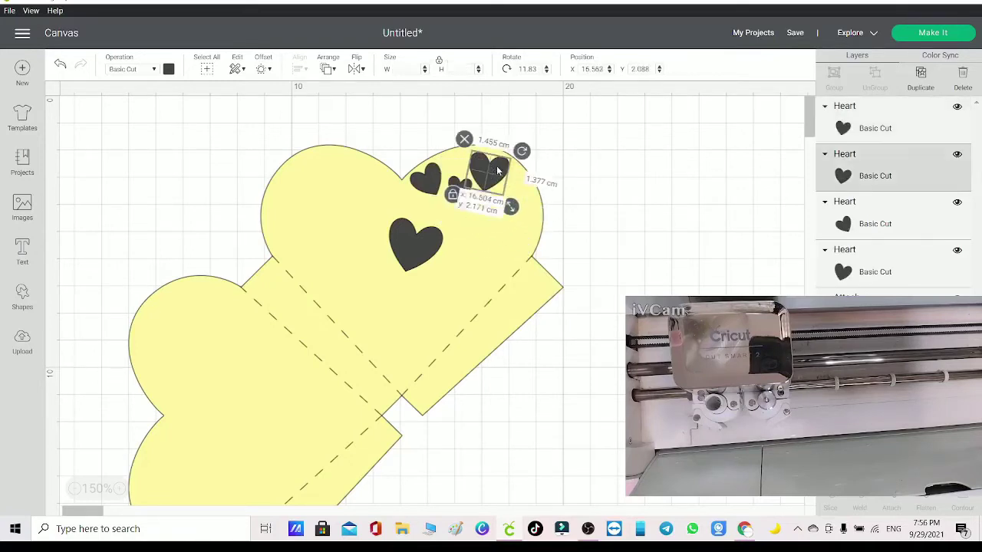
pyautogui.keyDown('shift'); pyautogui.click(427, 187); pyautogui.keyUp('shift')
pyautogui.keyDown('shift'); pyautogui.click(459, 196); pyautogui.keyUp('shift')
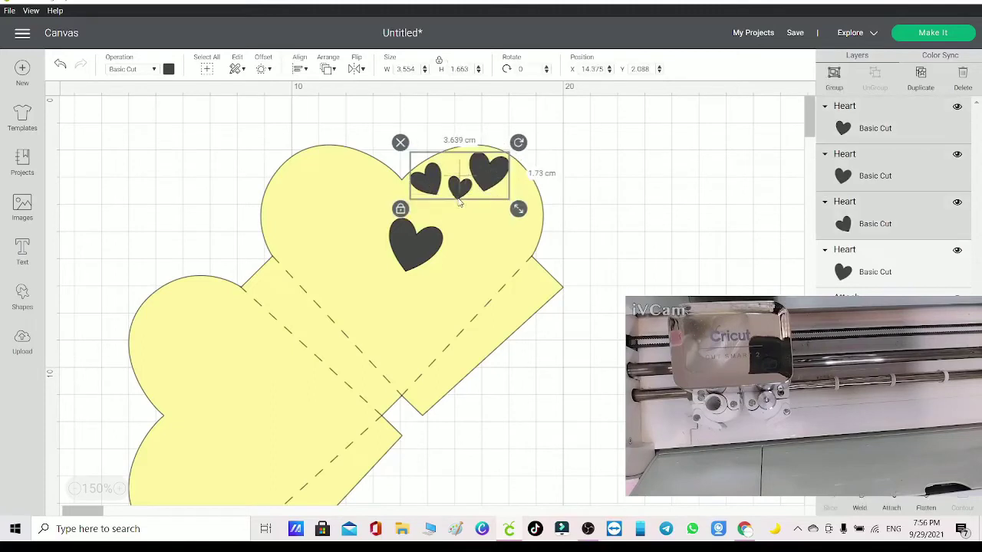
pyautogui.hotkey('ctrl', 'c')
pyautogui.click(441, 264)
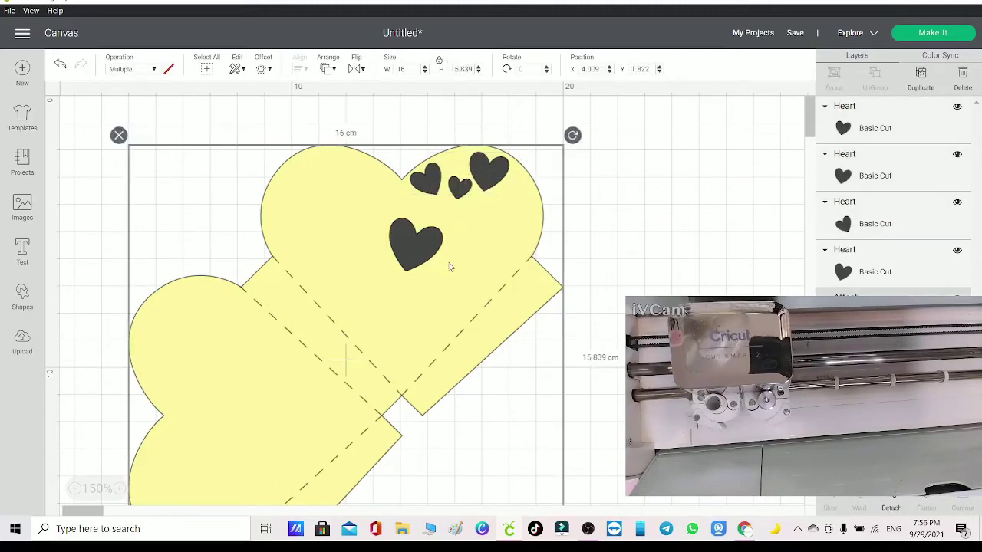
pyautogui.hotkey('ctrl', 'v')
pyautogui.moveTo(508, 257); pyautogui.dragTo(411, 316)
pyautogui.click(395, 130)
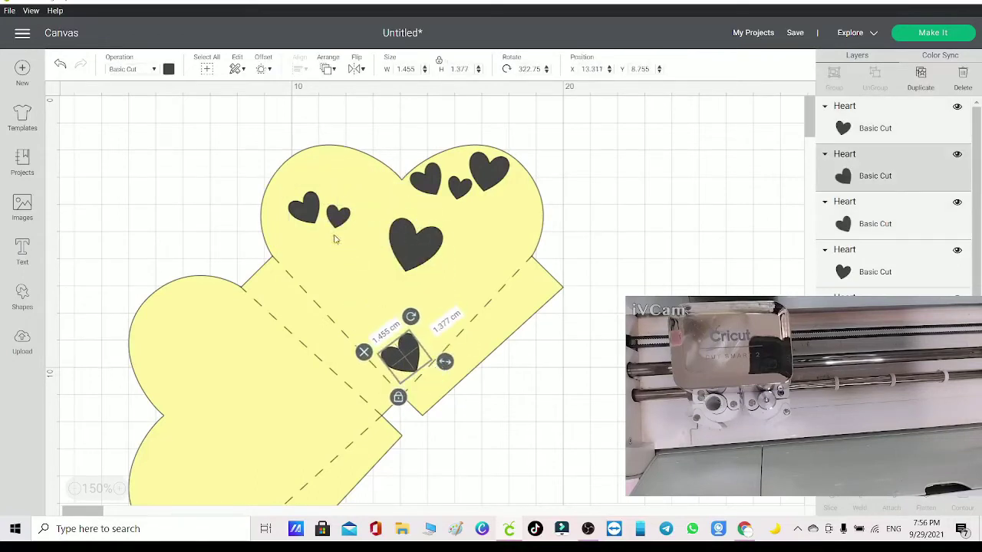
pyautogui.moveTo(337, 221); pyautogui.dragTo(434, 332)
pyautogui.moveTo(313, 215); pyautogui.dragTo(412, 319)
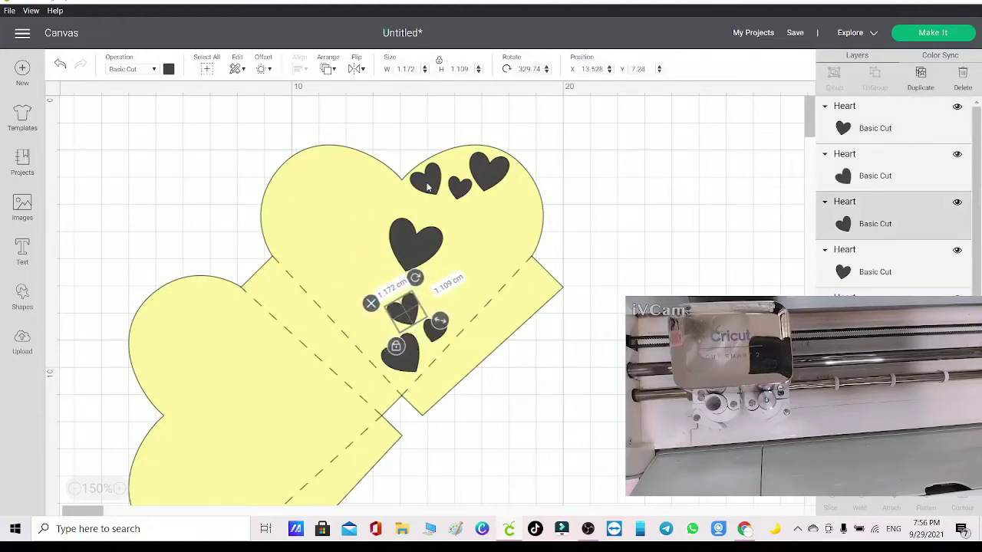
# - Paste the three small hearts again and arrange them along the outer edge of the panel's left lobe
pyautogui.hotkey('ctrl', 'v')
pyautogui.moveTo(491, 201); pyautogui.dragTo(299, 238)
pyautogui.click(385, 144)
pyautogui.moveTo(302, 190)
pyautogui.mouseDown()
pyautogui.moveTo(287, 199)
pyautogui.moveTo(318, 192)
pyautogui.moveTo(315, 181)
pyautogui.mouseUp()
pyautogui.click(336, 211)
# - Paste the trio again, placing the larger two on the right lobe's outer edge at about 346° and 25.3°, and the smallest low on the left lobe
pyautogui.click(415, 264)
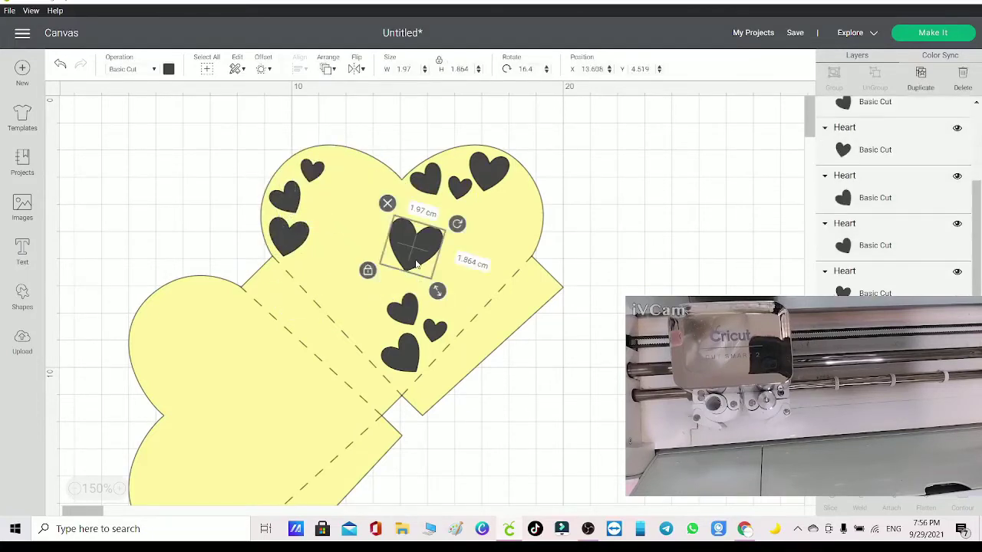
pyautogui.hotkey('ctrl', 'v')
pyautogui.moveTo(549, 229); pyautogui.dragTo(510, 207)
pyautogui.click(713, 245)
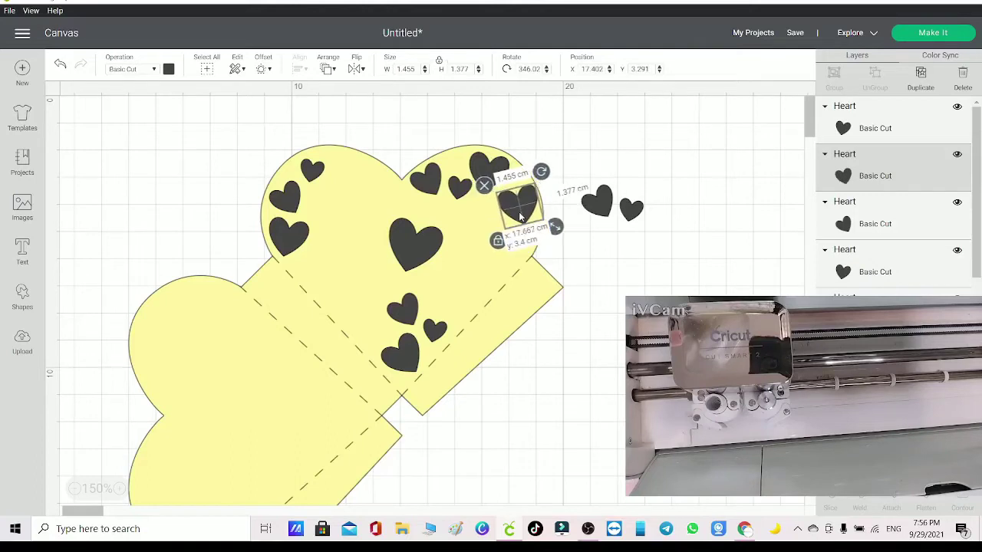
pyautogui.moveTo(597, 203); pyautogui.dragTo(508, 244)
pyautogui.moveTo(519, 210); pyautogui.dragTo(530, 244)
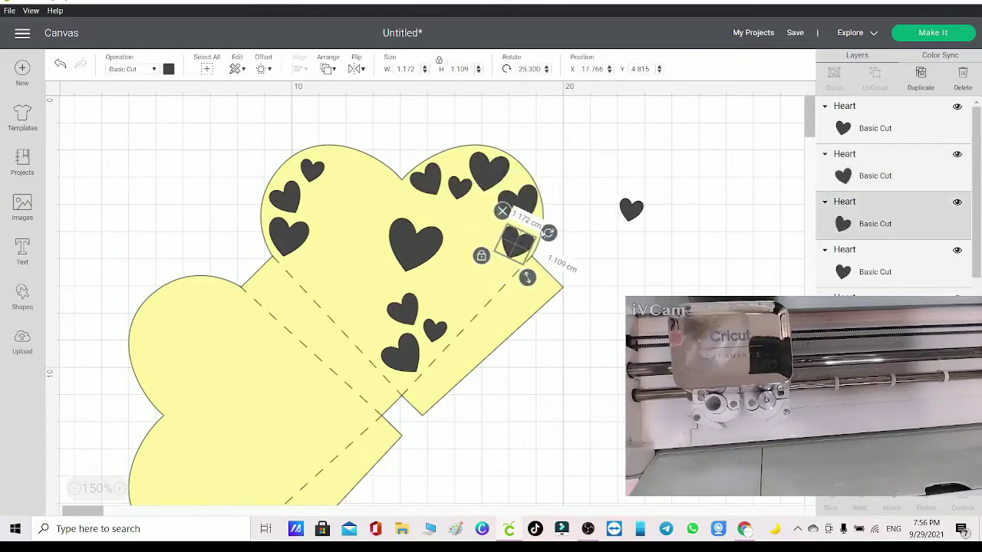
pyautogui.moveTo(627, 211); pyautogui.dragTo(306, 264)
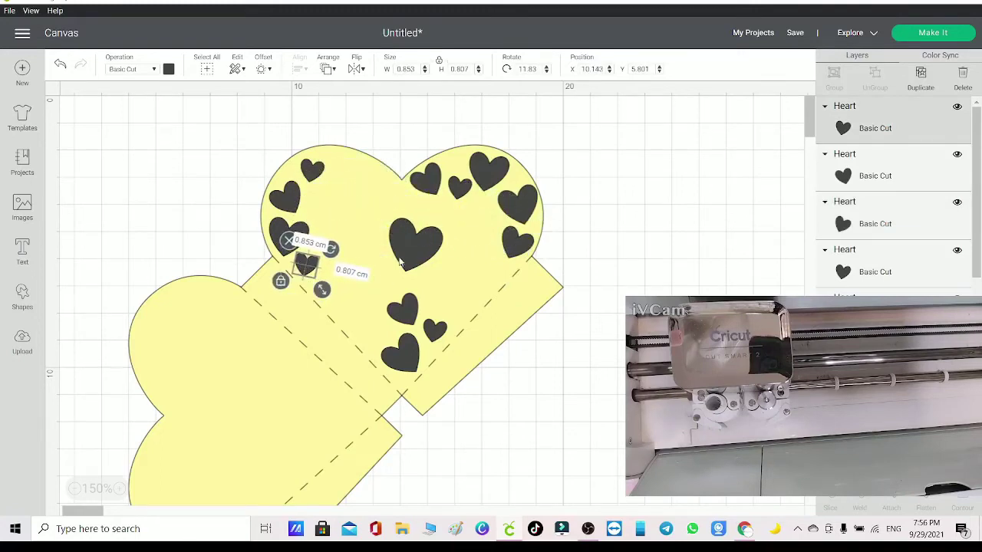
# - Duplicate the large central heart and place the copy in the left lobe, rotated to about 330.6°
pyautogui.click(400, 260)
pyautogui.moveTo(432, 241); pyautogui.dragTo(371, 189)
pyautogui.moveTo(382, 156); pyautogui.dragTo(350, 162)
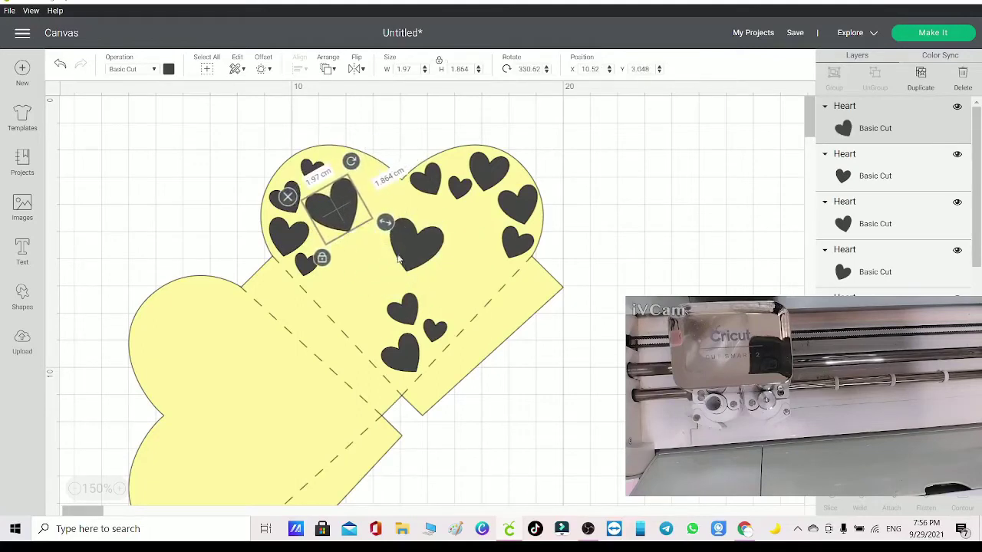
# - Place a copy of the right-edge heart below the central heart, and a small heart copy enlarged to about 1.15 cm inside the right lobe
pyautogui.click(527, 205)
pyautogui.moveTo(505, 227); pyautogui.dragTo(466, 276)
pyautogui.click(458, 190)
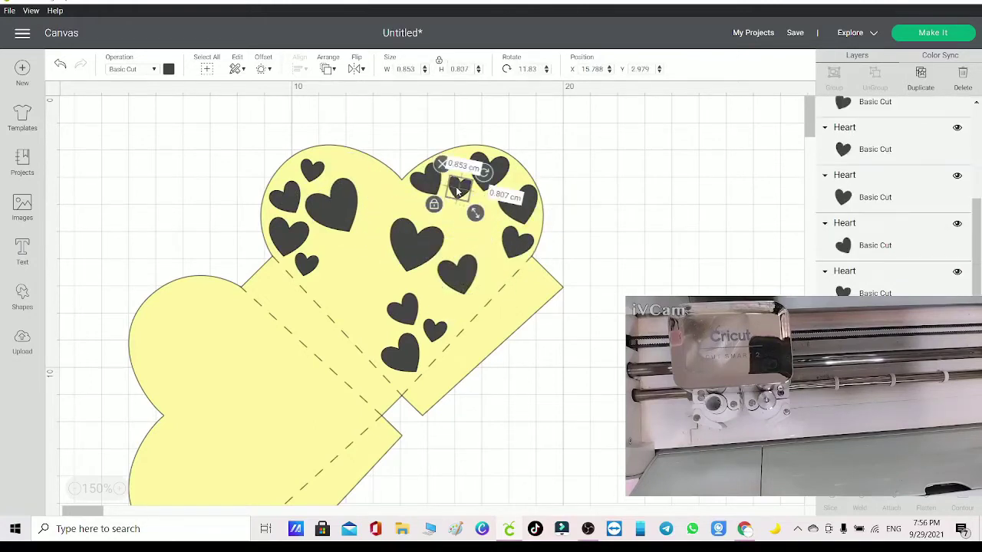
pyautogui.moveTo(458, 192); pyautogui.dragTo(500, 251)
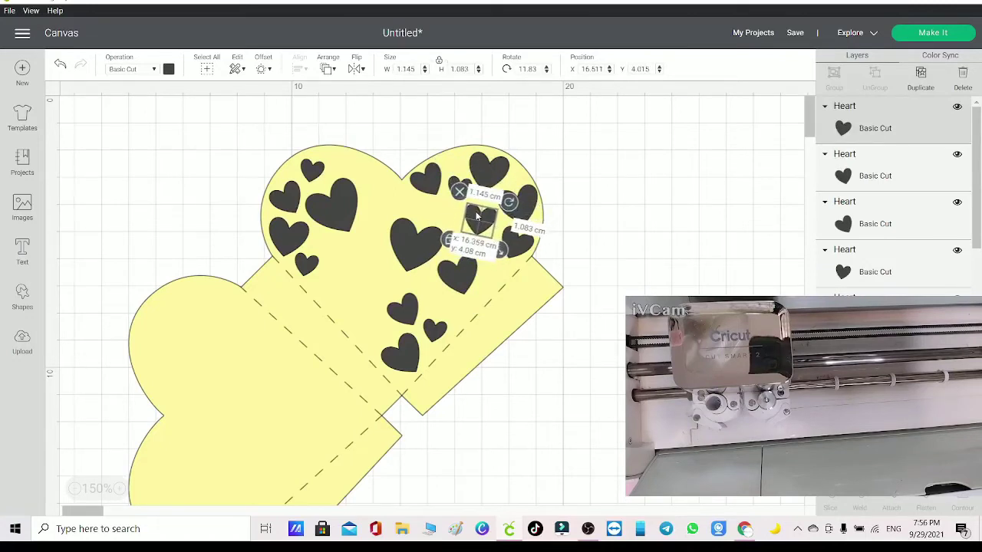
# - Fill the gaps near the notch and the right fold with more small heart copies, making the one left of the notch about 1.05 cm wide
pyautogui.moveTo(476, 217); pyautogui.dragTo(405, 225)
pyautogui.hotkey('ctrl', 'z')
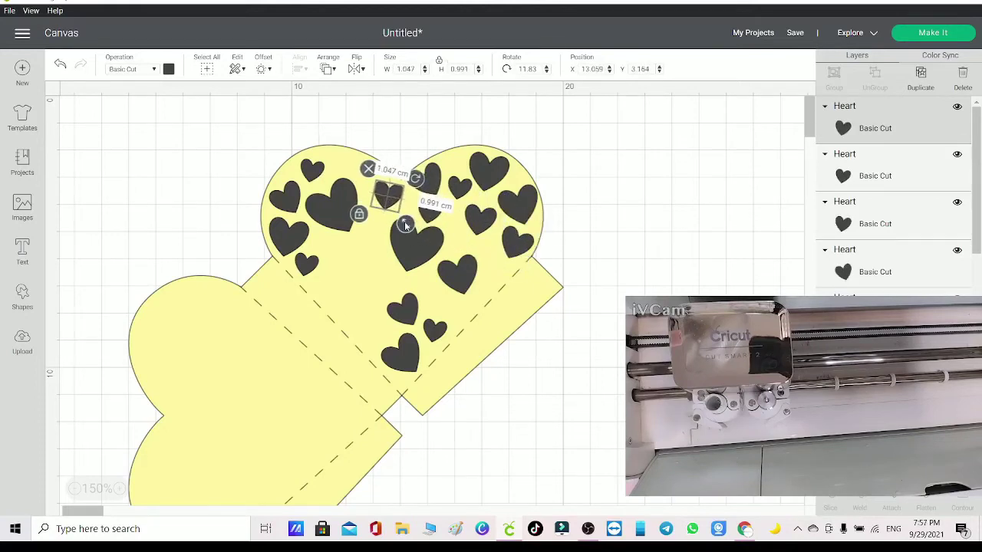
pyautogui.hotkey('ctrl', 'z')
pyautogui.hotkey('ctrl', 'z')
pyautogui.moveTo(528, 247); pyautogui.dragTo(435, 301)
pyautogui.hotkey('ctrl', 'z')
pyautogui.hotkey('ctrl', 'z')
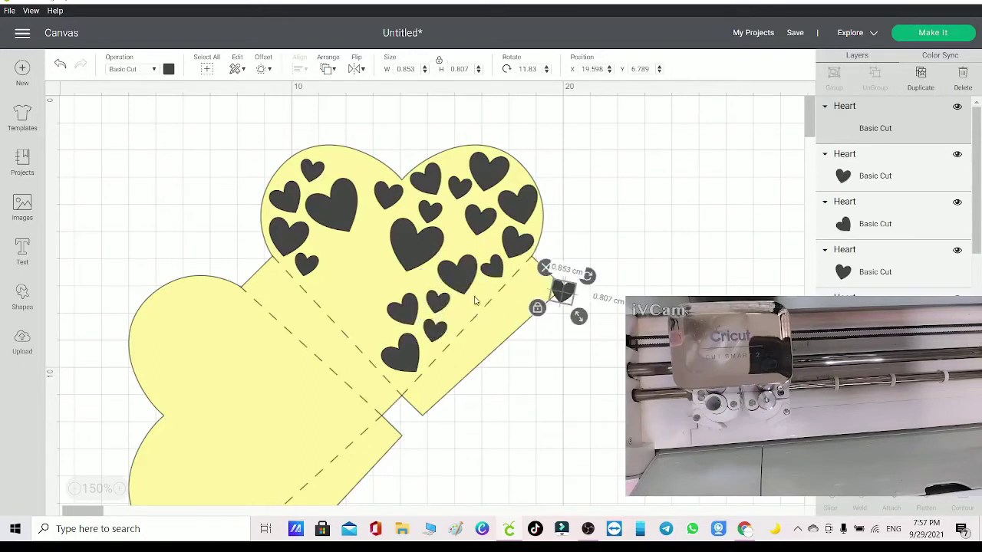
# - Place another small heart, about 1 cm wide, just left of the central heart and undo the accidental move of the box
pyautogui.moveTo(546, 269); pyautogui.dragTo(388, 266)
pyautogui.hotkey('ctrl', 'a')
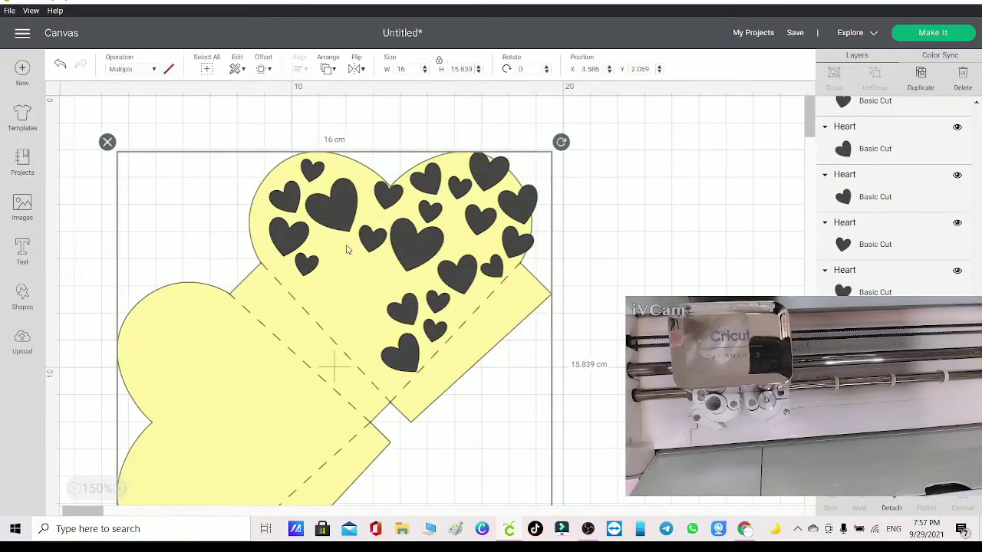
pyautogui.hotkey('ctrl', 'z')
# - Duplicate the 1 cm heart, move the copy below the left lobe's large heart and enlarge it to about 1.24 cm wide
pyautogui.click(378, 244)
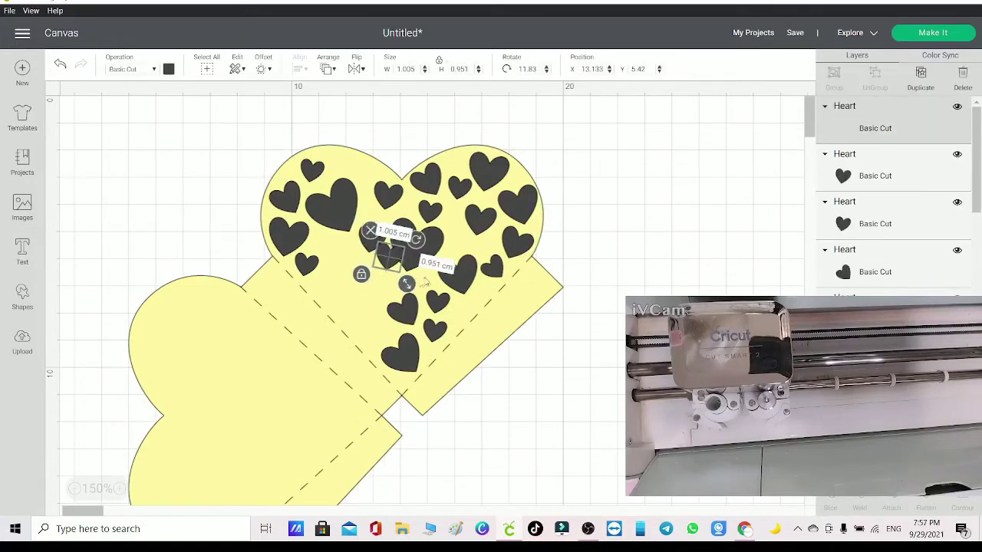
pyautogui.hotkey('ctrl', 'a')
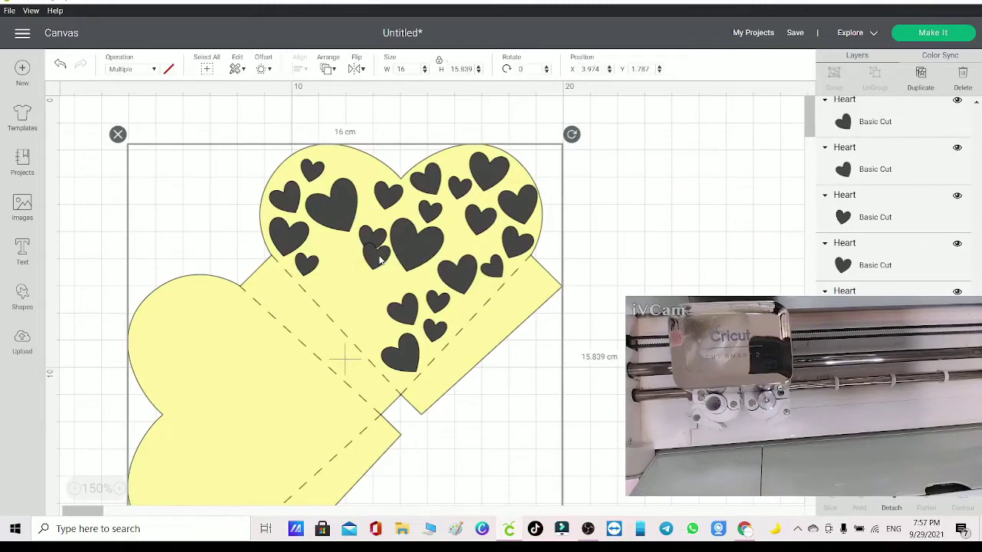
pyautogui.click(382, 260)
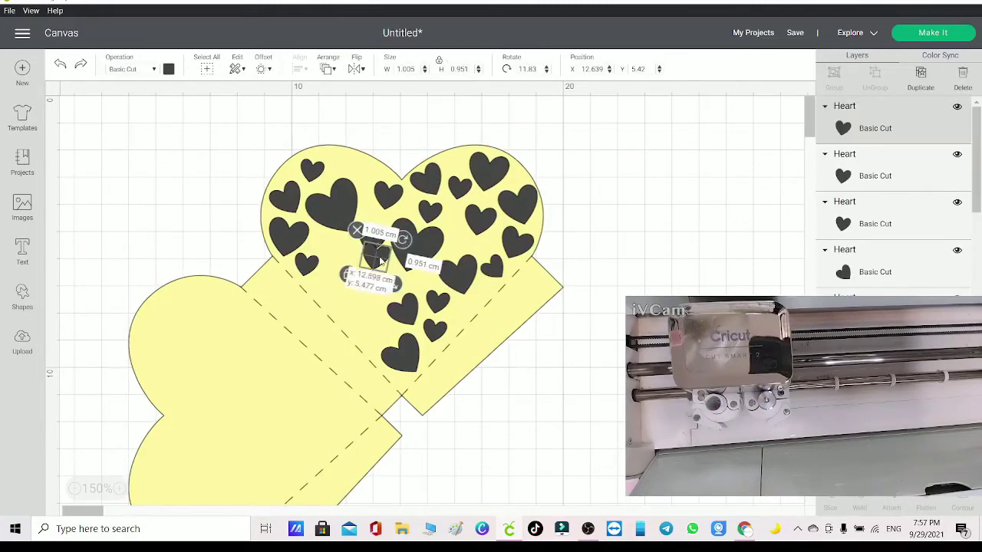
pyautogui.moveTo(382, 261); pyautogui.dragTo(362, 284)
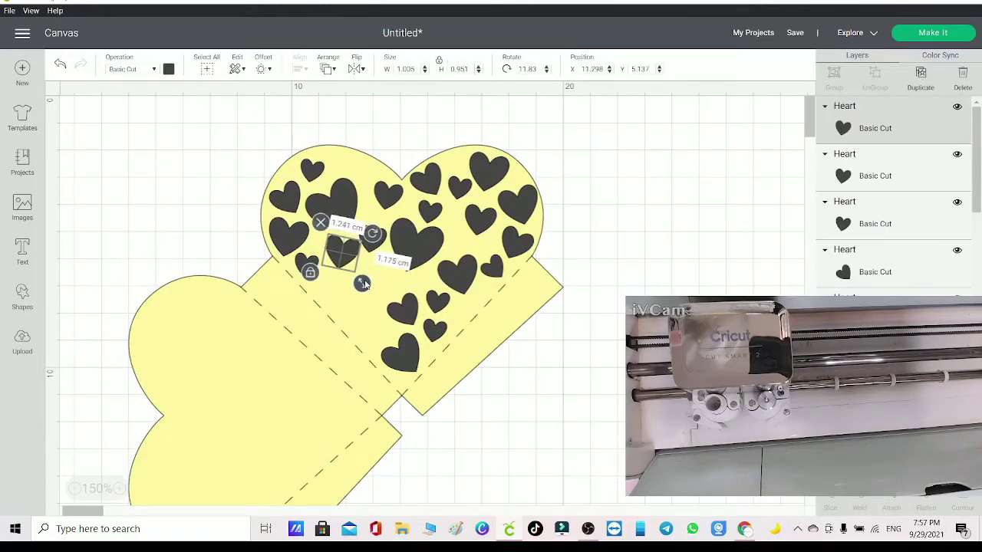
# - Add one heart copy below-left of the central heart and another about 1.16 cm wide beside the left fold line, rotated to about 342.3°
pyautogui.moveTo(376, 236); pyautogui.dragTo(363, 265)
pyautogui.hotkey('ctrl', 'z')
pyautogui.hotkey('ctrl', 'z')
pyautogui.hotkey('ctrl', 'z')
pyautogui.hotkey('ctrl', 'z')
pyautogui.moveTo(371, 307); pyautogui.dragTo(377, 310)
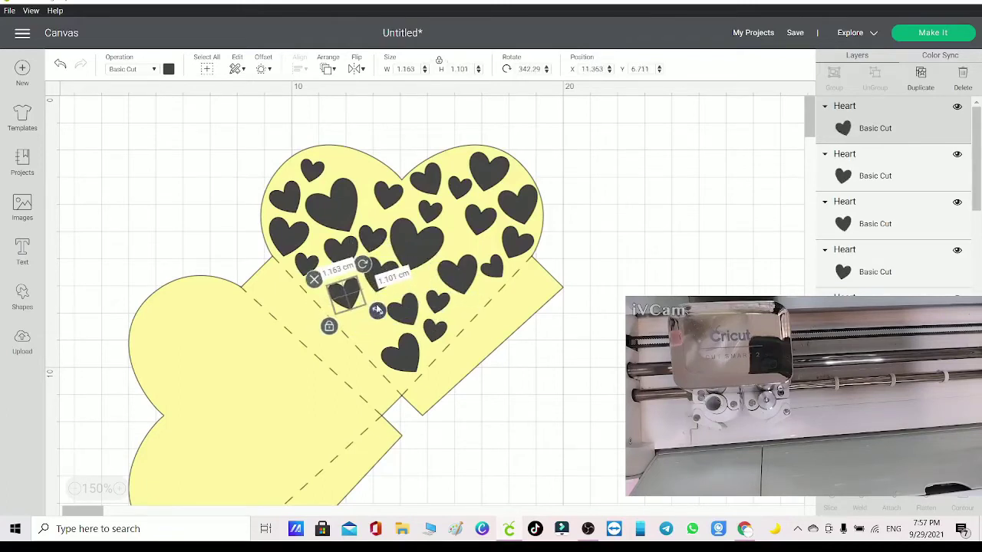
# - Place another heart copy about 1 cm wide in the gap beside the left fold line, above the panel's lower tip
pyautogui.hotkey('ctrl', 'z')
pyautogui.hotkey('ctrl', 'z')
pyautogui.hotkey('ctrl', 'z')
pyautogui.hotkey('ctrl', 'z')
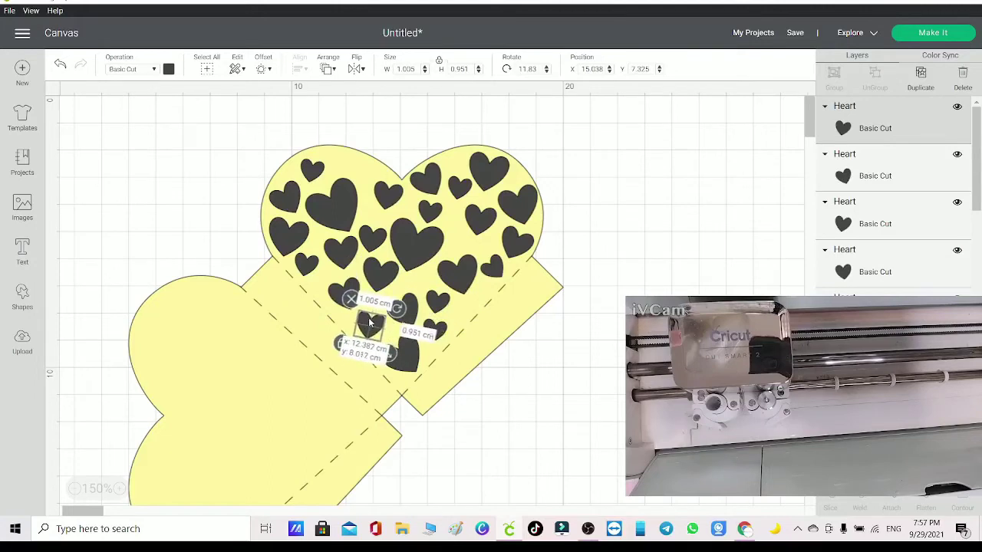
pyautogui.click(604, 224)
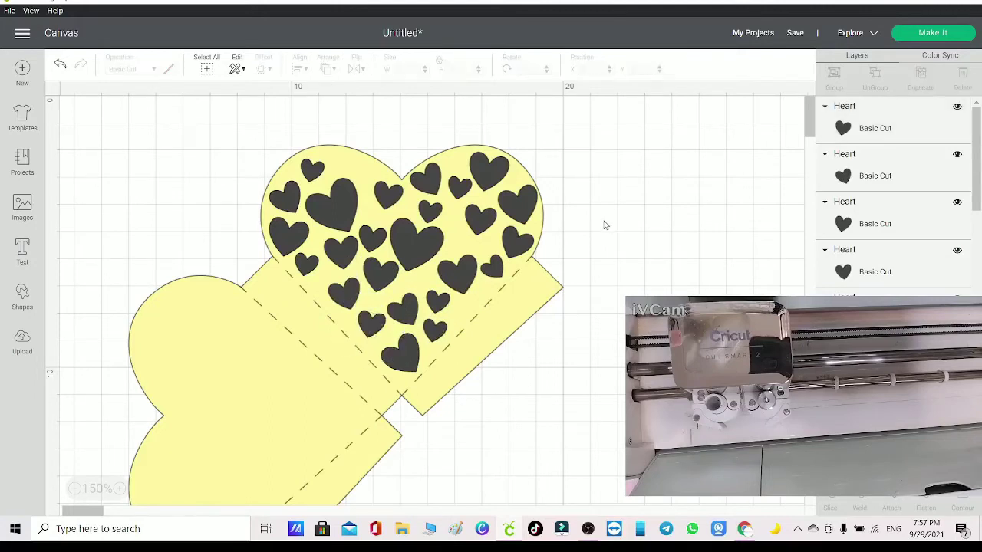
# - Place a copy of the 0.85 cm heart in the empty upper part of the left lobe, above the large heart
pyautogui.click(435, 311)
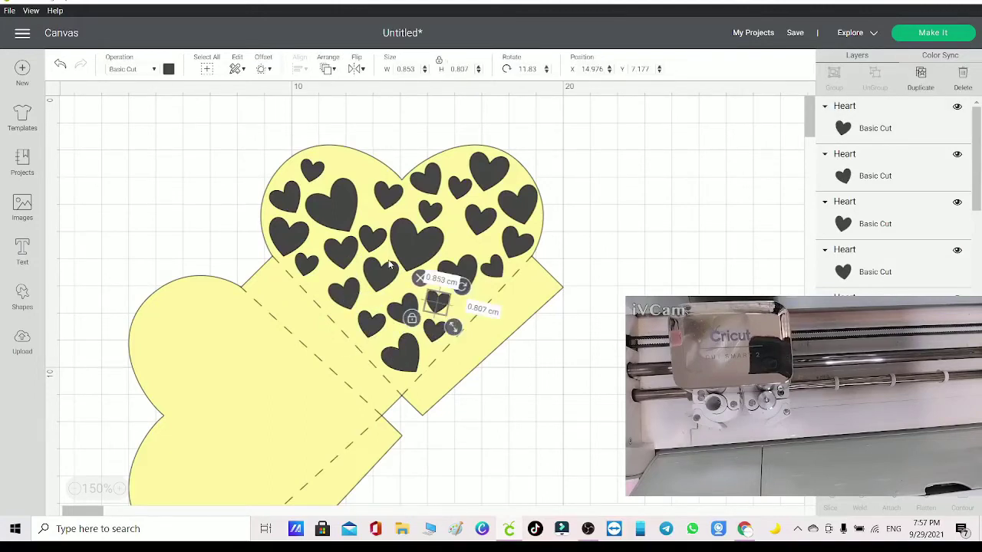
pyautogui.moveTo(435, 311); pyautogui.dragTo(355, 175)
pyautogui.click(598, 153)
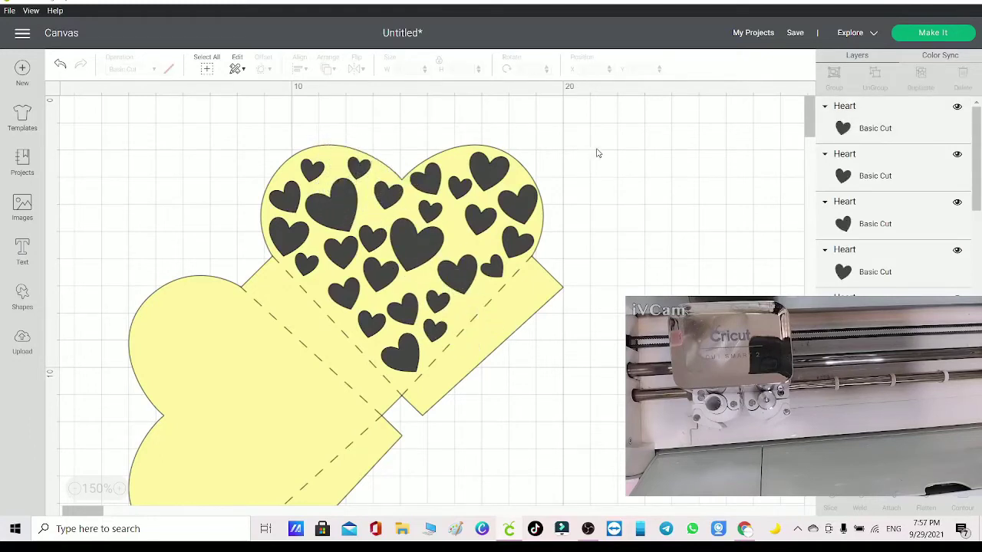
# - Attach all the hearts to the heart box, then duplicate the attached design and move the copy diagonally below the original
pyautogui.moveTo(603, 131); pyautogui.dragTo(186, 461)
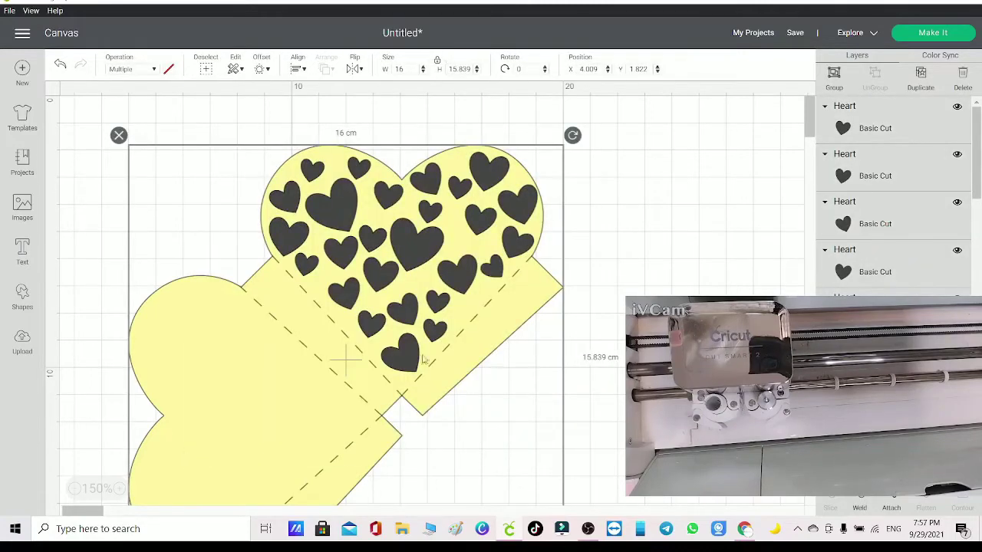
pyautogui.click(893, 504)
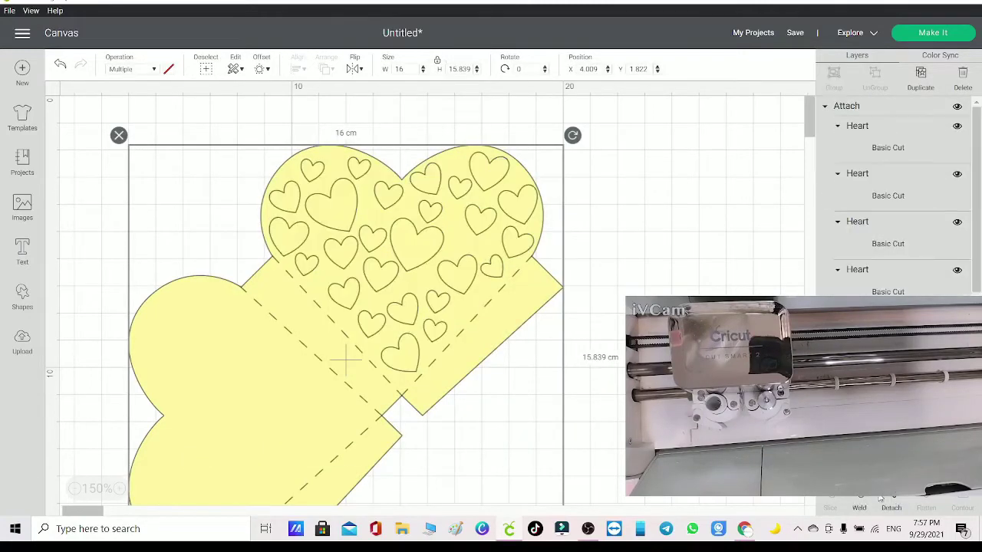
pyautogui.rightClick(407, 257)
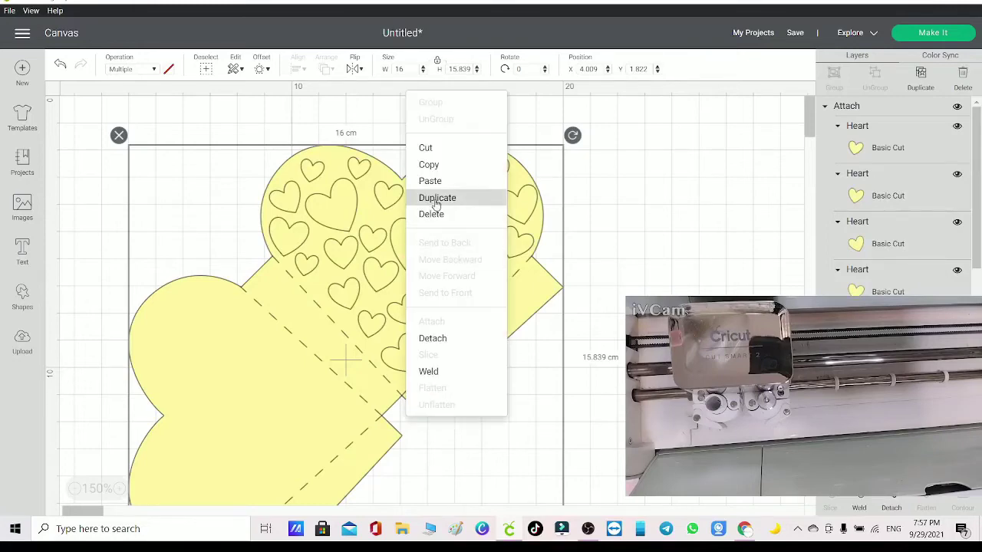
pyautogui.click(436, 198)
pyautogui.moveTo(360, 301); pyautogui.dragTo(590, 464)
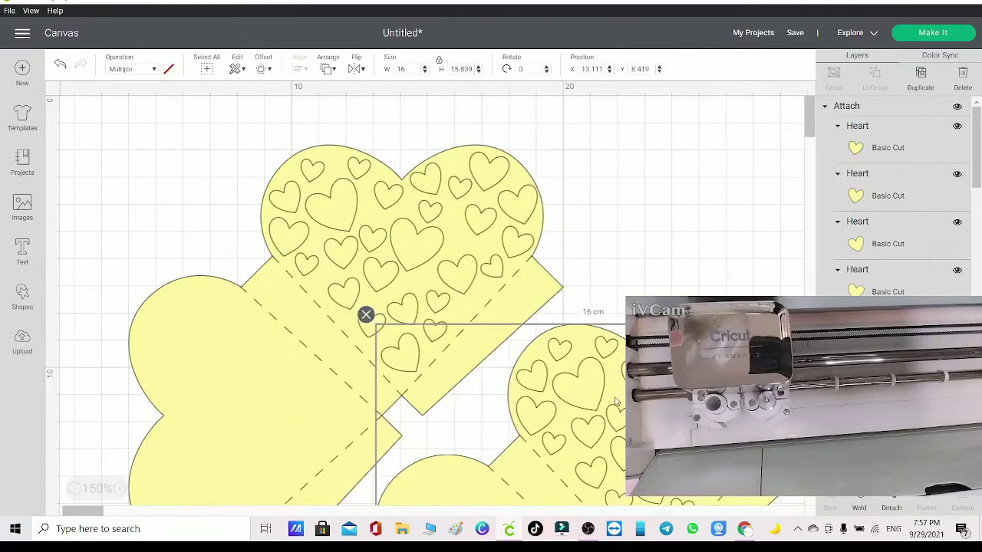
pyautogui.scroll(-3, 591, 345)
pyautogui.moveTo(590, 345); pyautogui.dragTo(578, 408)
# - Try detaching the original design, deleting its box shape and welding the remaining small hearts together
pyautogui.click(406, 209)
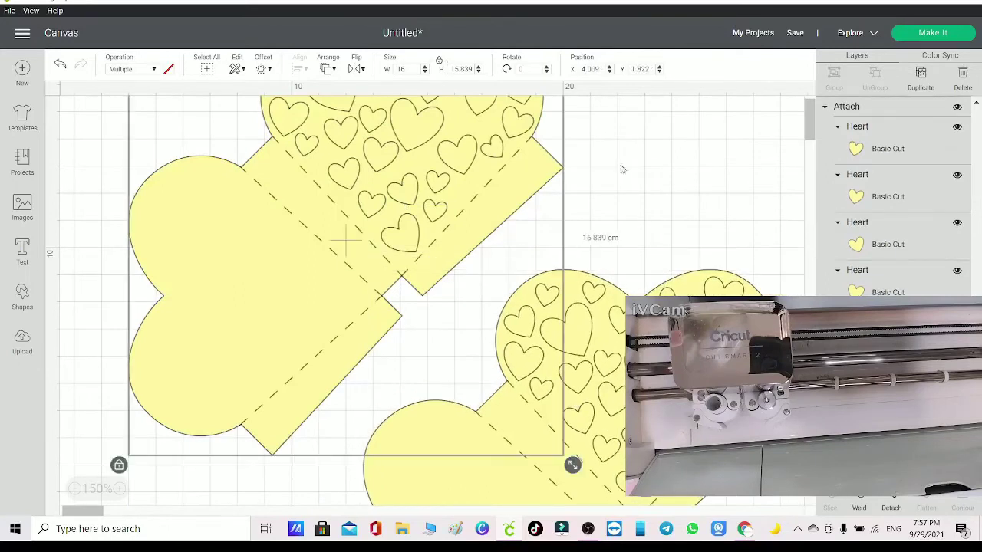
pyautogui.rightClick(387, 152)
pyautogui.click(449, 394)
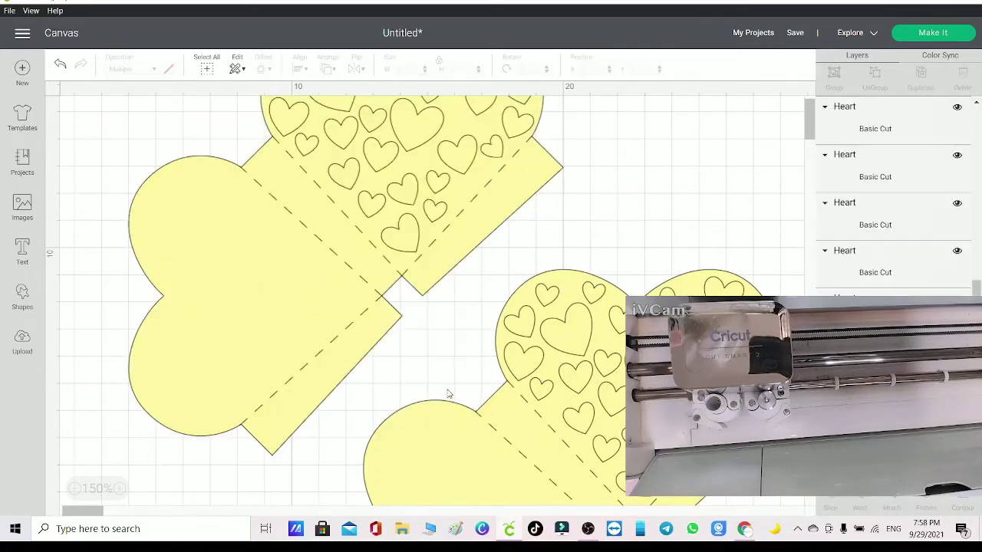
pyautogui.click(273, 241)
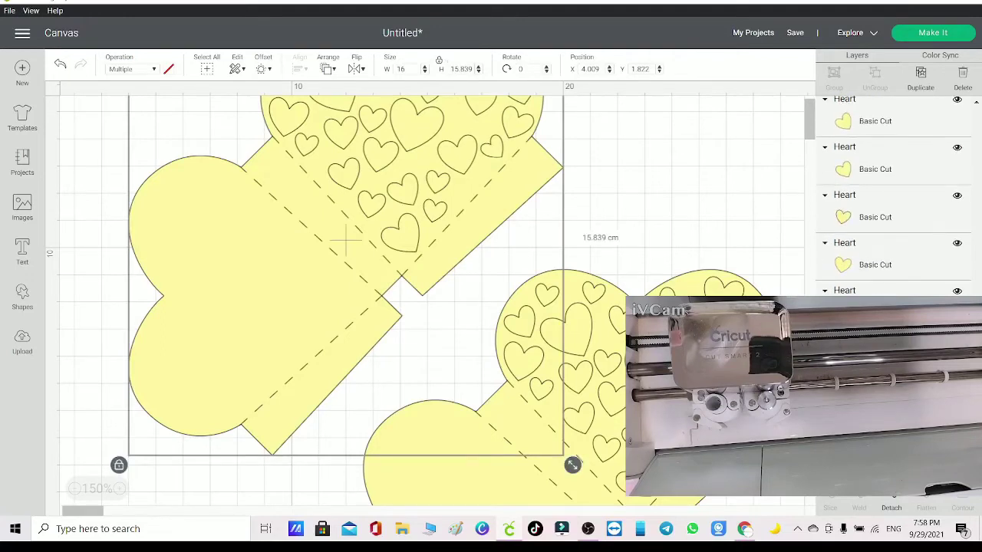
pyautogui.press('Delete')
pyautogui.scroll(3, 559, 167)
pyautogui.moveTo(560, 128); pyautogui.dragTo(245, 352)
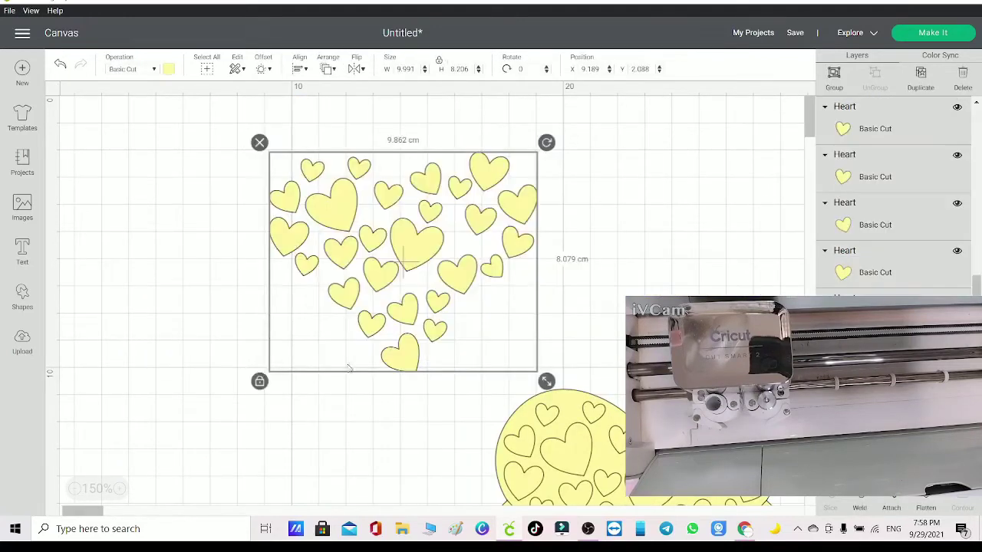
pyautogui.click(857, 503)
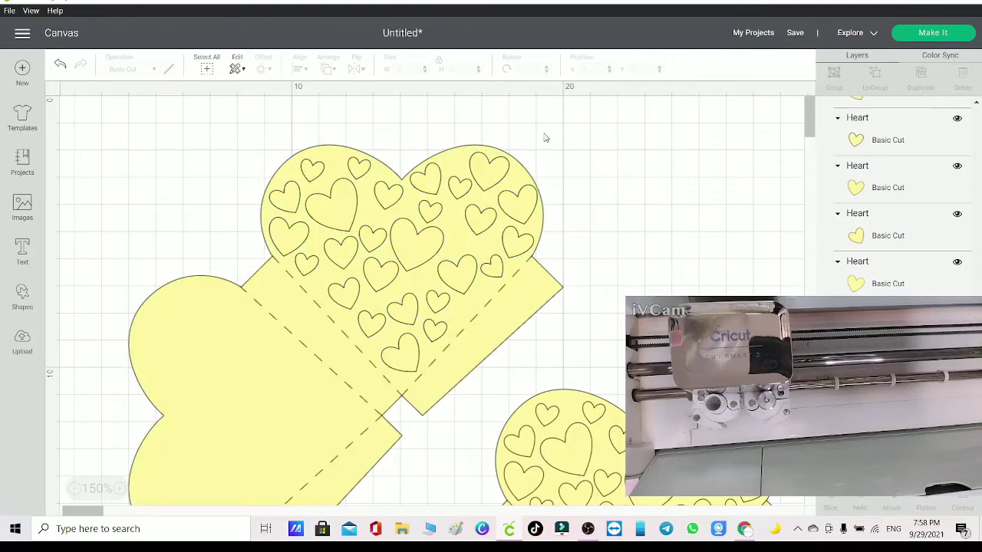
# - Try hiding the attached heart box copy while keeping the welded hearts and the original plain box visible
pyautogui.hotkey('ctrl', 'v')
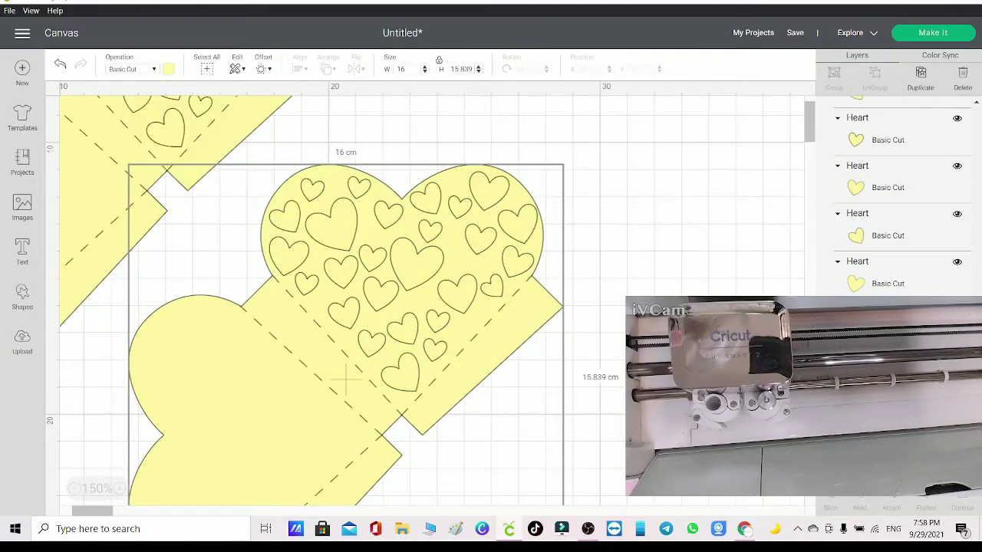
pyautogui.hotkey('ctrl', 'z')
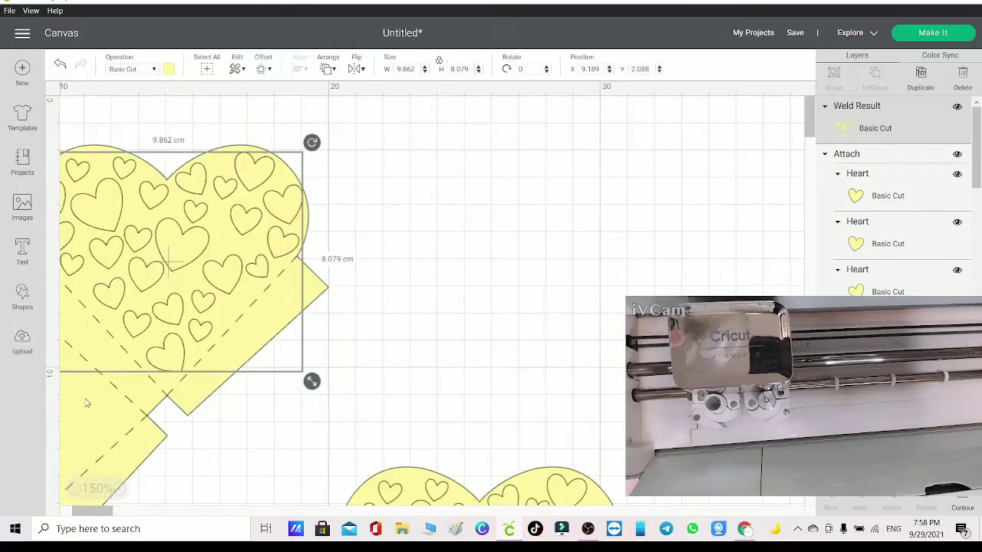
pyautogui.click(856, 134)
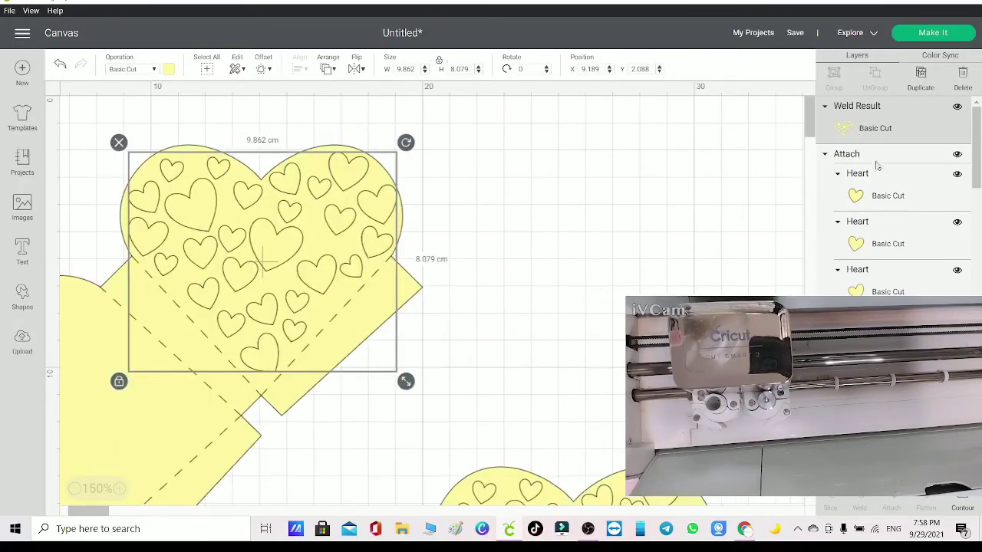
pyautogui.click(159, 430)
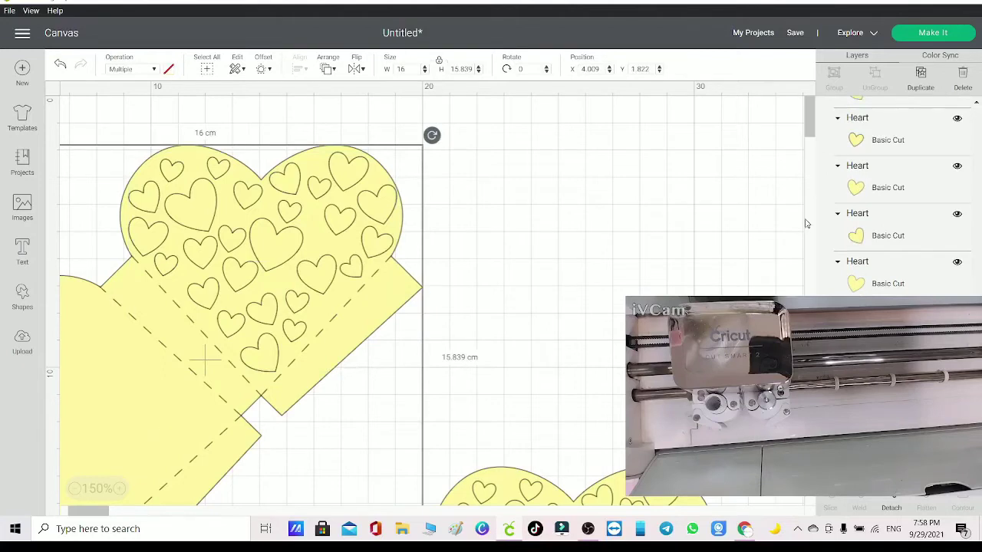
pyautogui.scroll(-5, 865, 247)
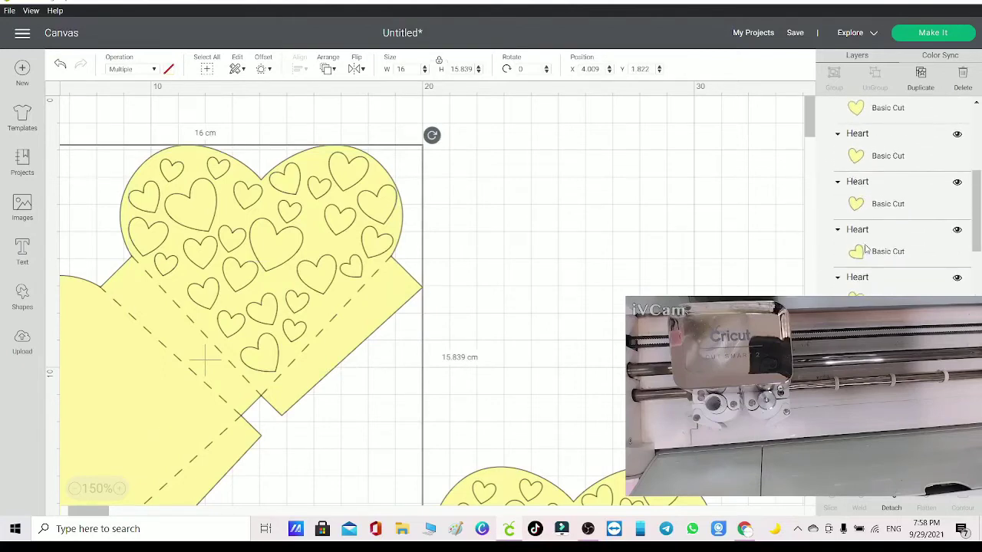
pyautogui.scroll(-3, 866, 247)
pyautogui.scroll(-3, 432, 346)
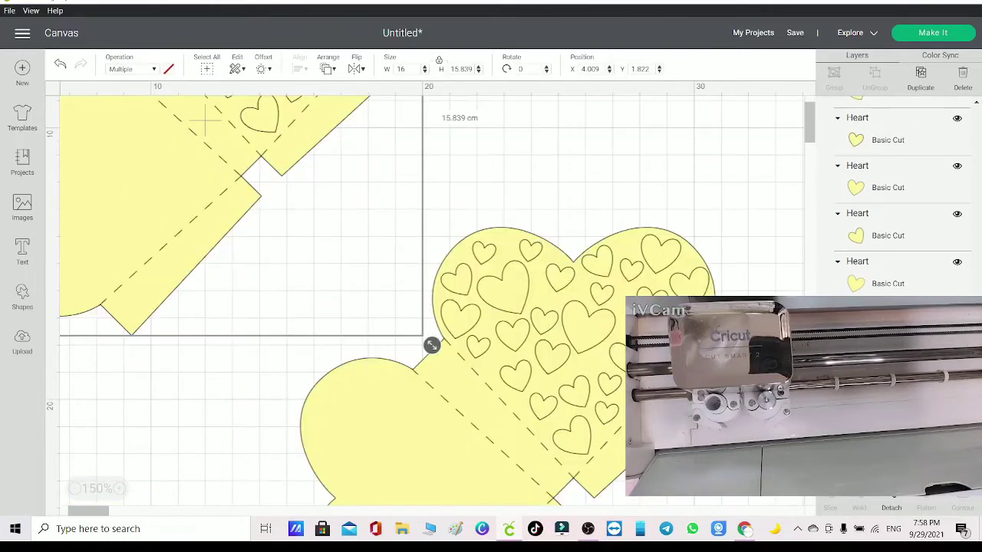
pyautogui.click(517, 441)
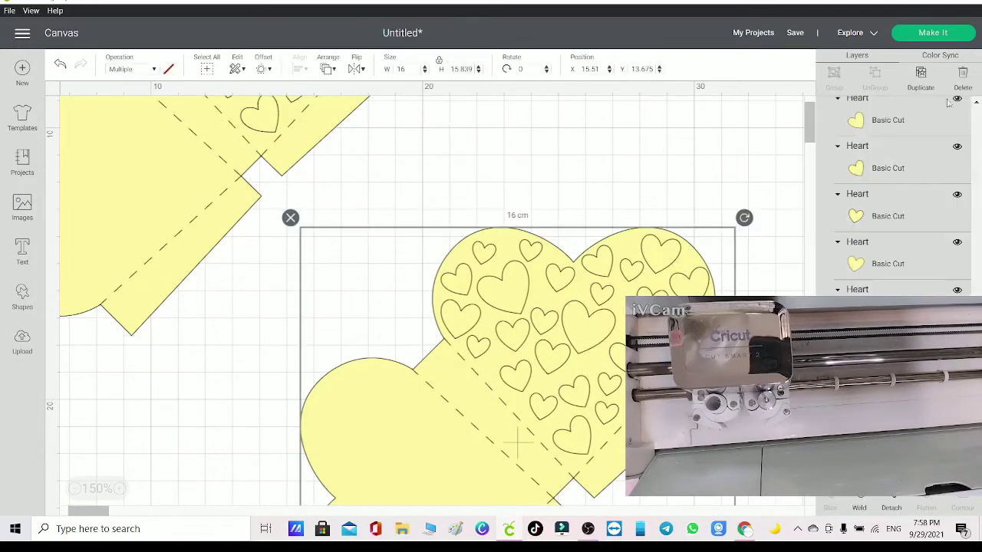
pyautogui.scroll(10, 942, 136)
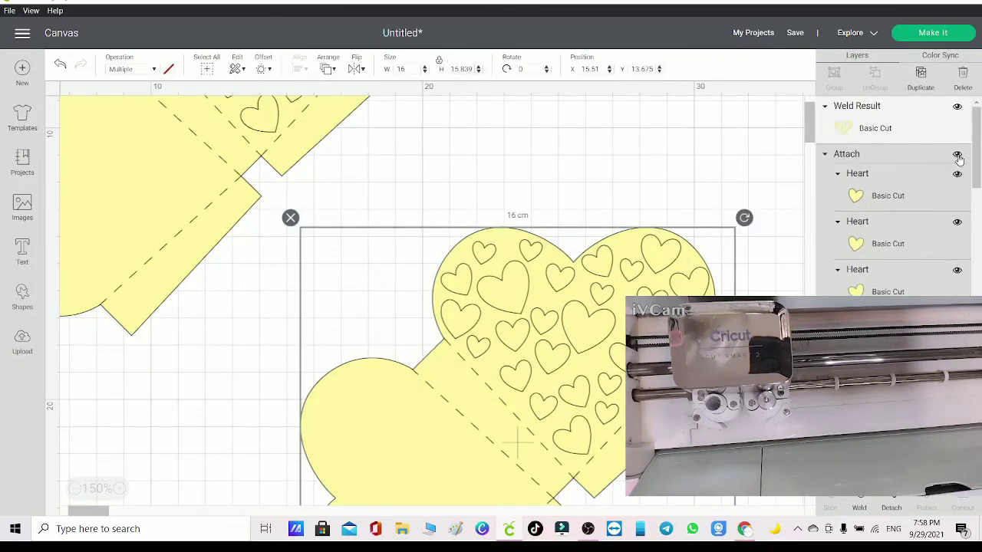
pyautogui.click(956, 154)
pyautogui.scroll(3, 812, 151)
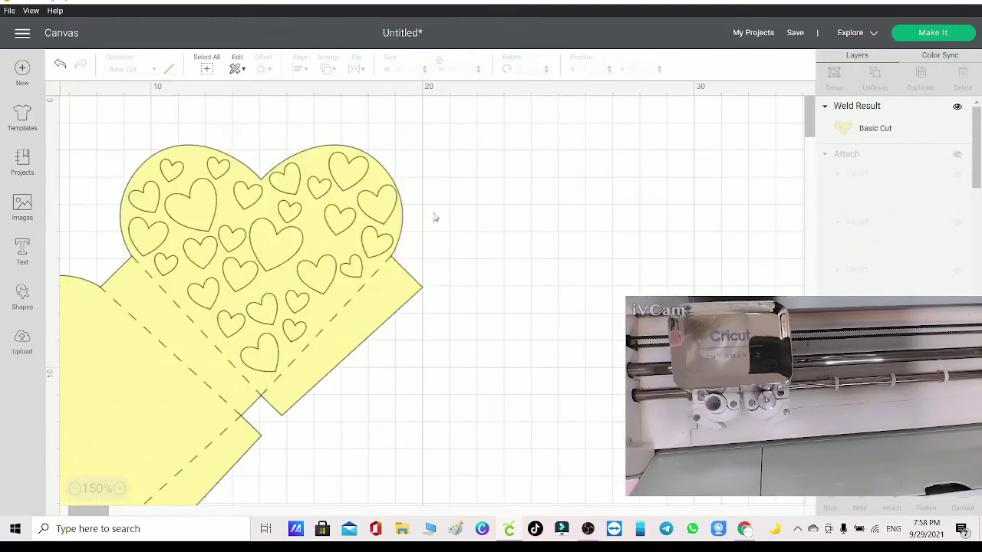
# - Try selecting the welded hearts together with the plain box, then undo back to the separate small hearts
pyautogui.click(336, 250)
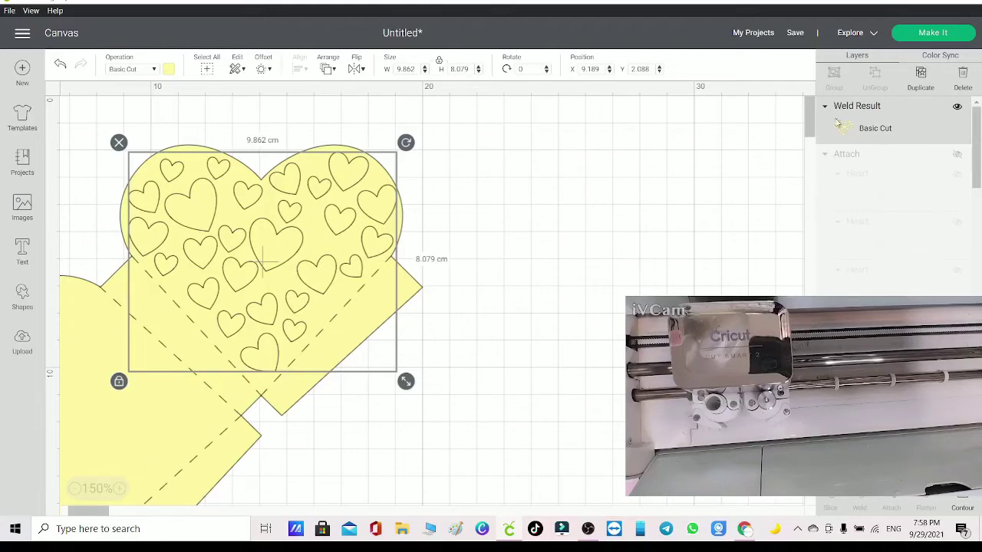
pyautogui.click(456, 217)
pyautogui.moveTo(475, 167); pyautogui.dragTo(173, 429)
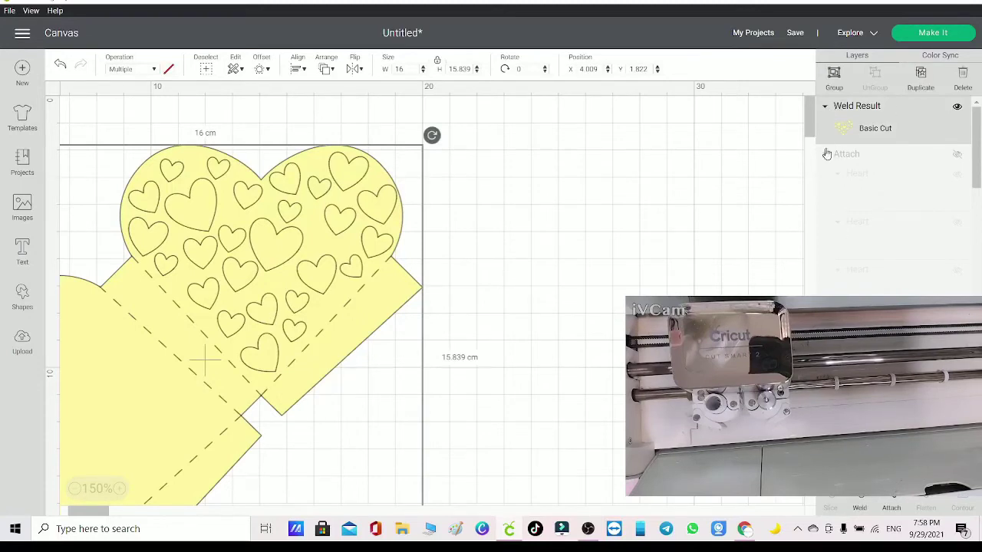
pyautogui.hotkey('ctrl', 'z')
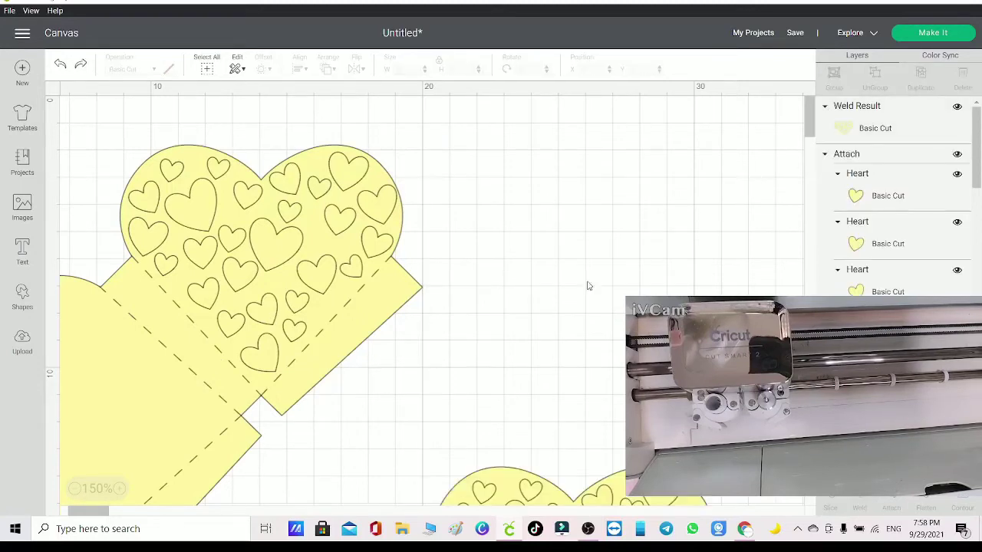
pyautogui.hotkey('ctrl', 'z')
pyautogui.hotkey('ctrl', 'z')
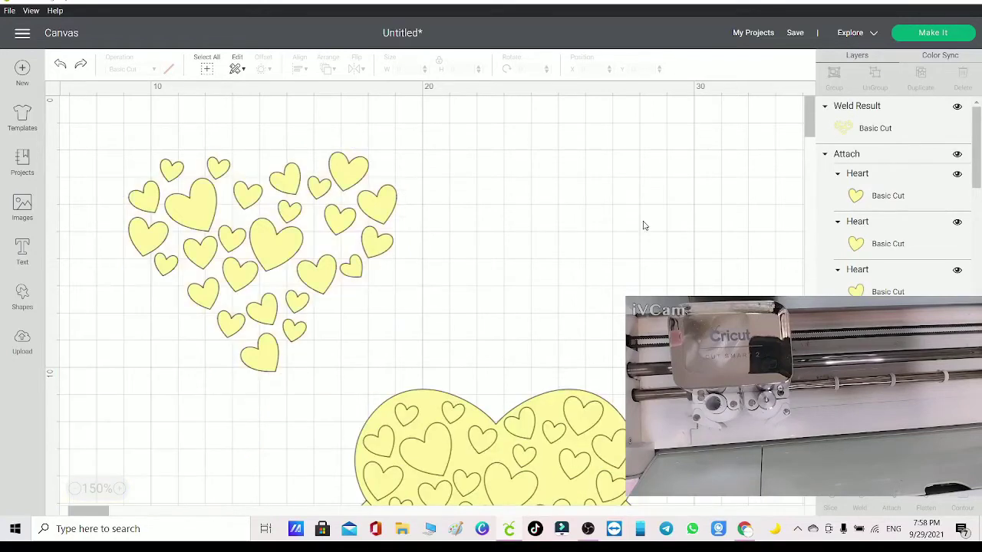
# - Select all the separate small hearts beside the attached copy and weld them into one shape
pyautogui.click(347, 224)
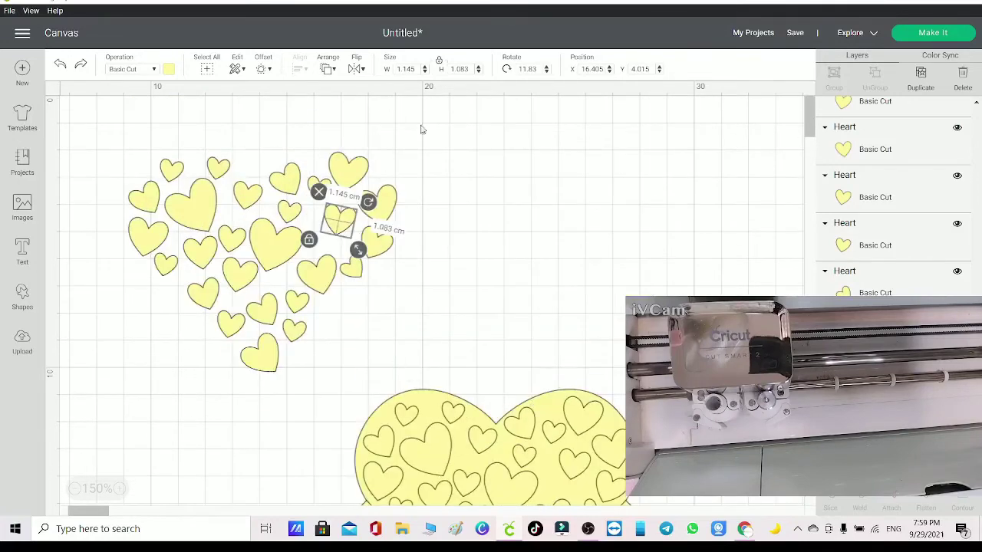
pyautogui.moveTo(431, 137); pyautogui.dragTo(123, 368)
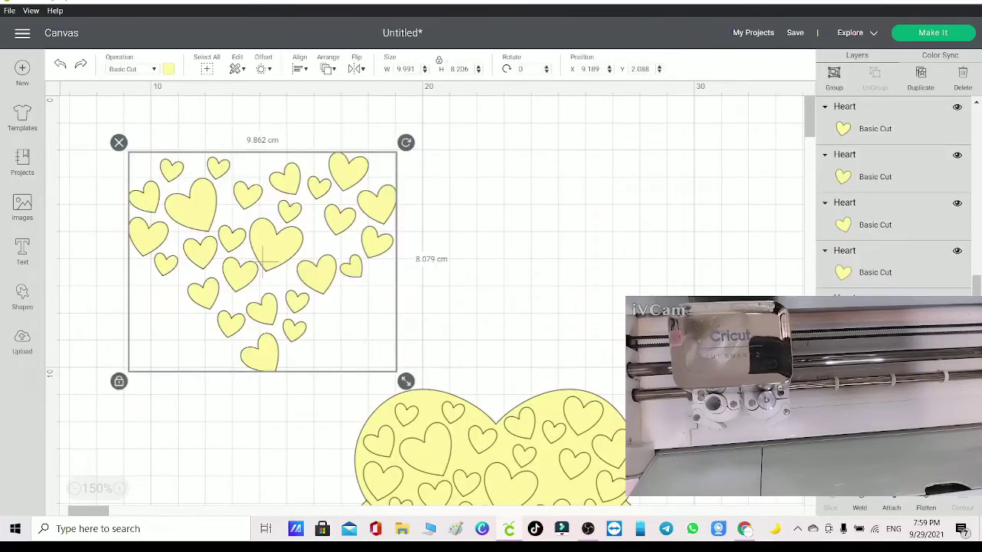
pyautogui.scroll(-3, 898, 196)
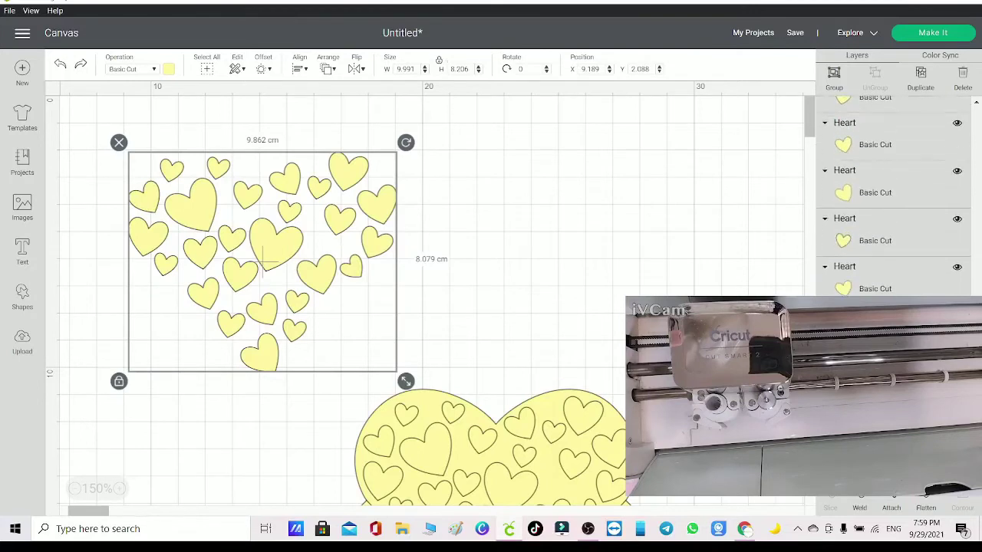
pyautogui.scroll(-1, 894, 197)
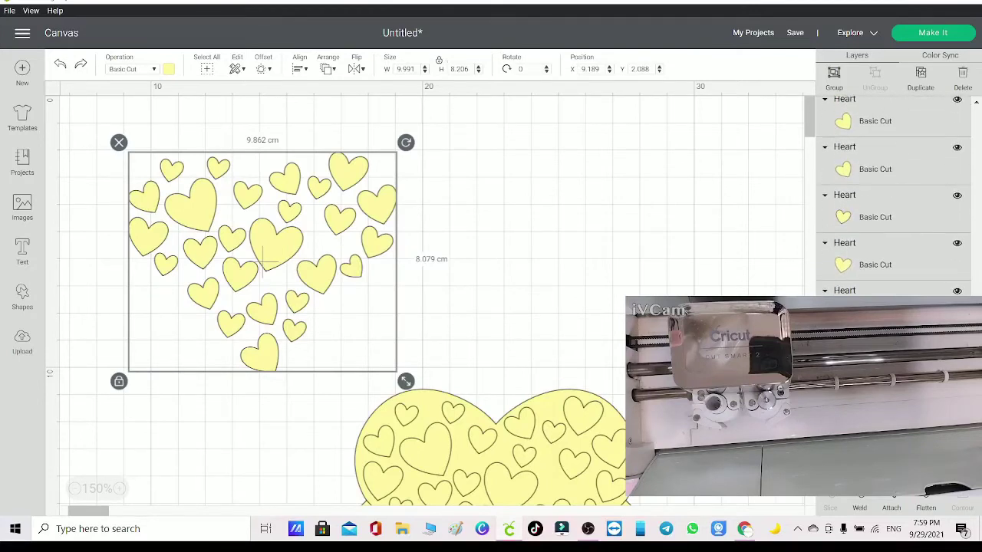
pyautogui.click(859, 500)
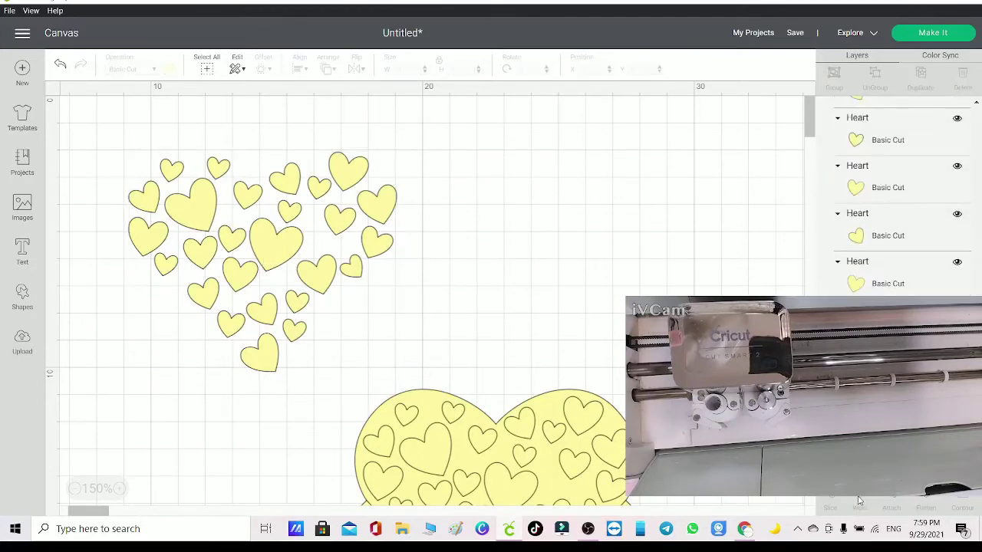
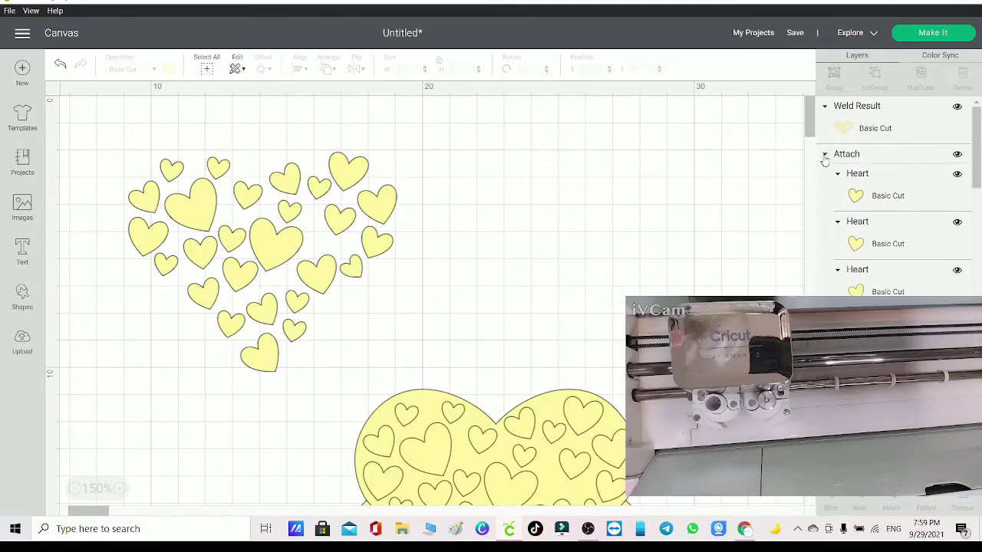
# - Hide the attached design copy, collapse the two attached layer sets and show the plain heart box with its score lines
pyautogui.click(956, 154)
pyautogui.click(824, 106)
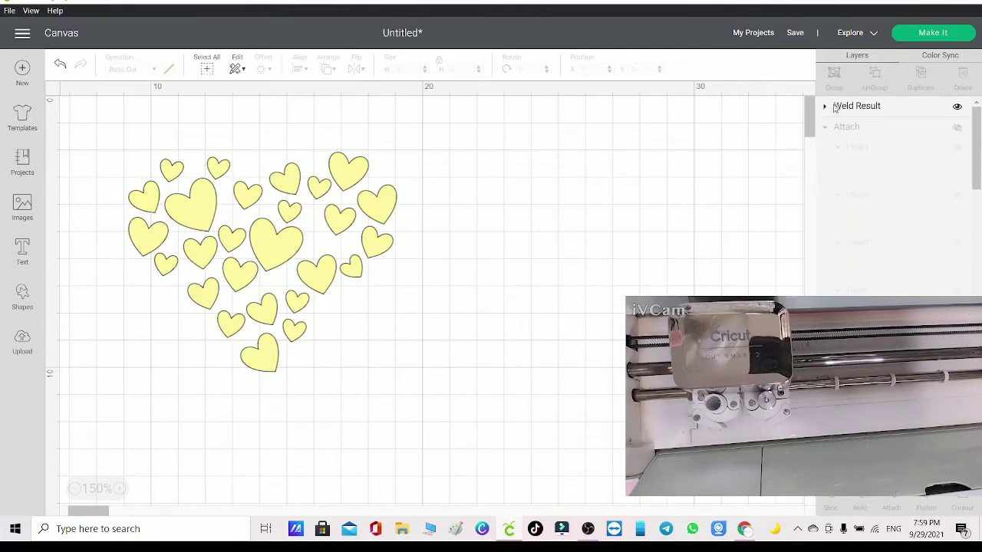
pyautogui.click(824, 106)
pyautogui.click(825, 154)
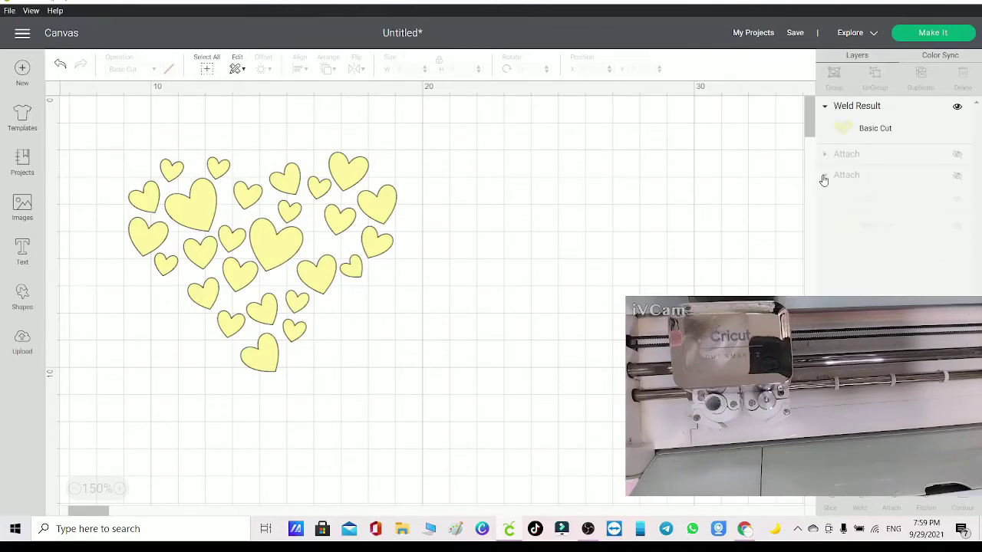
pyautogui.click(825, 175)
pyautogui.click(957, 174)
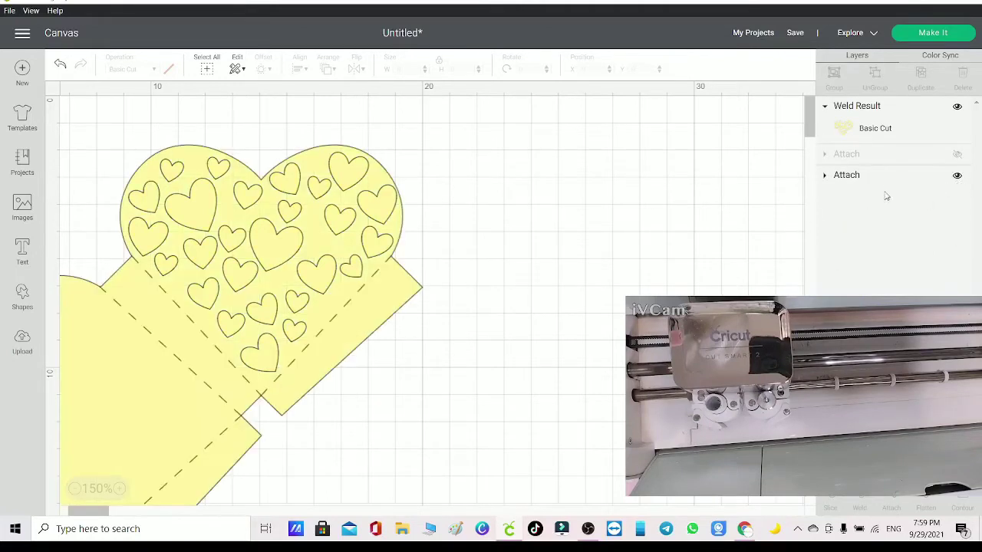
# - Slice the plain box's Basic Cut layer with the welded hearts
pyautogui.click(846, 175)
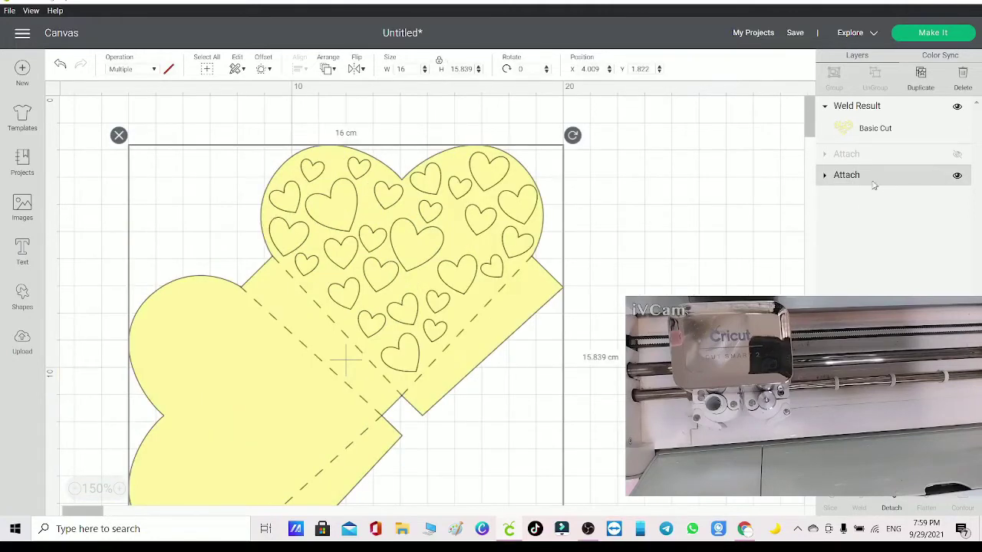
pyautogui.click(825, 175)
pyautogui.click(871, 228)
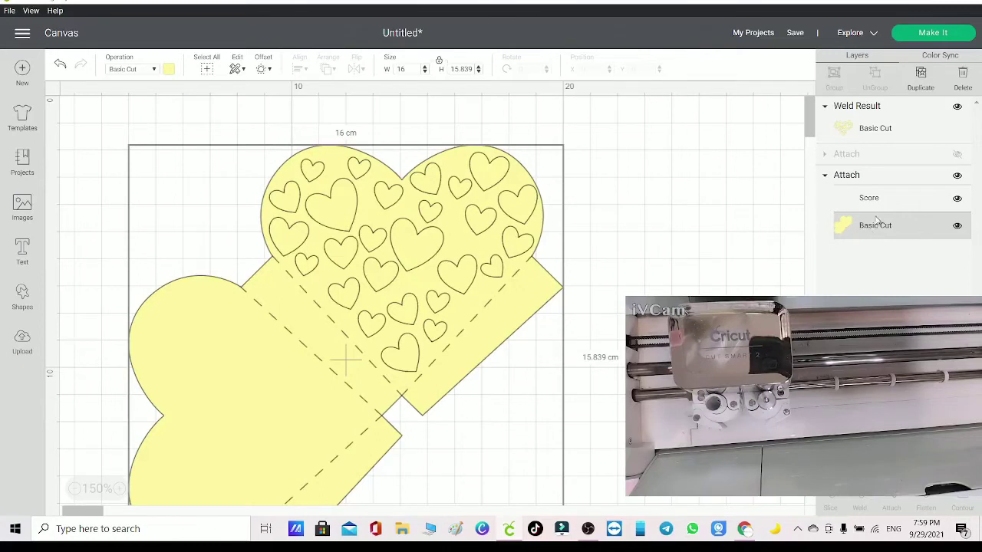
pyautogui.keyDown('shift'); pyautogui.click(884, 129); pyautogui.keyUp('shift')
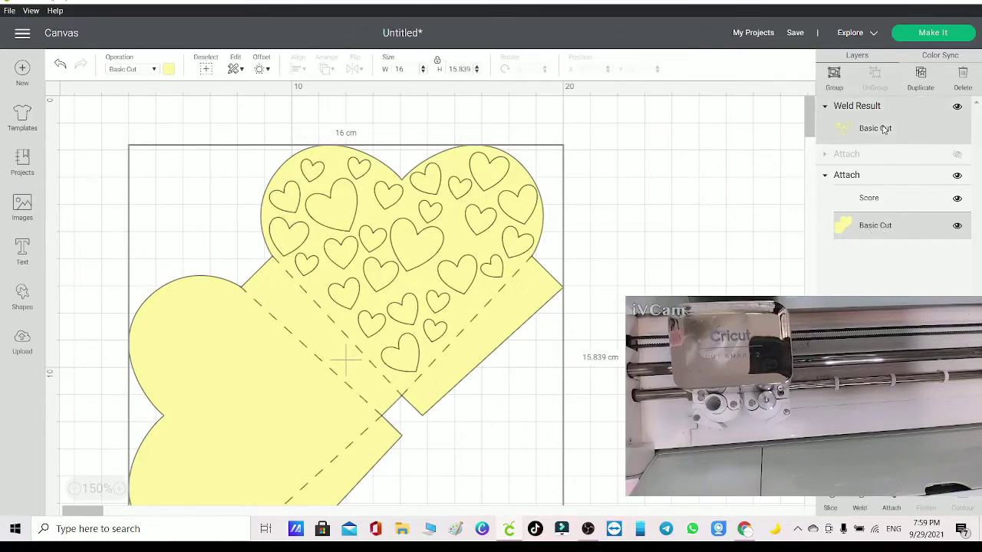
pyautogui.click(831, 508)
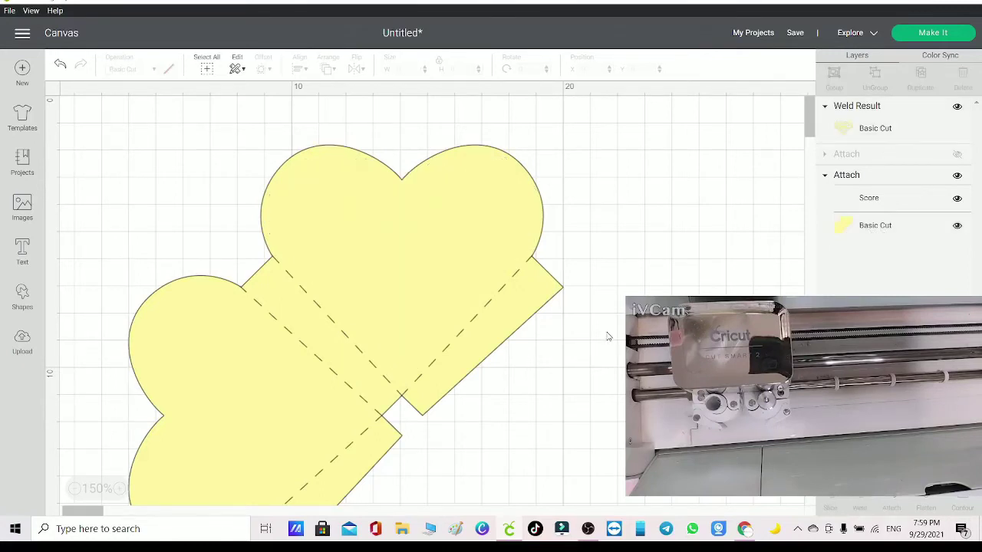
# - Delete the two loose heart slice results, leaving the box with its heart cut-outs
pyautogui.click(866, 132)
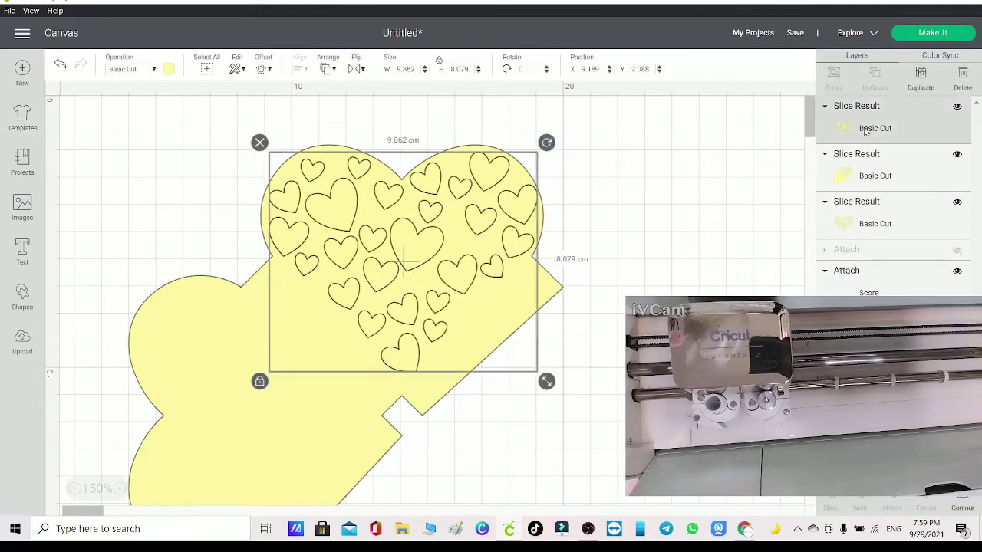
pyautogui.press('Delete')
pyautogui.click(876, 175)
pyautogui.press('Delete')
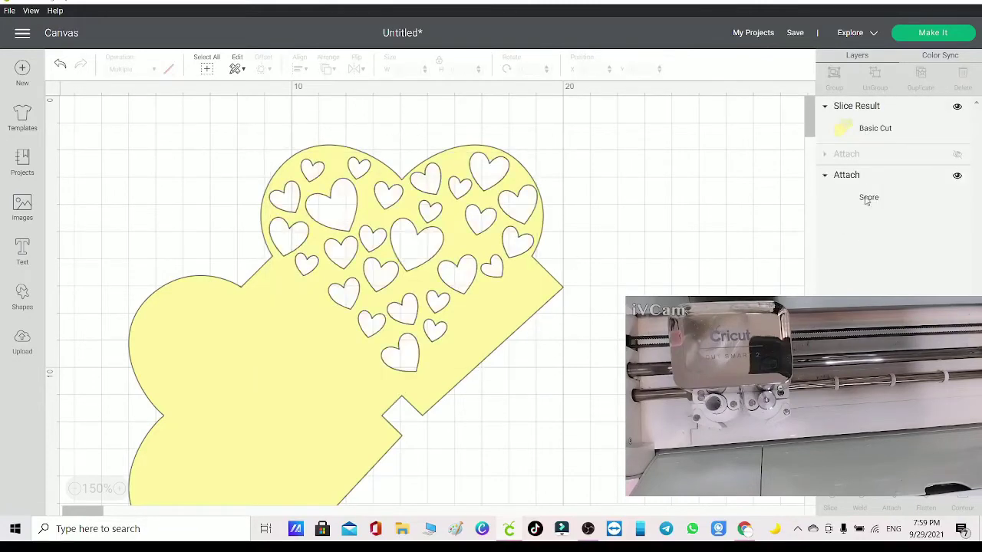
# - Bring the score lines above the sliced heart box and attach both together
pyautogui.moveTo(867, 201); pyautogui.dragTo(869, 120)
pyautogui.scroll(3, 647, 241)
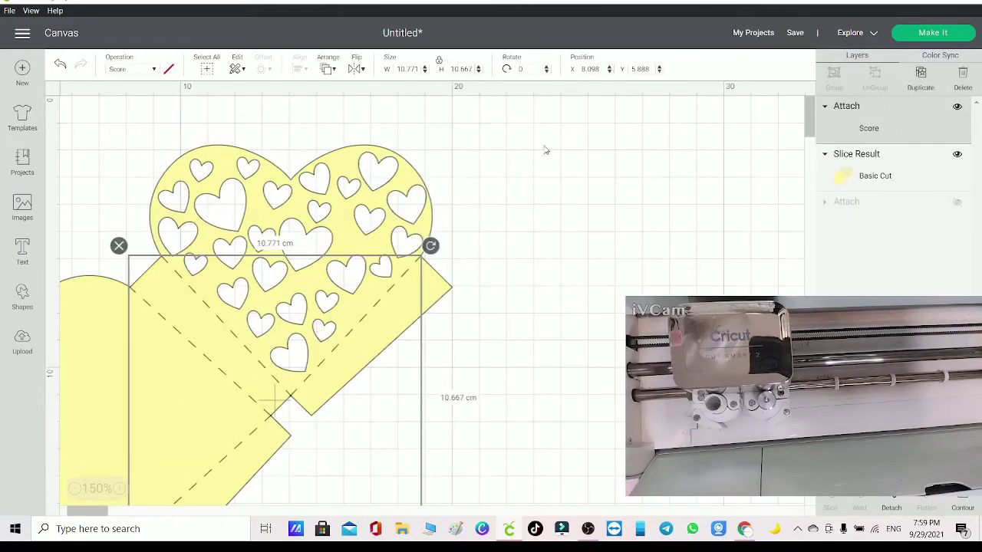
pyautogui.moveTo(545, 147); pyautogui.dragTo(188, 401)
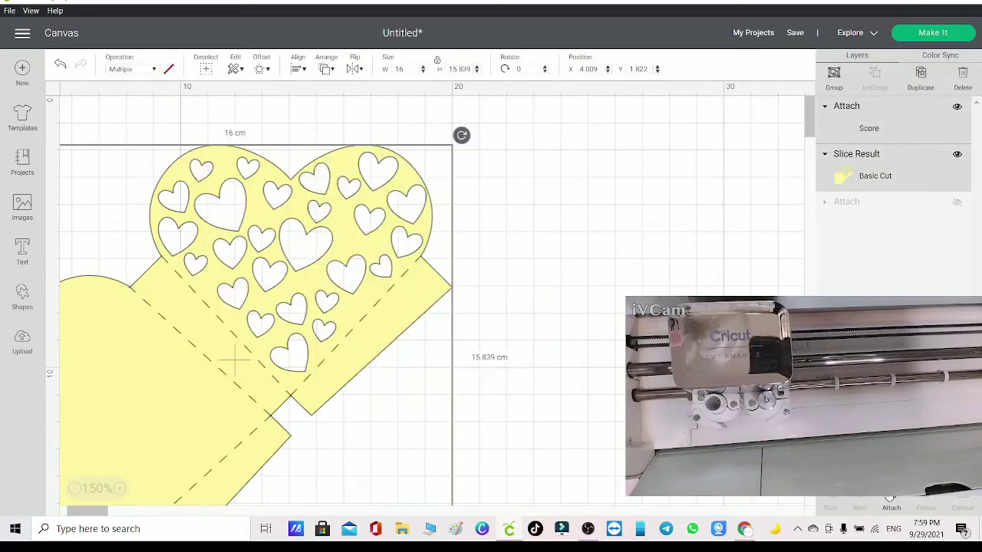
pyautogui.click(893, 501)
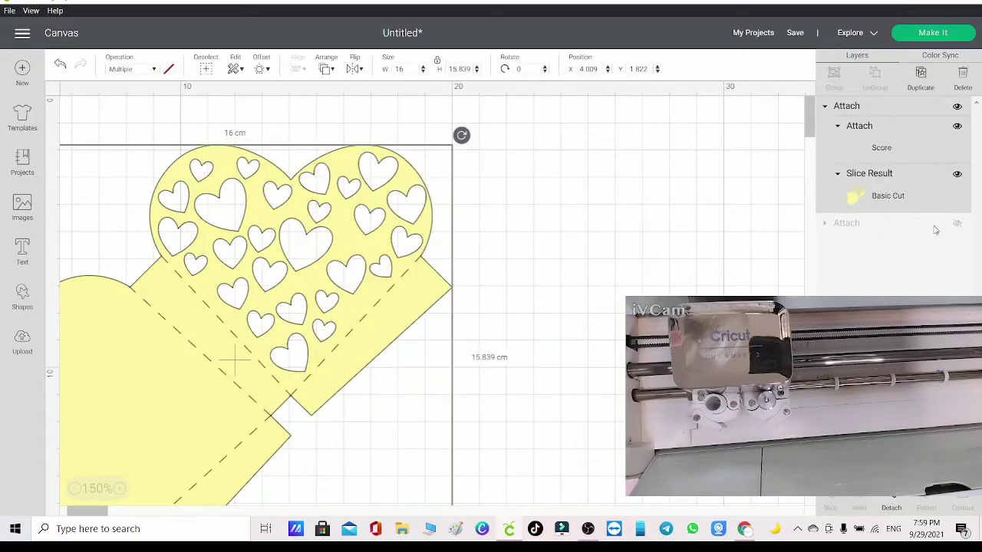
# - Show the hidden heart box copy again and detach it into separate hearts and box layers
pyautogui.click(956, 223)
pyautogui.scroll(-4, 430, 299)
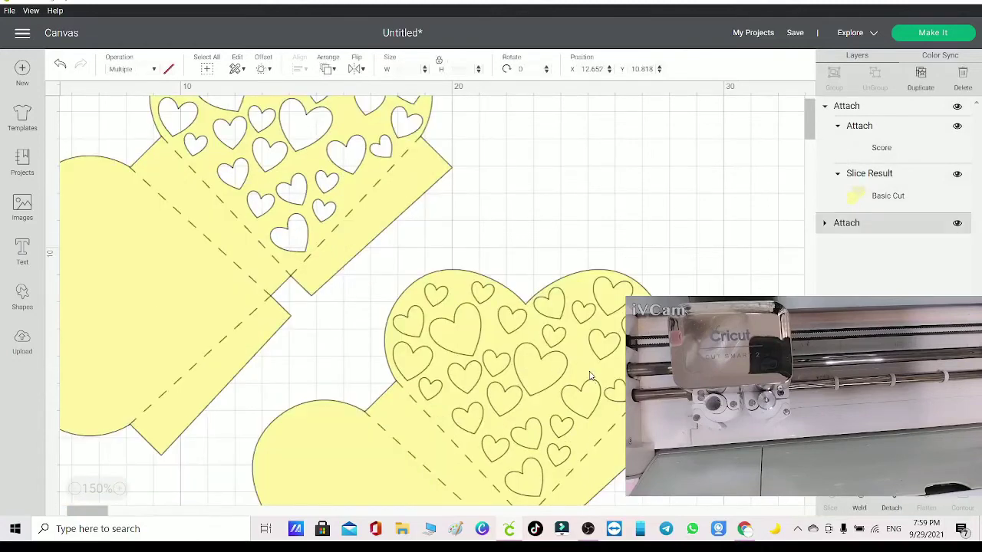
pyautogui.click(469, 482)
pyautogui.click(824, 223)
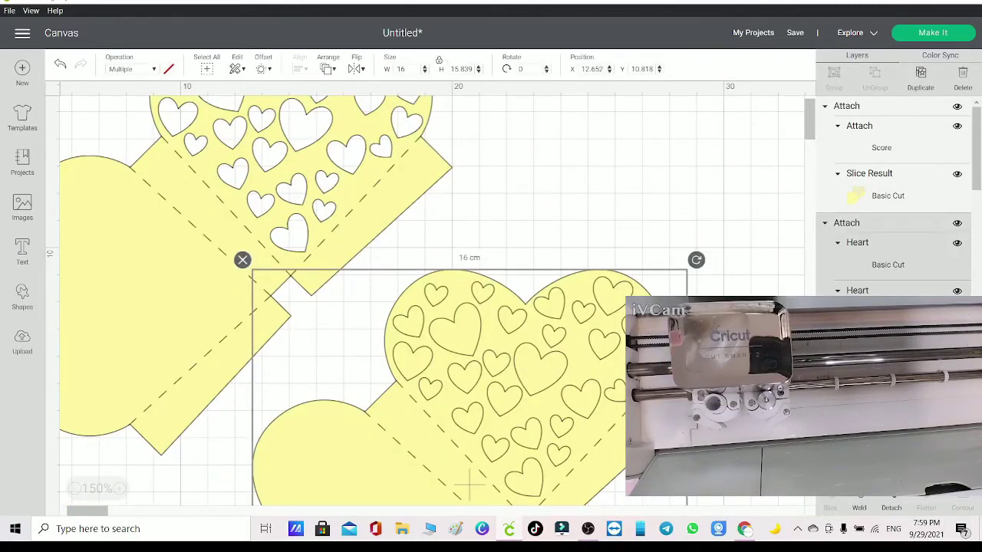
pyautogui.rightClick(470, 483)
pyautogui.click(470, 483)
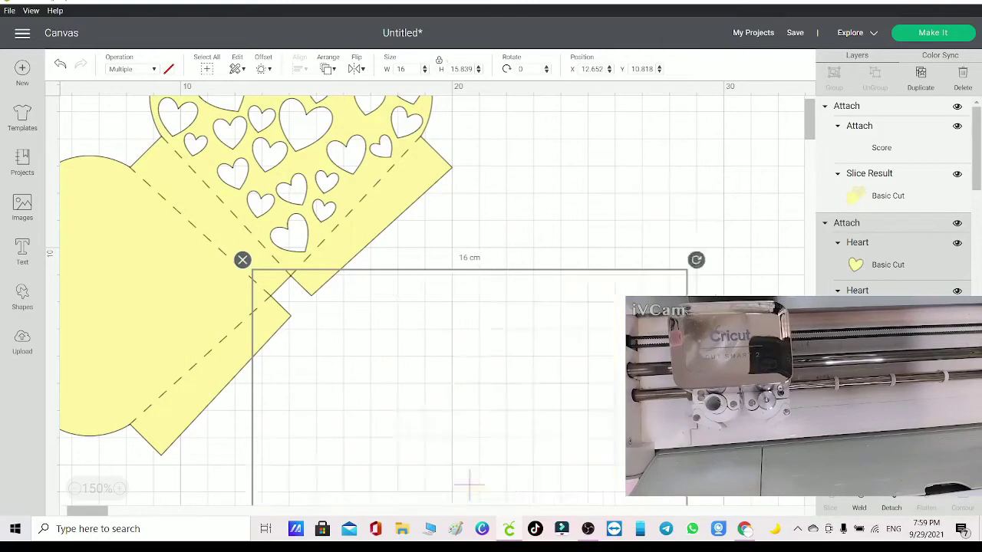
pyautogui.scroll(-2, 894, 196)
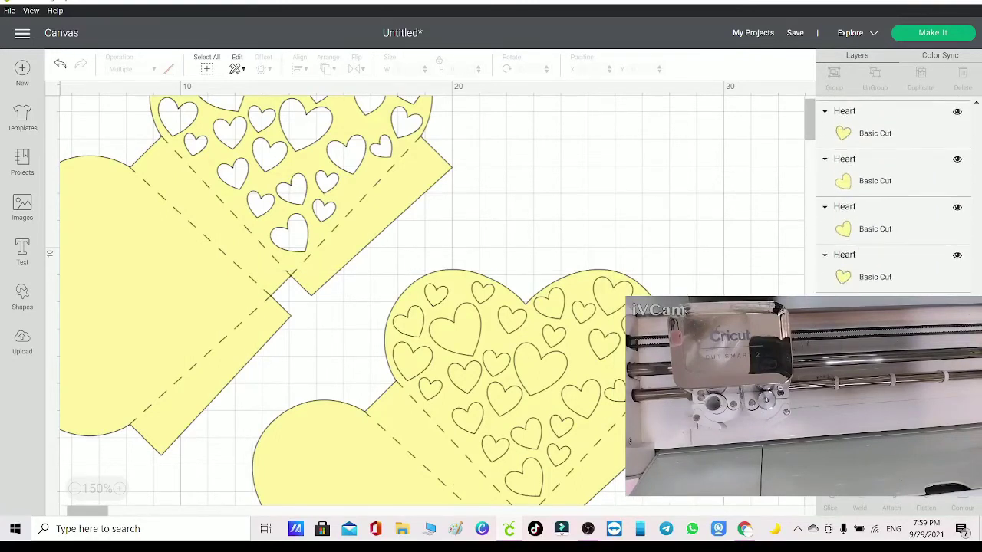
# - Hide the plain box's layers and the sliced heart box, leaving only the loose hearts on the canvas
pyautogui.scroll(-1, 893, 196)
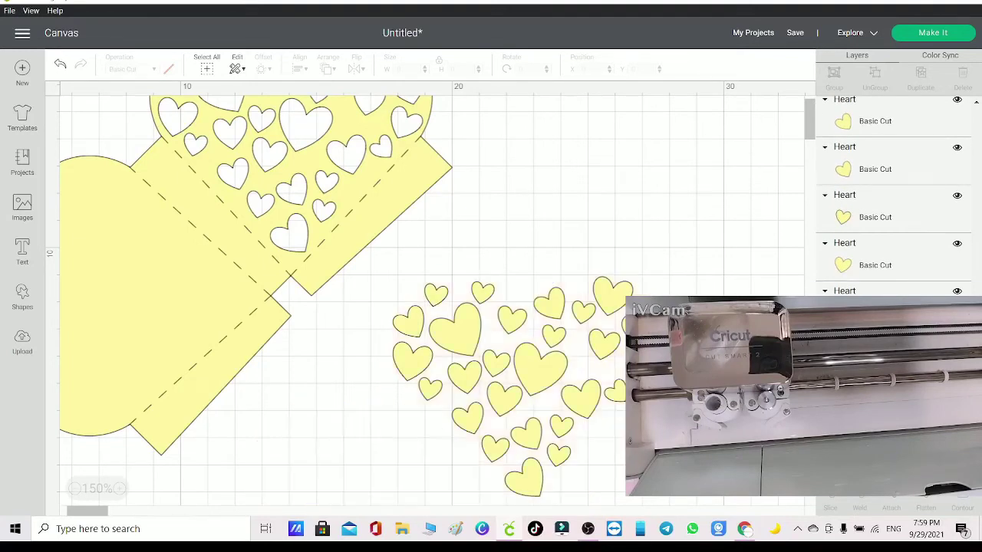
pyautogui.moveTo(659, 274); pyautogui.dragTo(404, 510)
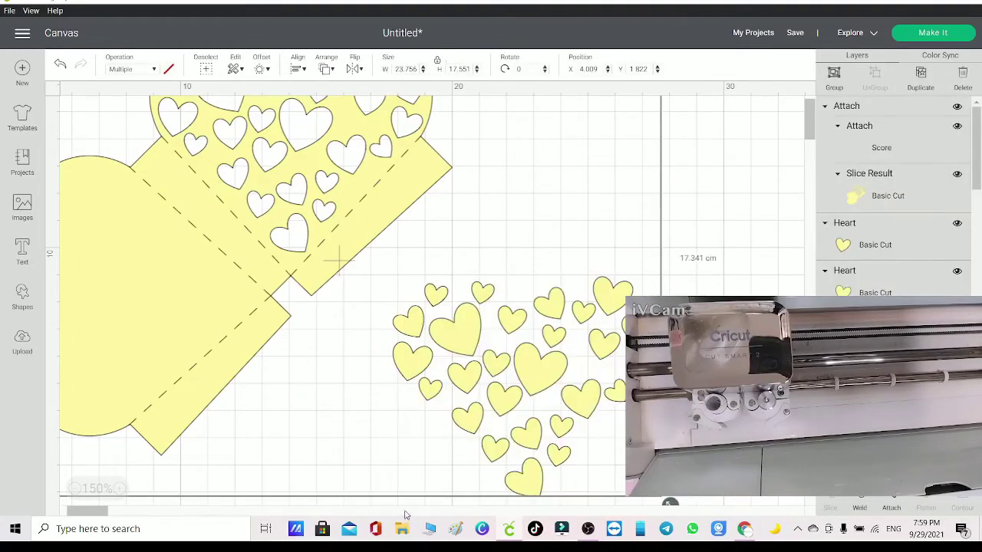
pyautogui.click(407, 507)
pyautogui.click(216, 282)
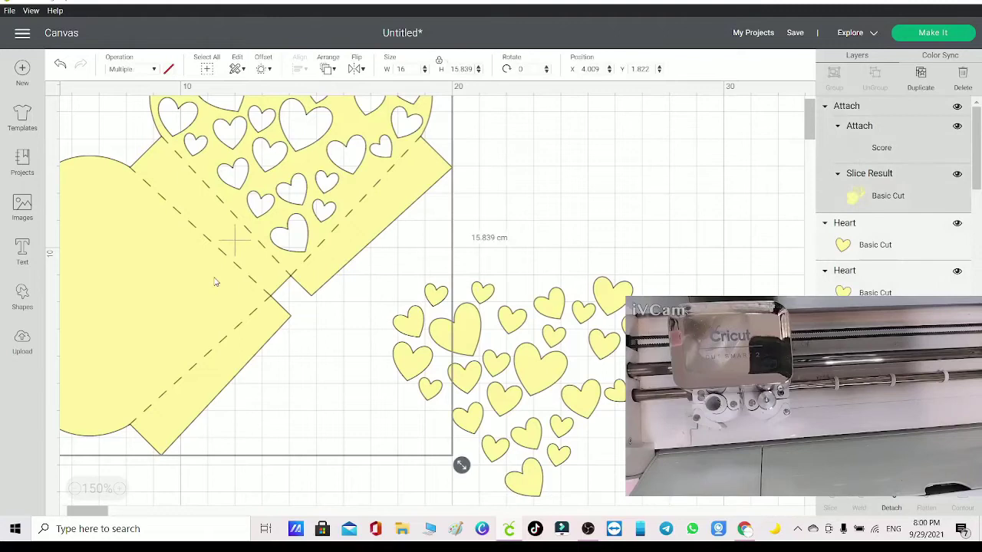
pyautogui.click(962, 73)
# - Change the operation of all the loose hearts from Basic Cut to Score
pyautogui.moveTo(708, 264); pyautogui.dragTo(372, 508)
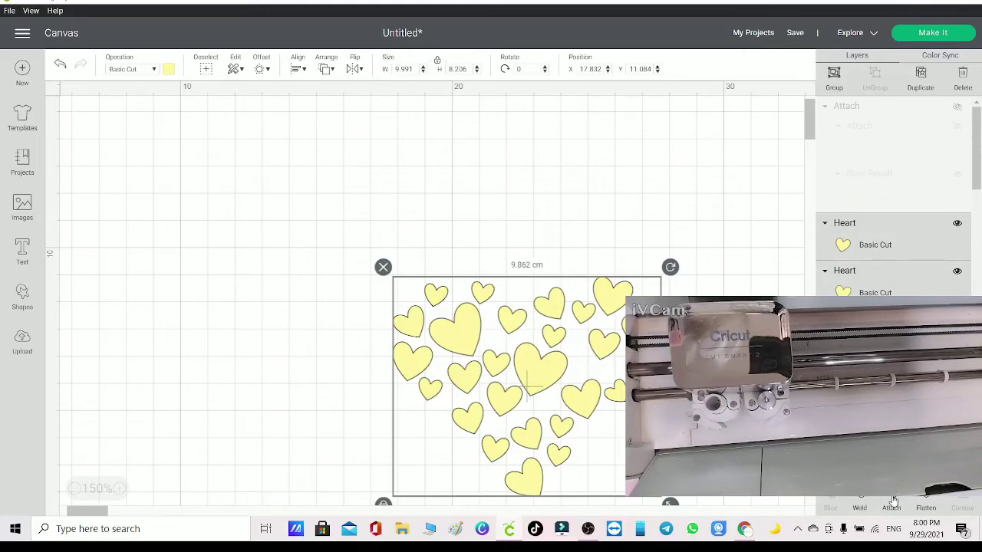
pyautogui.click(143, 69)
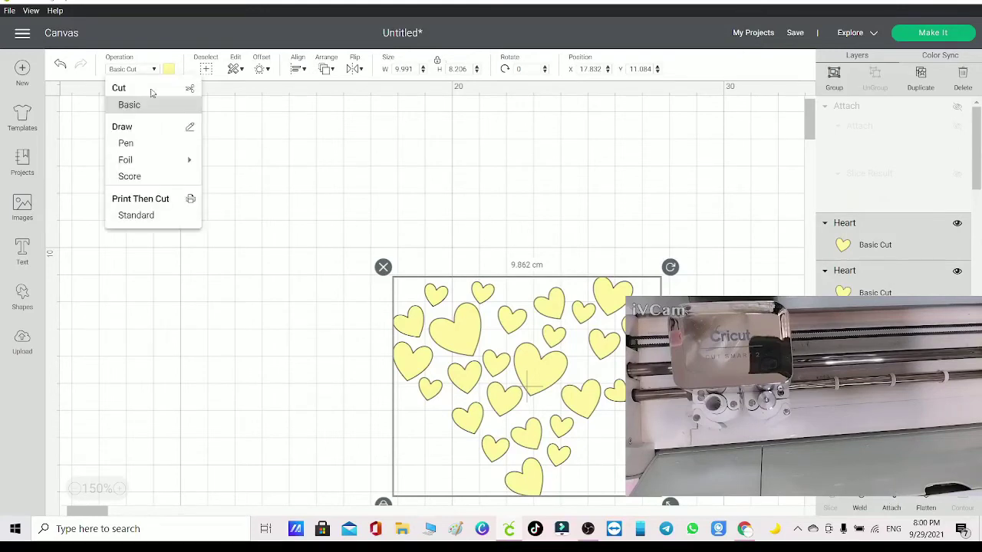
pyautogui.click(151, 178)
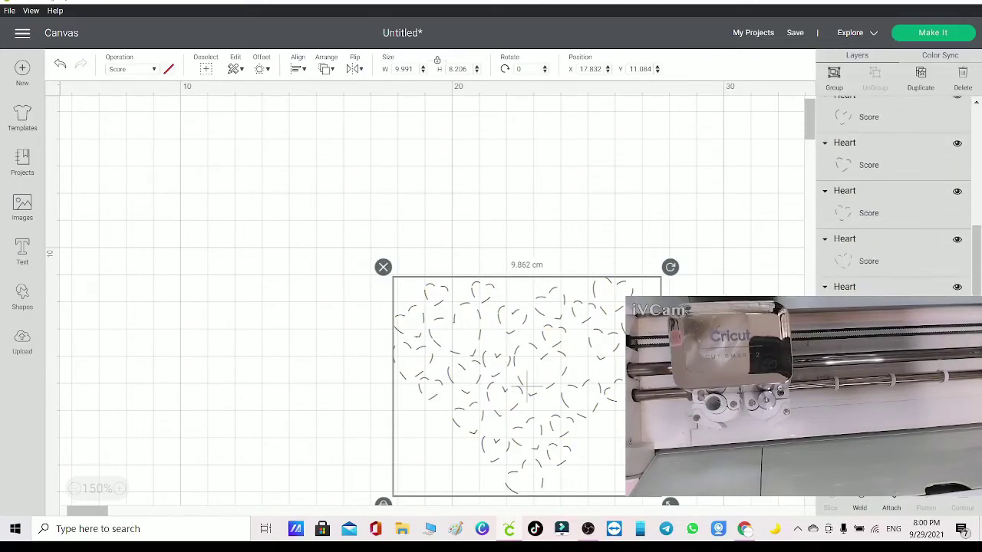
# - Show the sliced heart box and the plain box layers again around the scored hearts
pyautogui.scroll(3, 882, 201)
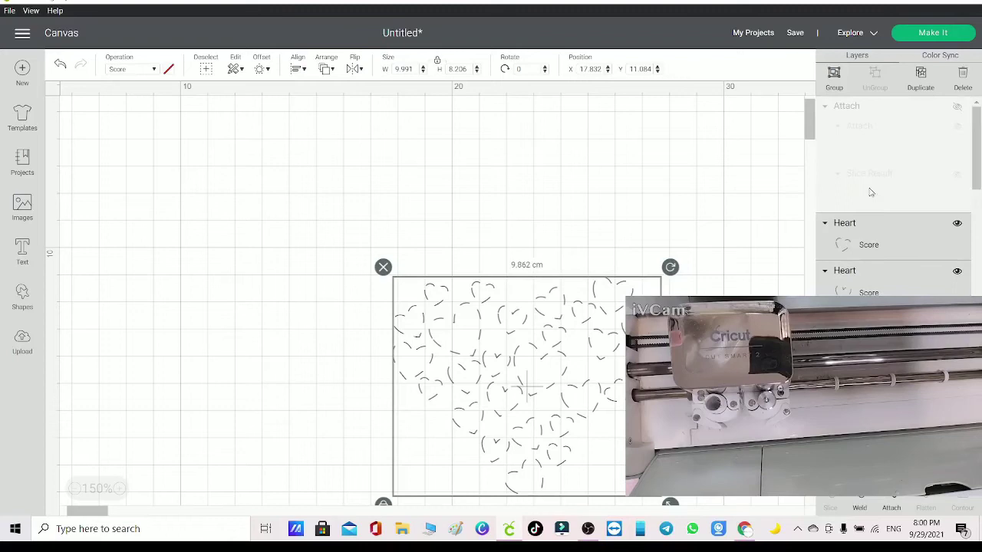
pyautogui.click(825, 106)
pyautogui.click(957, 106)
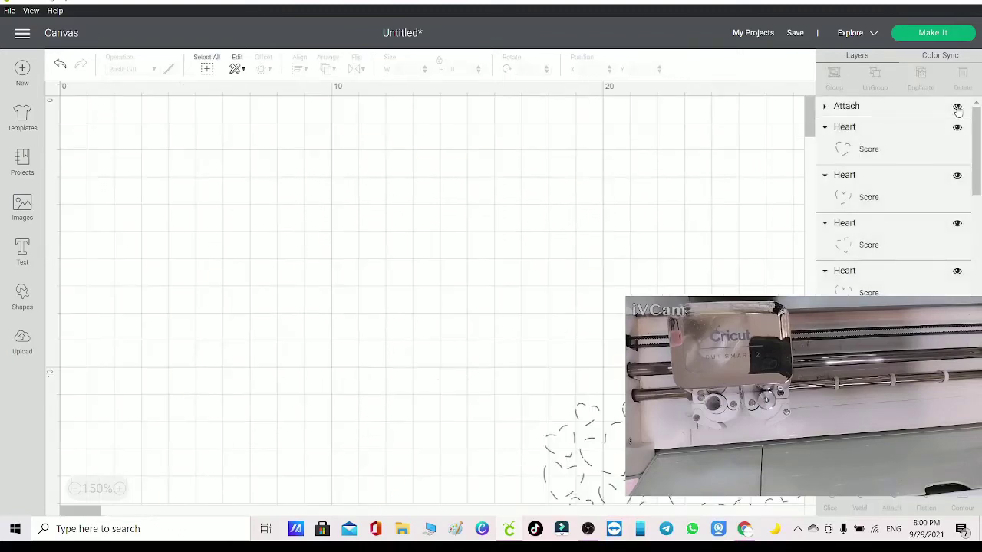
pyautogui.scroll(-2, 921, 142)
pyautogui.scroll(1, 936, 247)
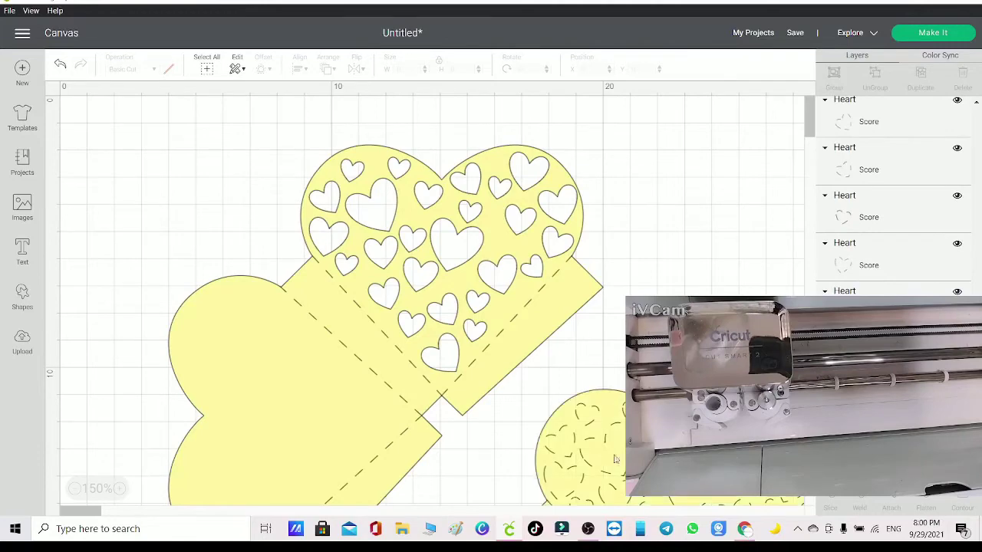
# - Move the sliced heart box clear of the plain box, and attach the plain box to its scored hearts and fold lines
pyautogui.click(74, 489)
pyautogui.click(74, 488)
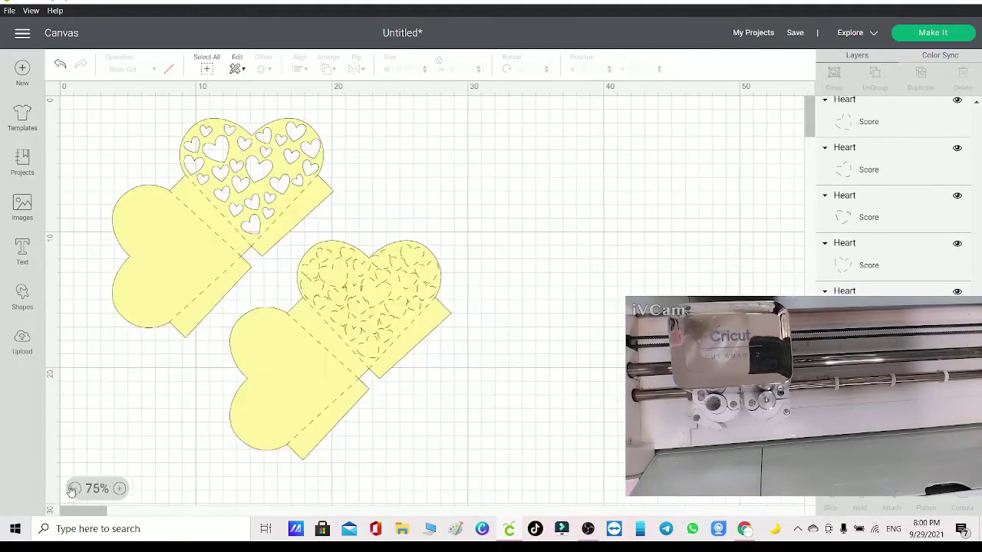
pyautogui.moveTo(495, 244); pyautogui.dragTo(285, 446)
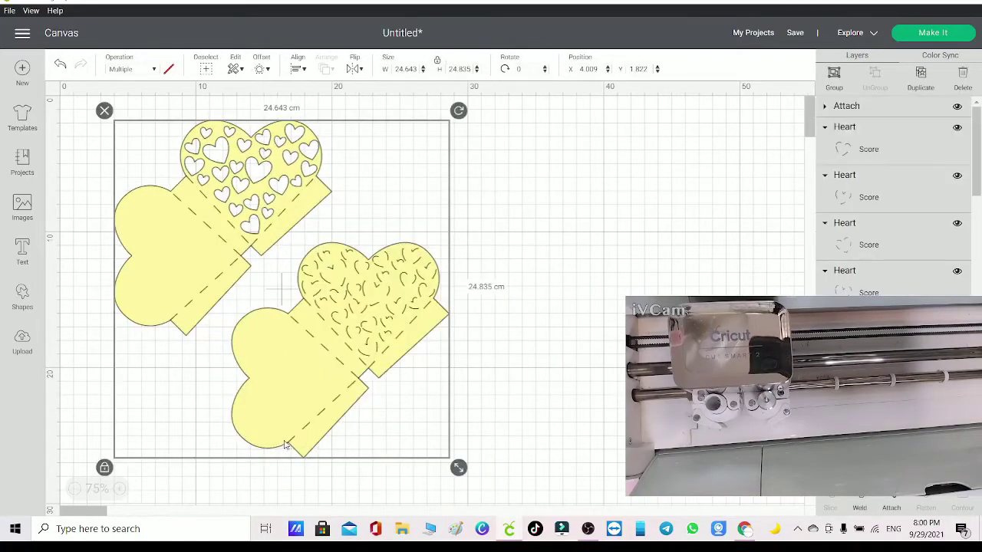
pyautogui.click(295, 437)
pyautogui.moveTo(236, 184); pyautogui.dragTo(727, 184)
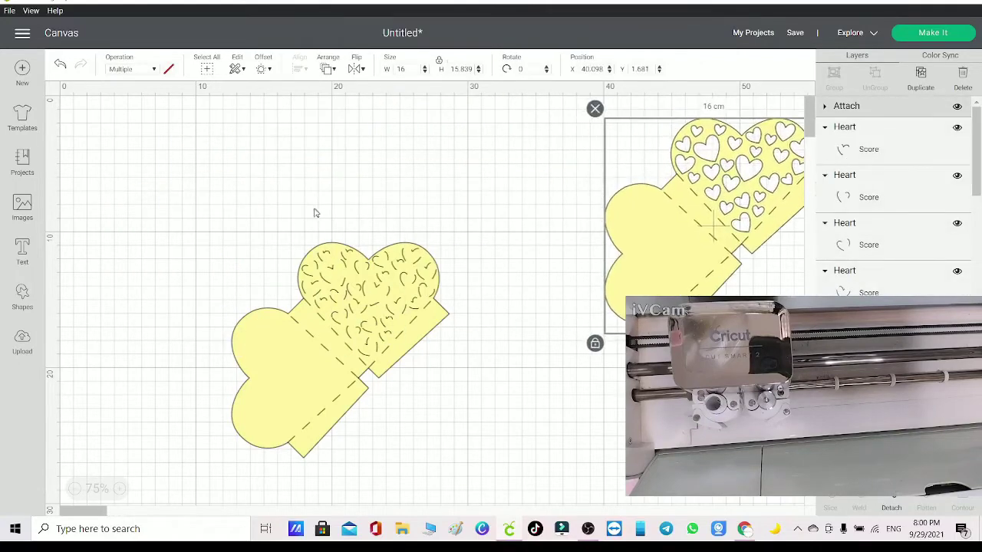
pyautogui.moveTo(194, 209); pyautogui.dragTo(470, 484)
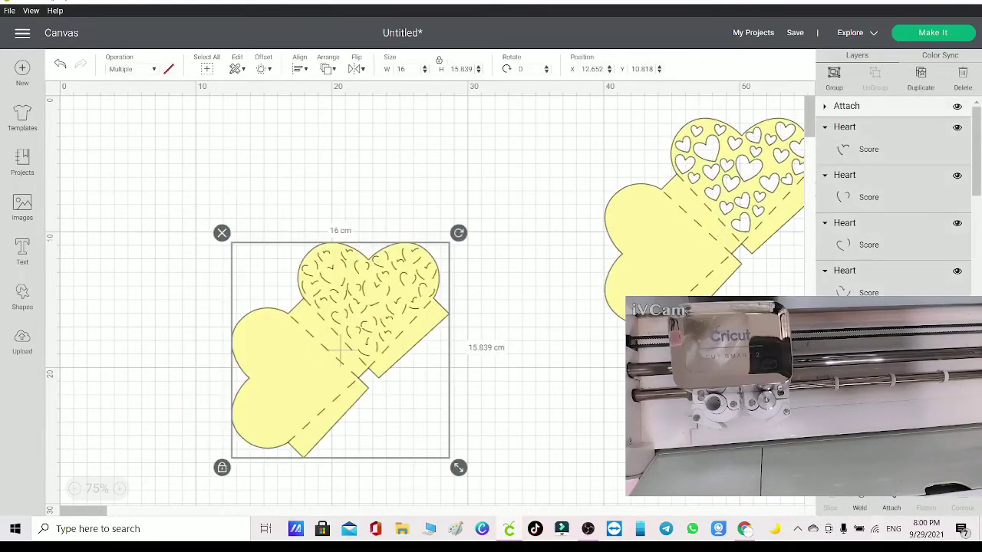
pyautogui.click(889, 508)
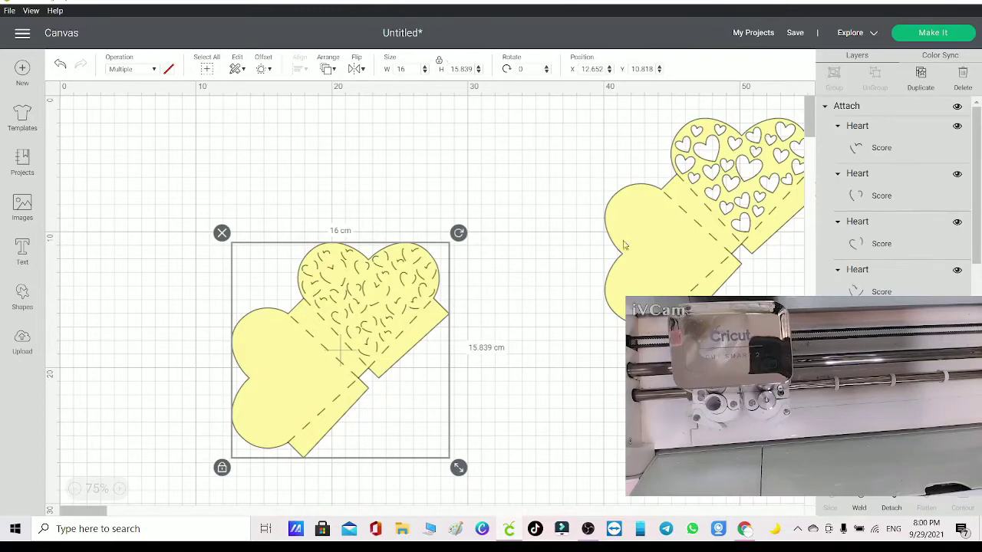
# - Arrange the scored-heart box and the sliced heart box side by side on the canvas
pyautogui.moveTo(624, 244); pyautogui.dragTo(535, 259)
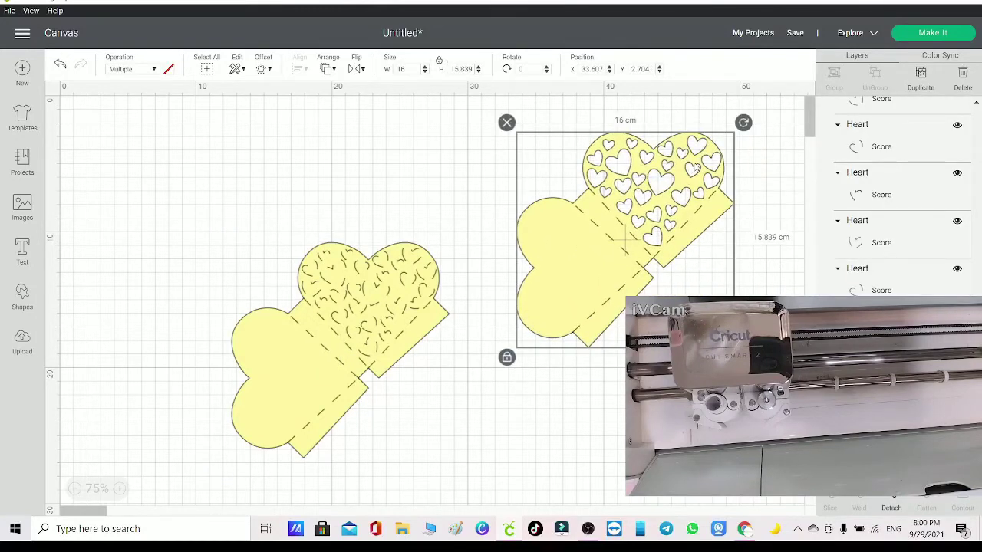
pyautogui.moveTo(345, 288); pyautogui.dragTo(335, 221)
pyautogui.moveTo(568, 263); pyautogui.dragTo(508, 317)
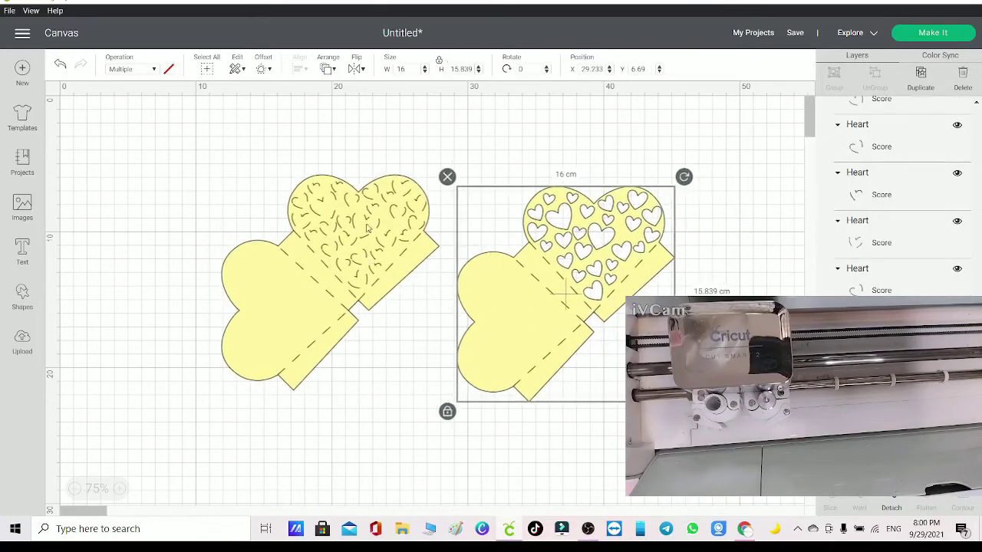
pyautogui.click(342, 242)
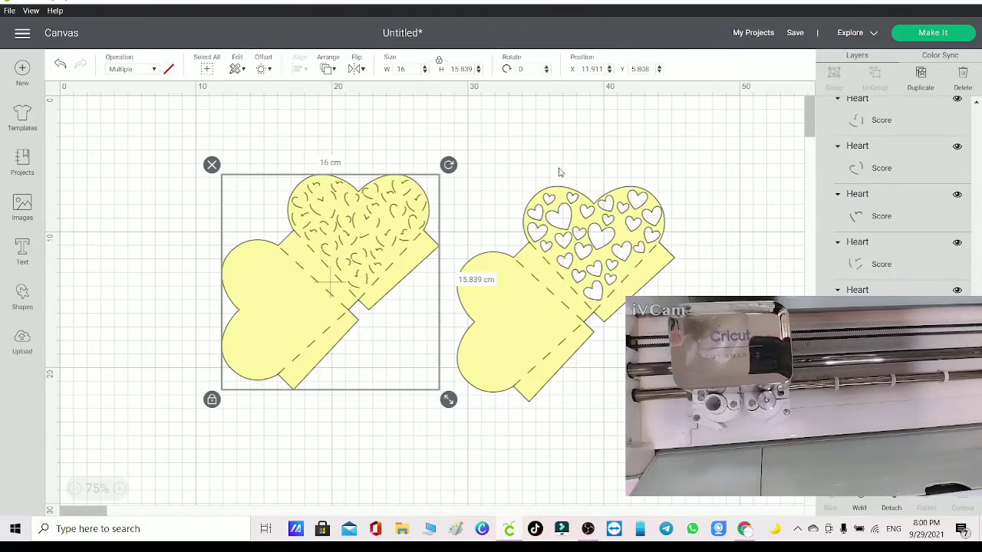
# - Prepare the project for cutting, review mat 2, and set the base material to Heavy Cardstock – 100 lb (270 gsm)
pyautogui.click(926, 37)
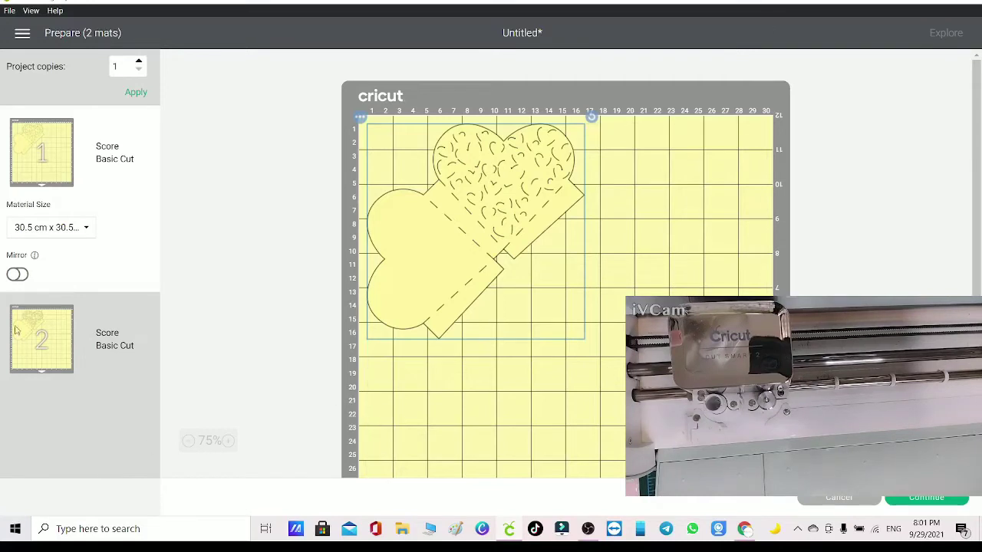
pyautogui.click(91, 343)
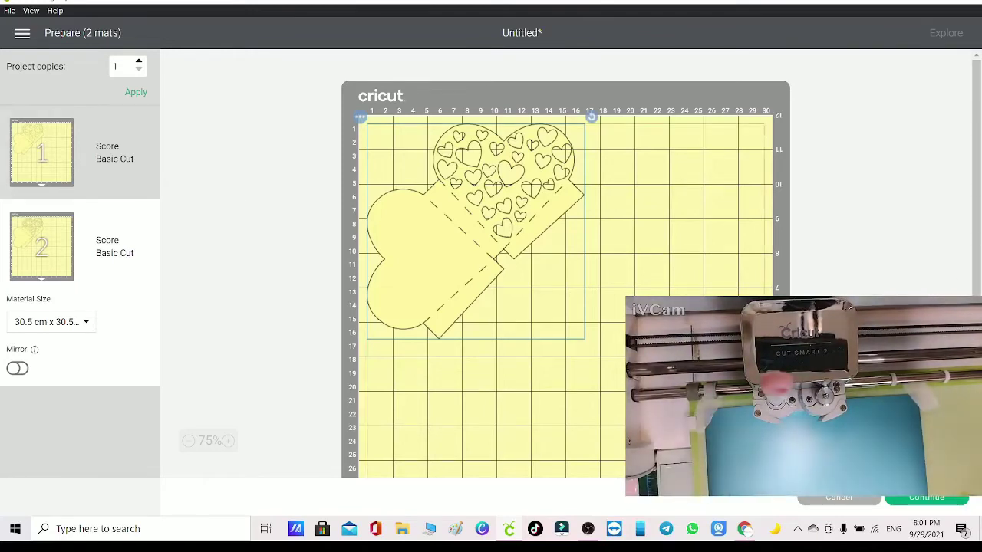
pyautogui.click(926, 497)
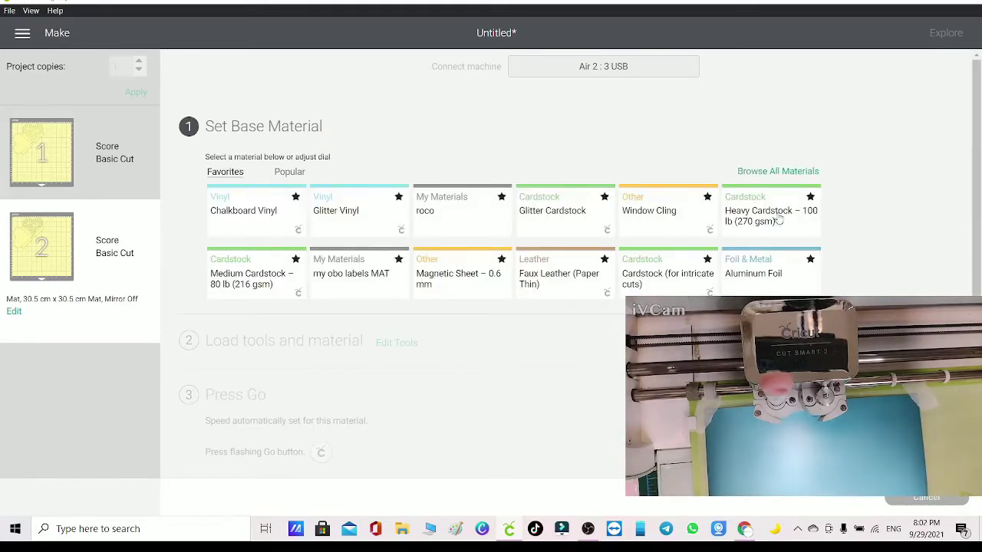
pyautogui.click(778, 217)
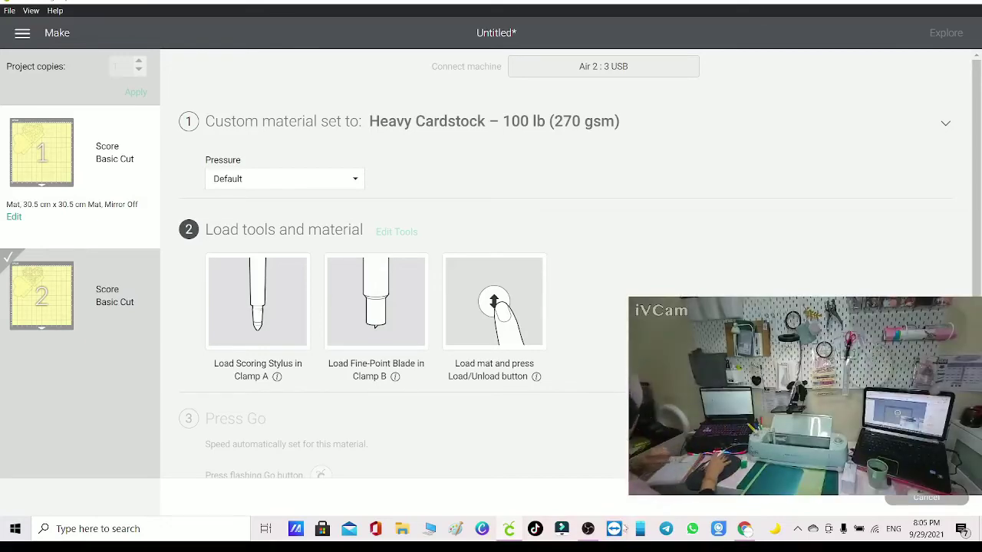
pyautogui.click(589, 528)
pyautogui.click(589, 529)
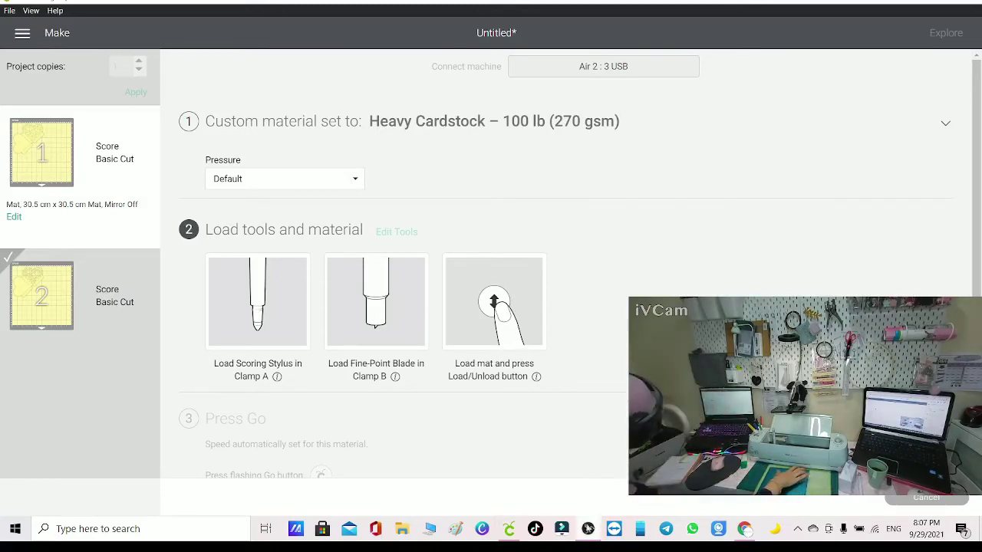
pyautogui.rightClick(591, 529)
pyautogui.click(572, 540)
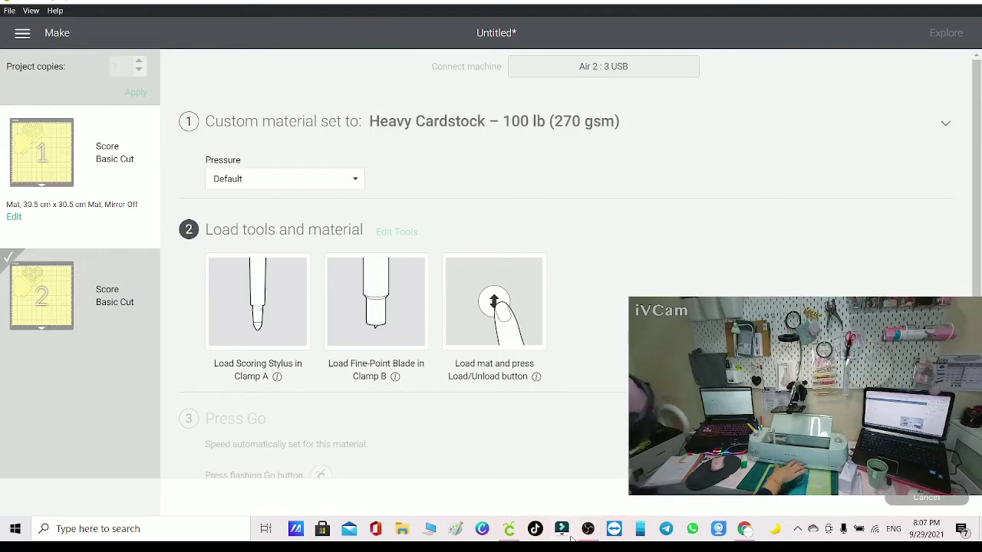
pyautogui.rightClick(566, 537)
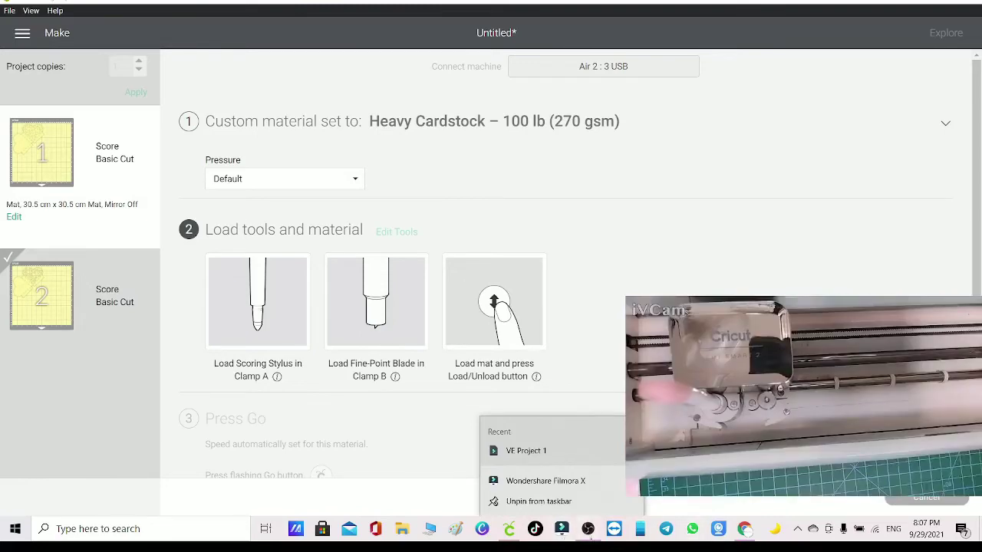
pyautogui.click(590, 531)
pyautogui.click(590, 531)
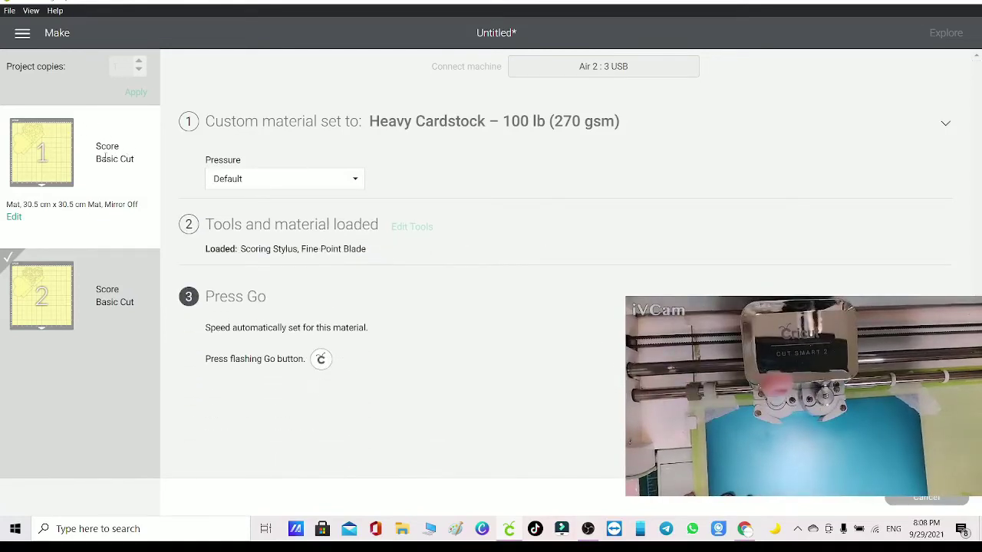
# - Check the scored-heart box's layout in the mat 1 edit preview and close it
pyautogui.click(13, 217)
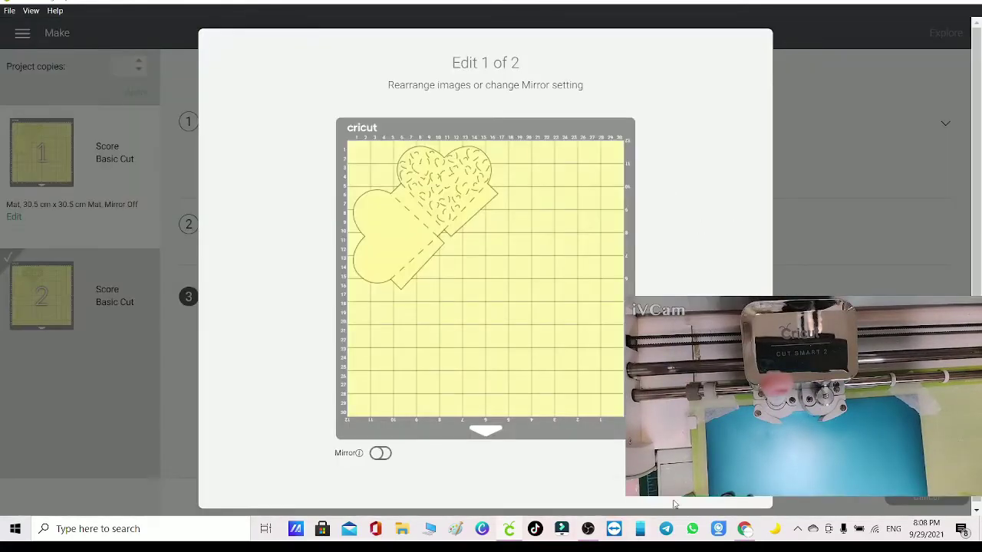
pyautogui.click(712, 504)
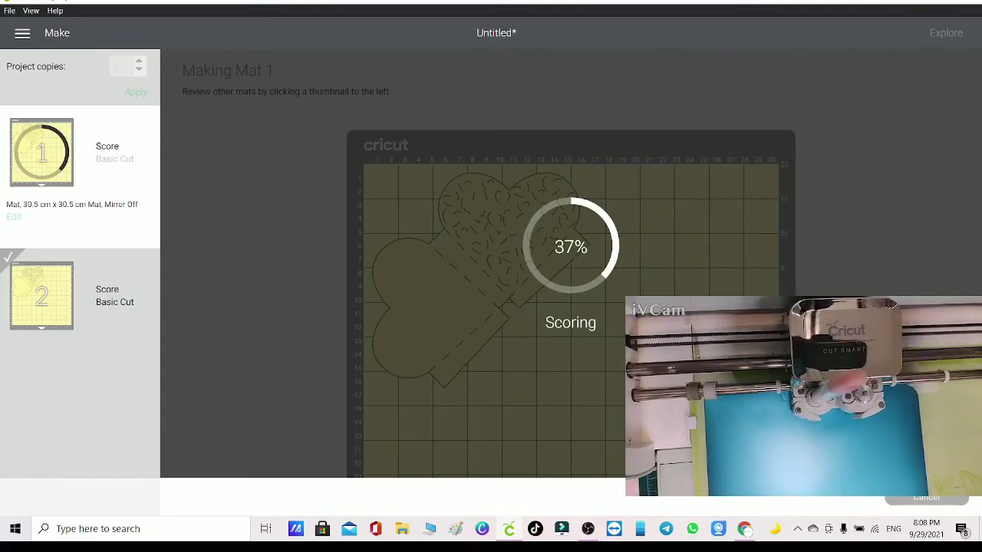
# - Switch to the desktop and open photo 20210929_123623 from the examples folder in Photos, enlarging it to examine the scored and cut-out hearts
pyautogui.click(908, 3)
pyautogui.click(899, 6)
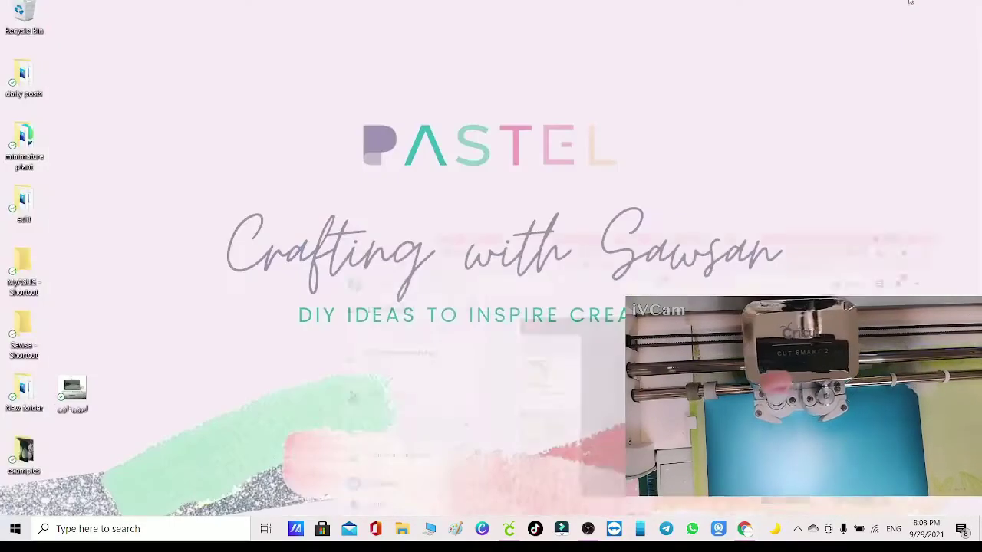
pyautogui.doubleClick(23, 389)
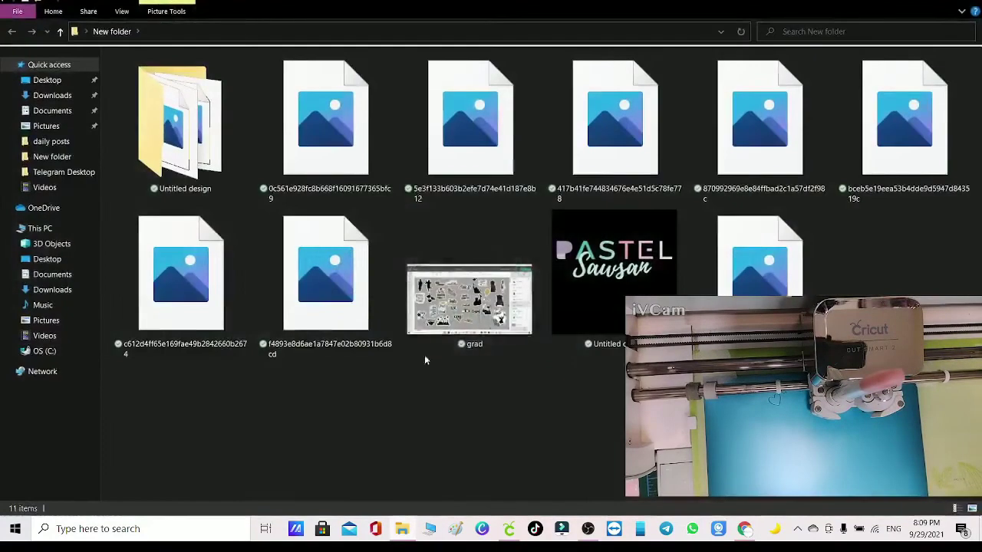
pyautogui.click(965, 2)
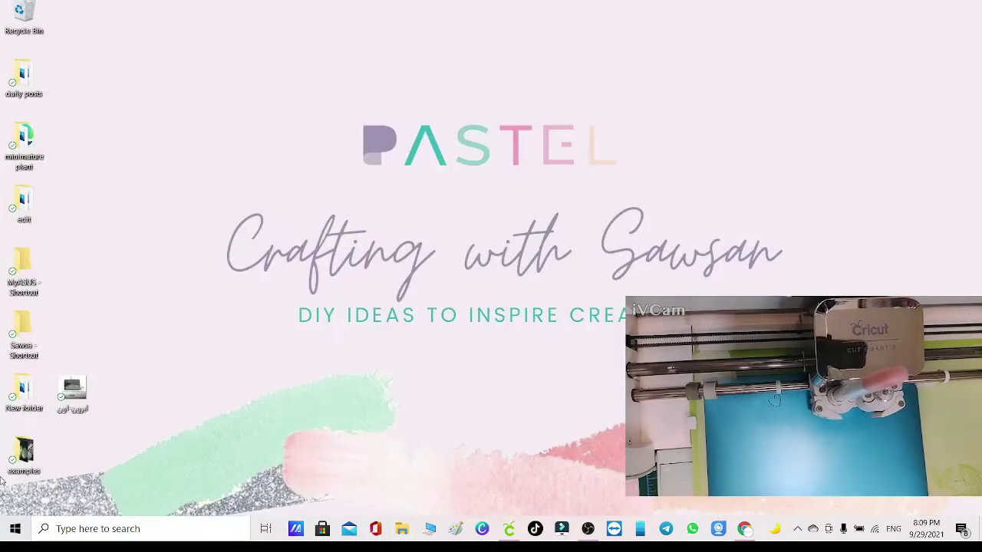
pyautogui.doubleClick(25, 453)
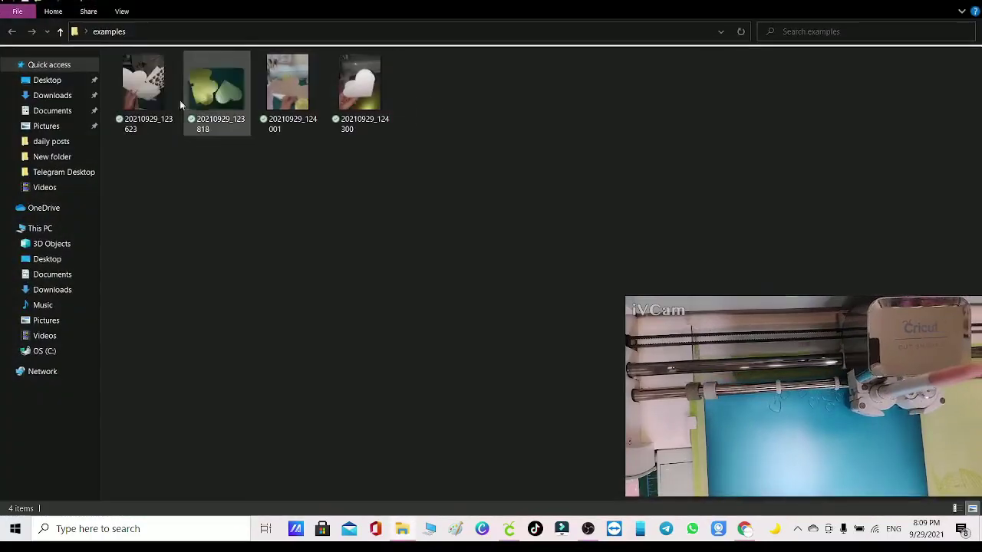
pyautogui.doubleClick(146, 86)
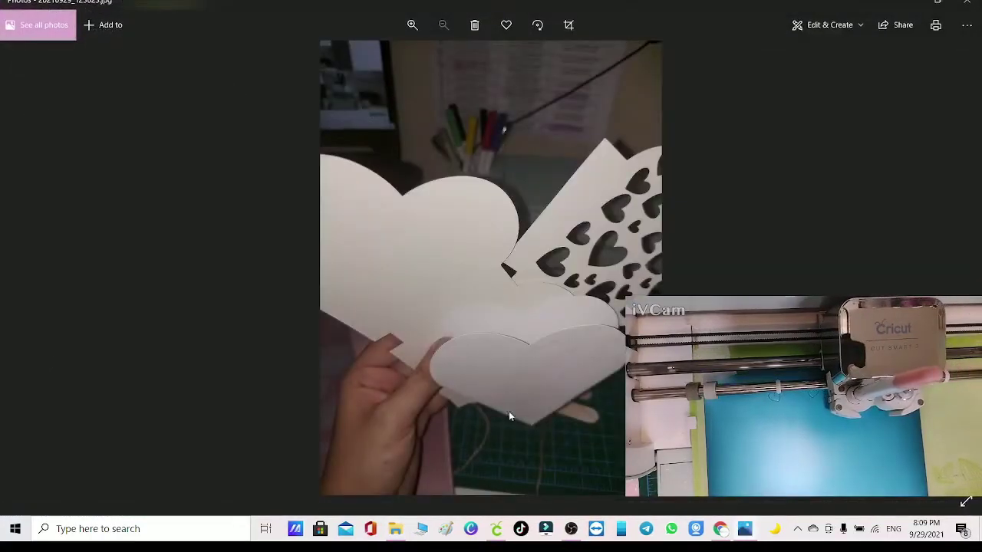
pyautogui.click(413, 25)
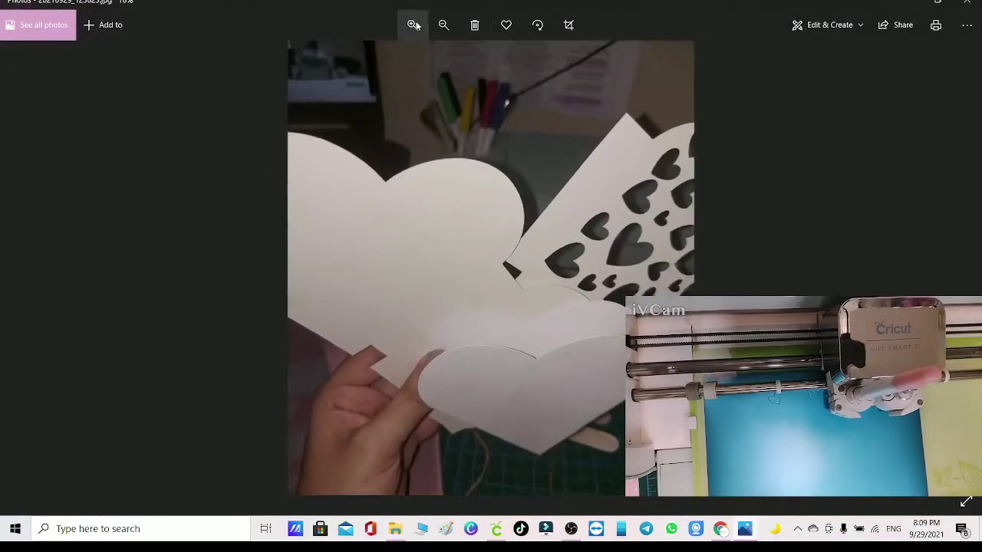
pyautogui.click(413, 24)
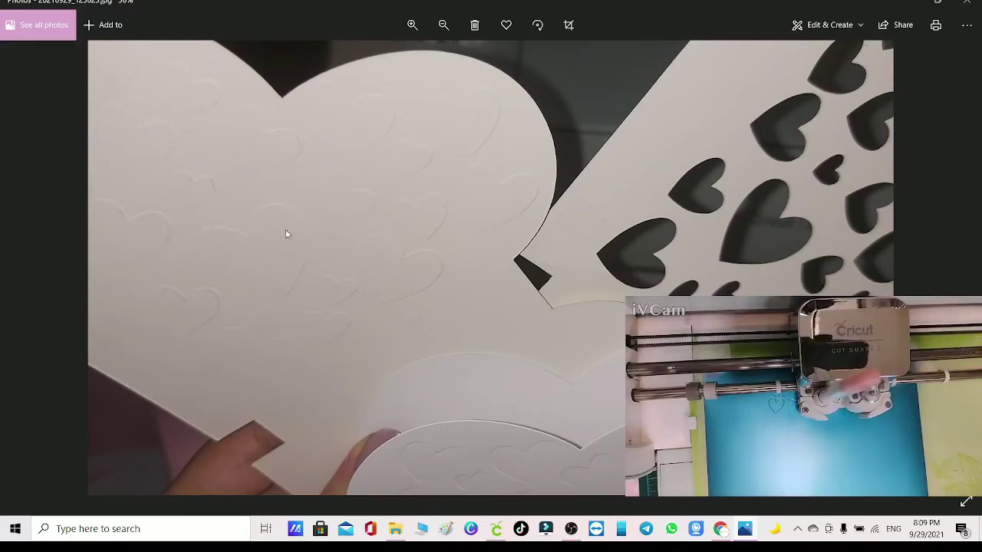
pyautogui.scroll(-2, 430, 333)
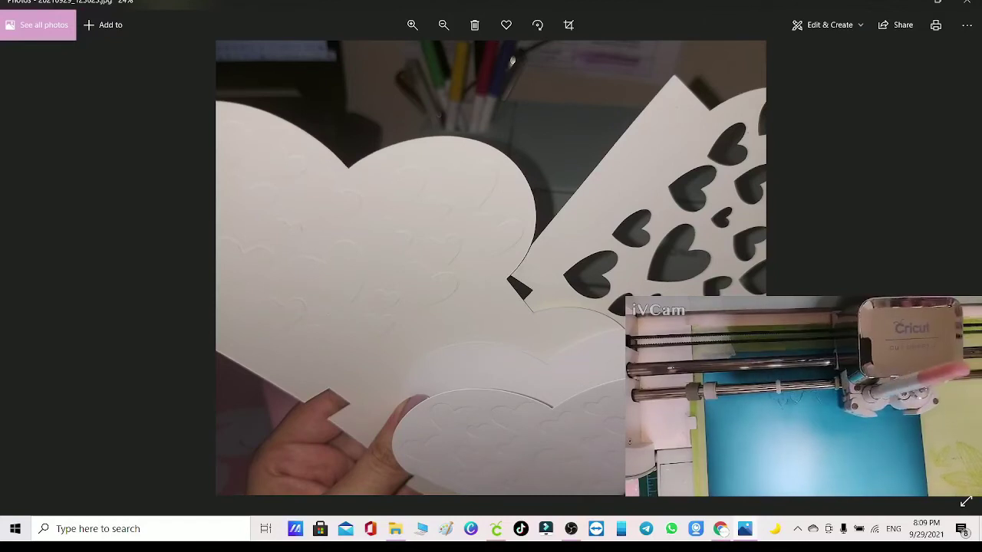
# - Show photo 20210929_123818 and enlarge it to examine the scored hearts on the gold and green boxes
pyautogui.press('Right')
pyautogui.press('Right')
pyautogui.press('Right')
pyautogui.press('Right')
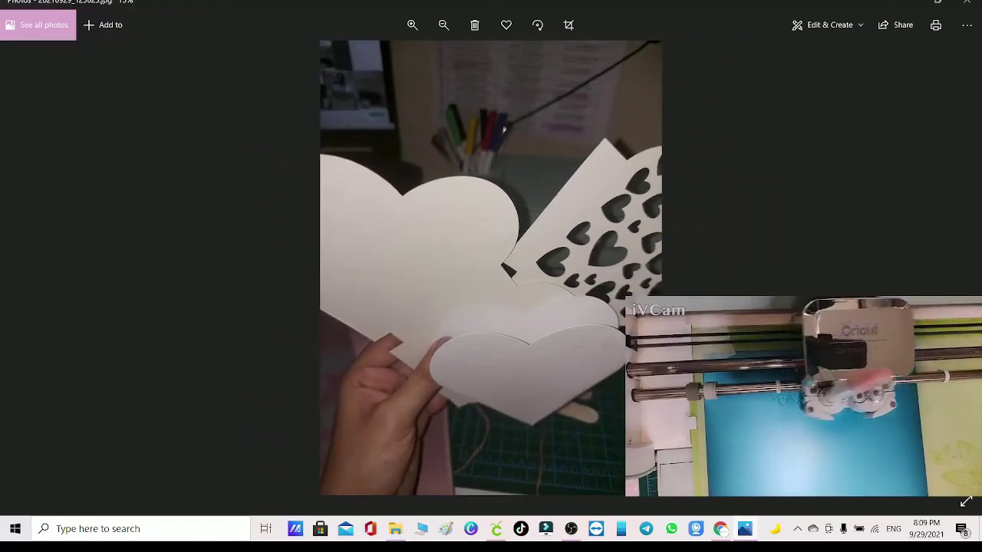
pyautogui.press('Right')
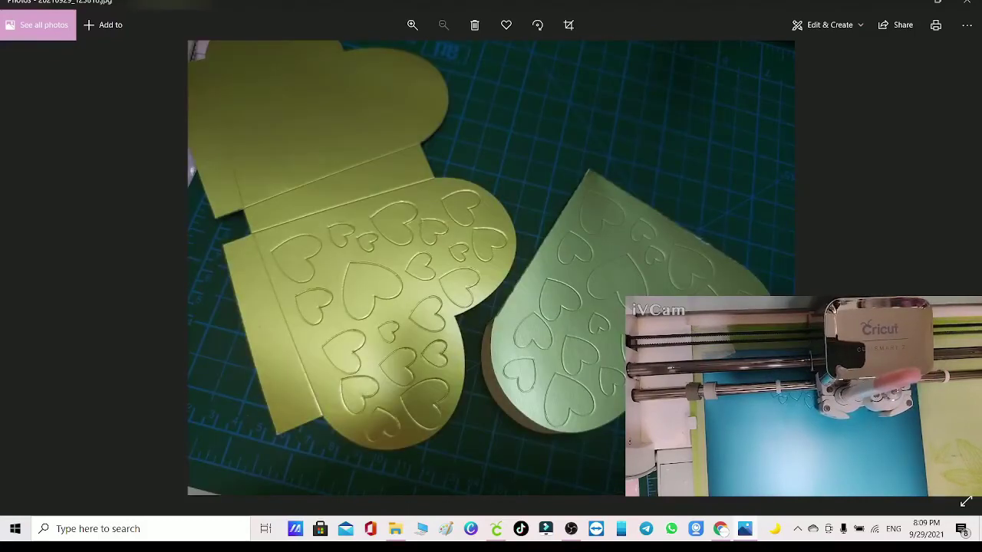
pyautogui.click(413, 24)
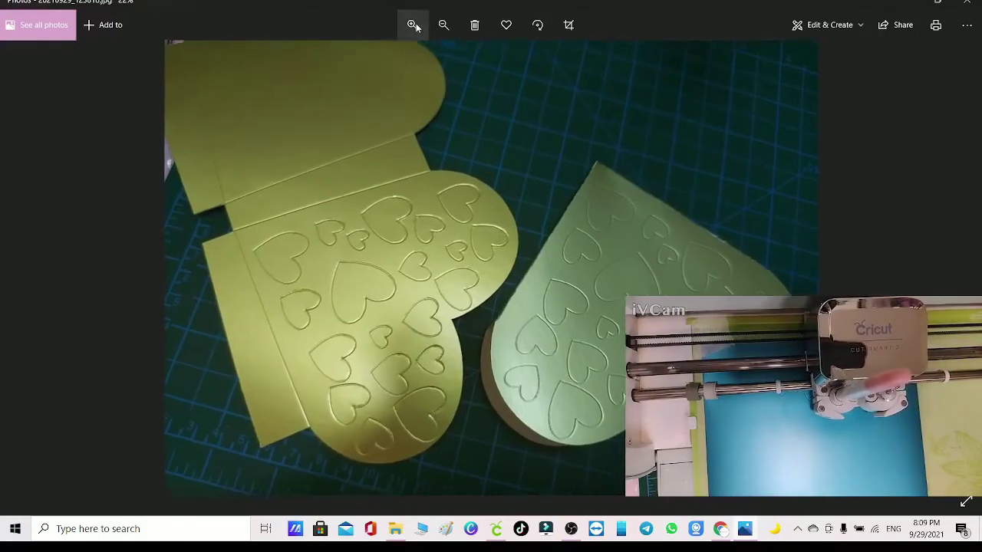
pyautogui.click(412, 24)
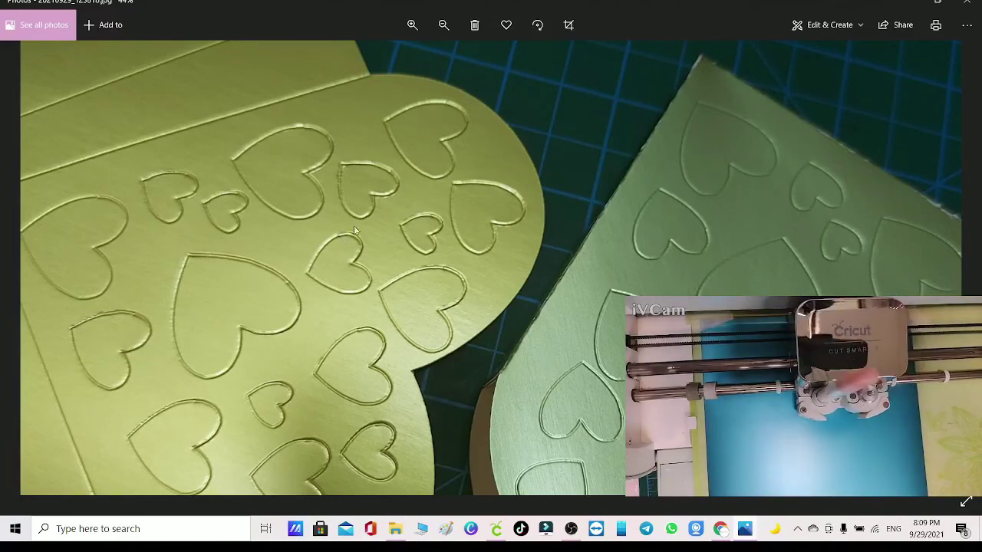
pyautogui.scroll(-2, 218, 223)
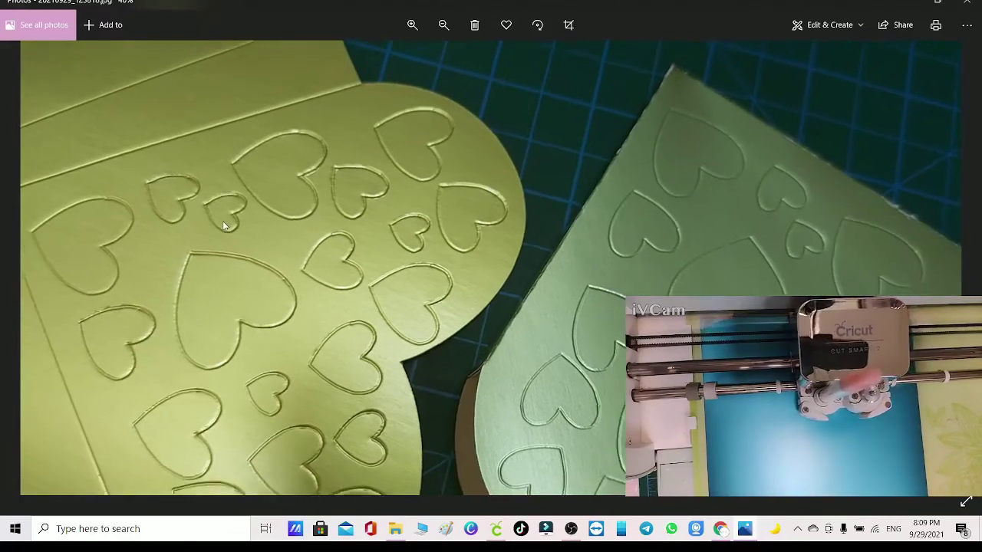
pyautogui.scroll(-3, 508, 114)
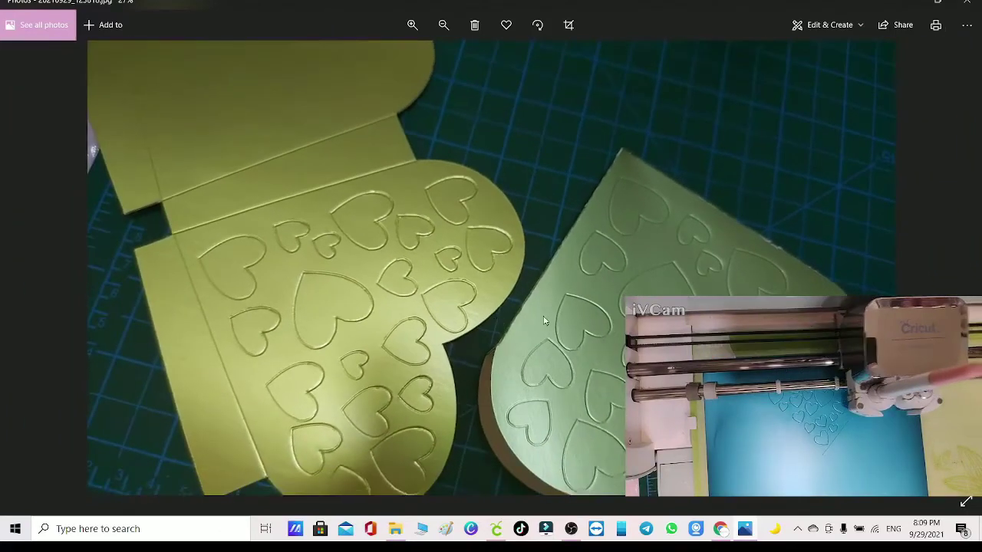
# - Show photo 20210929_124001 and enlarge it to examine the scored hearts on the beige cardstock
pyautogui.press('Right')
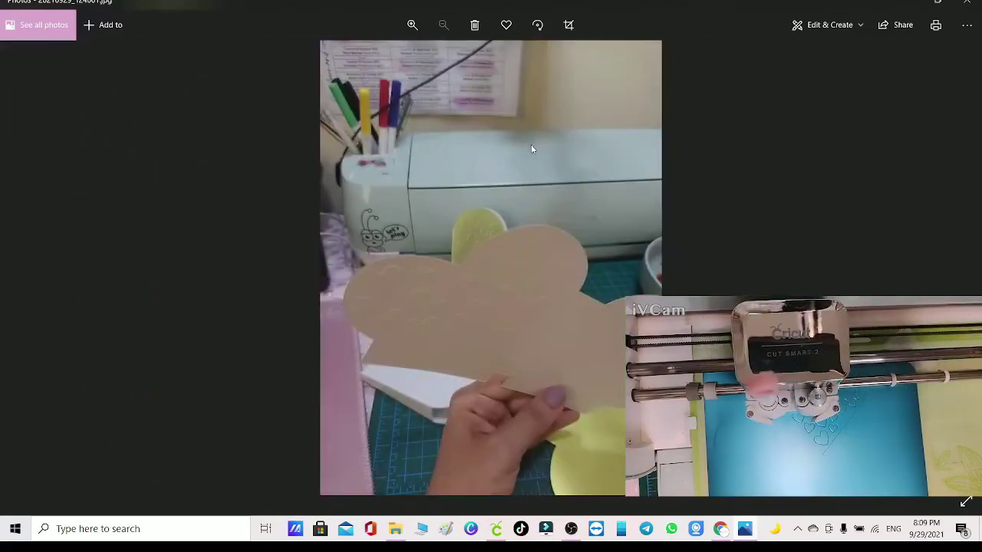
pyautogui.click(415, 30)
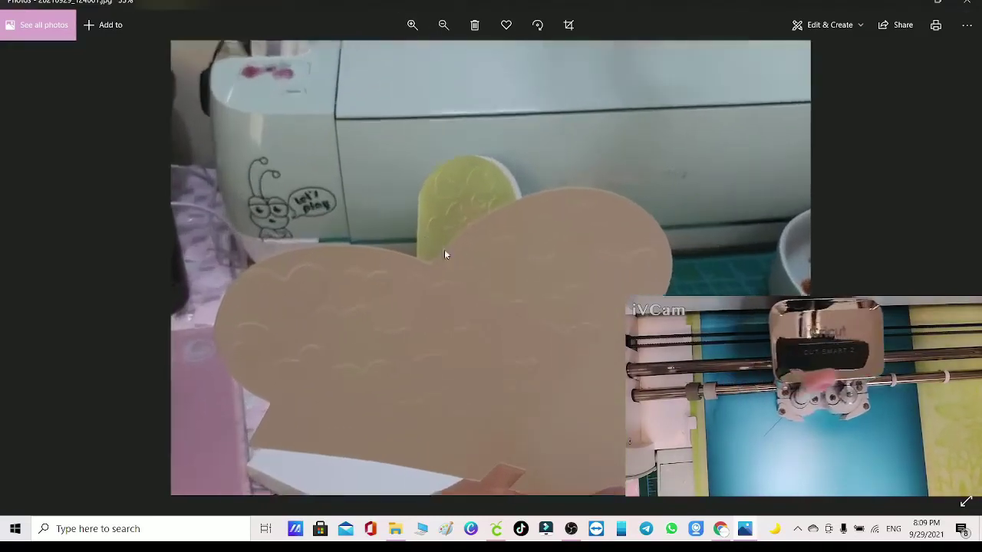
pyautogui.rightClick(483, 330)
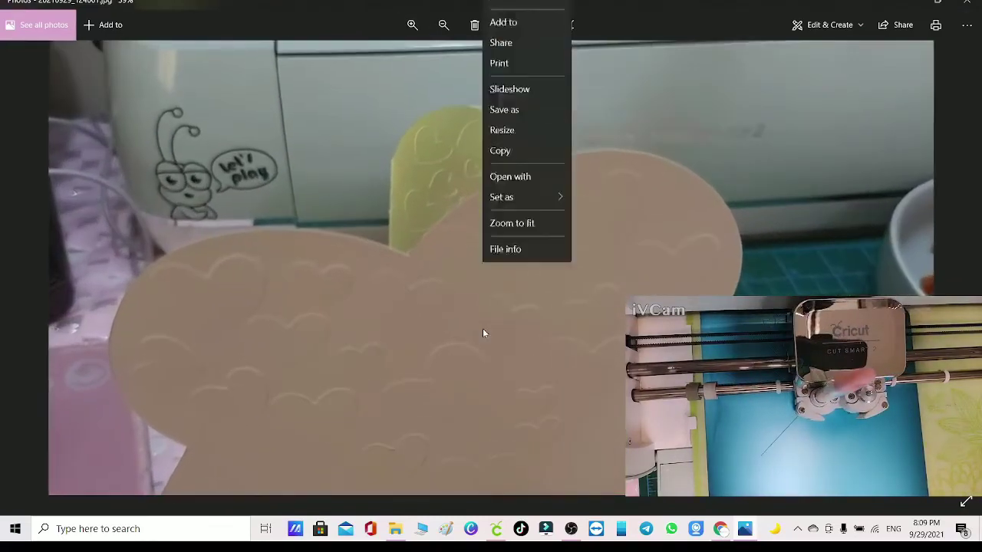
pyautogui.click(412, 349)
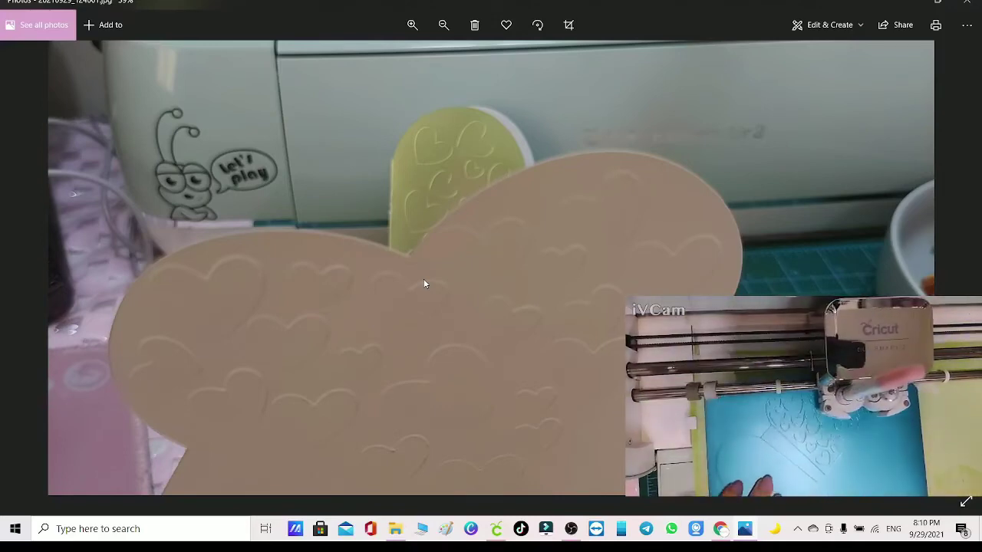
pyautogui.scroll(-5, 686, 260)
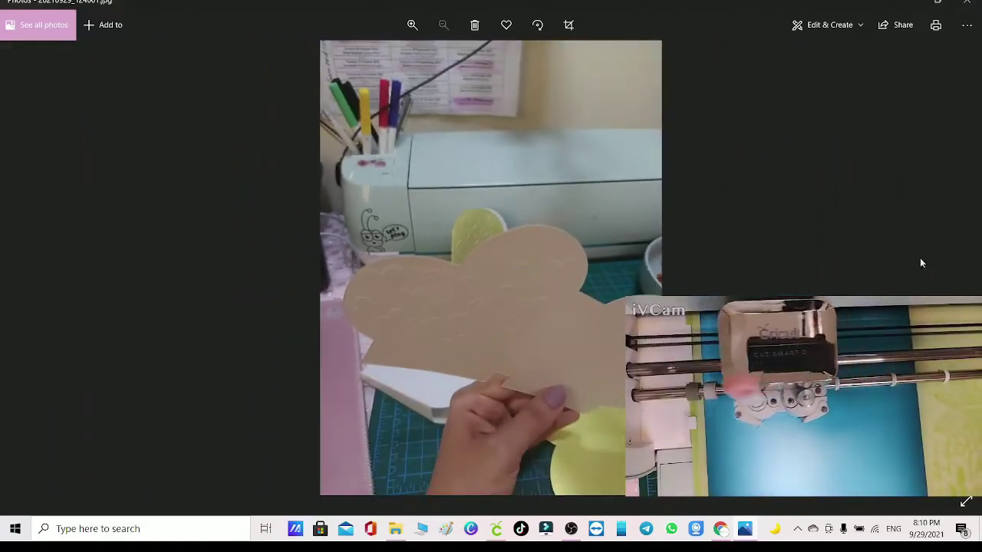
# - Show photo 20210929_124300 enlarged to examine the white heart box's scored hearts, and close Photos
pyautogui.click(965, 267)
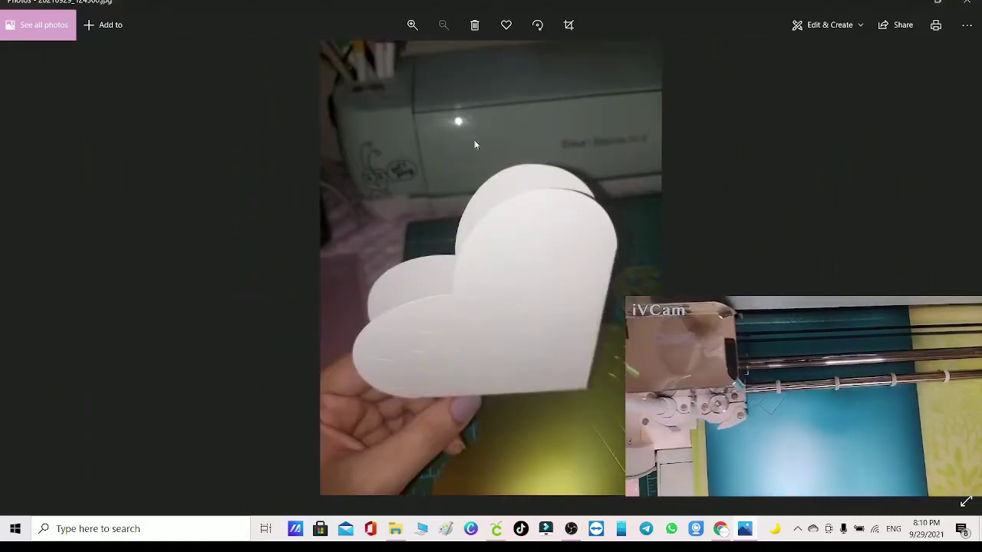
pyautogui.click(412, 25)
pyautogui.click(412, 25)
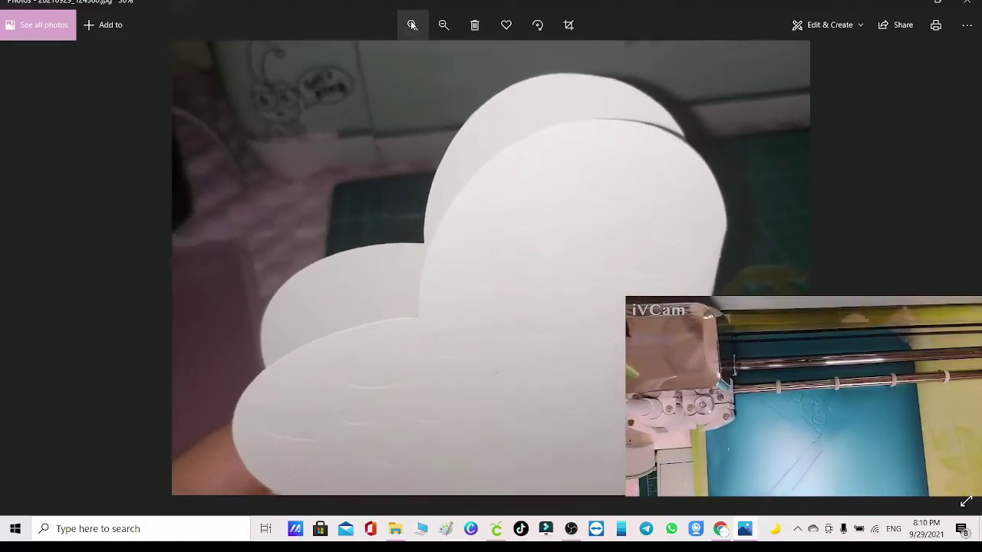
pyautogui.click(412, 25)
pyautogui.click(412, 25)
pyautogui.click(412, 24)
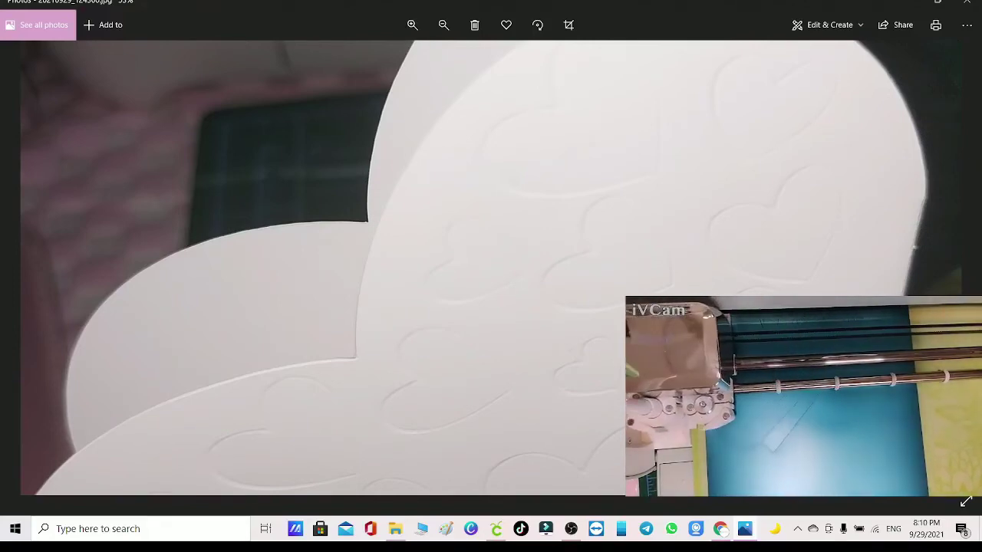
pyautogui.click(967, 3)
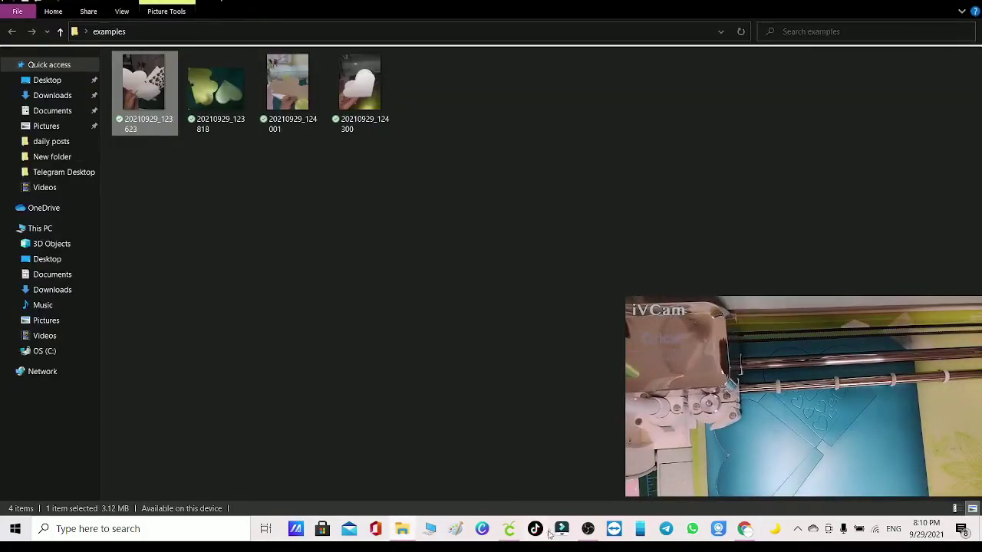
# - Switch back to Cricut Design Space, cancel the heart box cut, and return to the canvas
pyautogui.hotkey('alt', 'Tab')
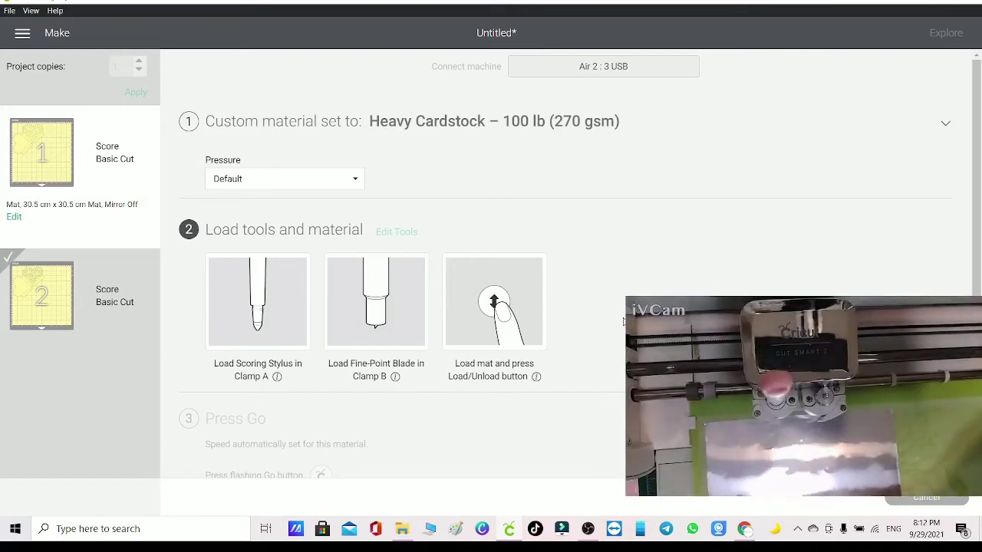
pyautogui.click(22, 35)
pyautogui.click(33, 116)
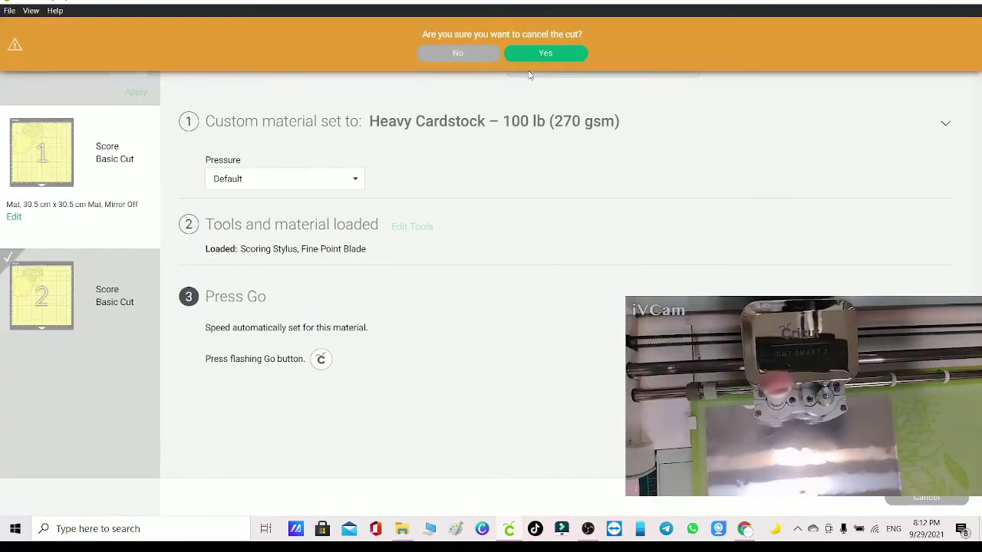
pyautogui.click(543, 56)
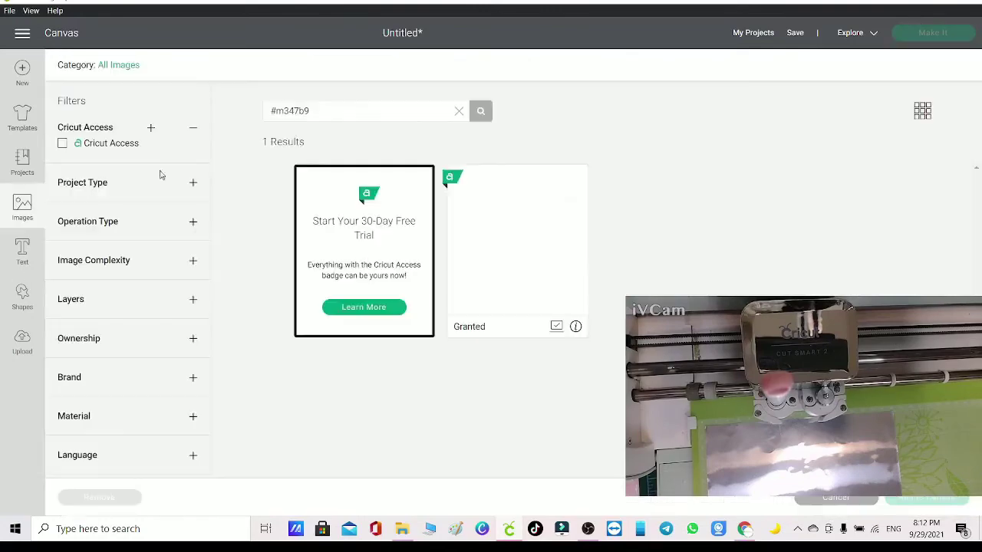
# - Search the image library for #m2499c906 and add the Mama Needs Coffee image to the canvas
pyautogui.click(22, 206)
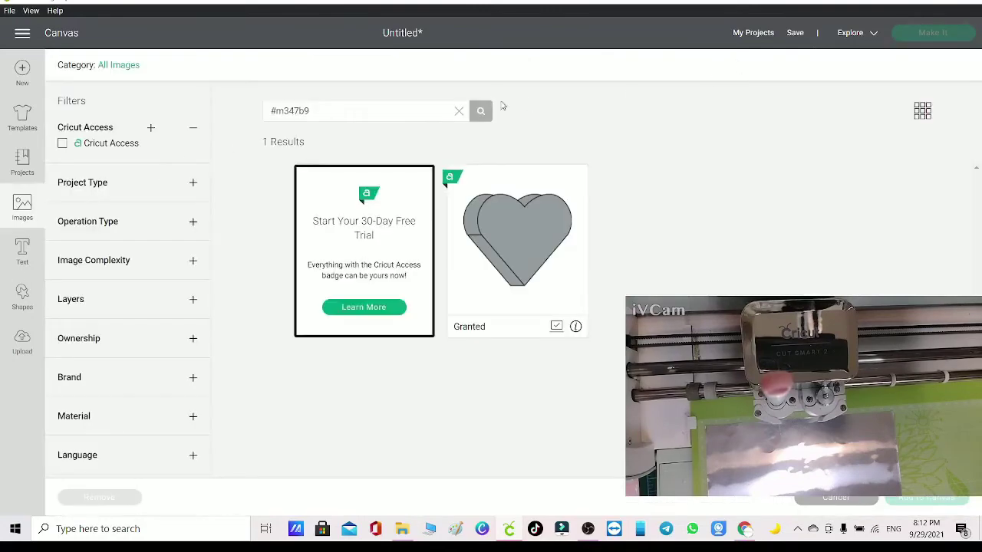
pyautogui.click(459, 111)
pyautogui.write('#')
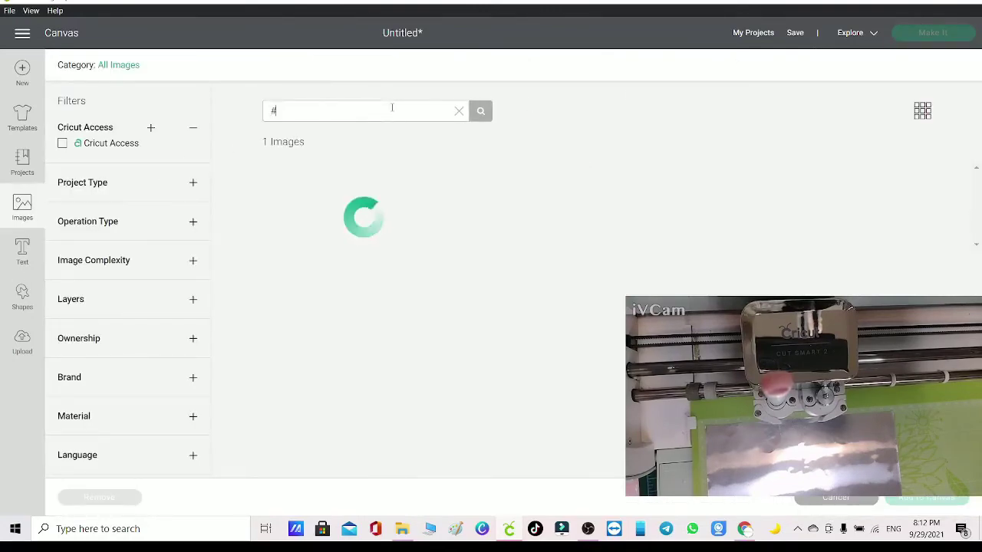
pyautogui.write('m2499c906')
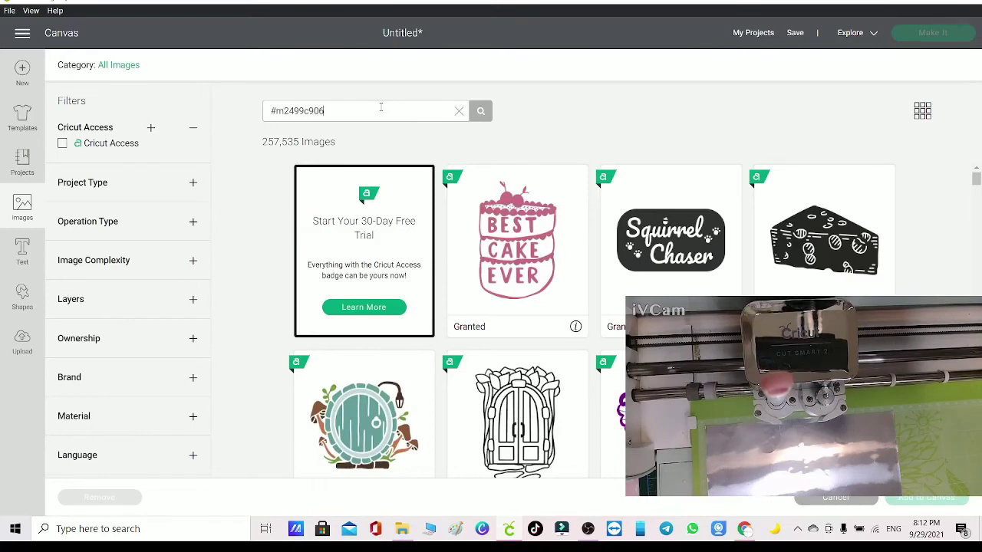
pyautogui.press('Return')
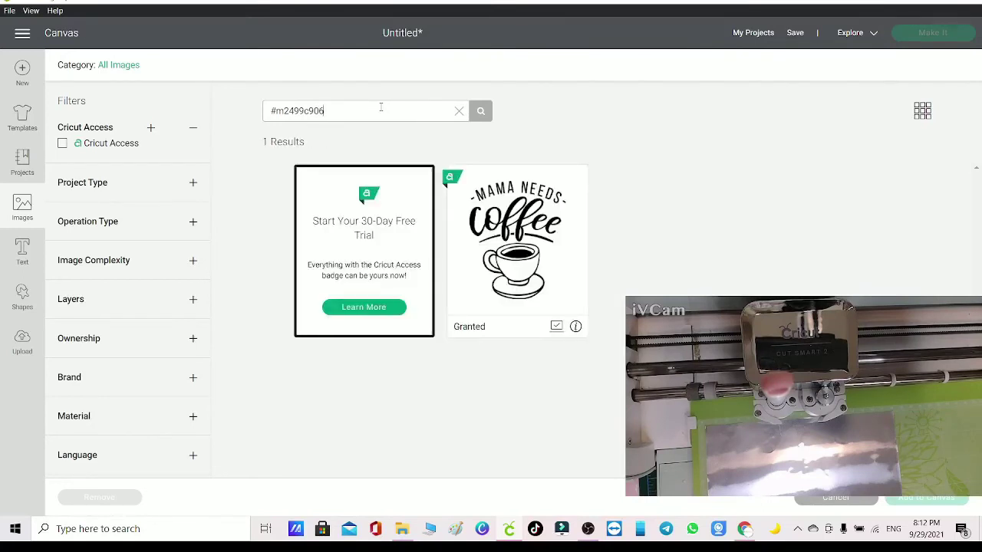
pyautogui.click(566, 252)
pyautogui.click(944, 500)
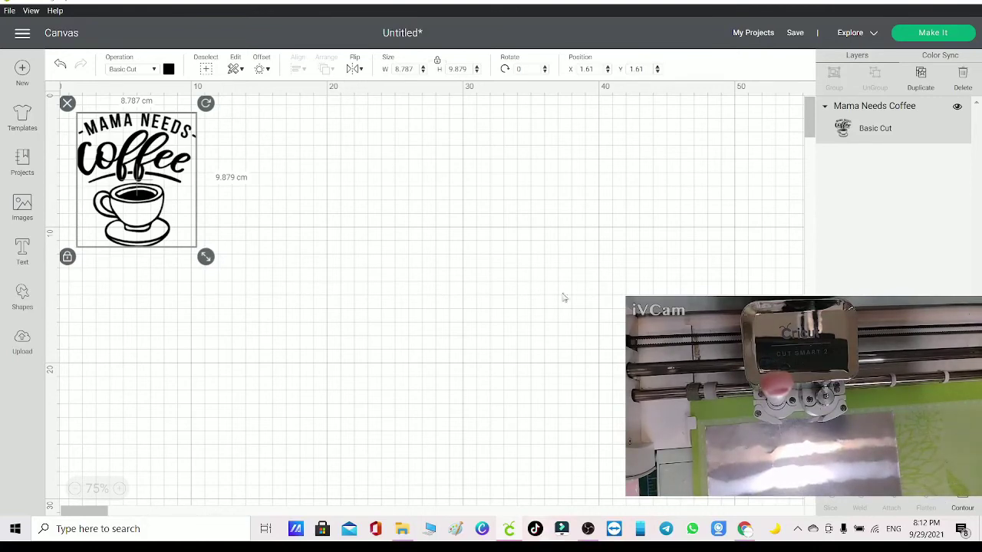
# - Set the Mama Needs Coffee image's width to 16.5 cm and move it to about X 12.2, Y 3.8
pyautogui.click(405, 69)
pyautogui.write('16.5')
pyautogui.press('Return')
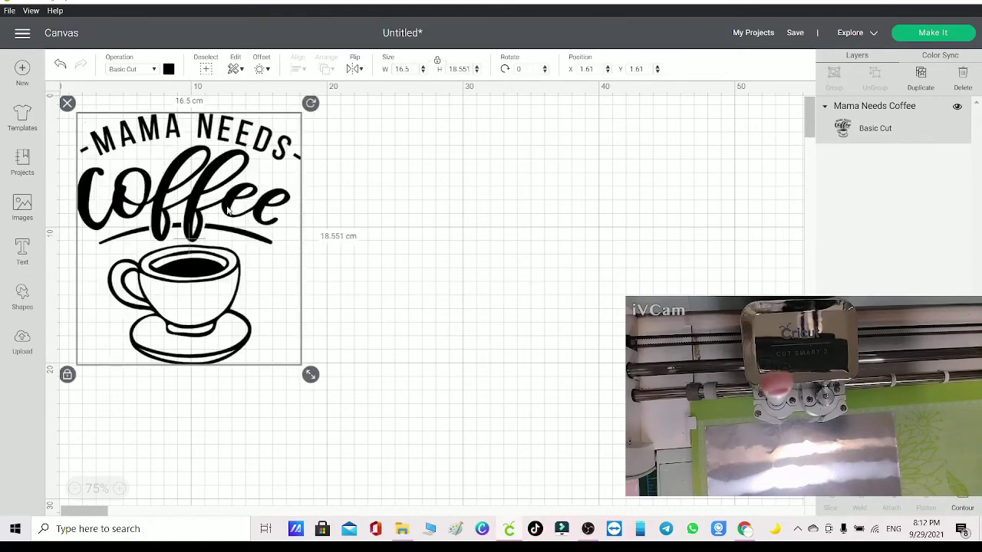
pyautogui.moveTo(228, 210); pyautogui.dragTo(372, 240)
# - Change the coffee image's operation to Score and prepare the project with Aluminum Foil as the base material
pyautogui.click(134, 70)
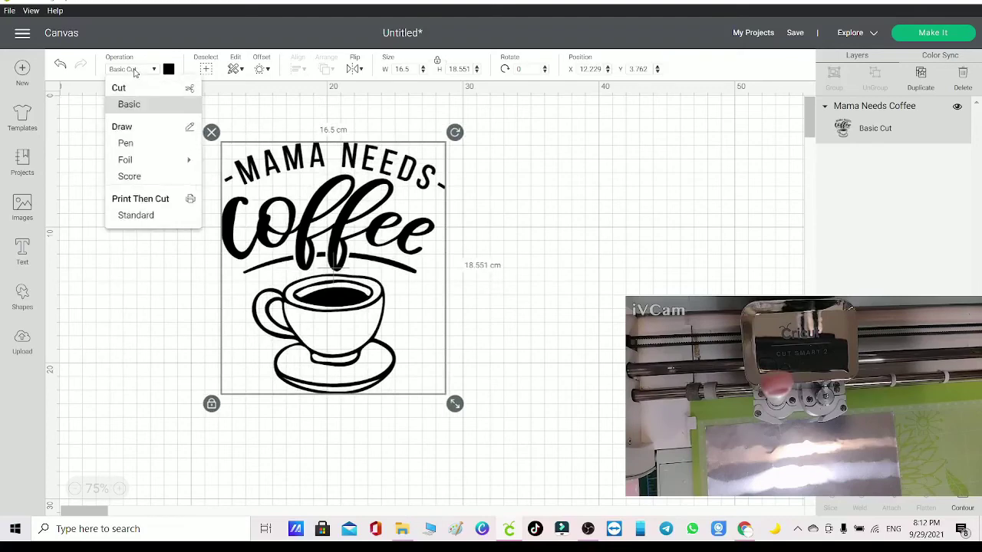
pyautogui.click(129, 176)
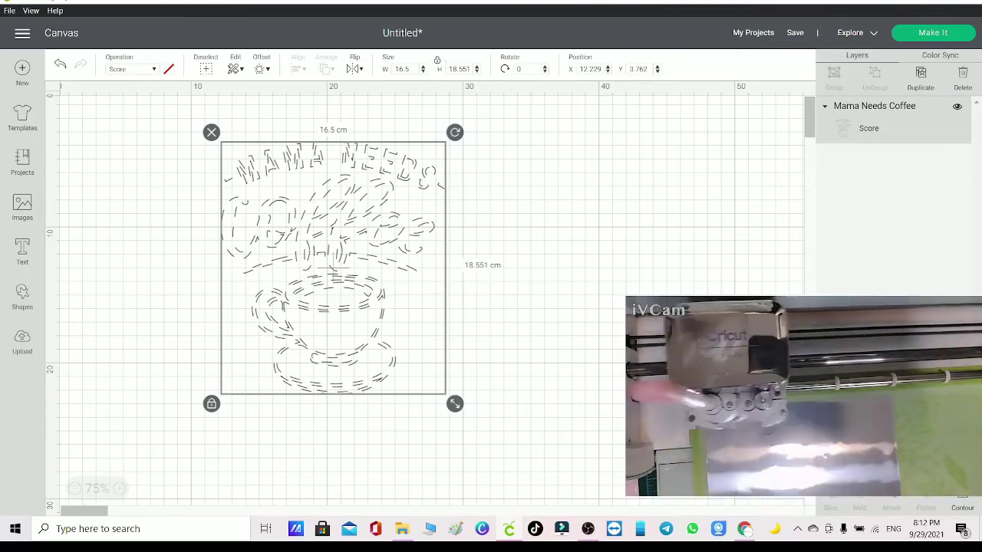
pyautogui.click(919, 36)
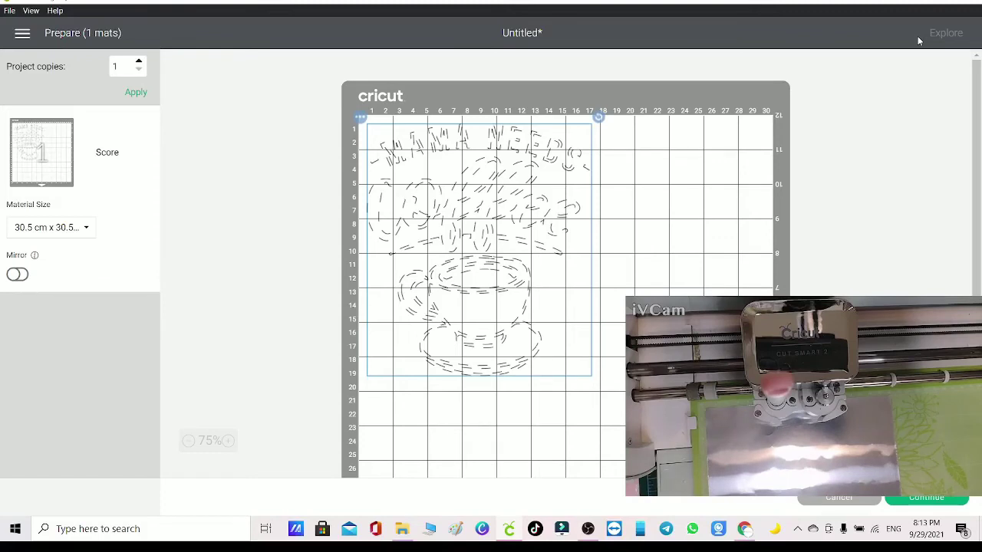
pyautogui.click(926, 499)
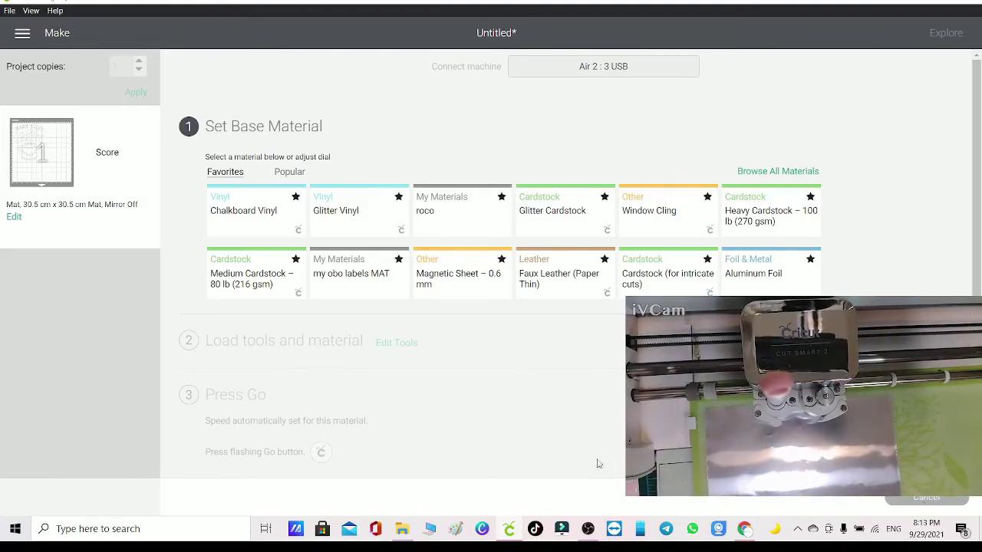
pyautogui.click(757, 261)
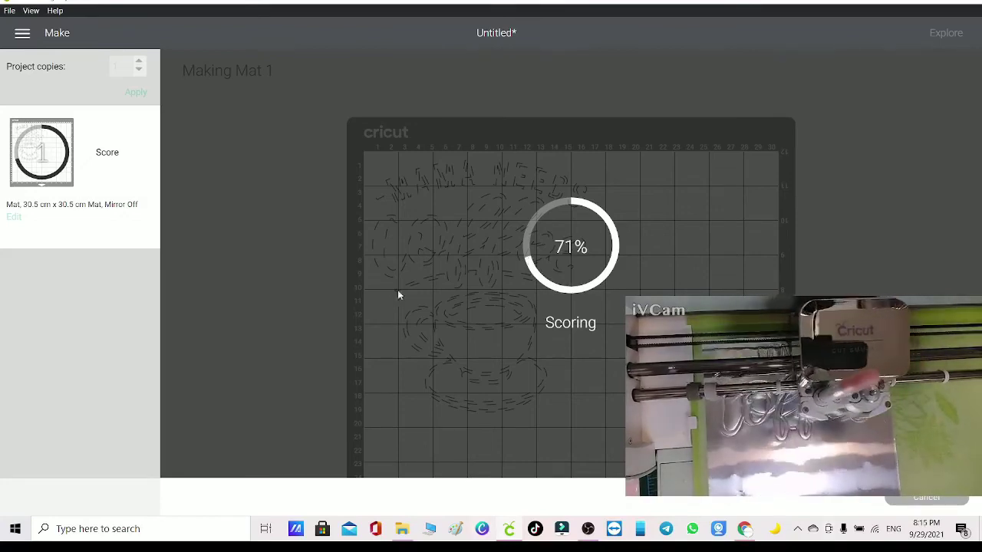
# - Switch to OBS, enlarge the cam 2 and camera 1 overlays in the scene, and minimize OBS
pyautogui.click(583, 532)
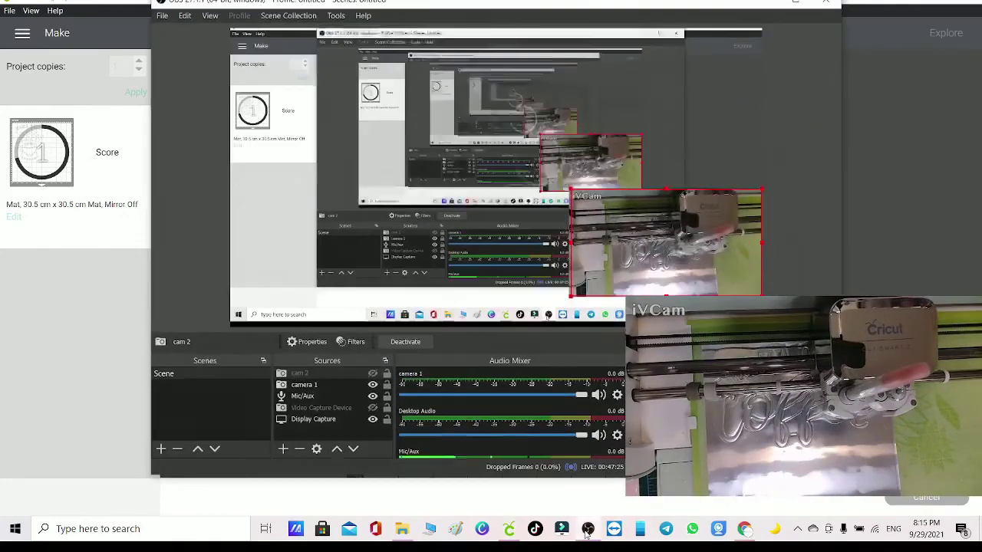
pyautogui.moveTo(577, 194); pyautogui.dragTo(494, 150)
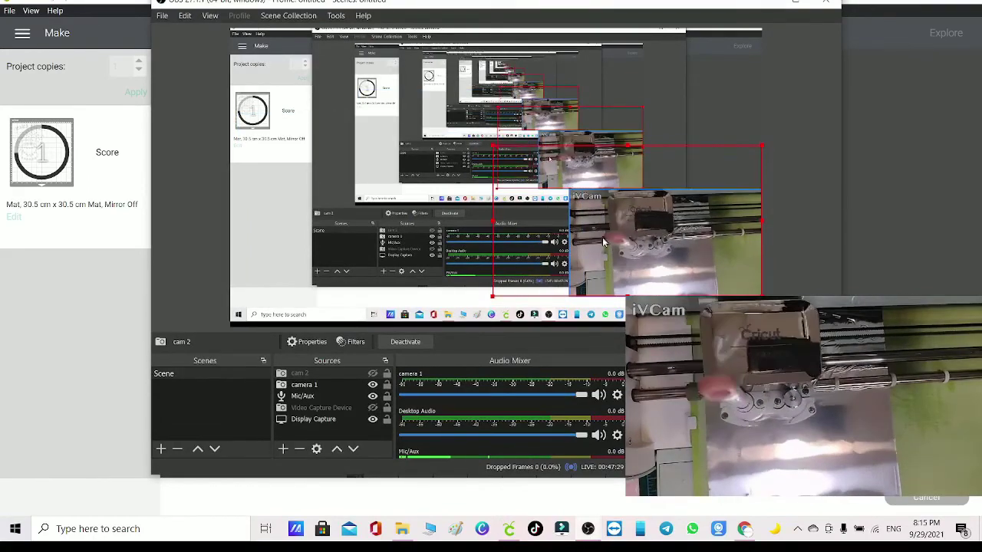
pyautogui.click(575, 194)
pyautogui.moveTo(577, 192); pyautogui.dragTo(495, 146)
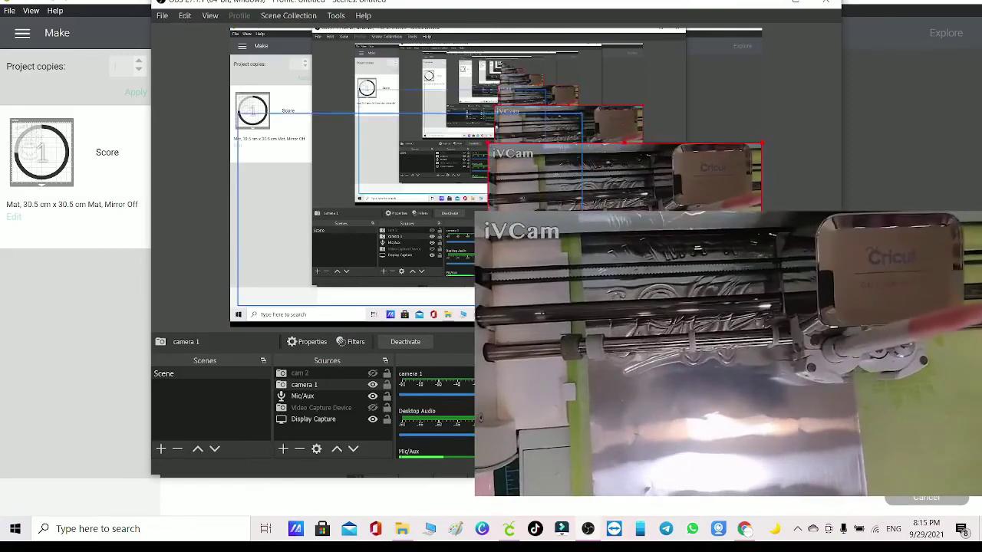
pyautogui.click(795, 2)
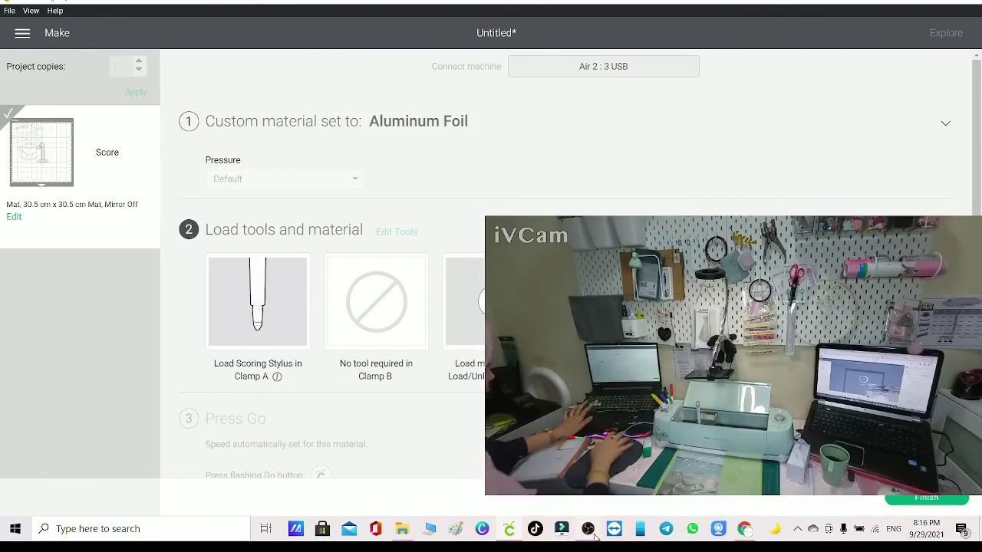
pyautogui.moveTo(558, 535)
pyautogui.click(587, 531)
pyautogui.click(588, 531)
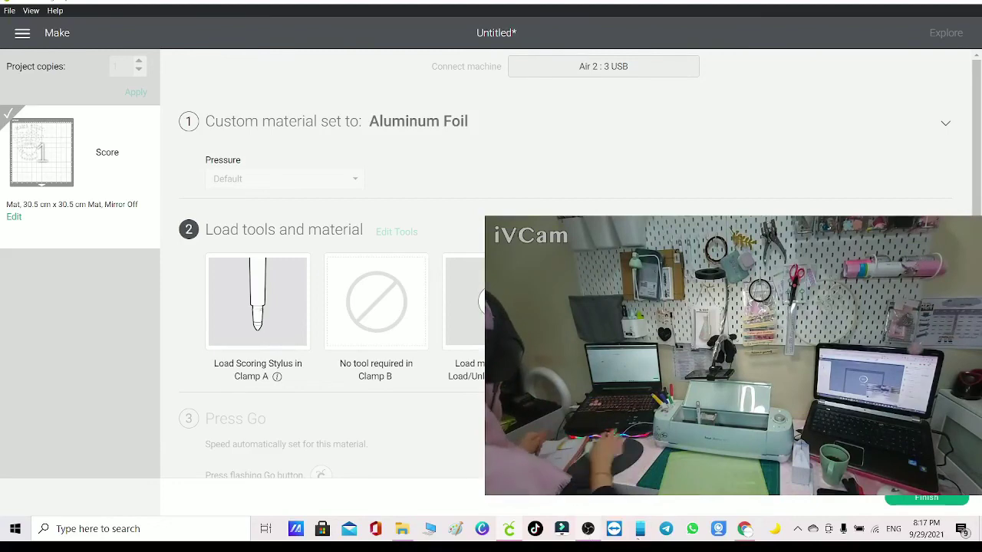
# - Leave the completed Aluminum Foil scoring job and return to the canvas
pyautogui.click(23, 33)
pyautogui.click(27, 115)
pyautogui.click(548, 52)
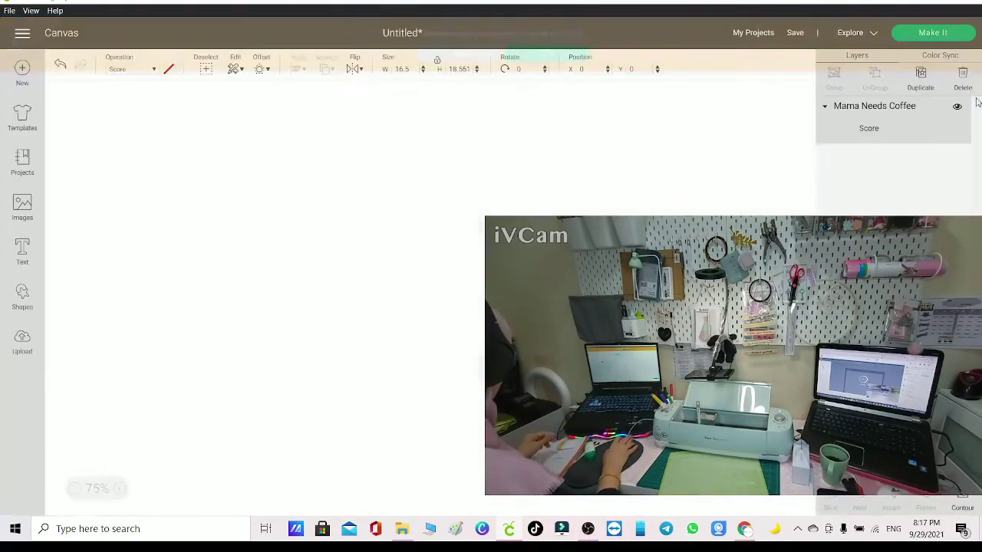
# - Open the saved project "exactly" from My Projects for customizing, replacing the unsaved coffee project on the canvas
pyautogui.click(753, 33)
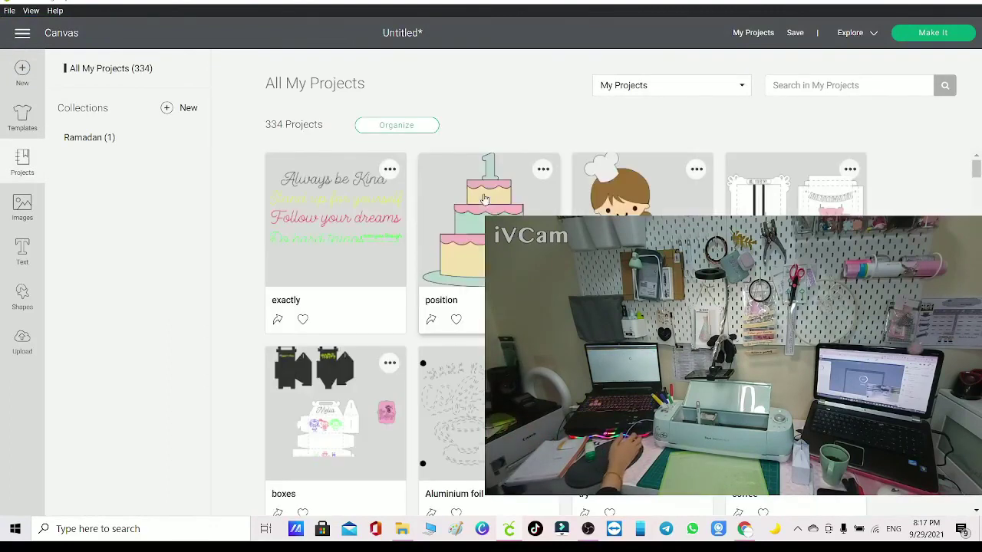
pyautogui.click(333, 226)
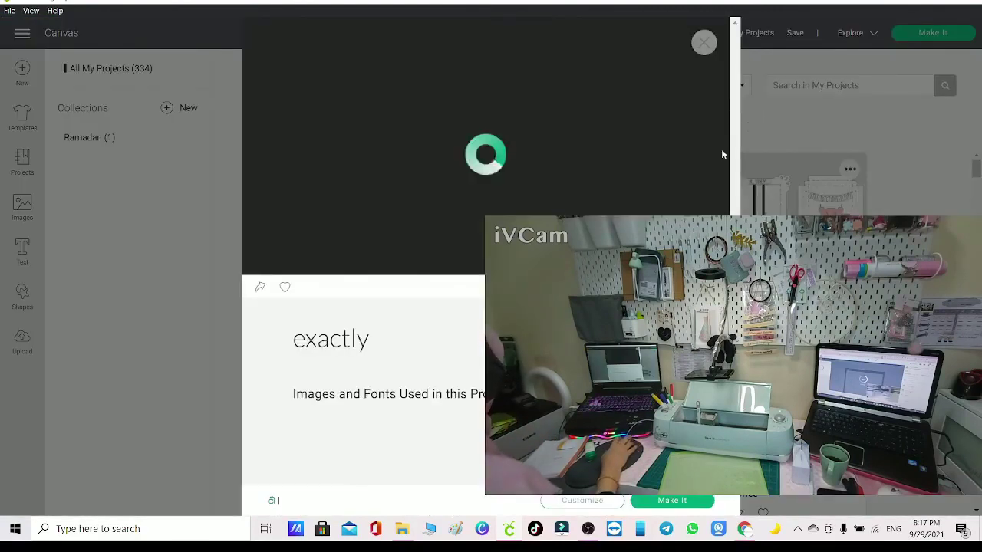
pyautogui.click(589, 502)
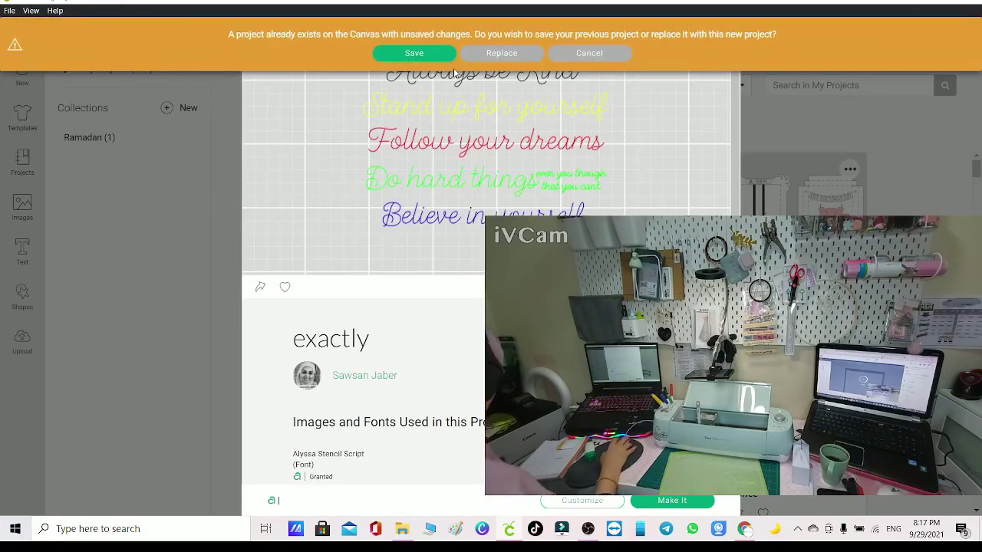
pyautogui.click(489, 55)
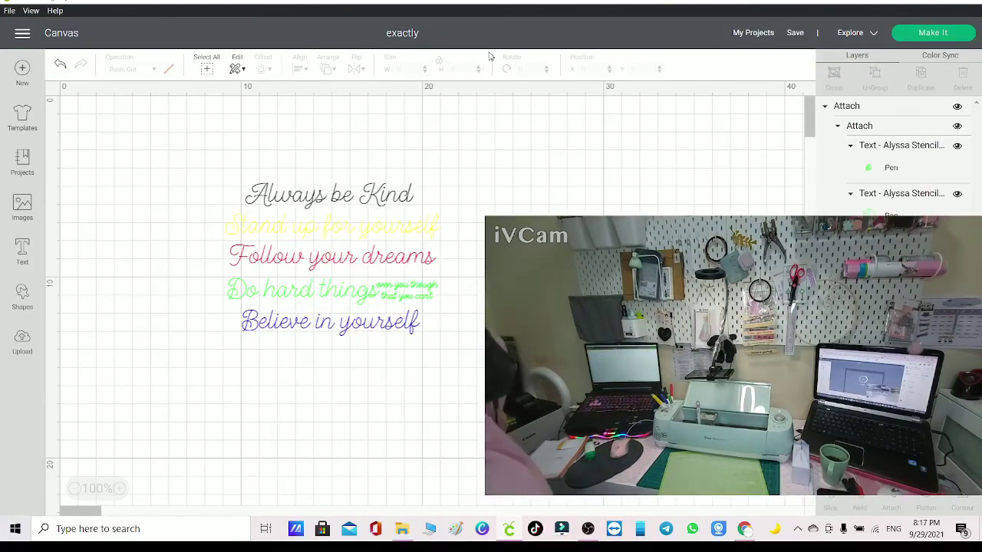
# - Move the attached block of colored quotes to about X 13.2, Y 7.1 on the canvas
pyautogui.click(120, 489)
pyautogui.click(120, 489)
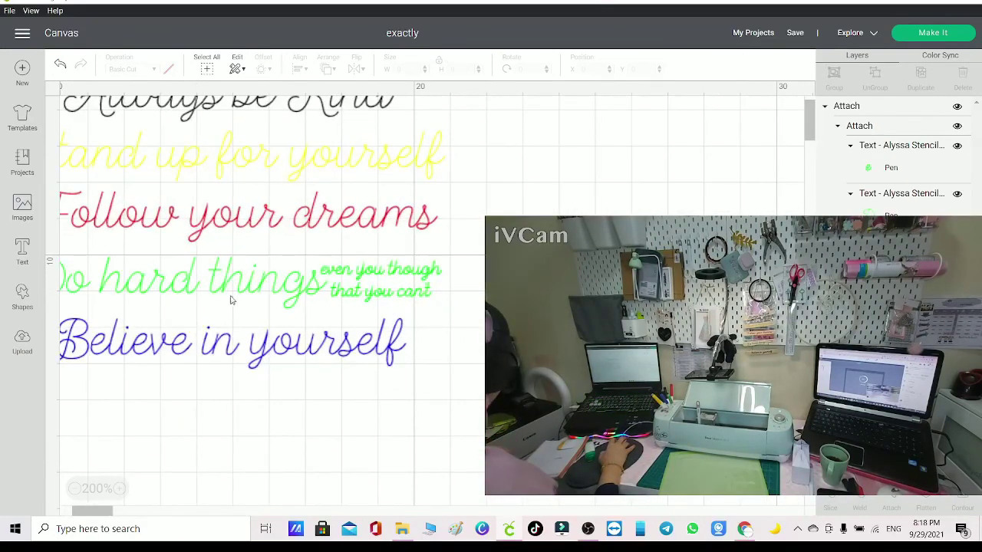
pyautogui.moveTo(230, 301); pyautogui.dragTo(356, 369)
# - Change the canvas background color to dark grey
pyautogui.click(322, 125)
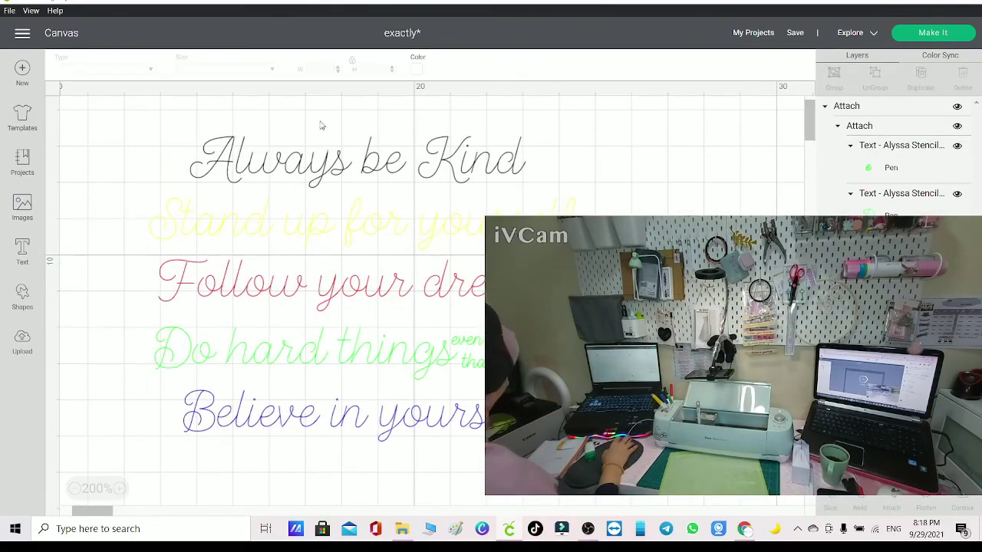
pyautogui.click(416, 69)
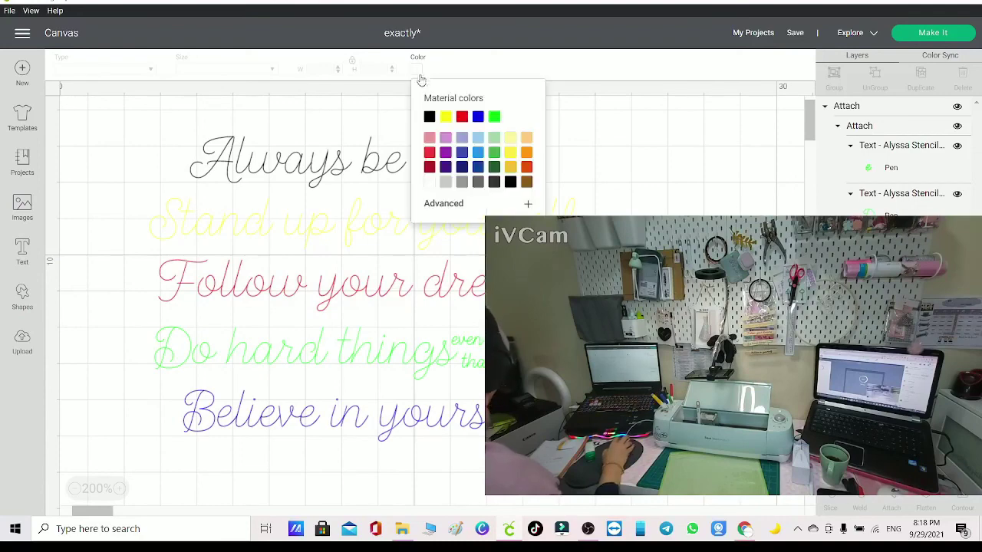
pyautogui.click(475, 184)
pyautogui.click(709, 195)
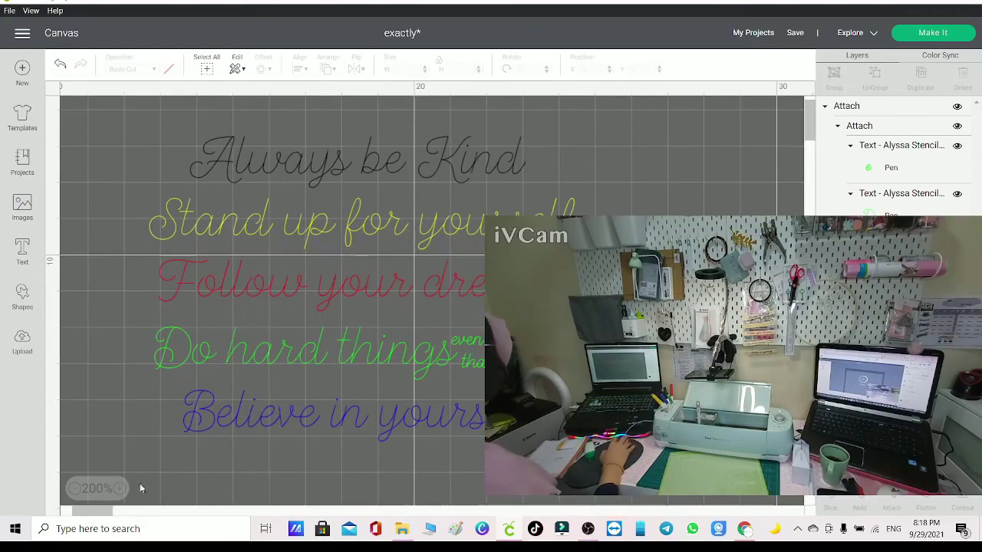
# - Reposition the attached quotes block at about X 12.1, Y 7.0 on the grey canvas
pyautogui.click(120, 489)
pyautogui.click(355, 313)
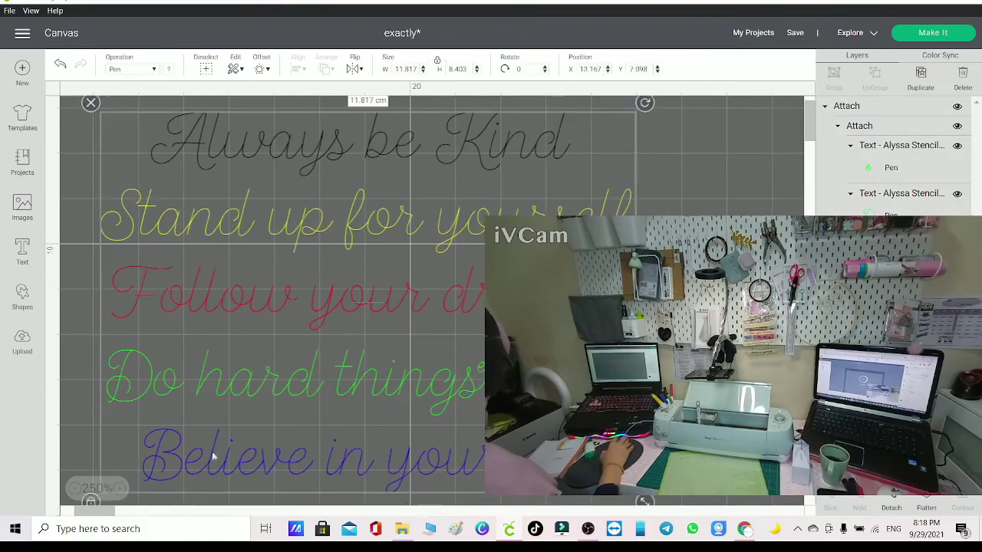
pyautogui.click(77, 489)
pyautogui.moveTo(511, 255); pyautogui.dragTo(472, 247)
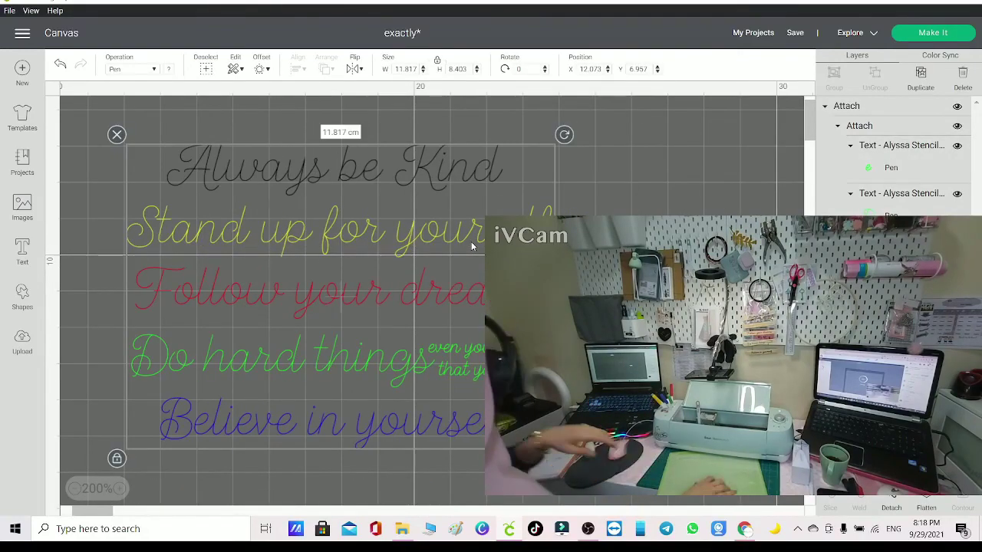